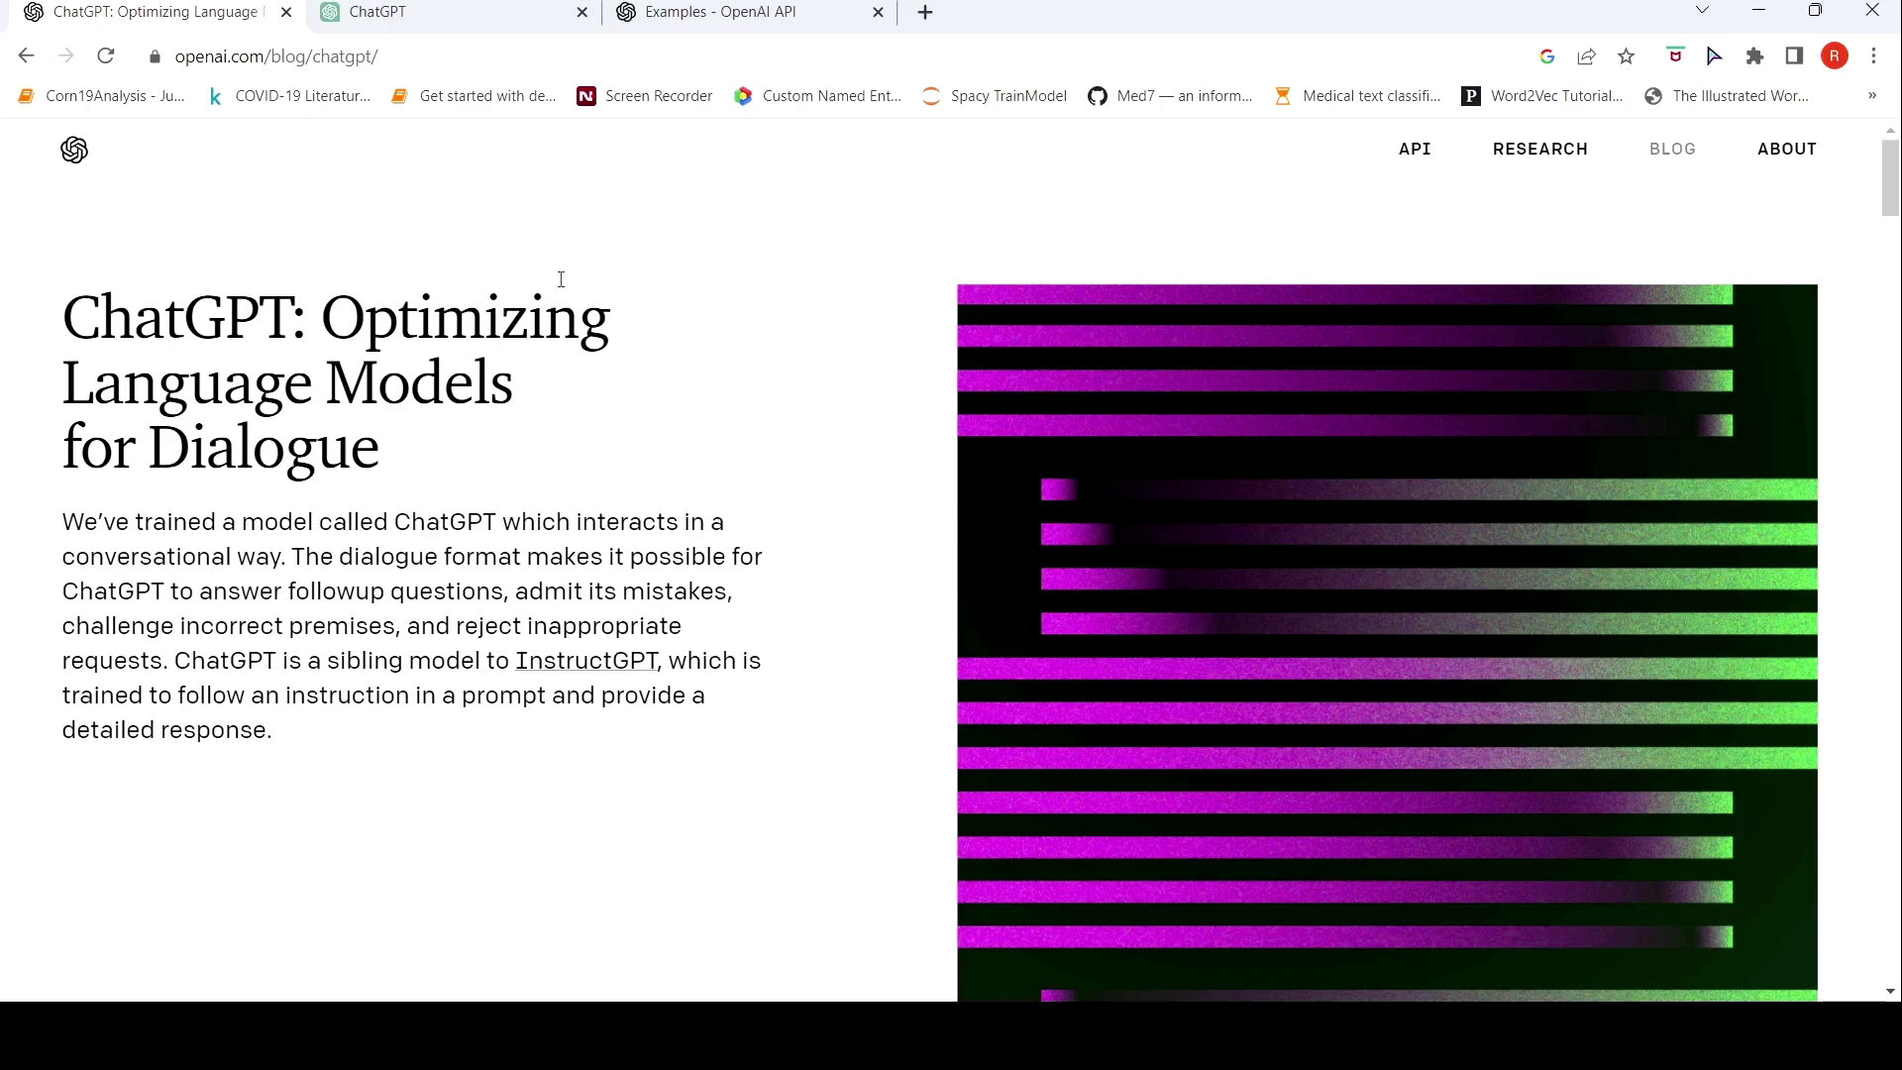
Return to the ChatGPT conversation and read its replies on deep-learning training and reinforcement learning
click(471, 8)
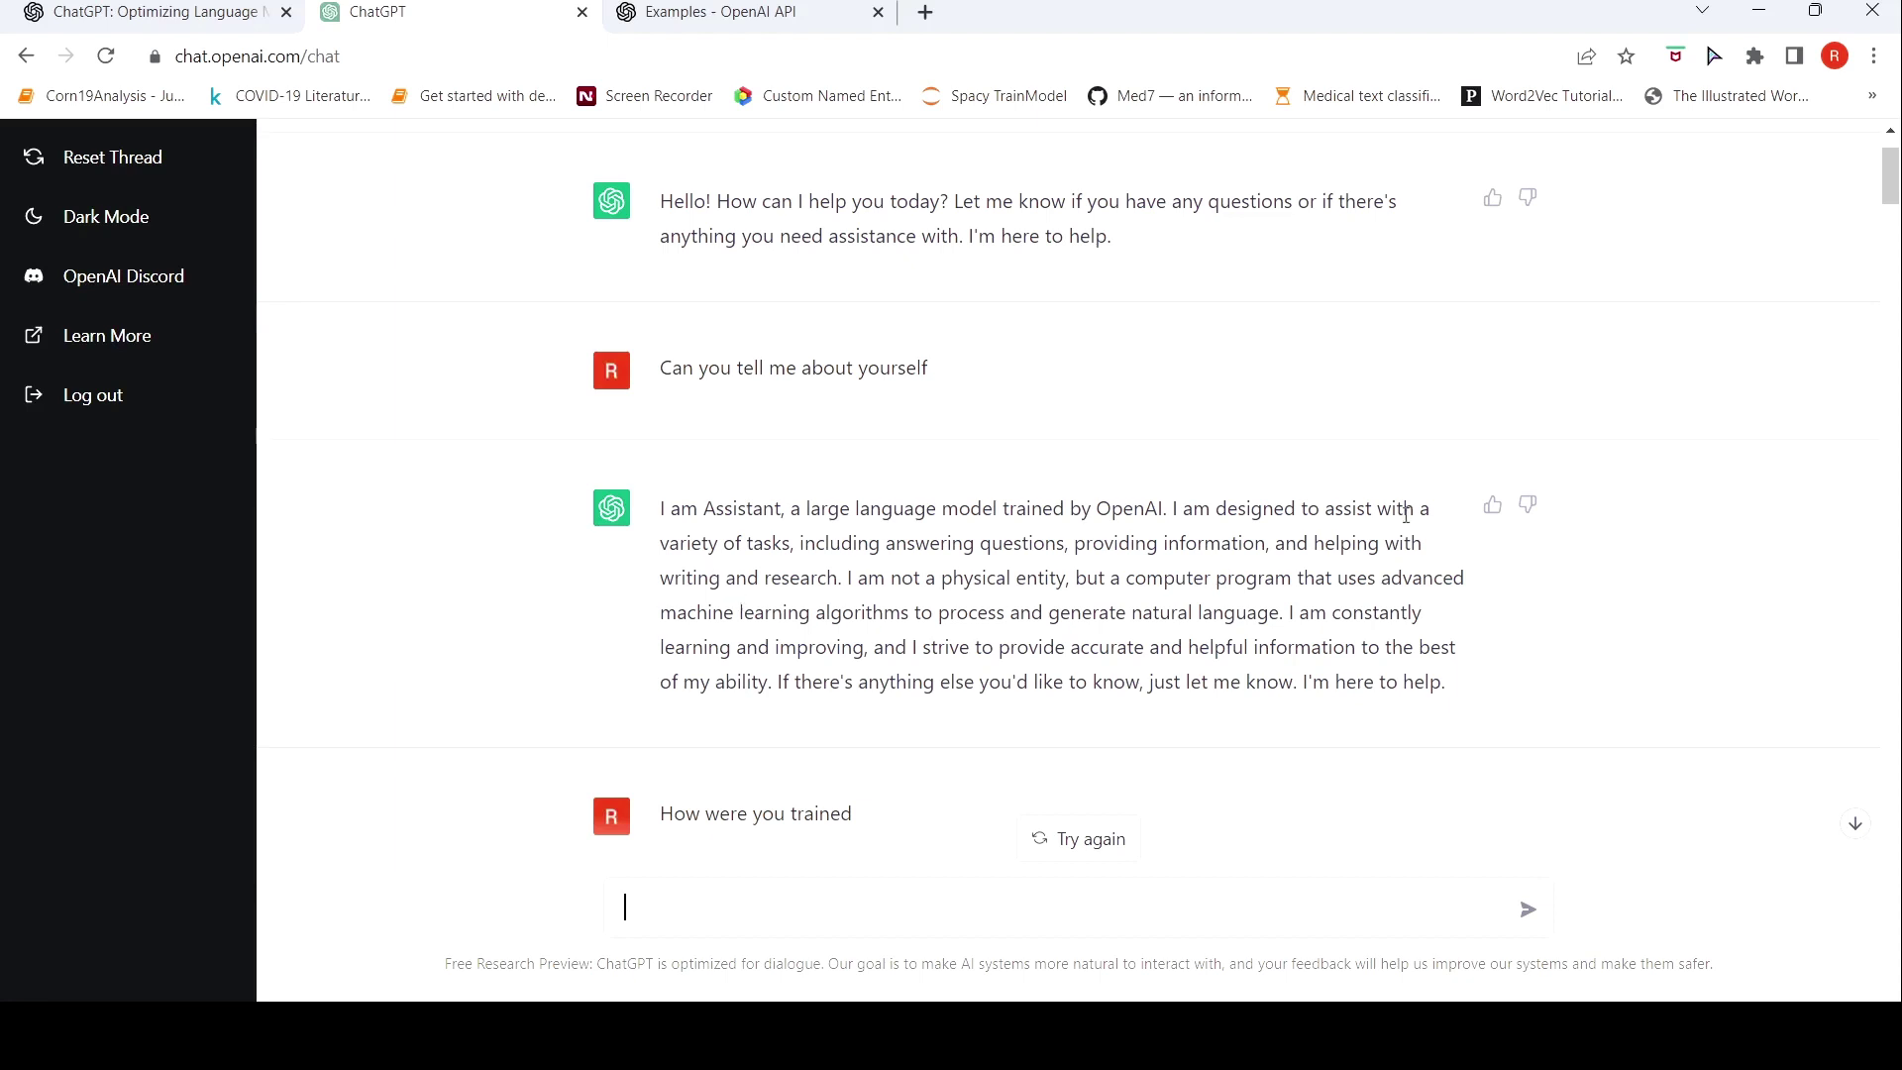
scroll(1406, 514, down, 3)
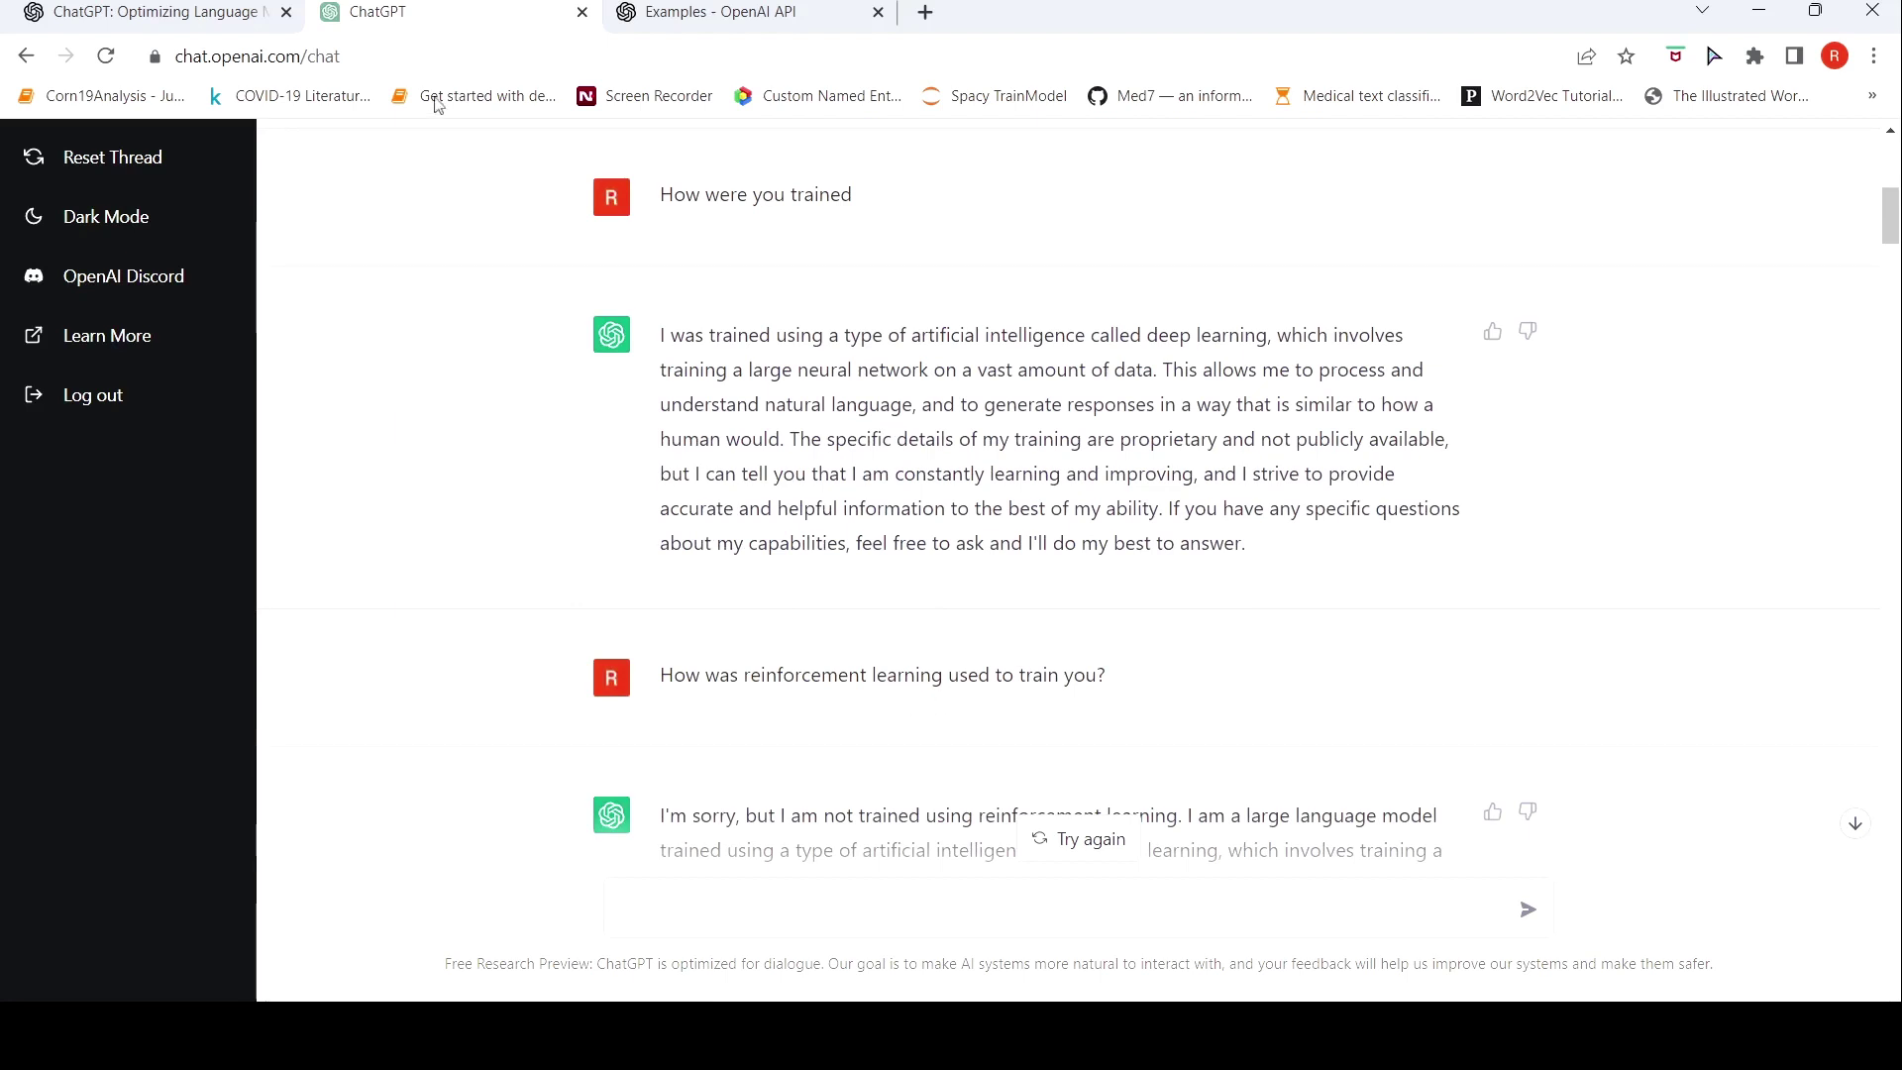
Return to the OpenAI blog post and scroll to its Methods section on RLHF
click(132, 12)
scroll(532, 522, down, 20)
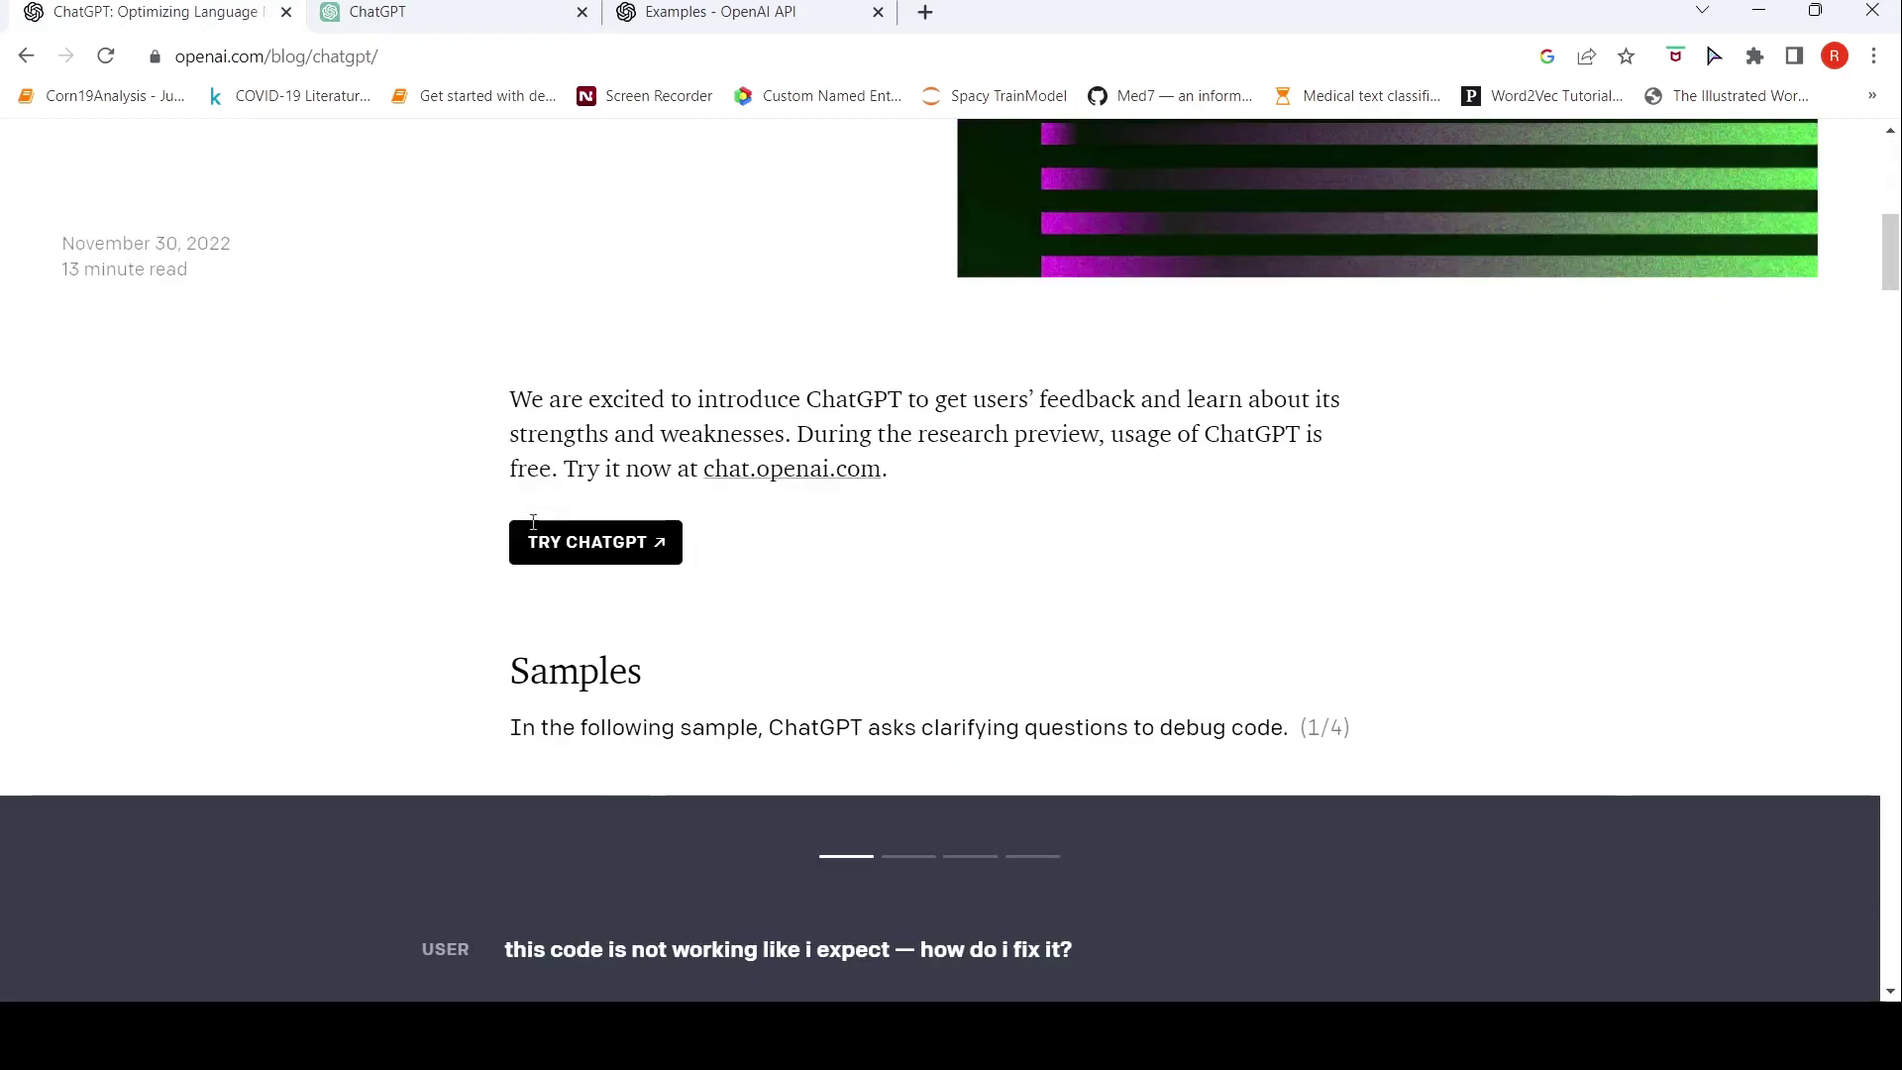
scroll(532, 522, down, 10)
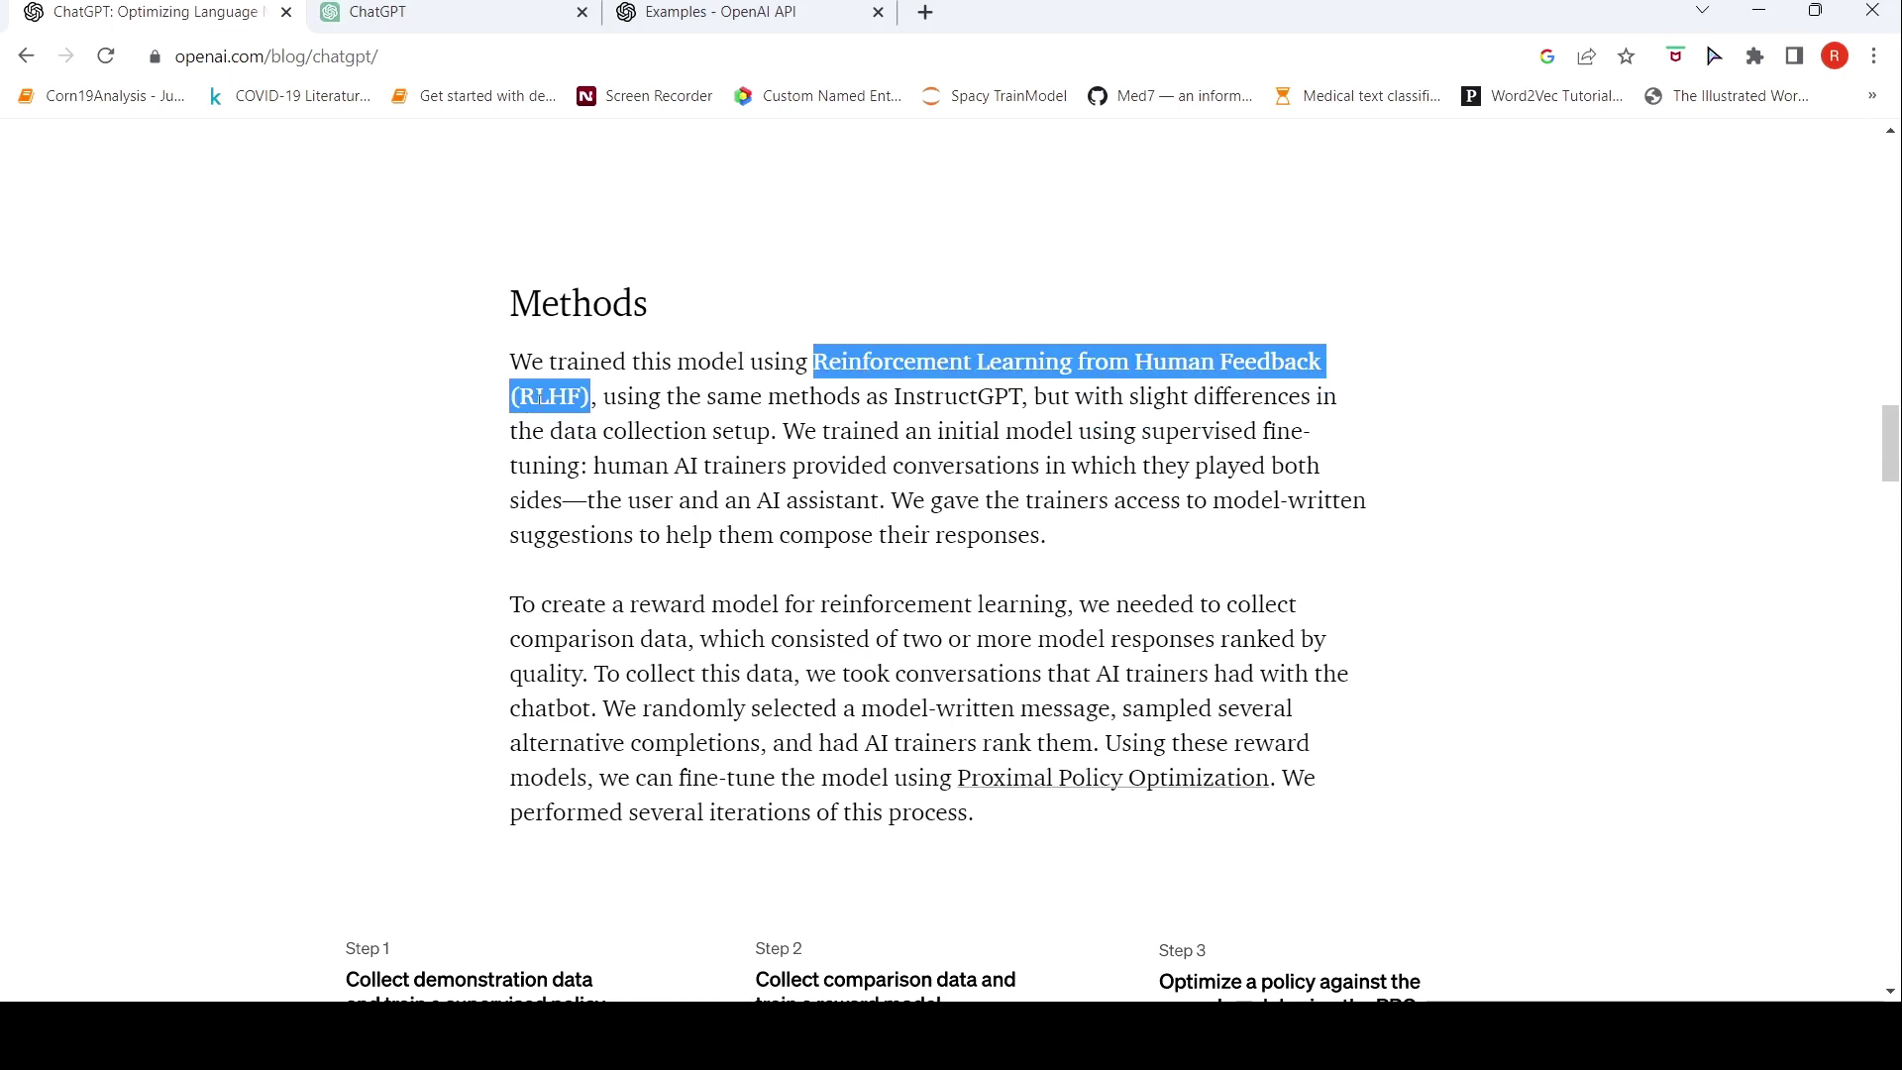
Return to the ChatGPT conversation and read the explanation of large language models
click(503, 14)
scroll(799, 574, down, 4)
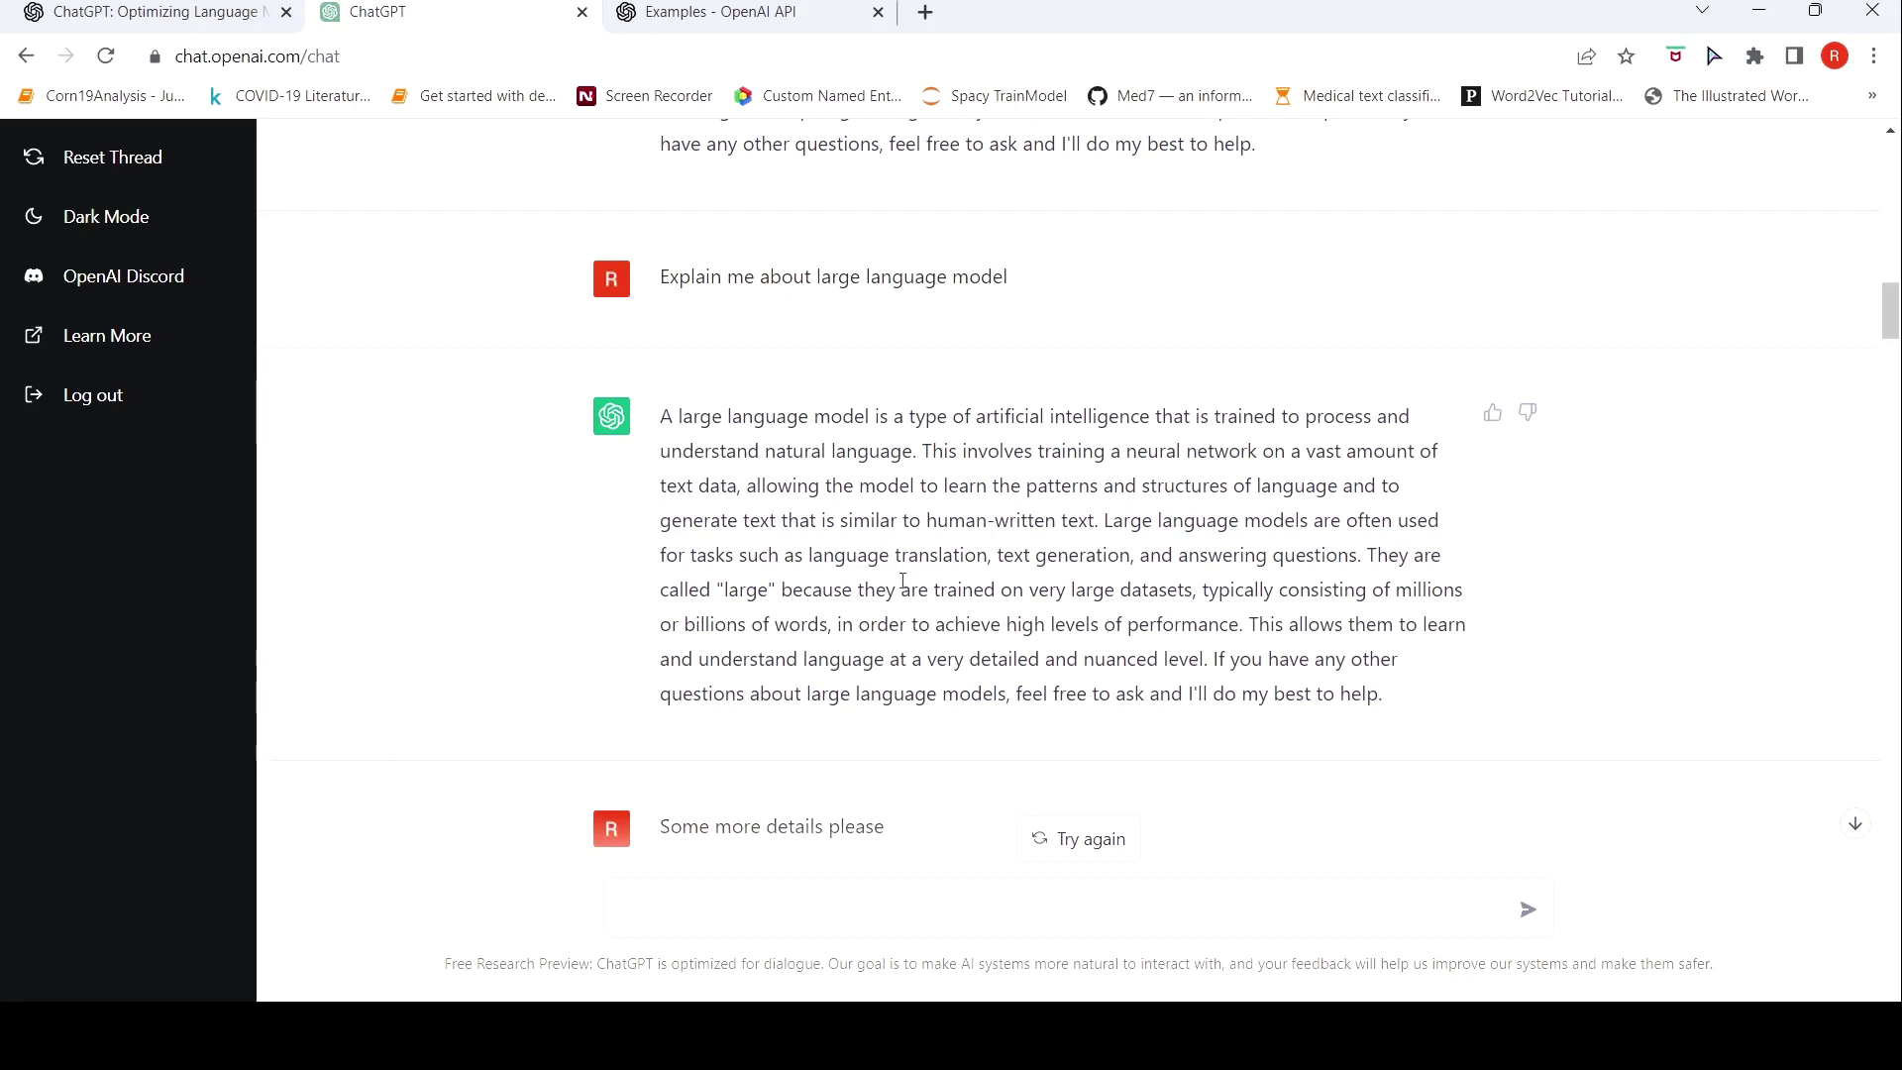
Read through ChatGPT's replies about GPT-3 and generating text with it
scroll(902, 582, down, 2)
scroll(904, 588, down, 2)
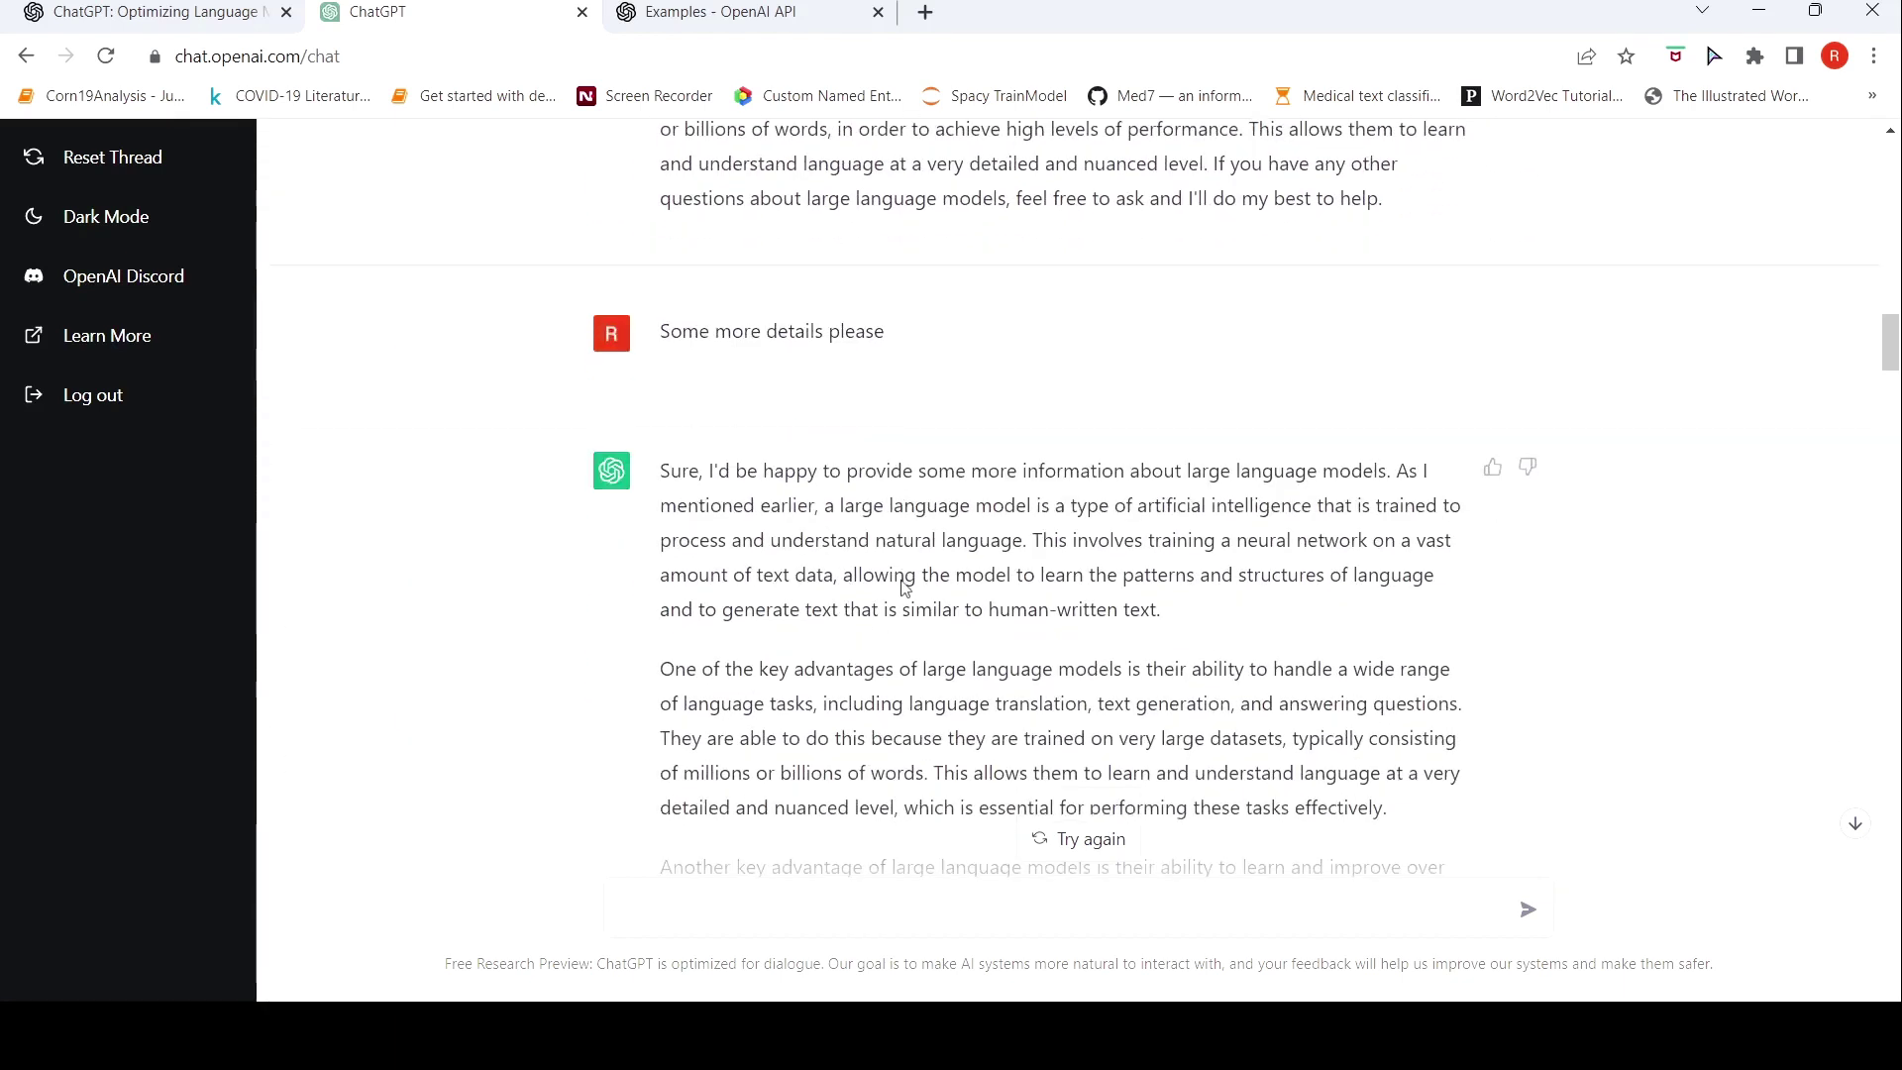
scroll(903, 583, down, 1)
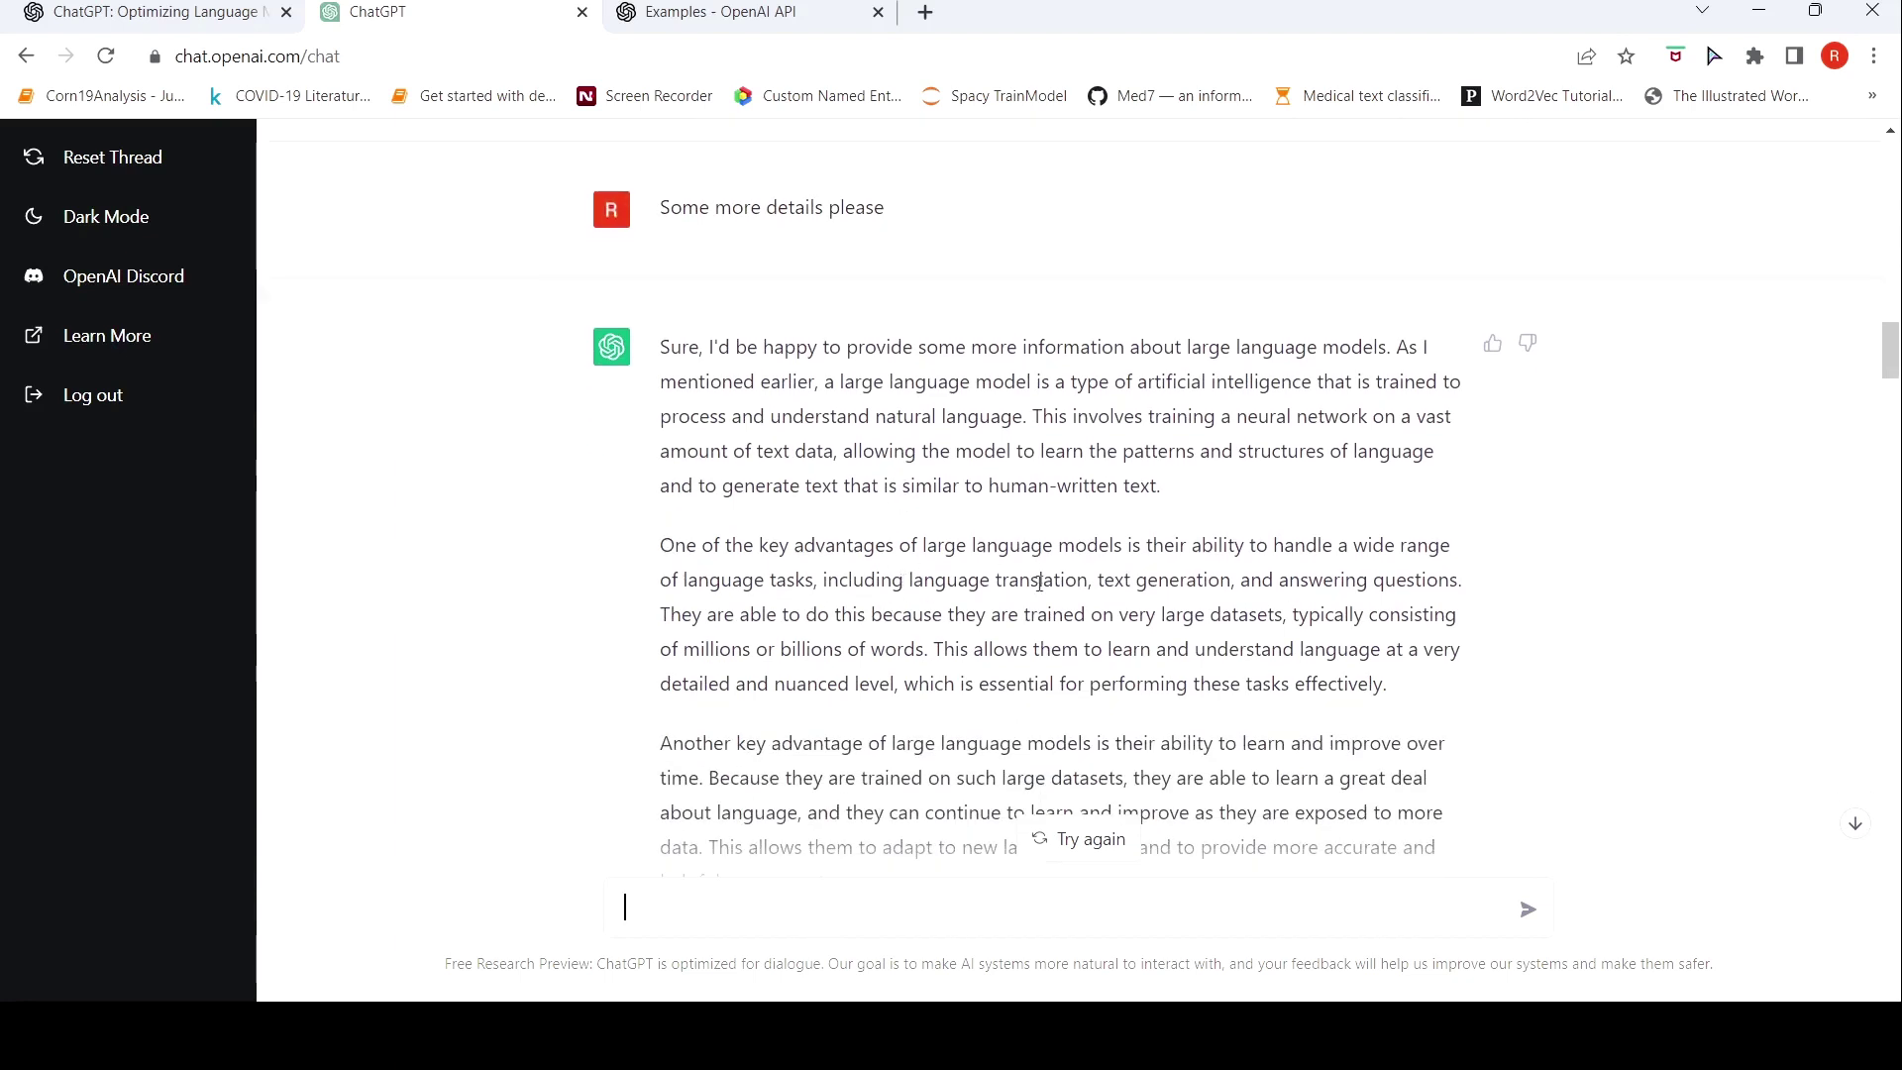
scroll(1039, 583, down, 2)
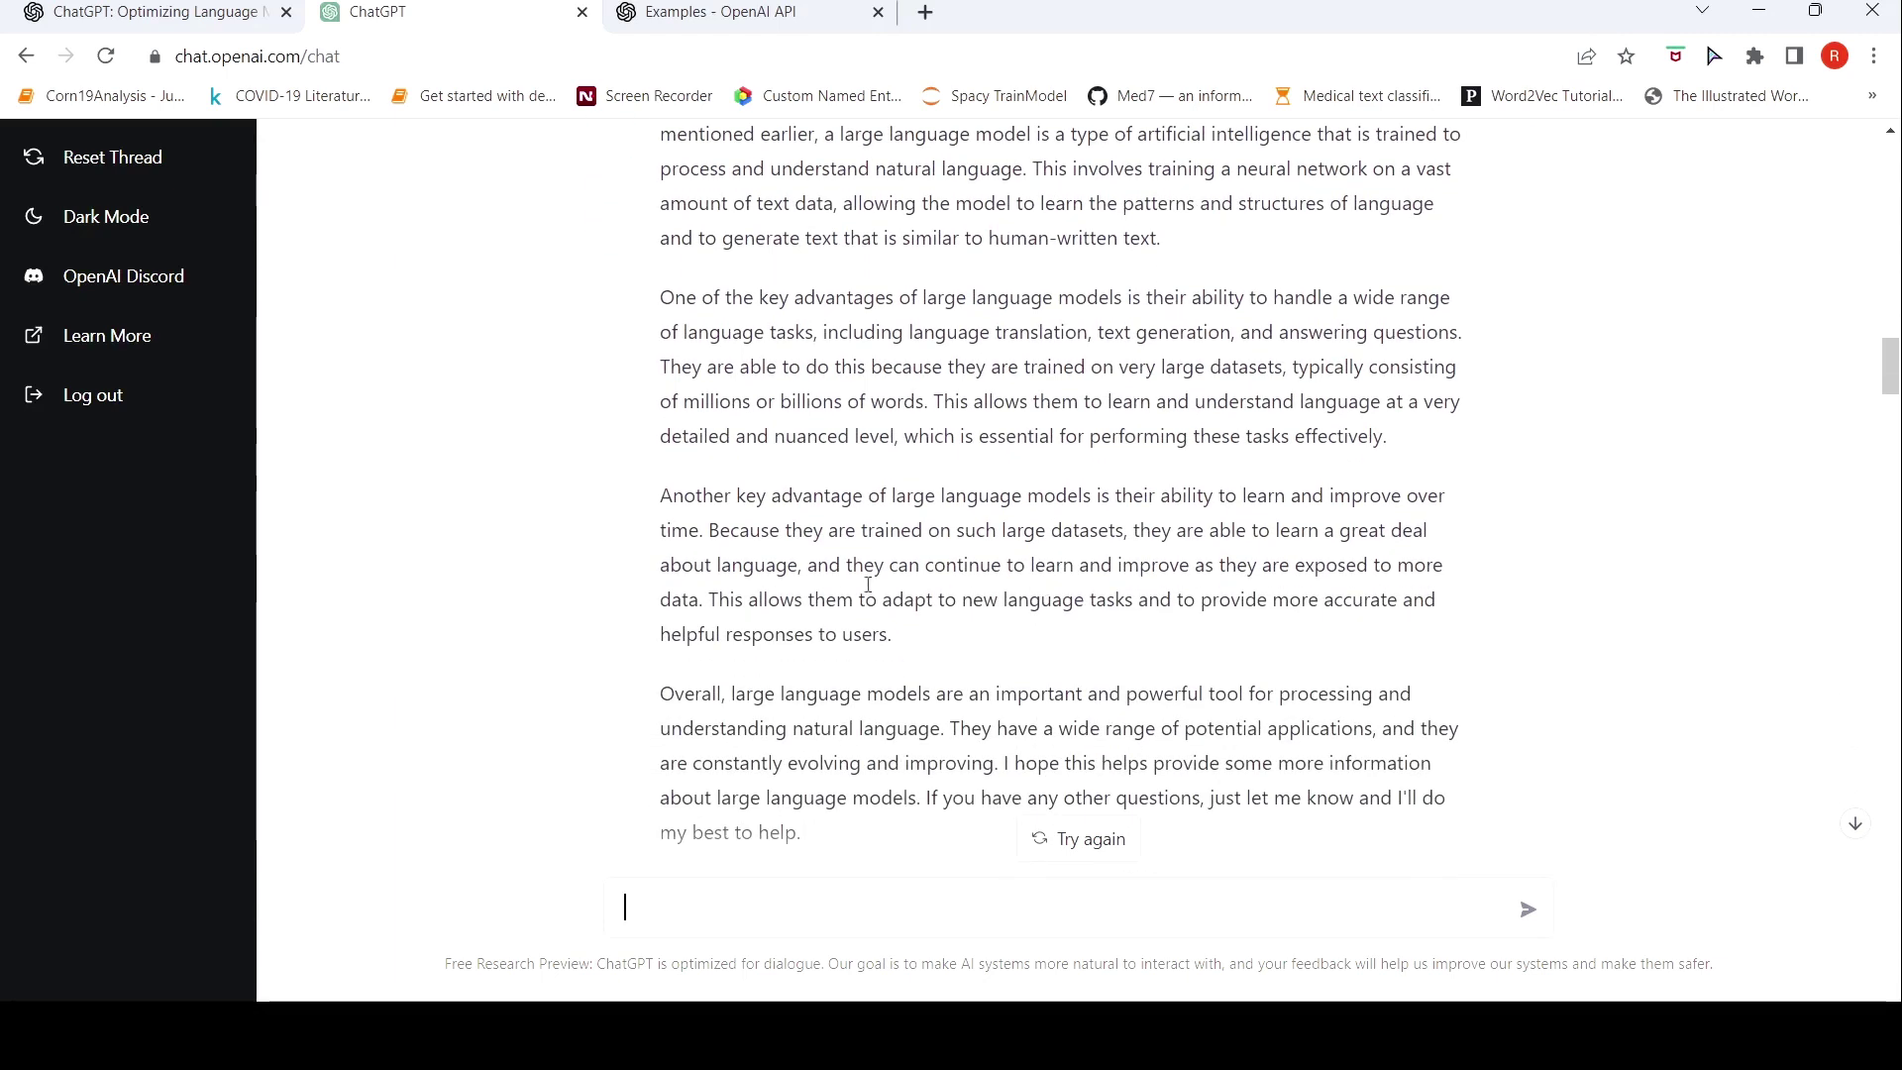
scroll(990, 495, up, 1)
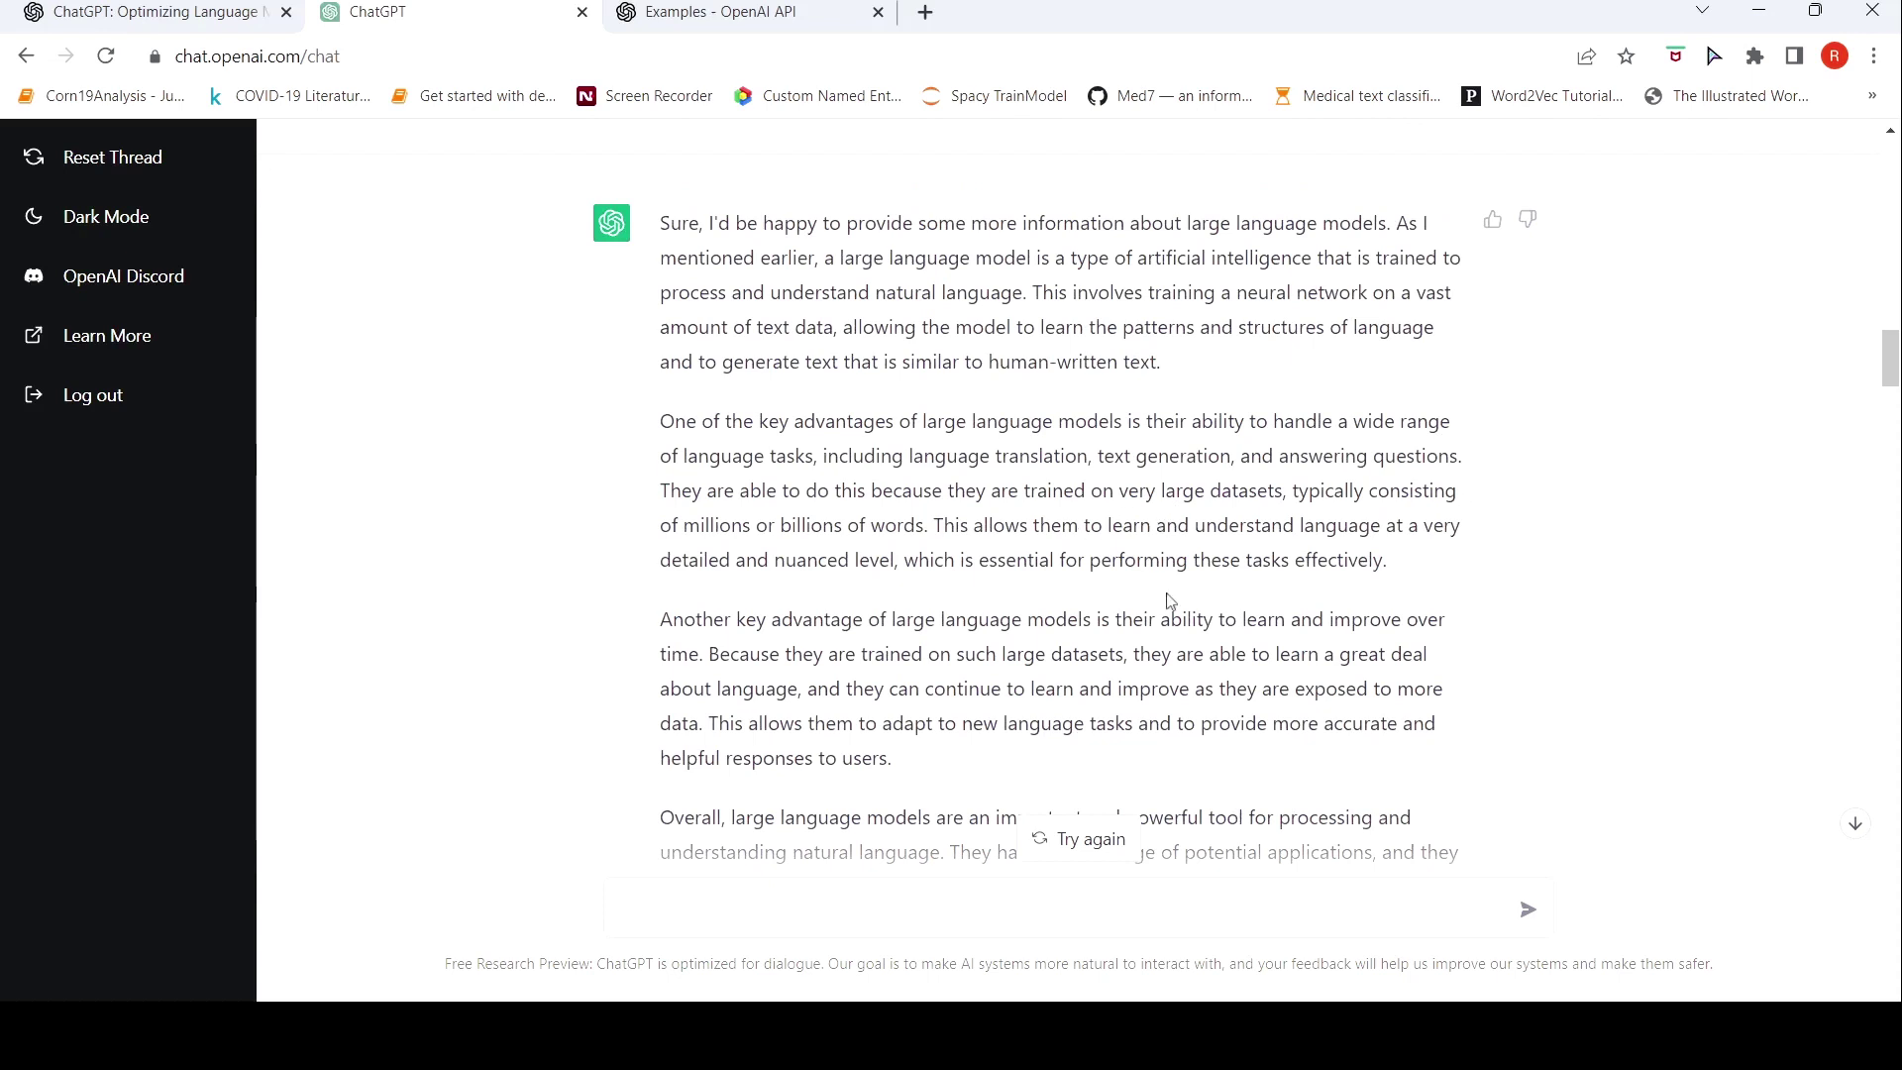
scroll(1169, 599, down, 2)
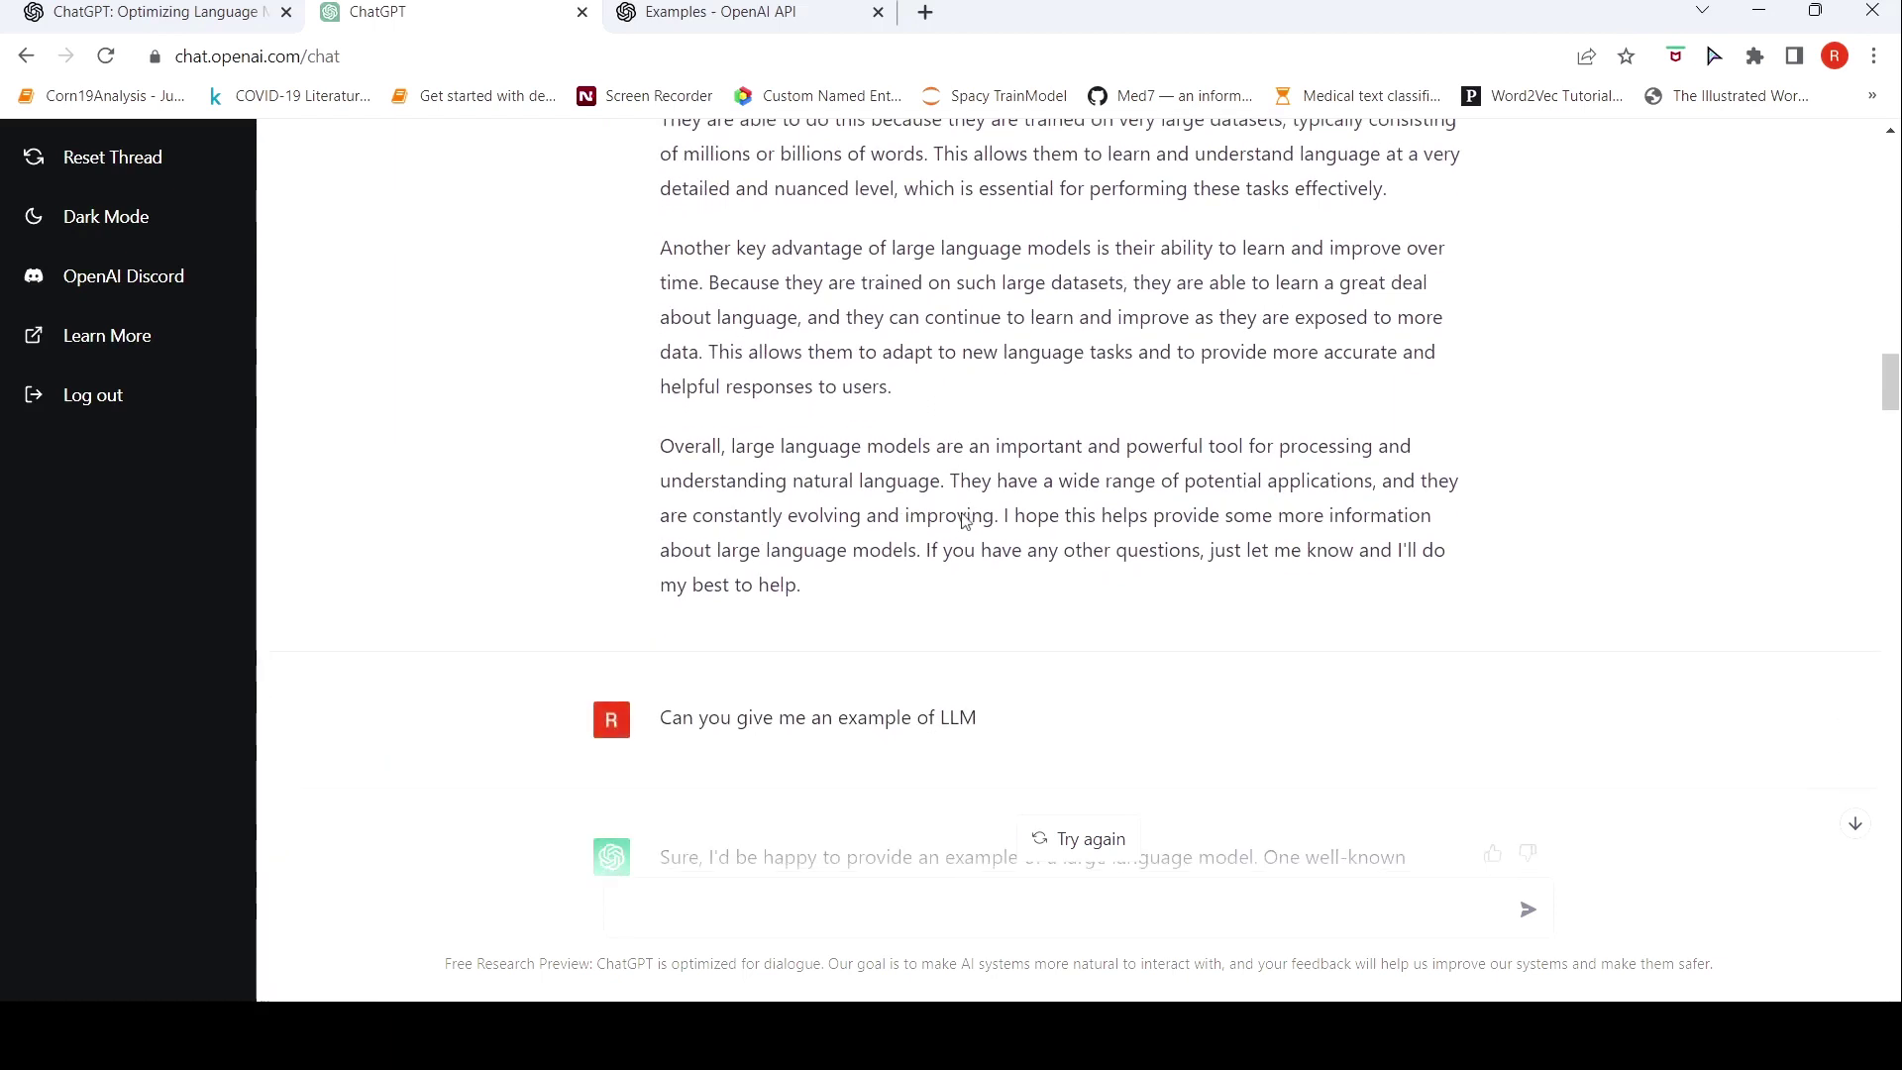
scroll(963, 513, down, 2)
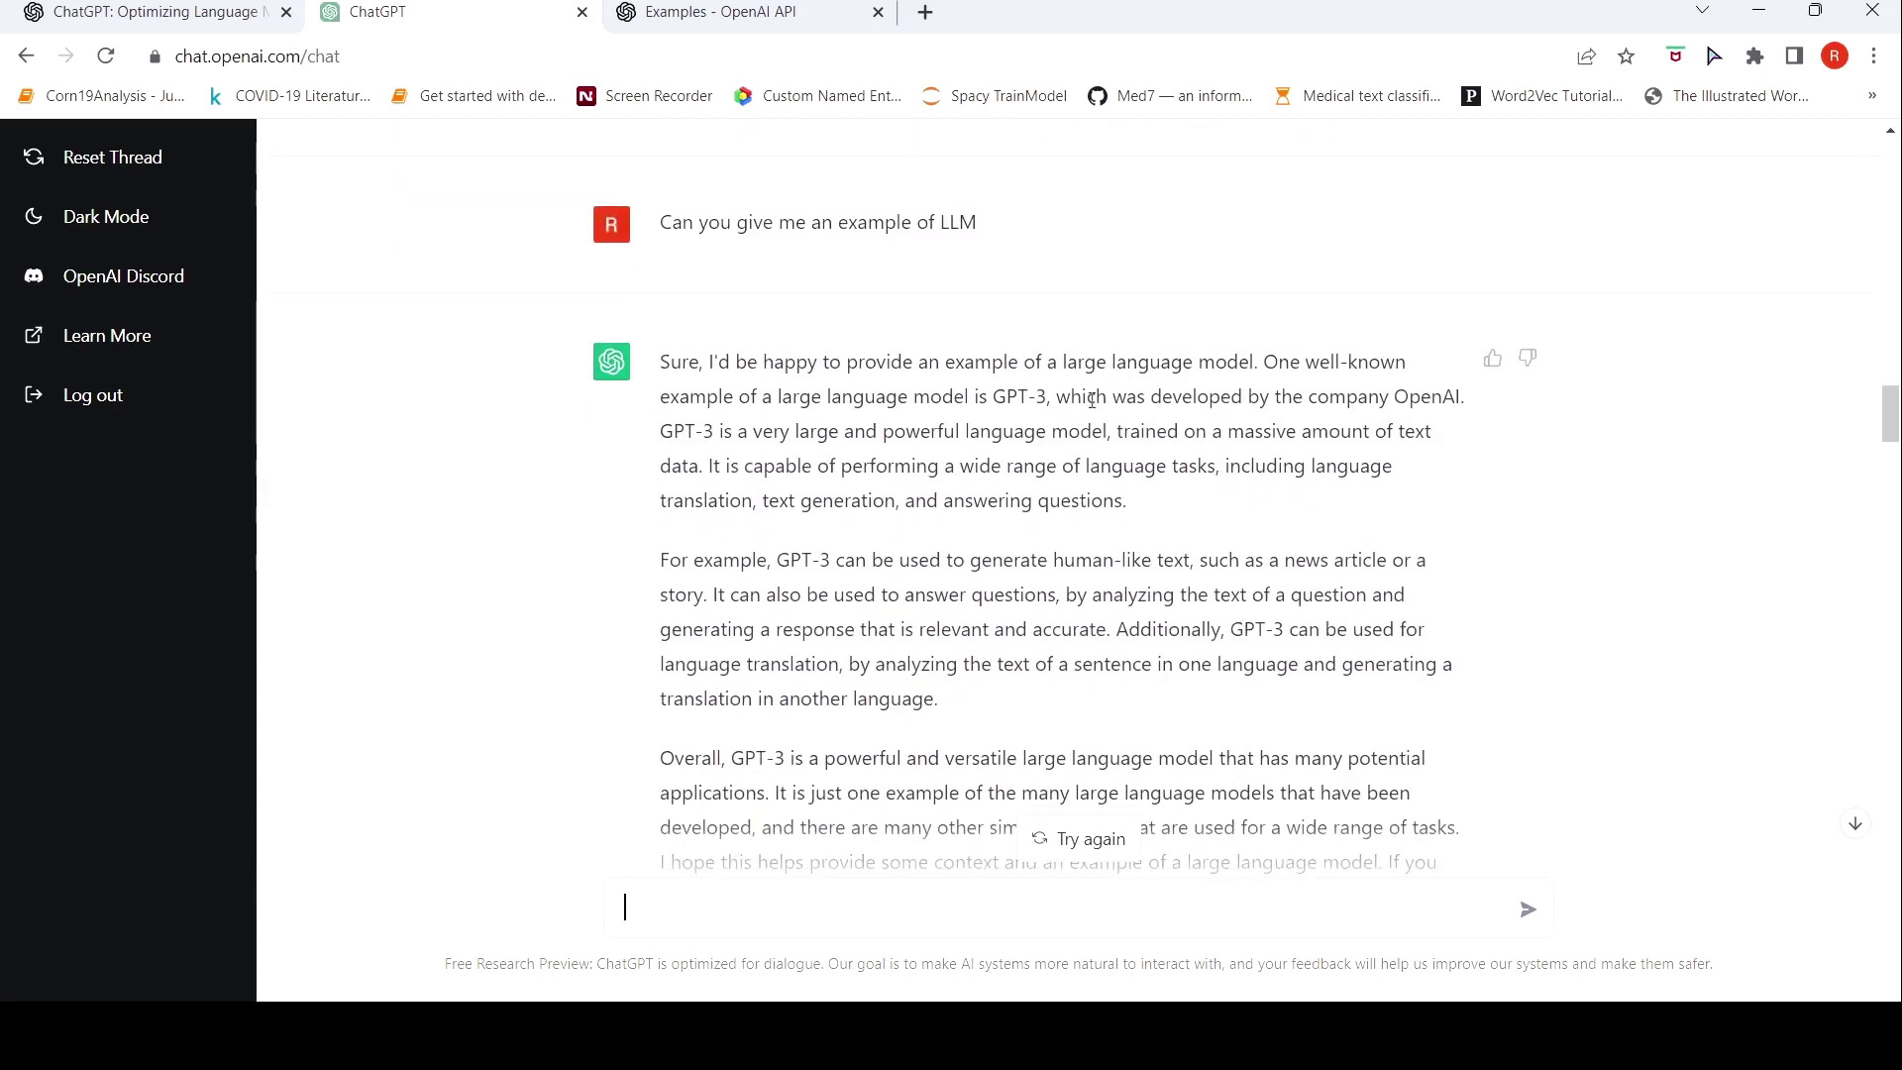
scroll(954, 547, down, 1)
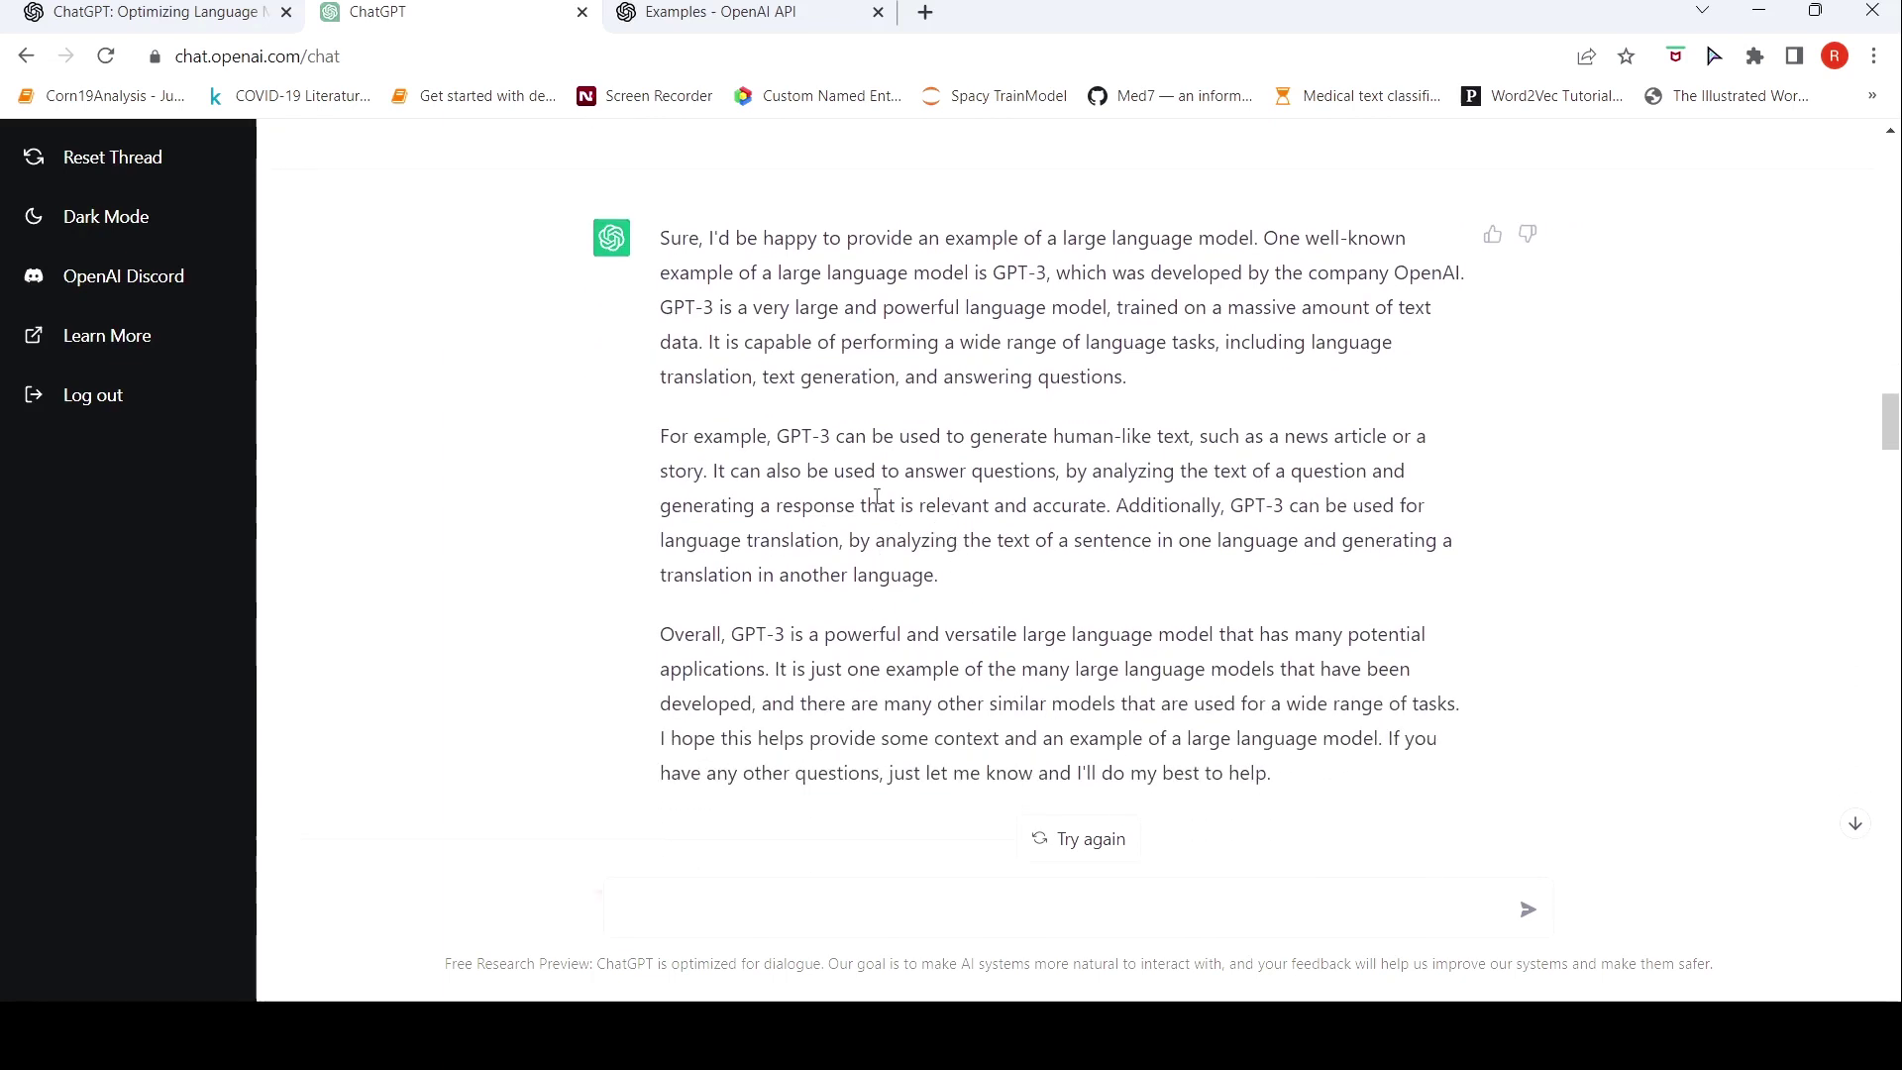
scroll(888, 573, down, 3)
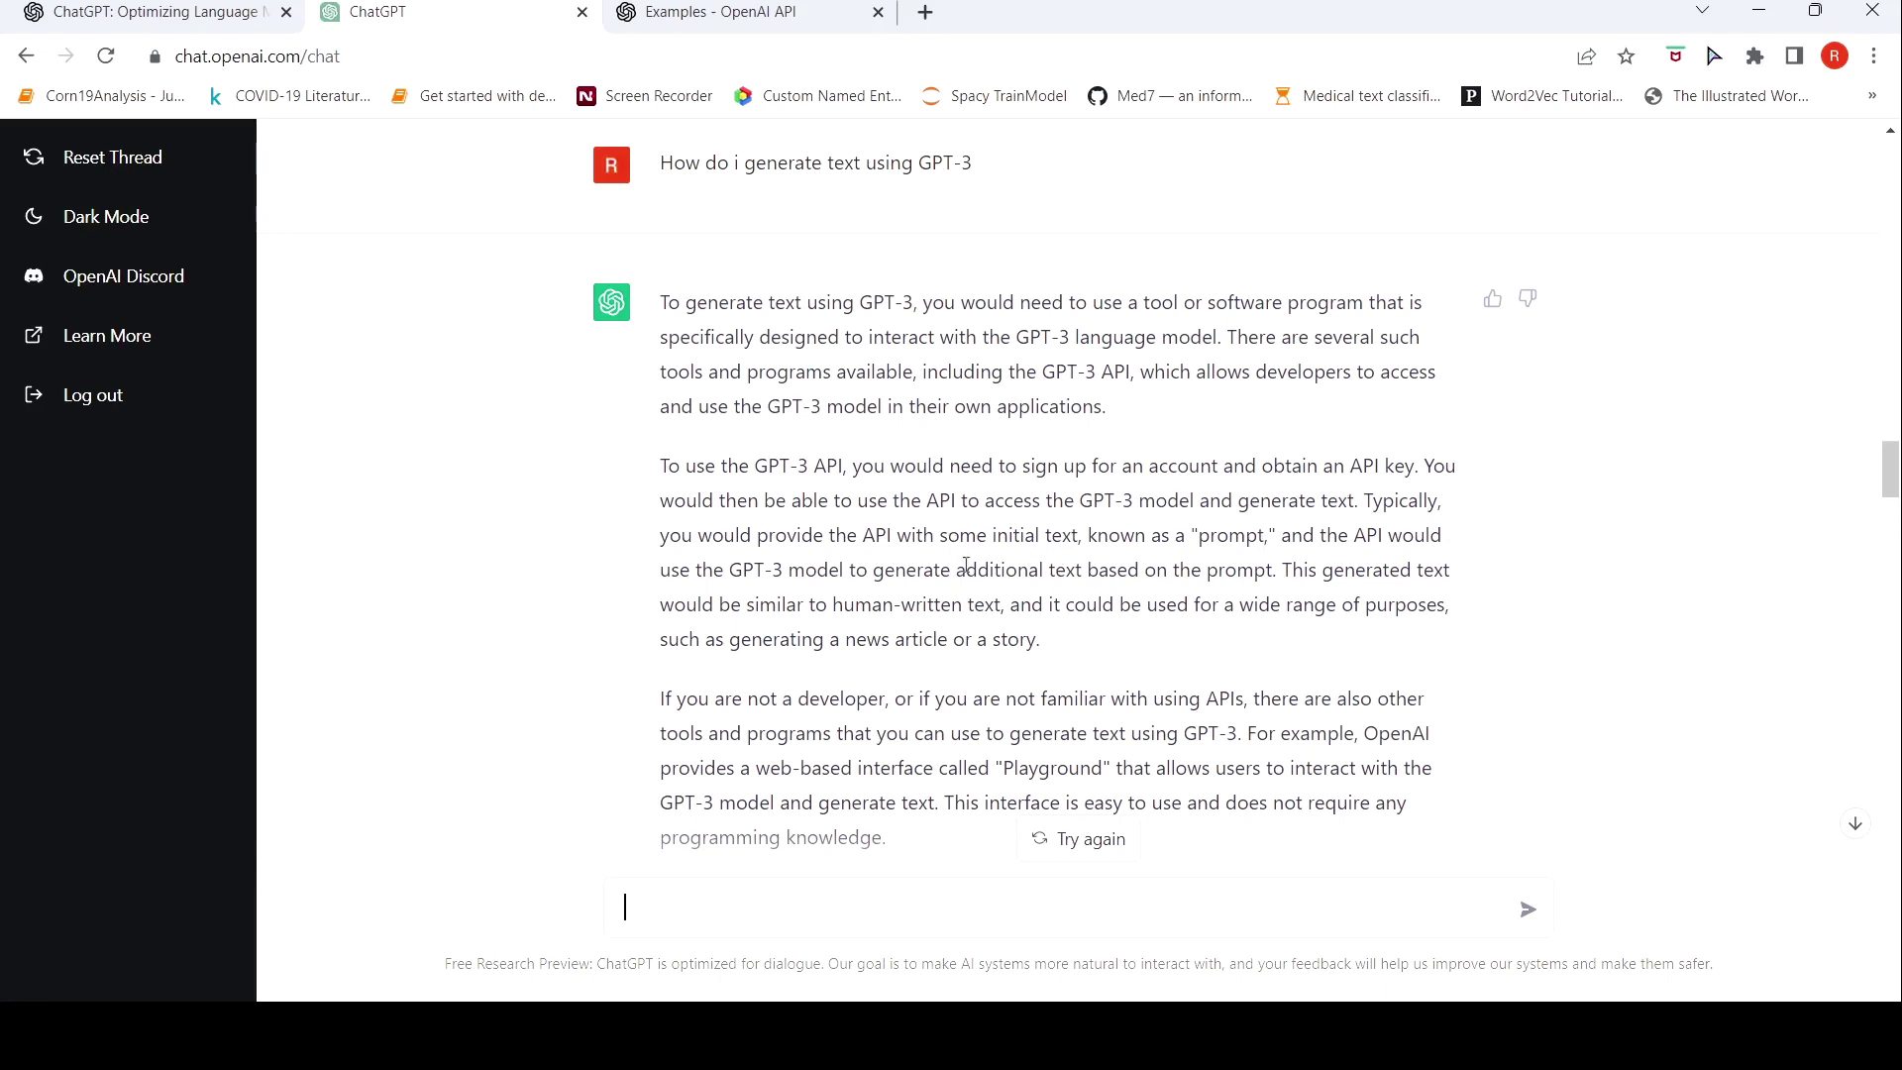
scroll(966, 565, down, 2)
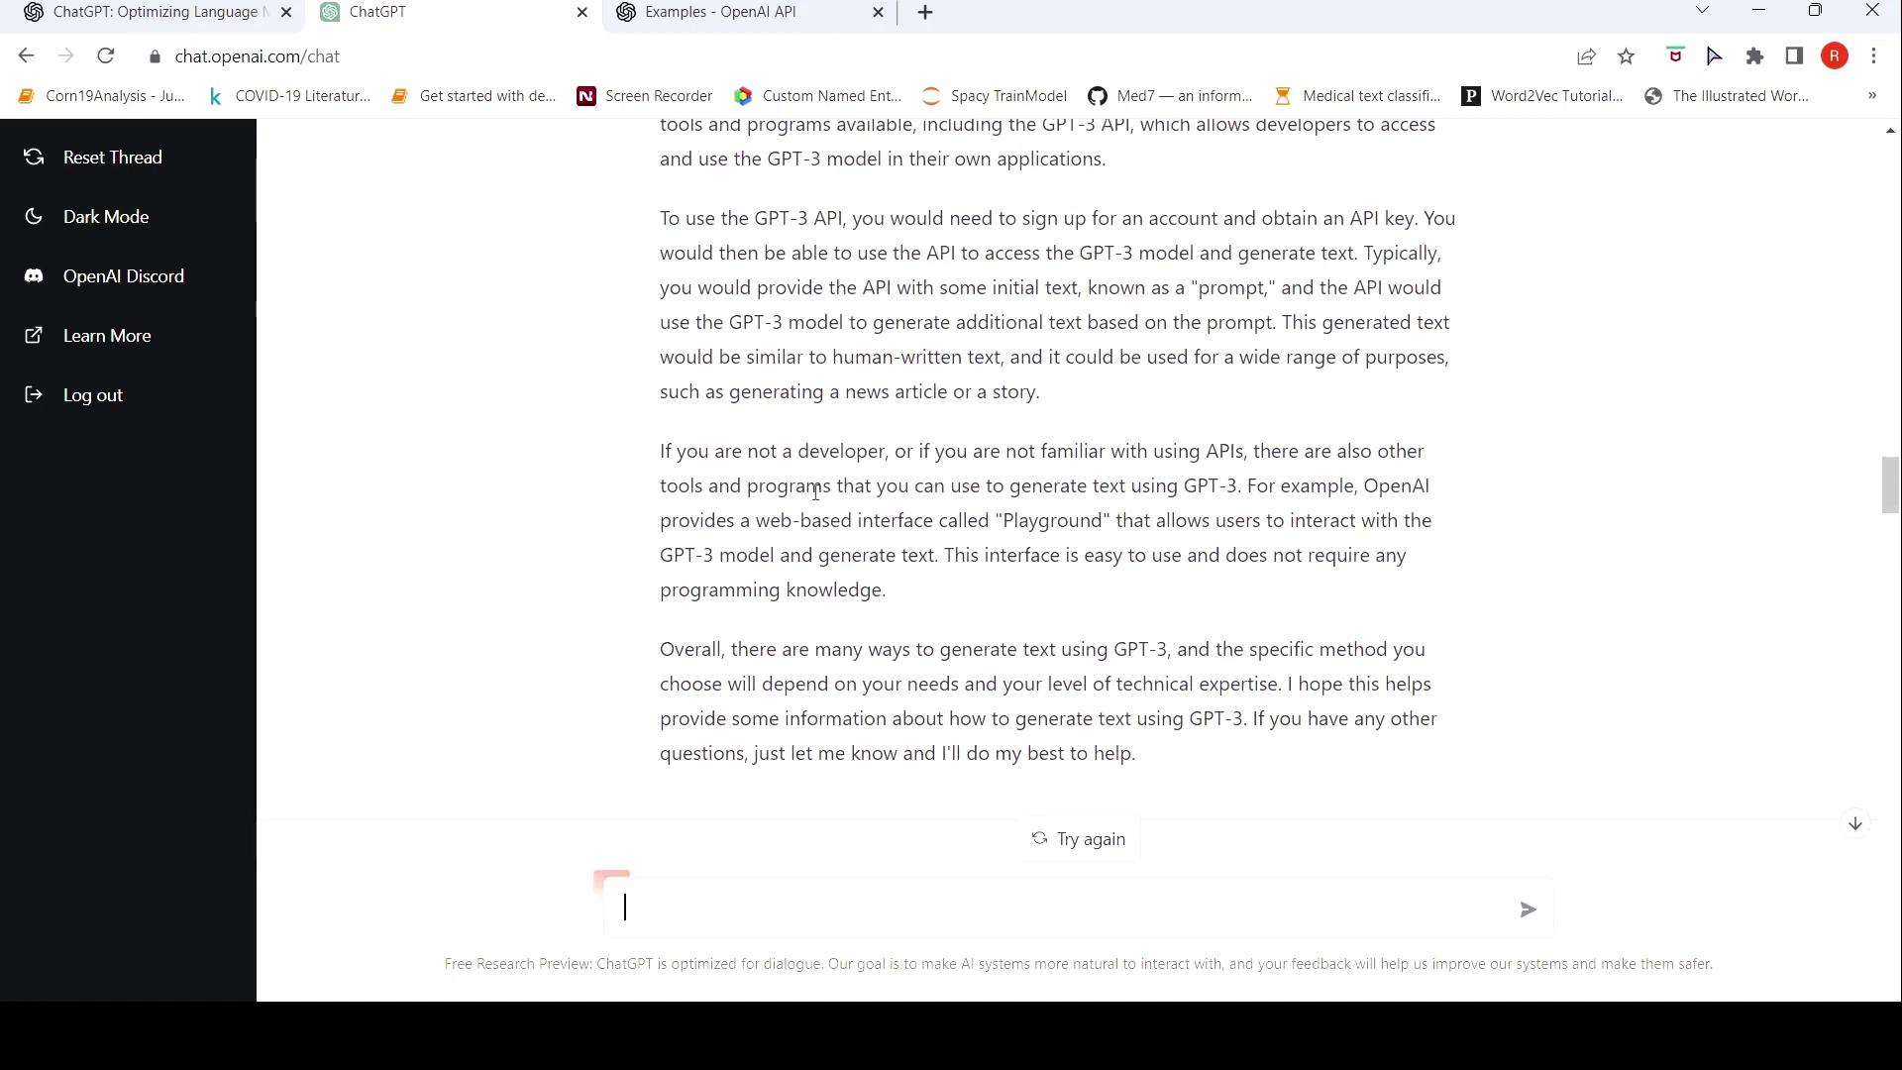
Open the OpenAI API Playground from the Examples page, then return to ChatGPT
click(672, 13)
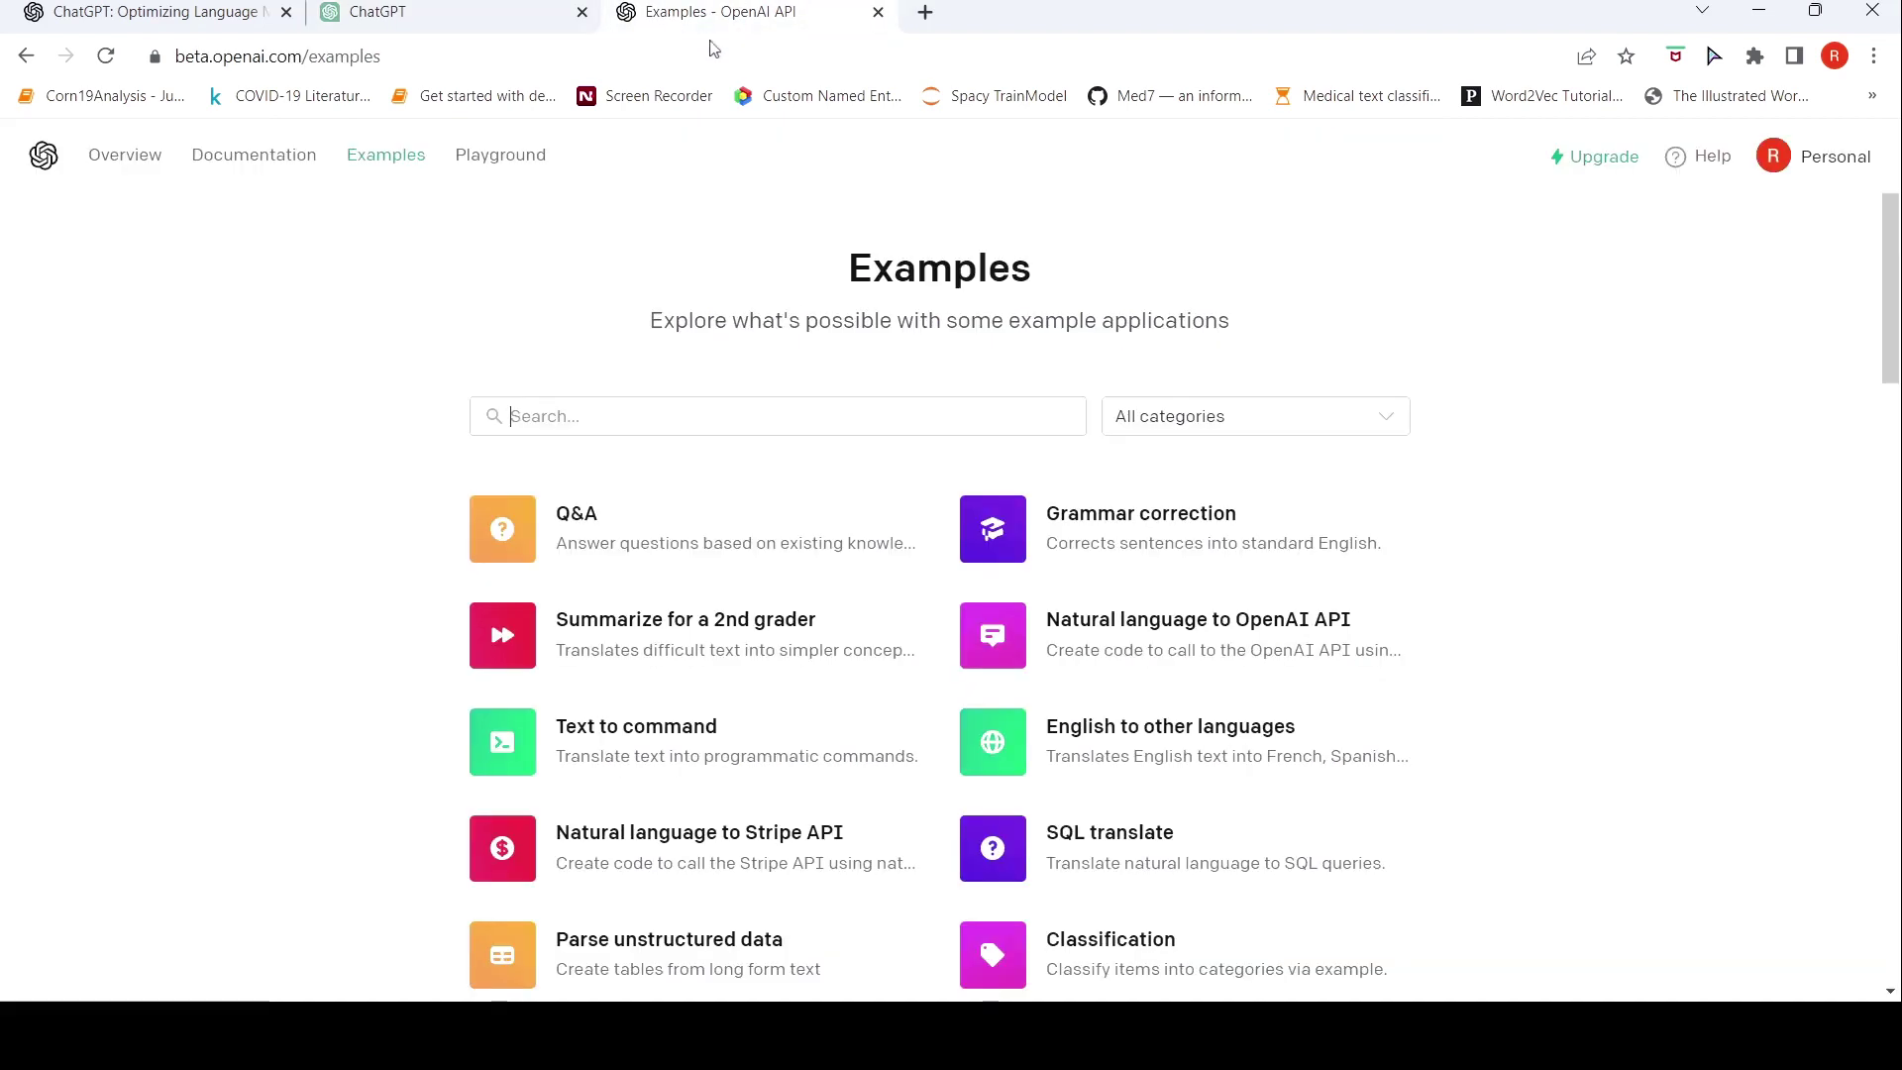
click(507, 168)
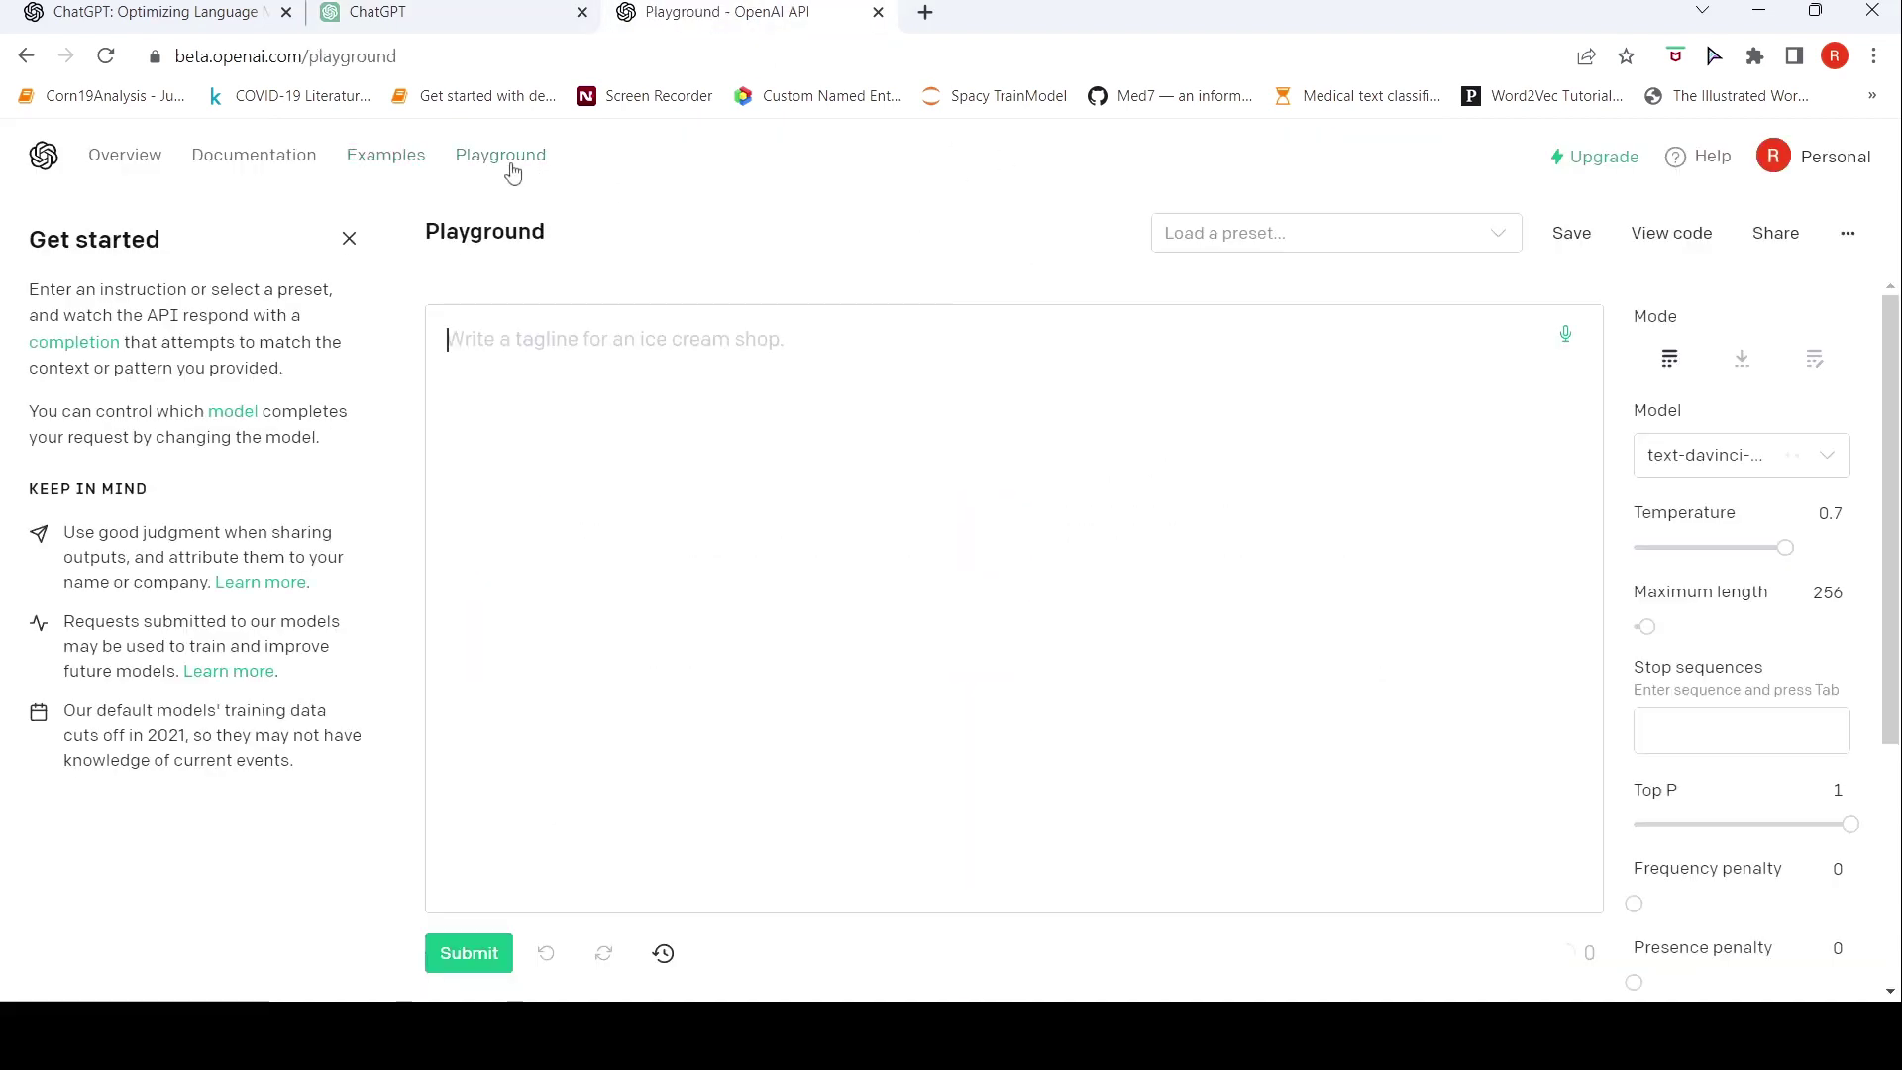
click(456, 10)
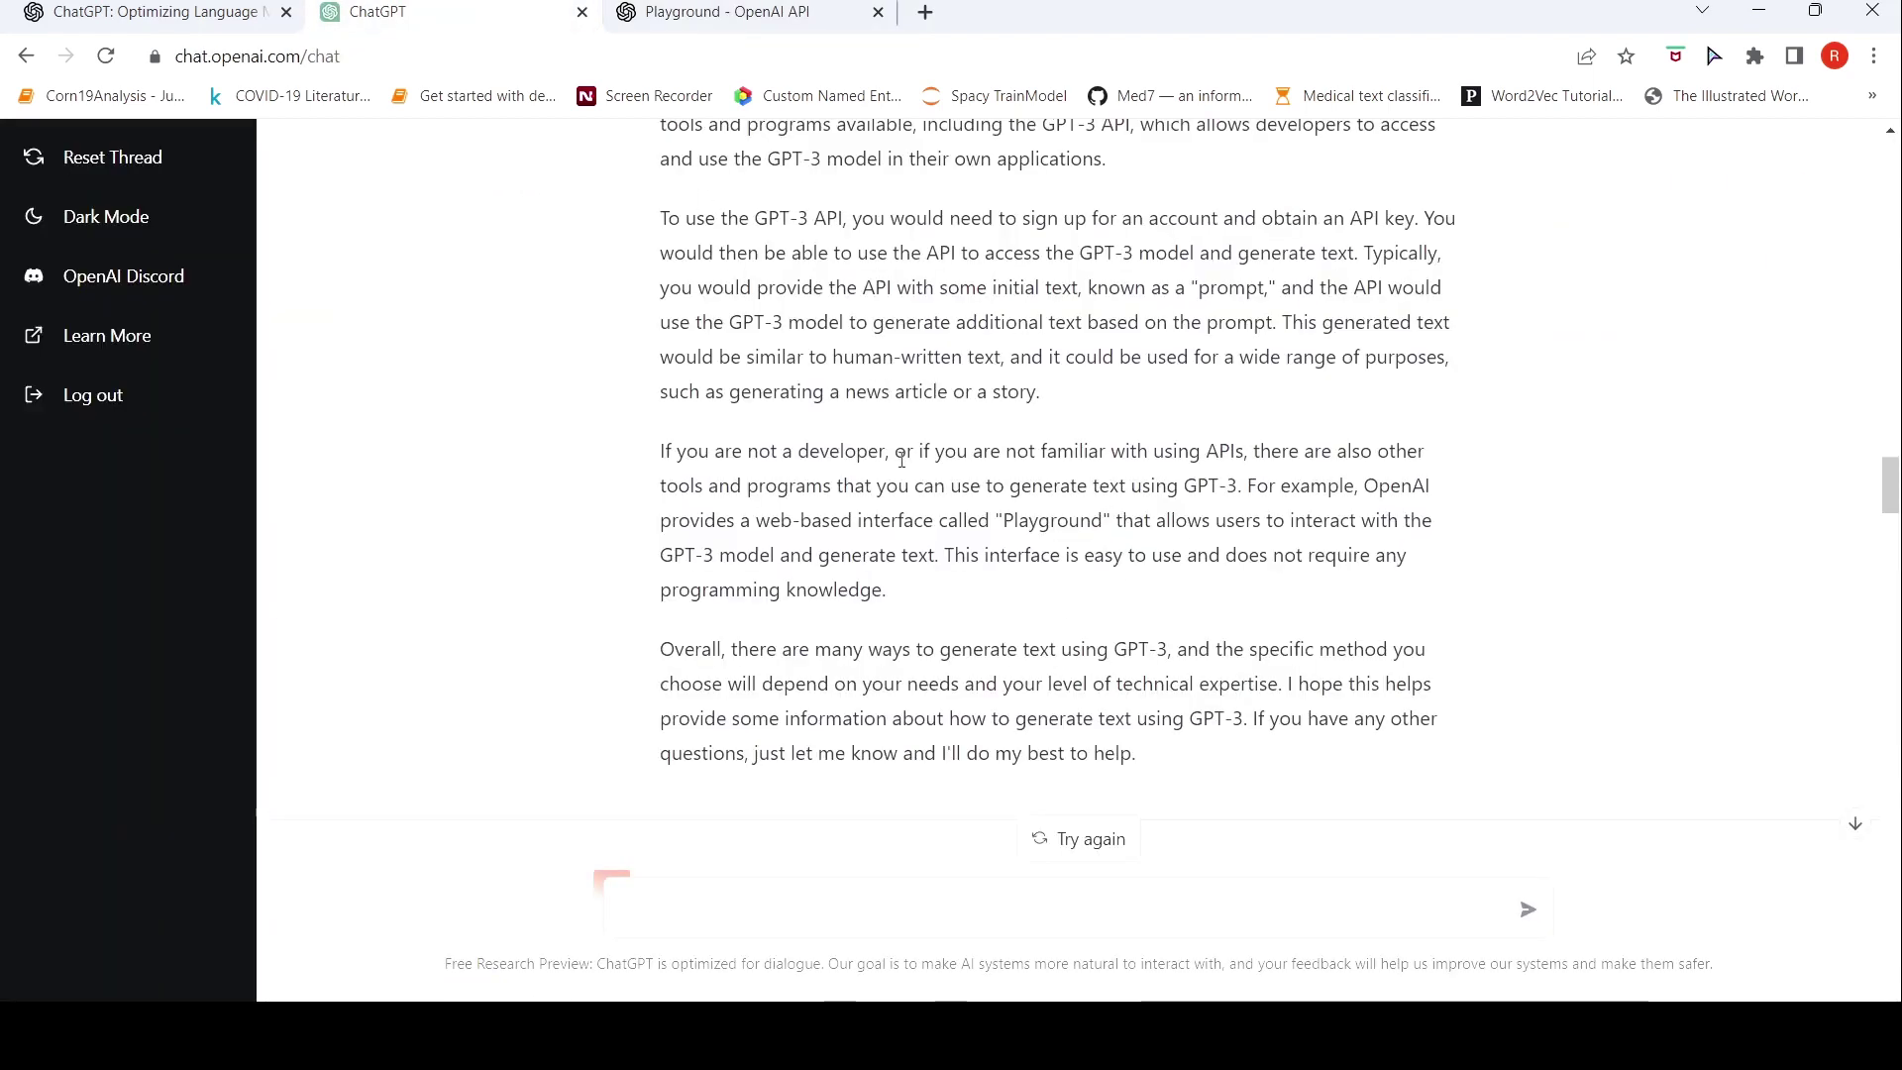
Scroll through the replies on other LLMs, BERT versus RoBERTa, and BERT for a five year old
scroll(902, 457, down, 3)
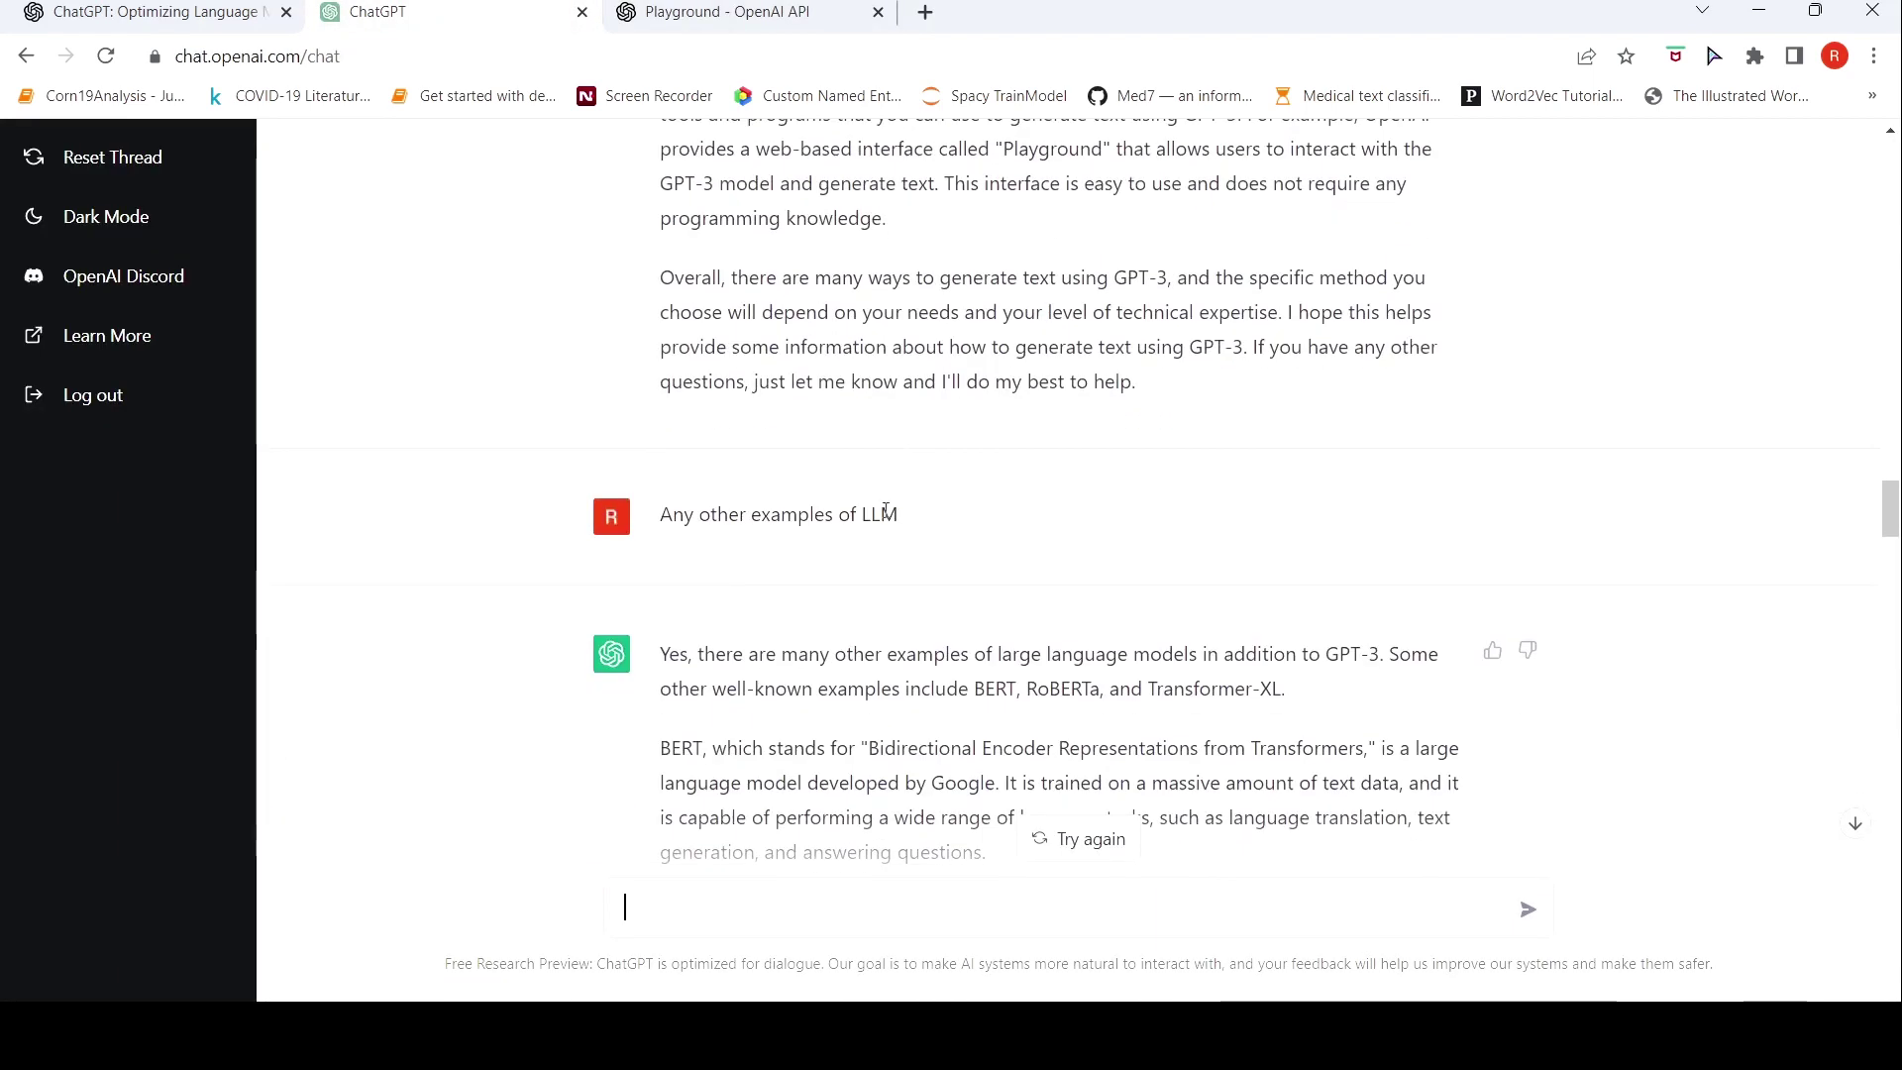
scroll(1268, 398, down, 2)
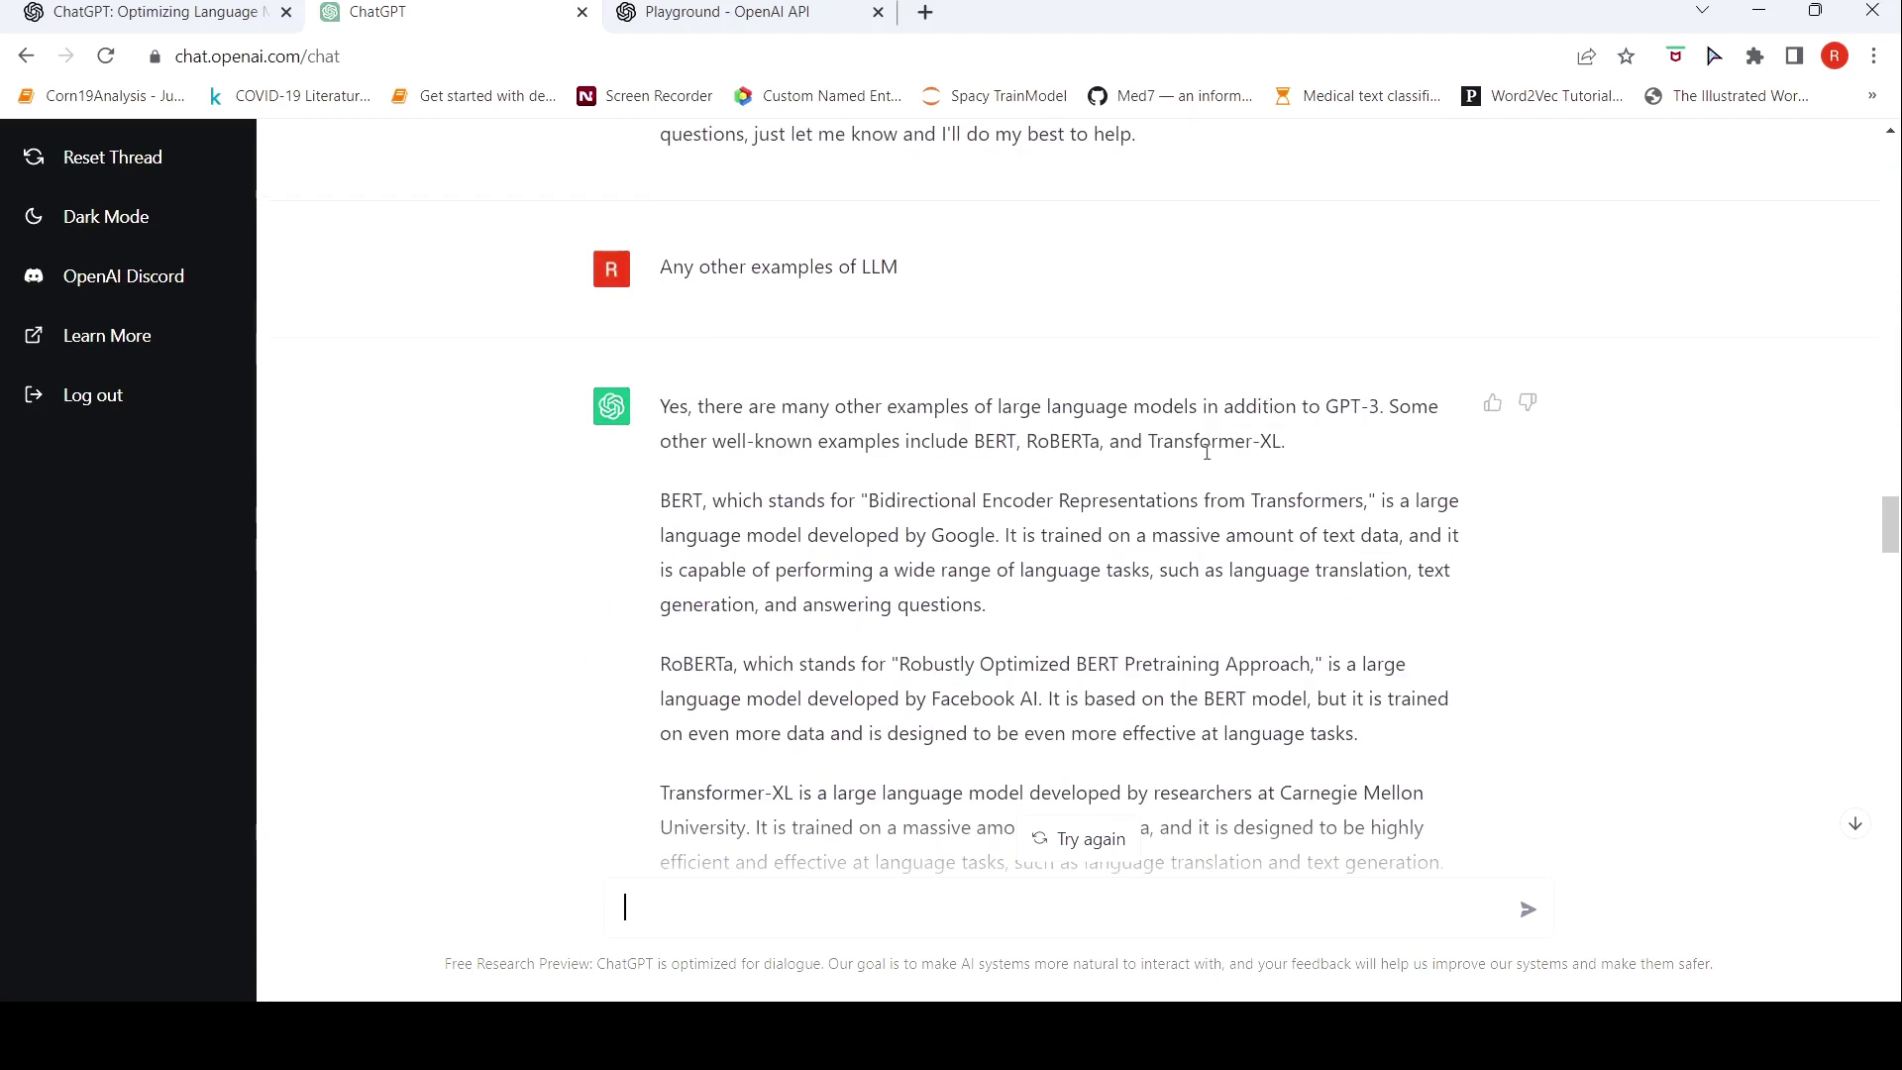
scroll(872, 525, down, 1)
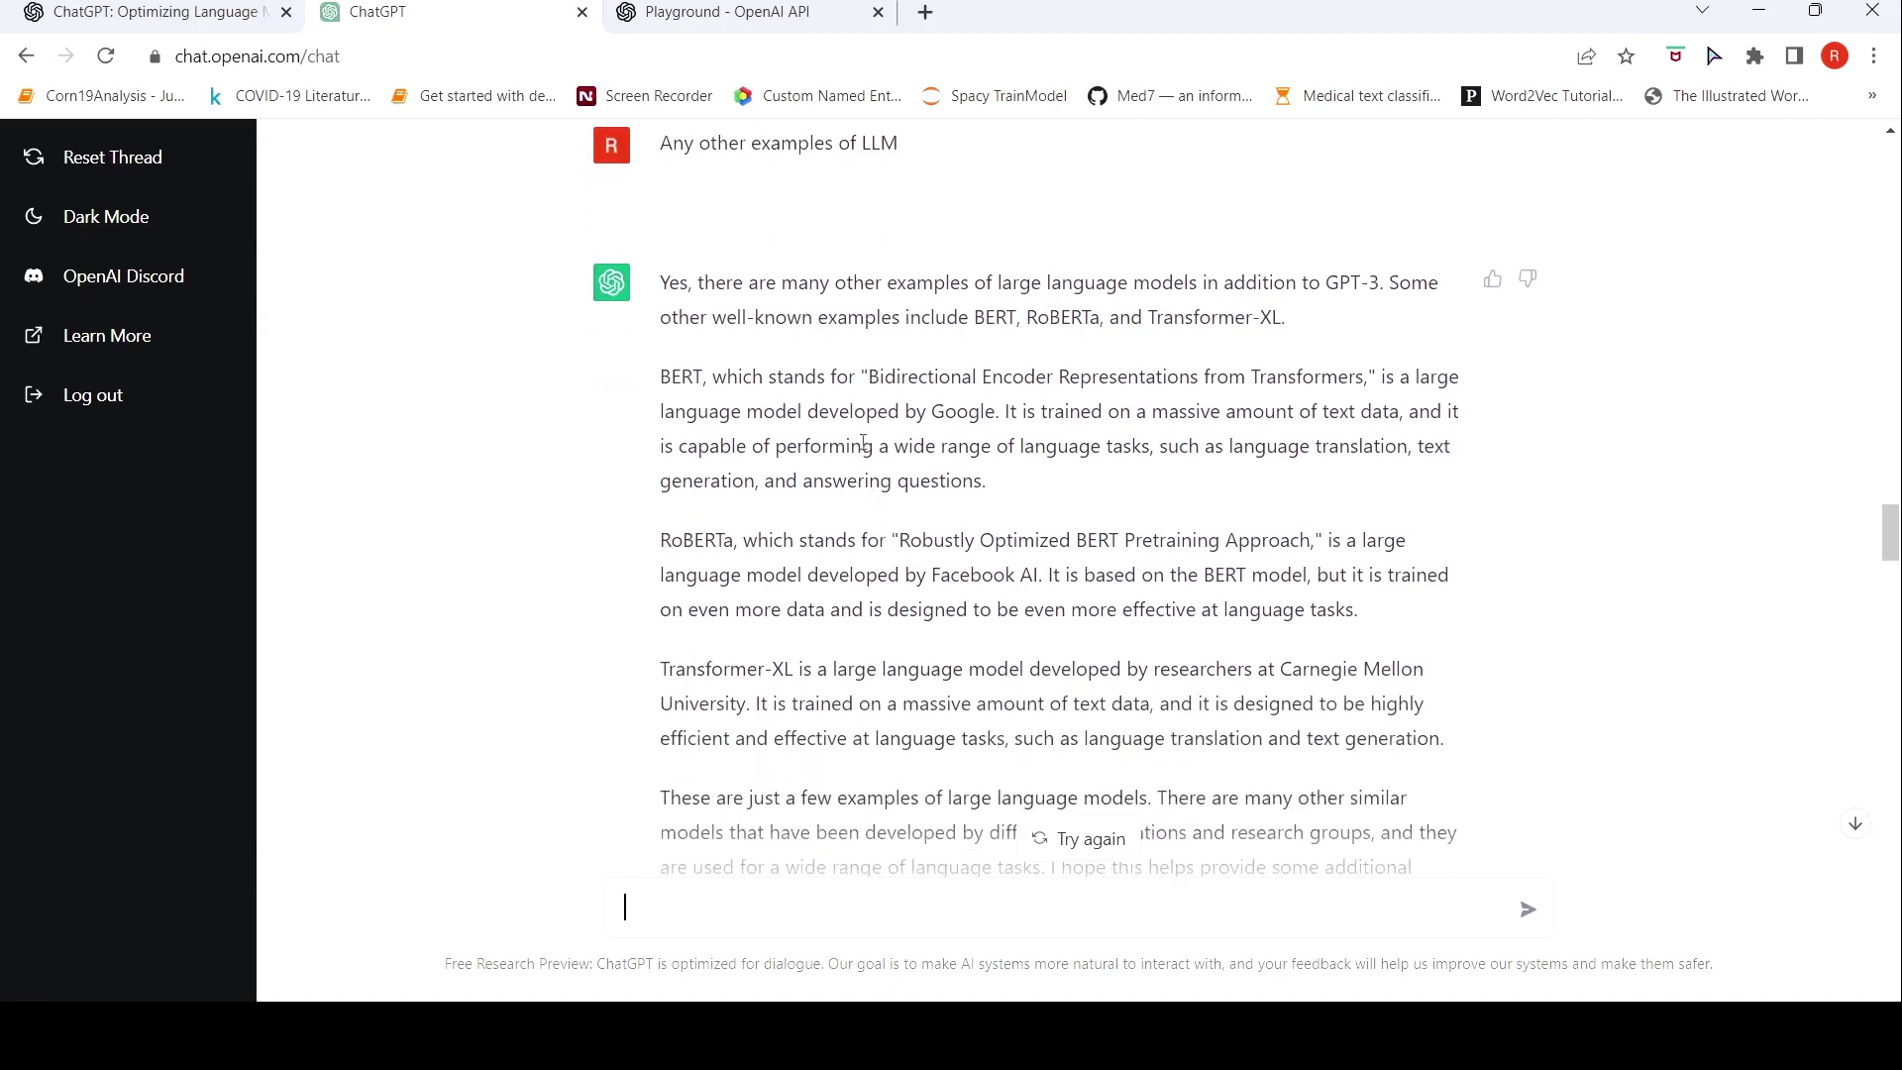
scroll(916, 586, down, 2)
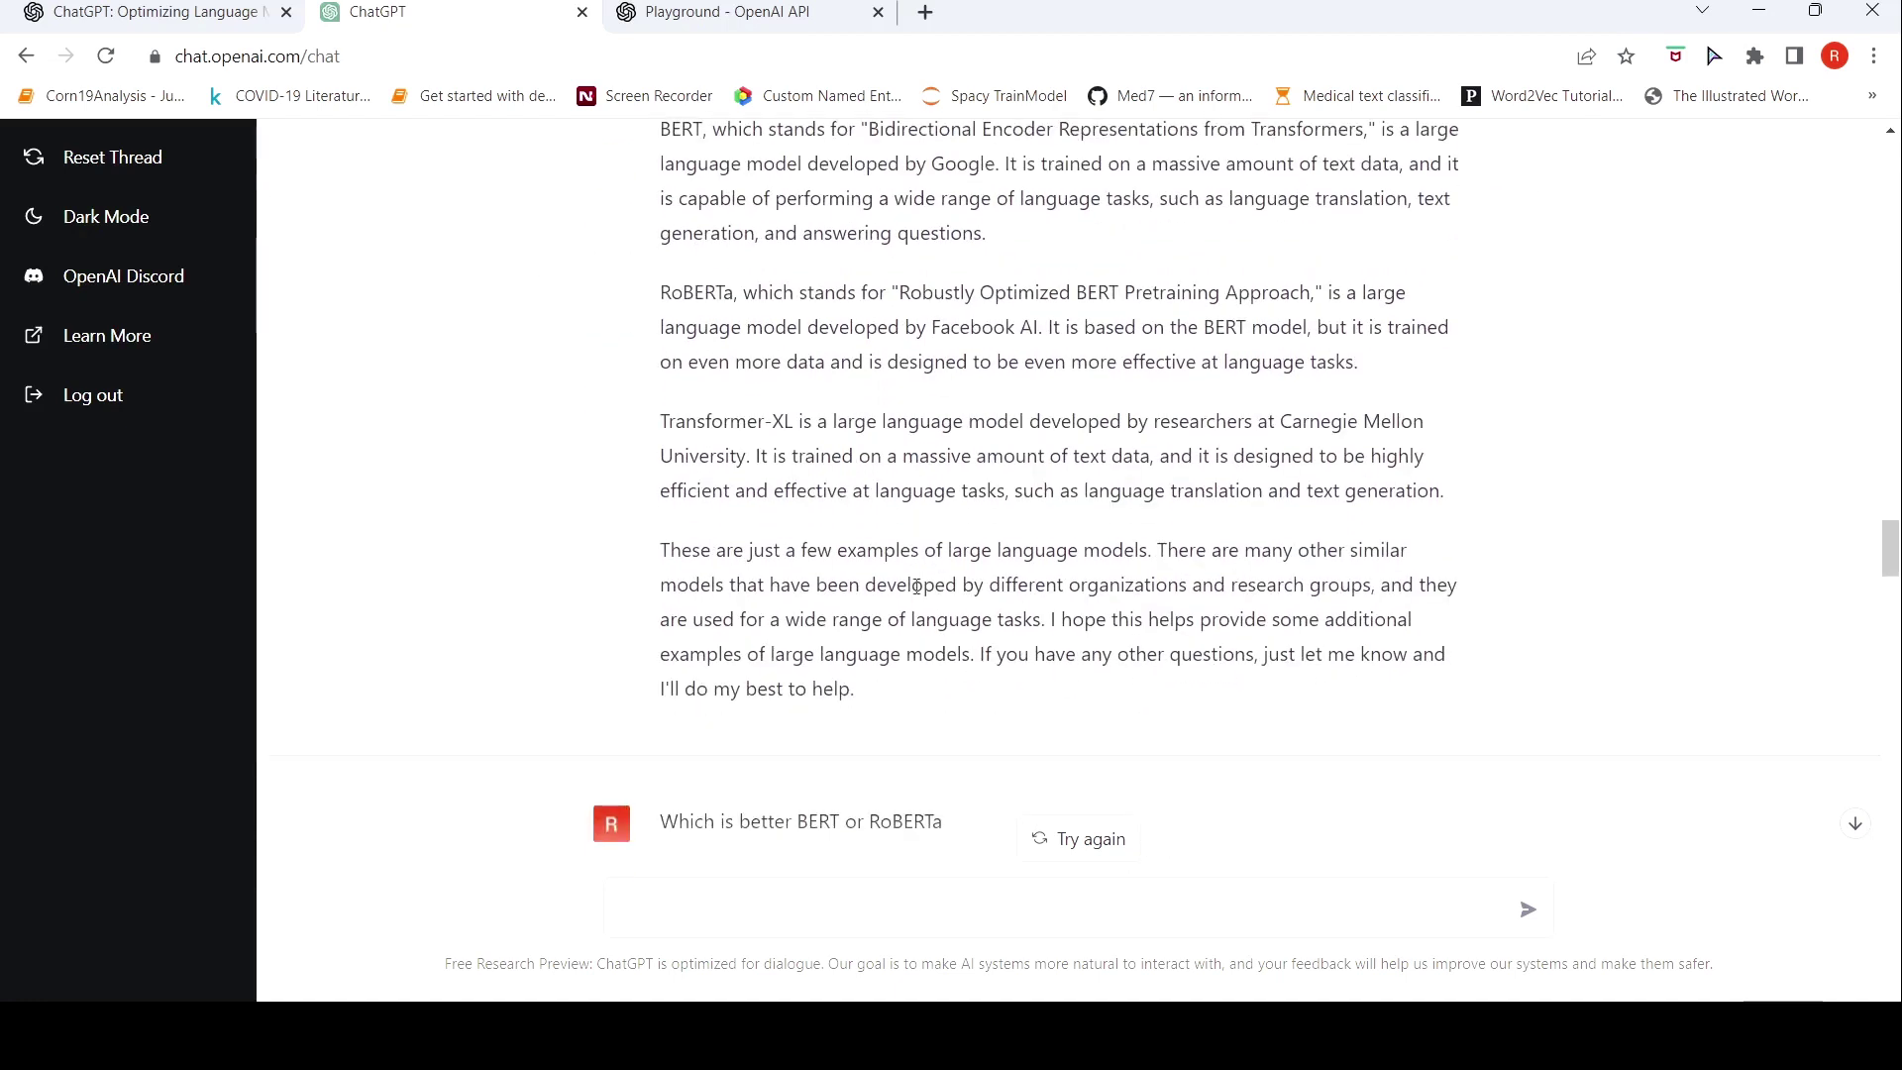
scroll(917, 586, down, 2)
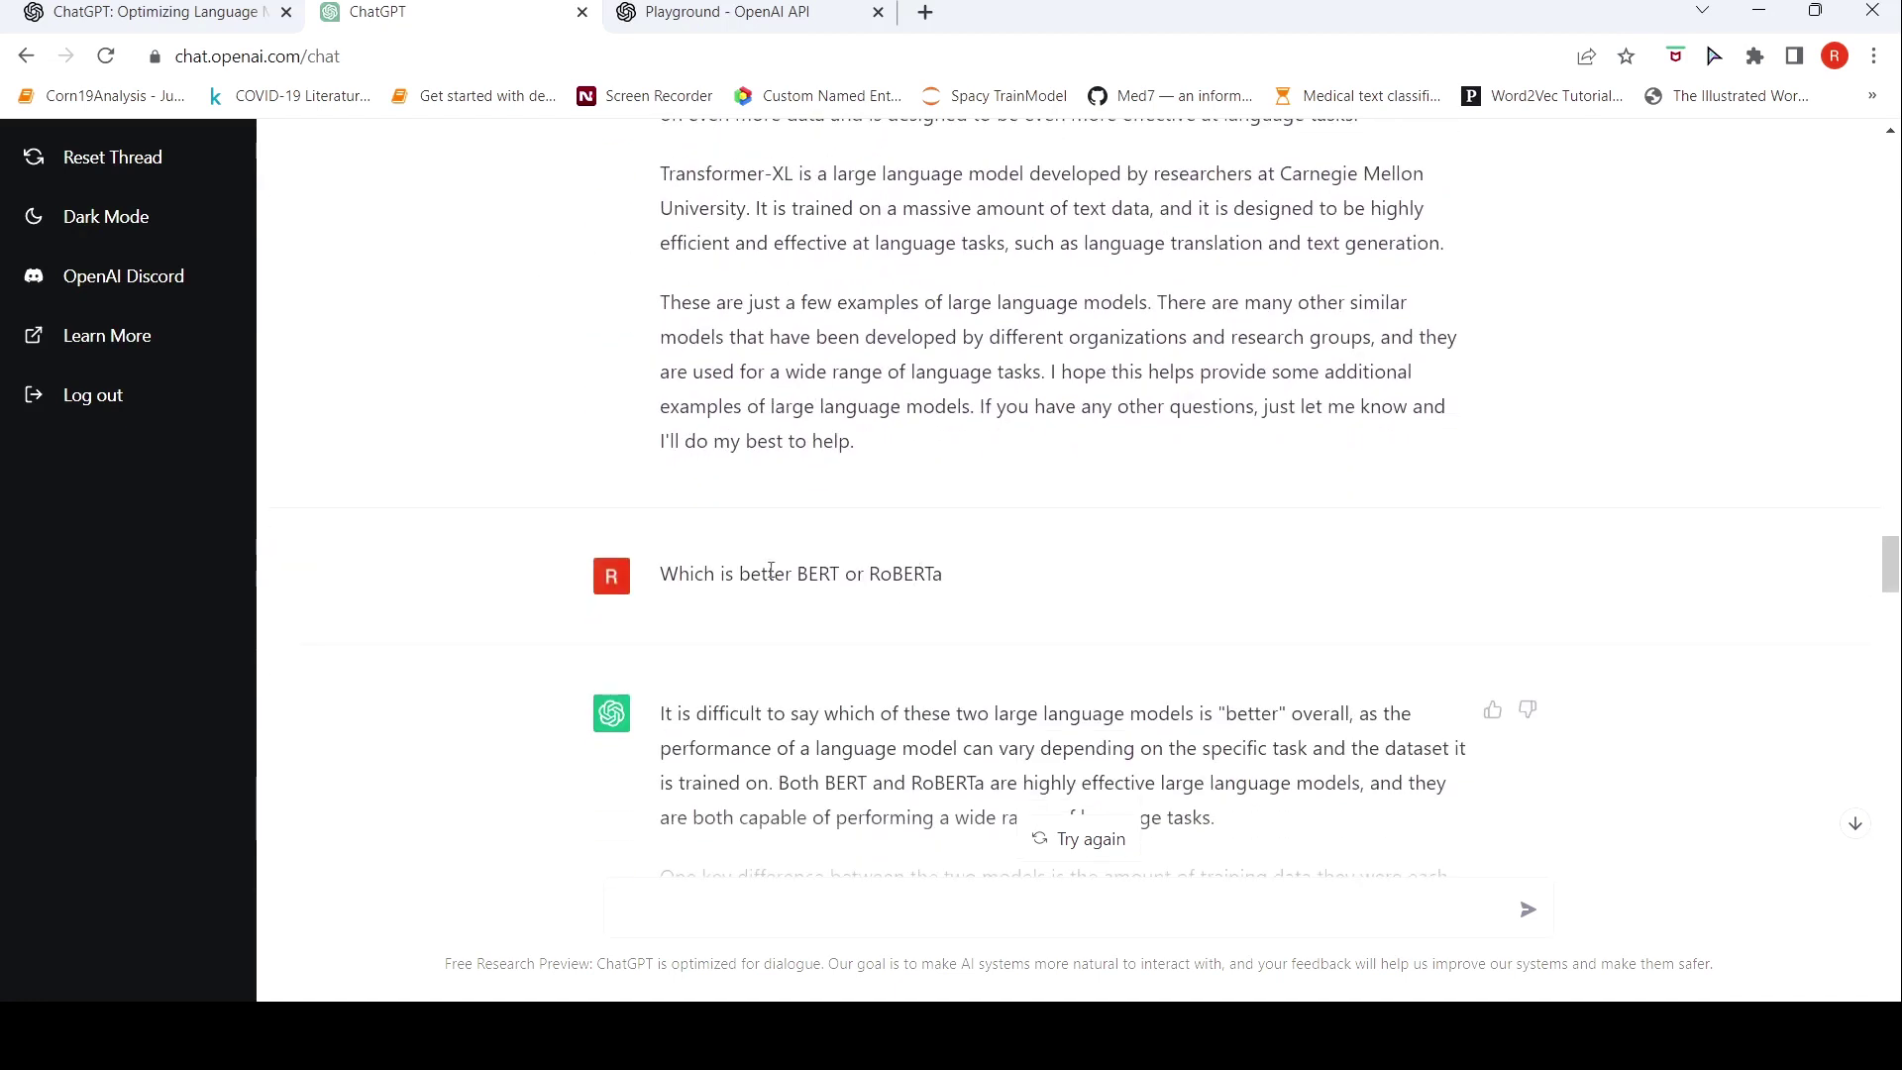
scroll(1014, 543, down, 2)
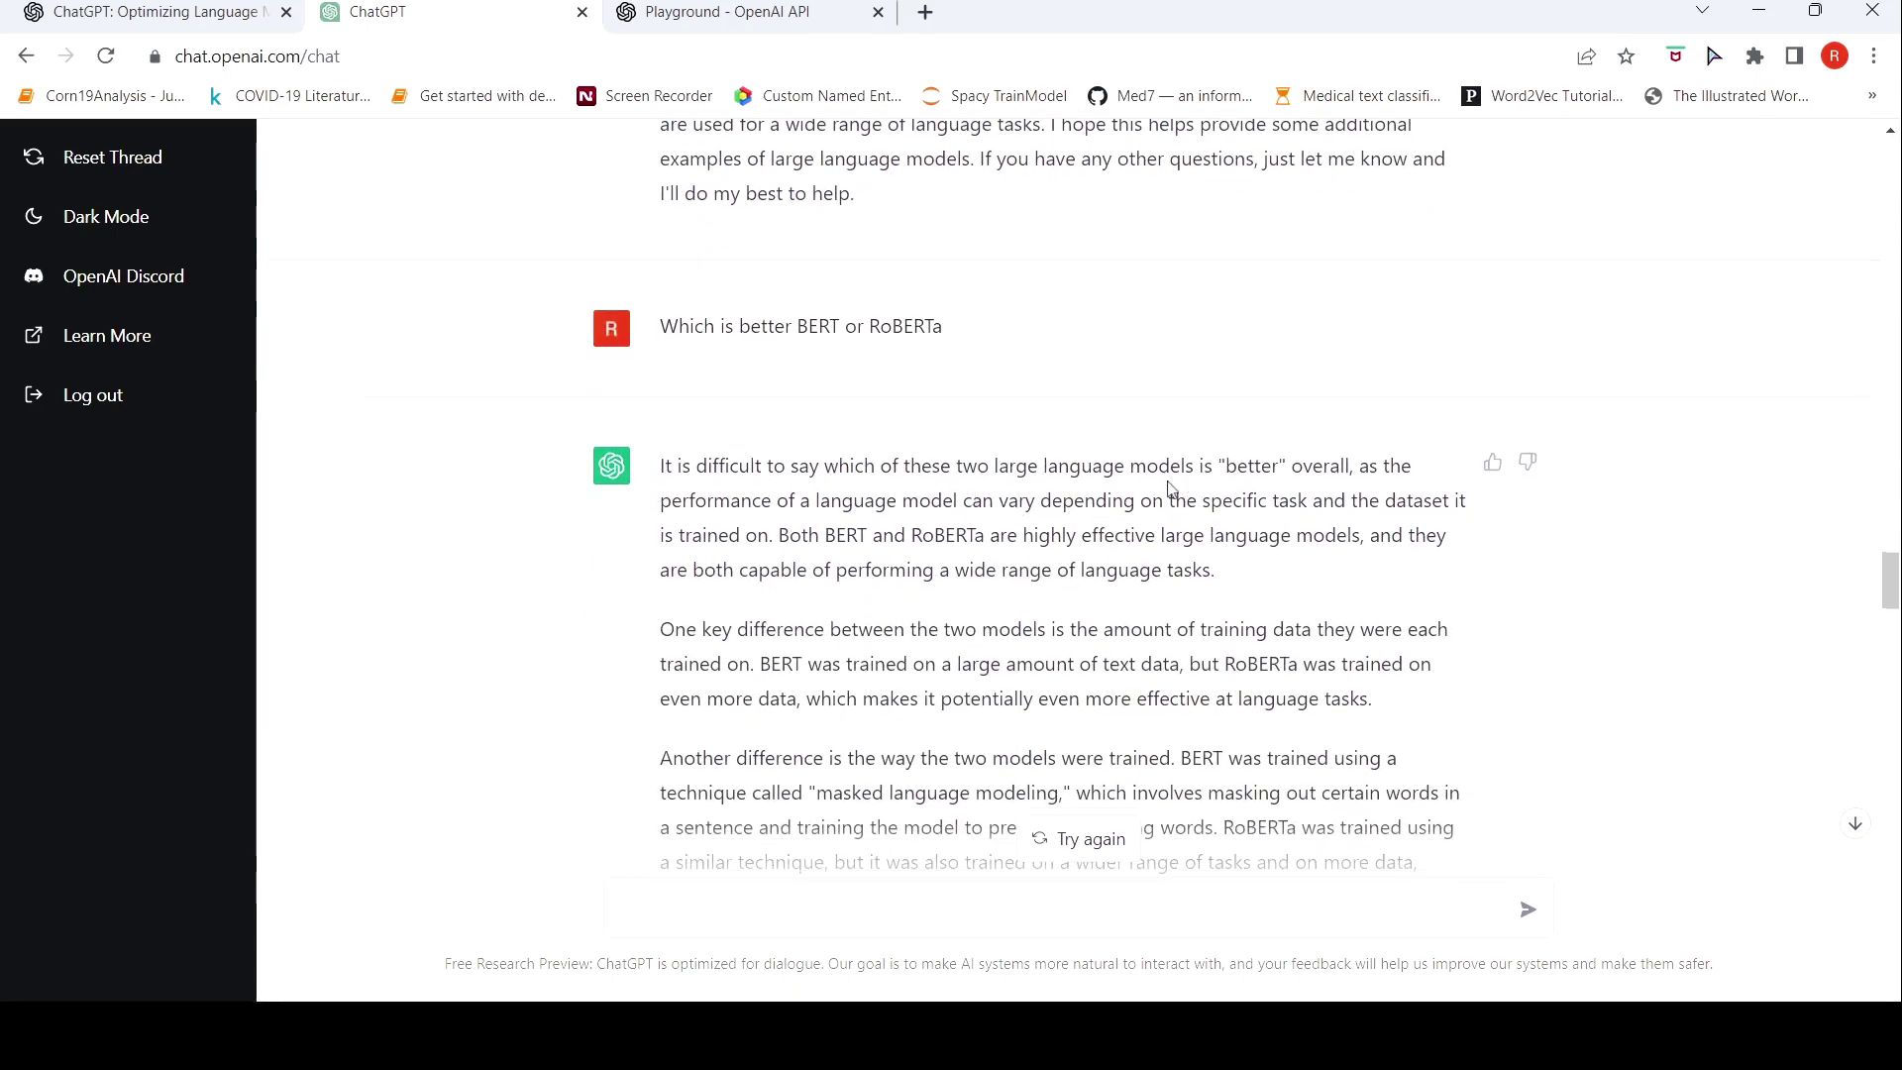
scroll(1179, 486, down, 1)
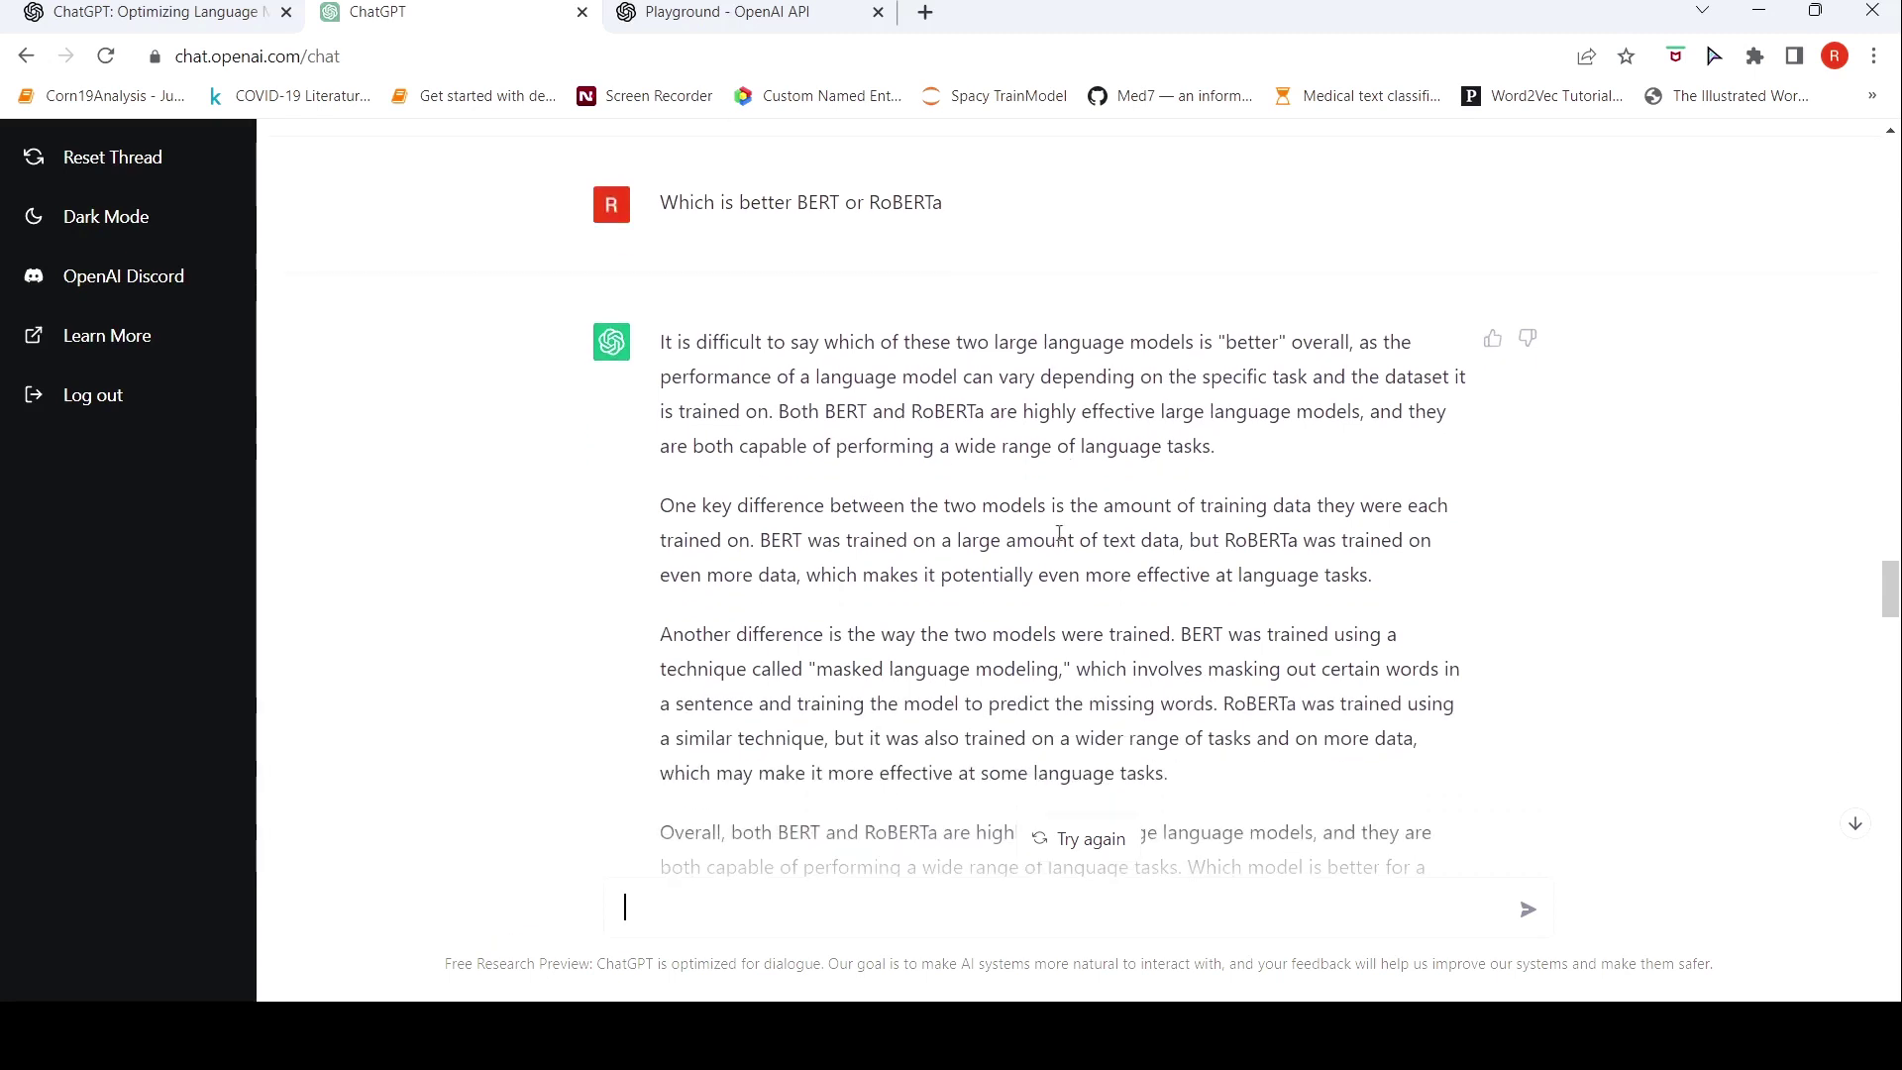
scroll(1059, 533, down, 2)
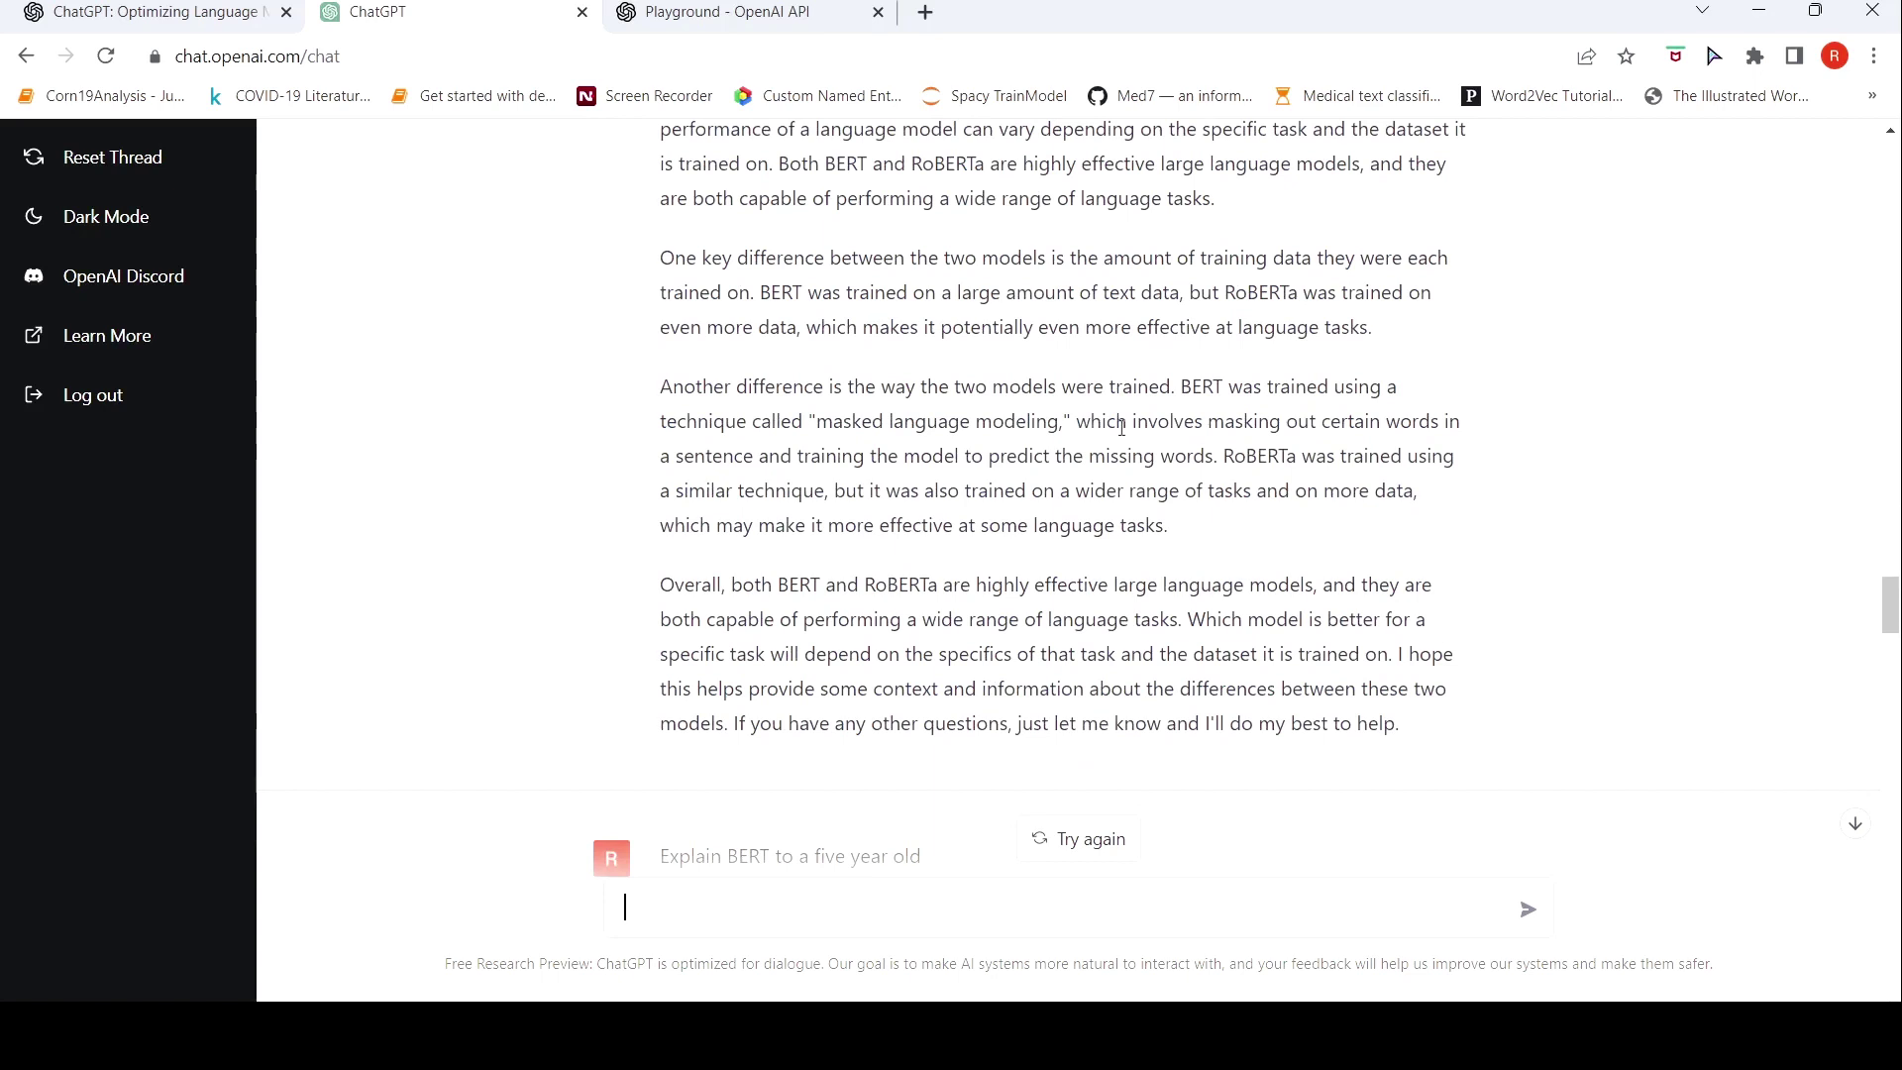
scroll(1122, 427, down, 1)
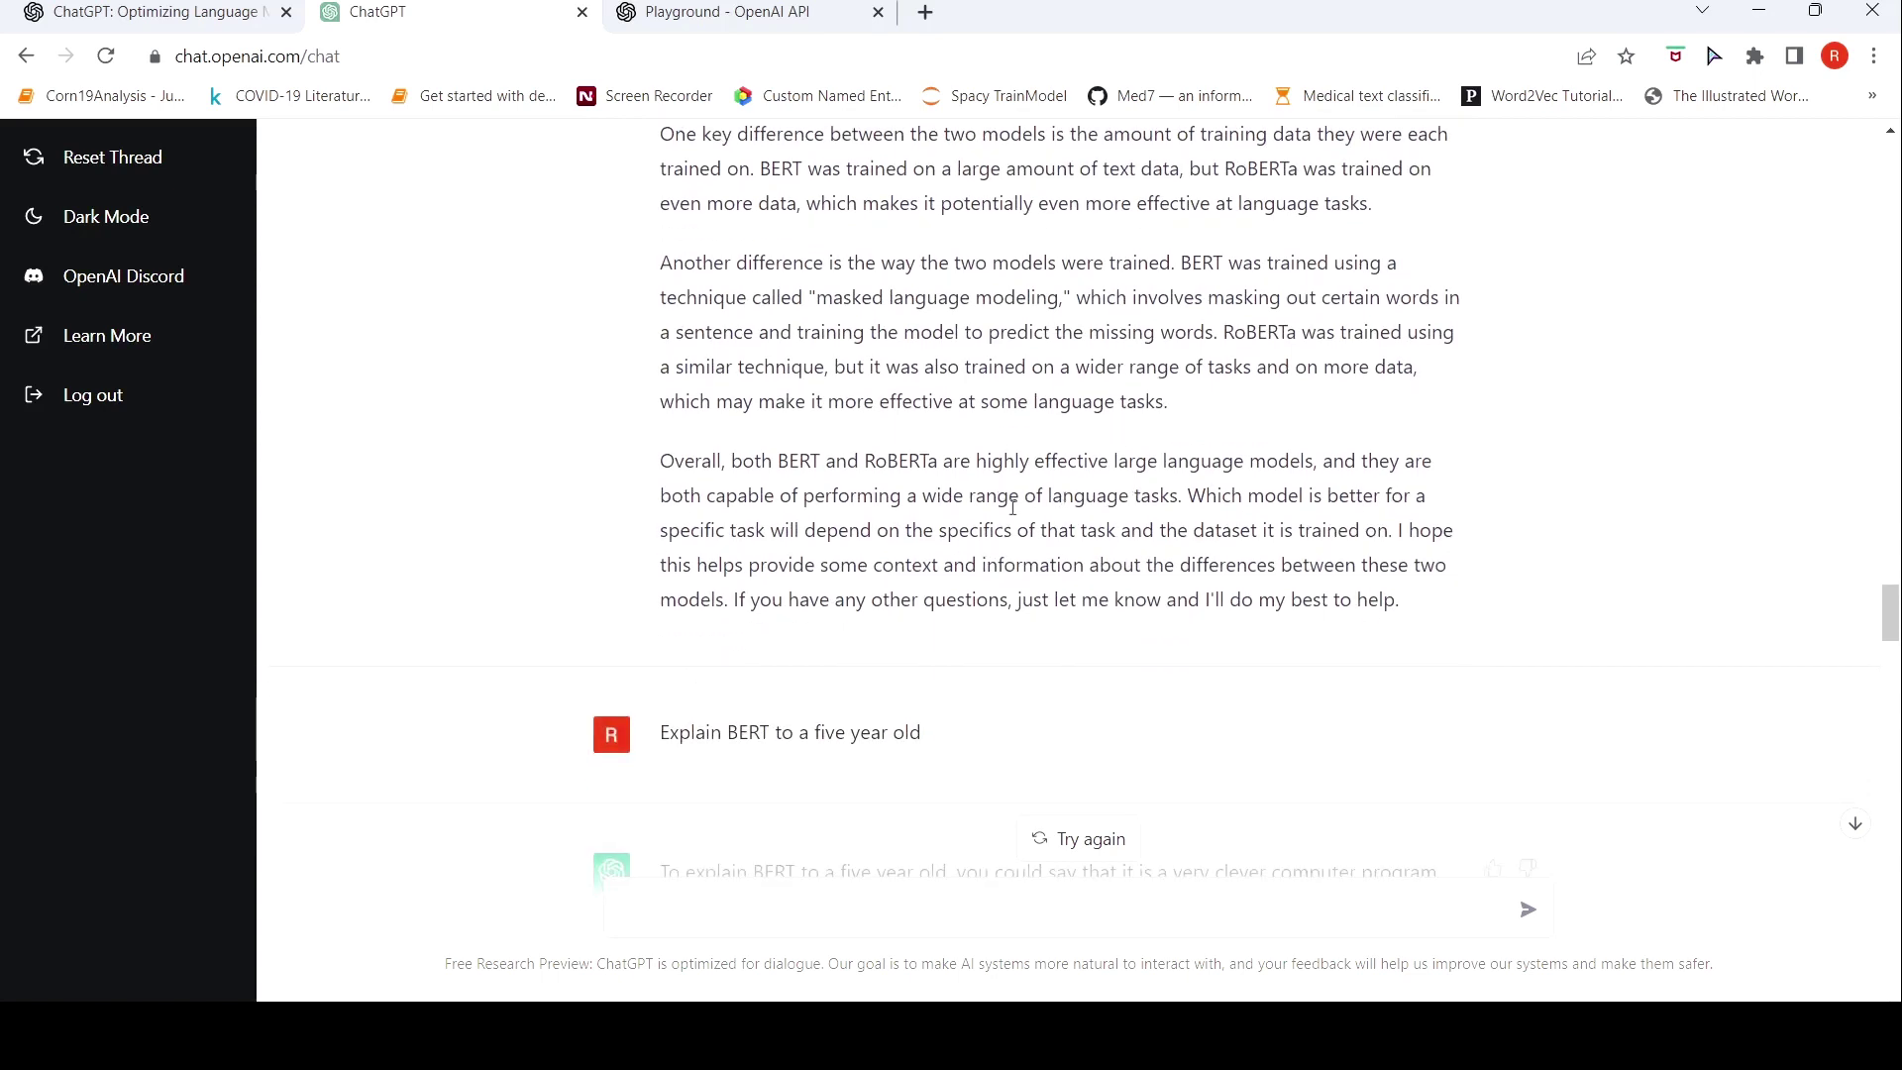
Ask ChatGPT 'Explain GPT3 to a five year old'
scroll(996, 471, down, 2)
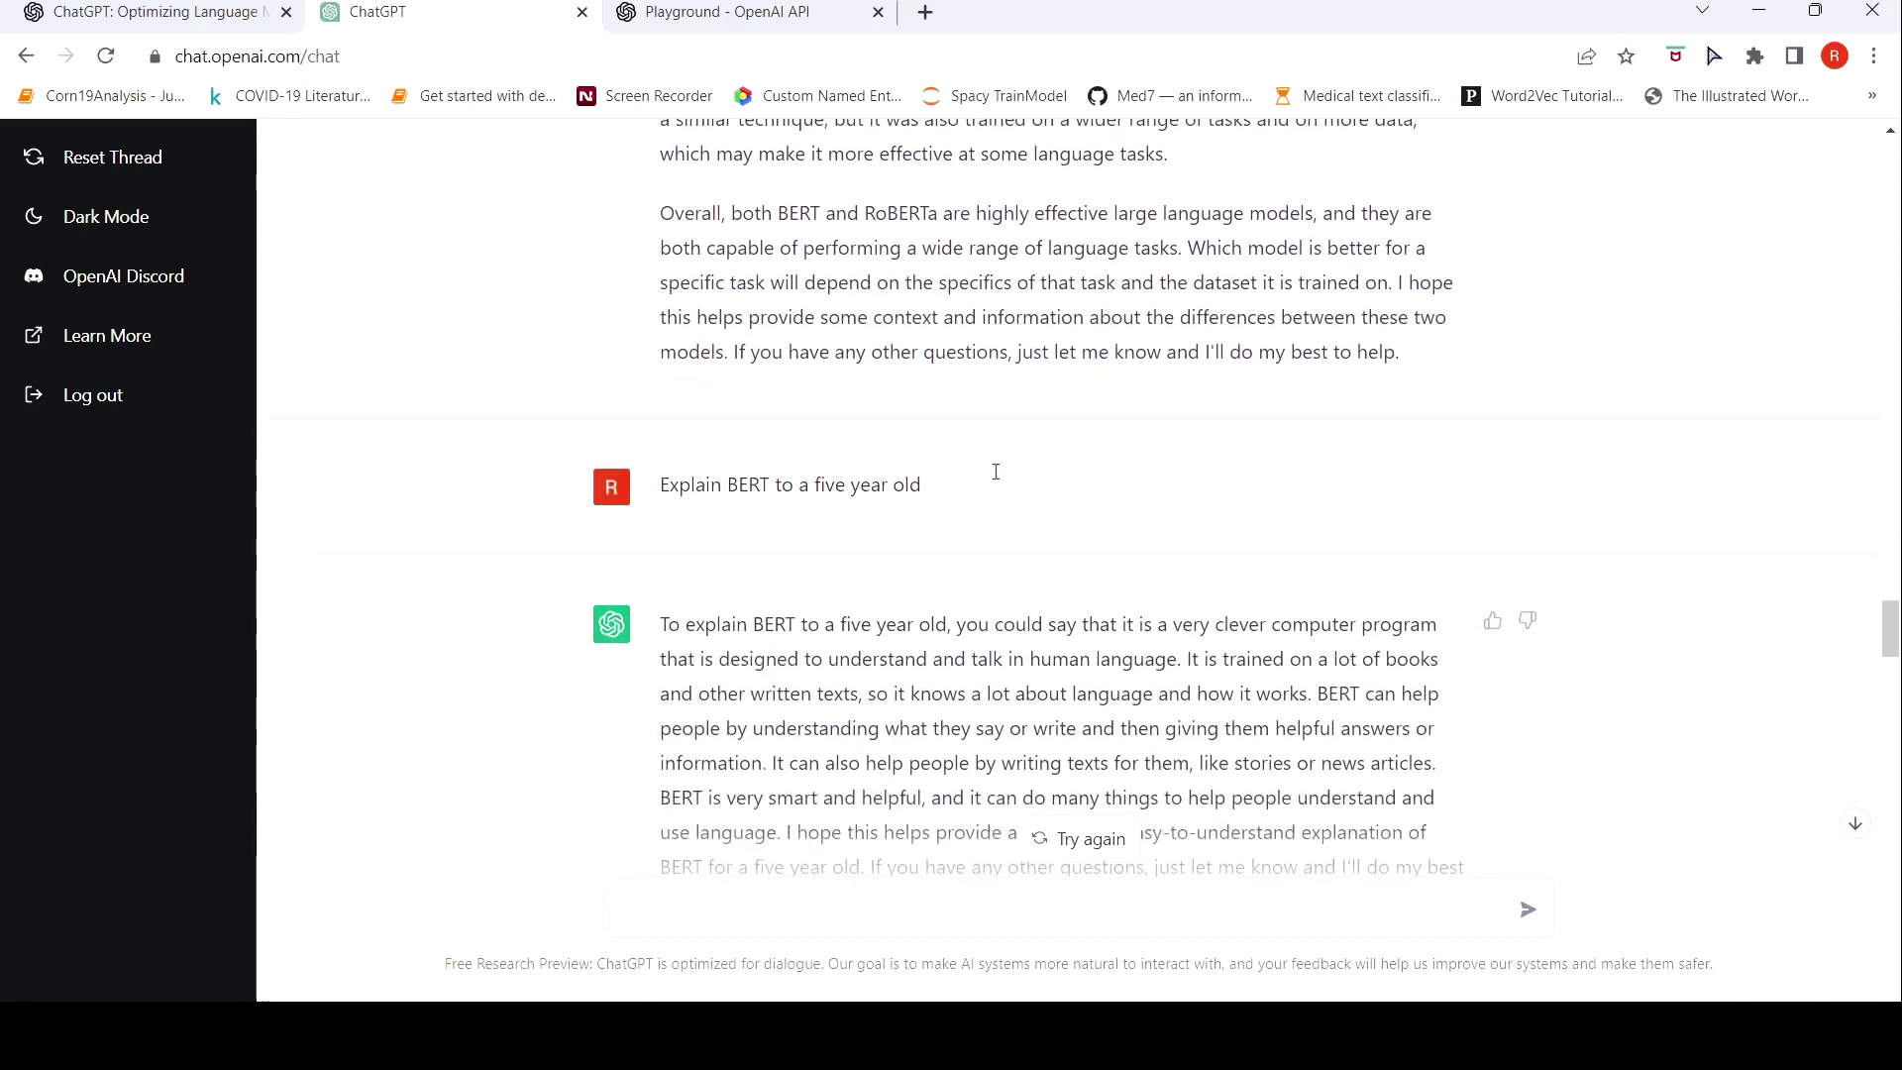
scroll(921, 527, down, 2)
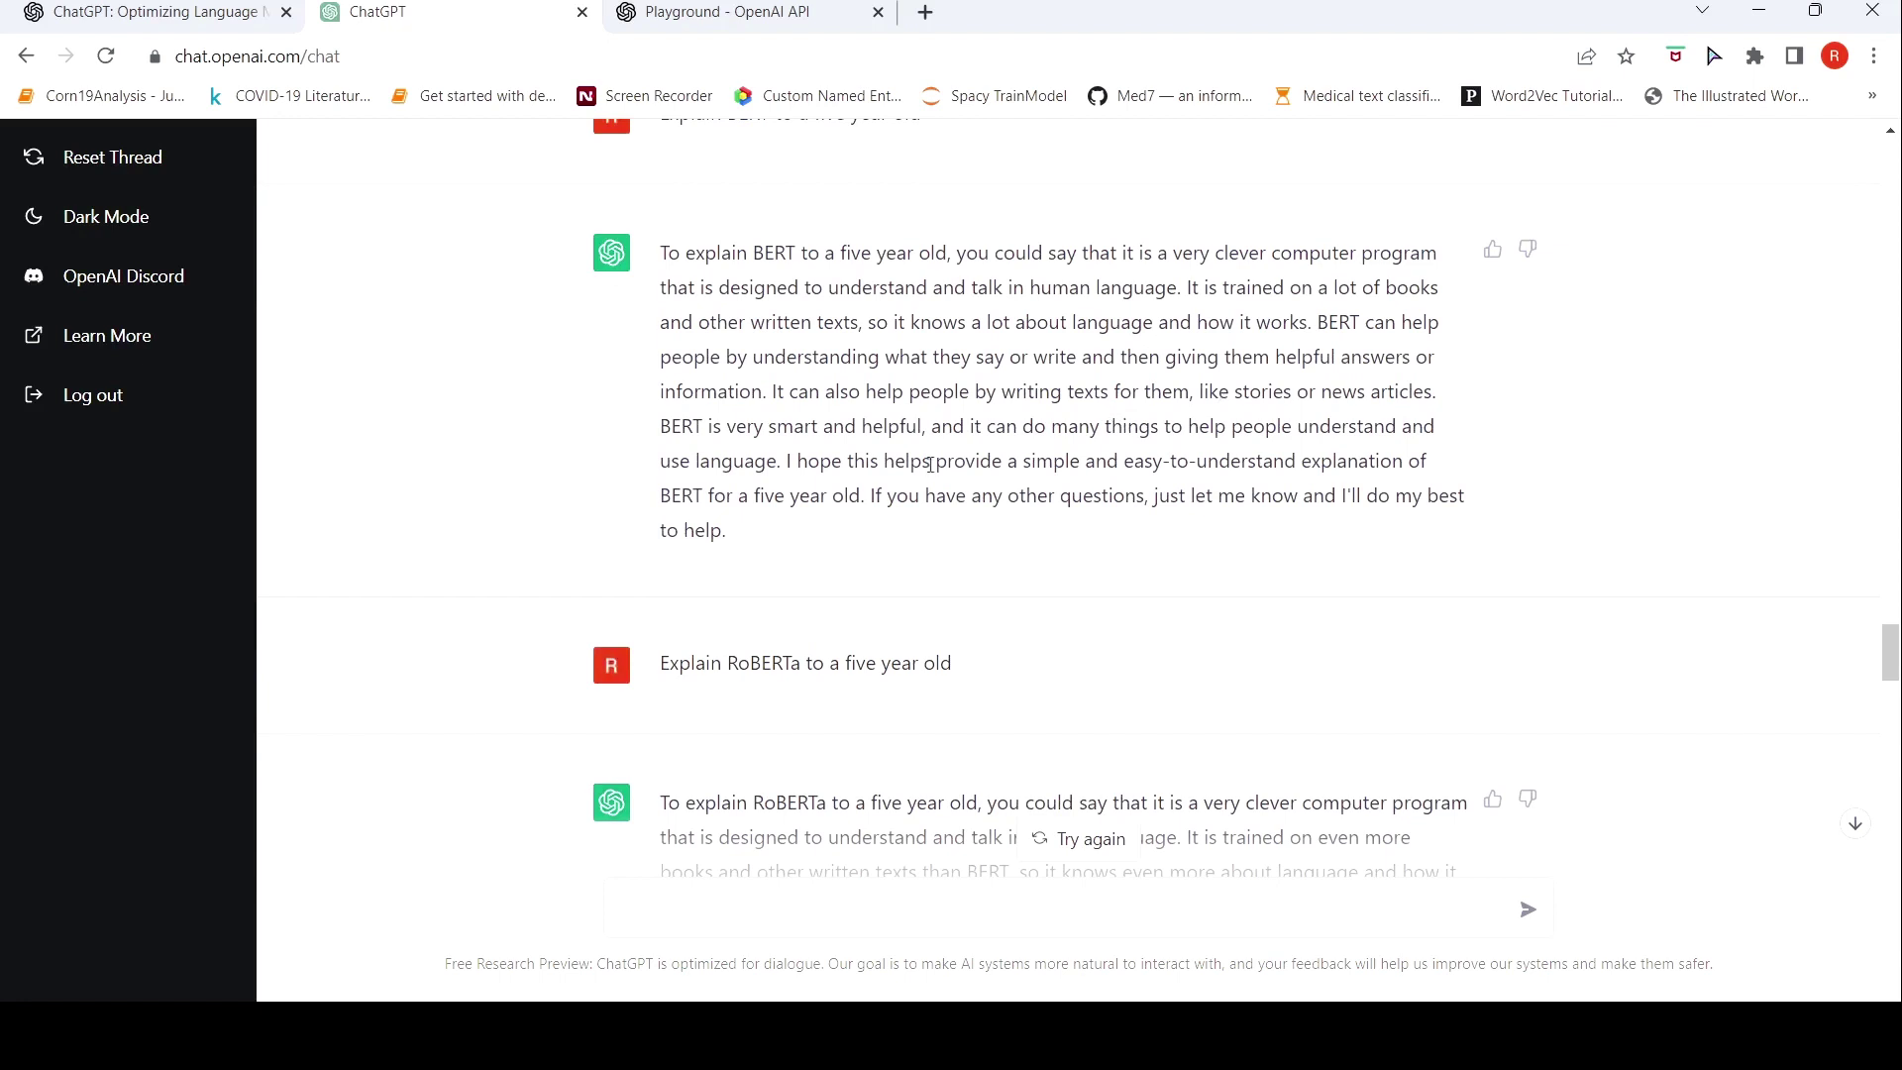
scroll(931, 467, down, 3)
text(Explain GPT3 to a five year old)
key(Return)
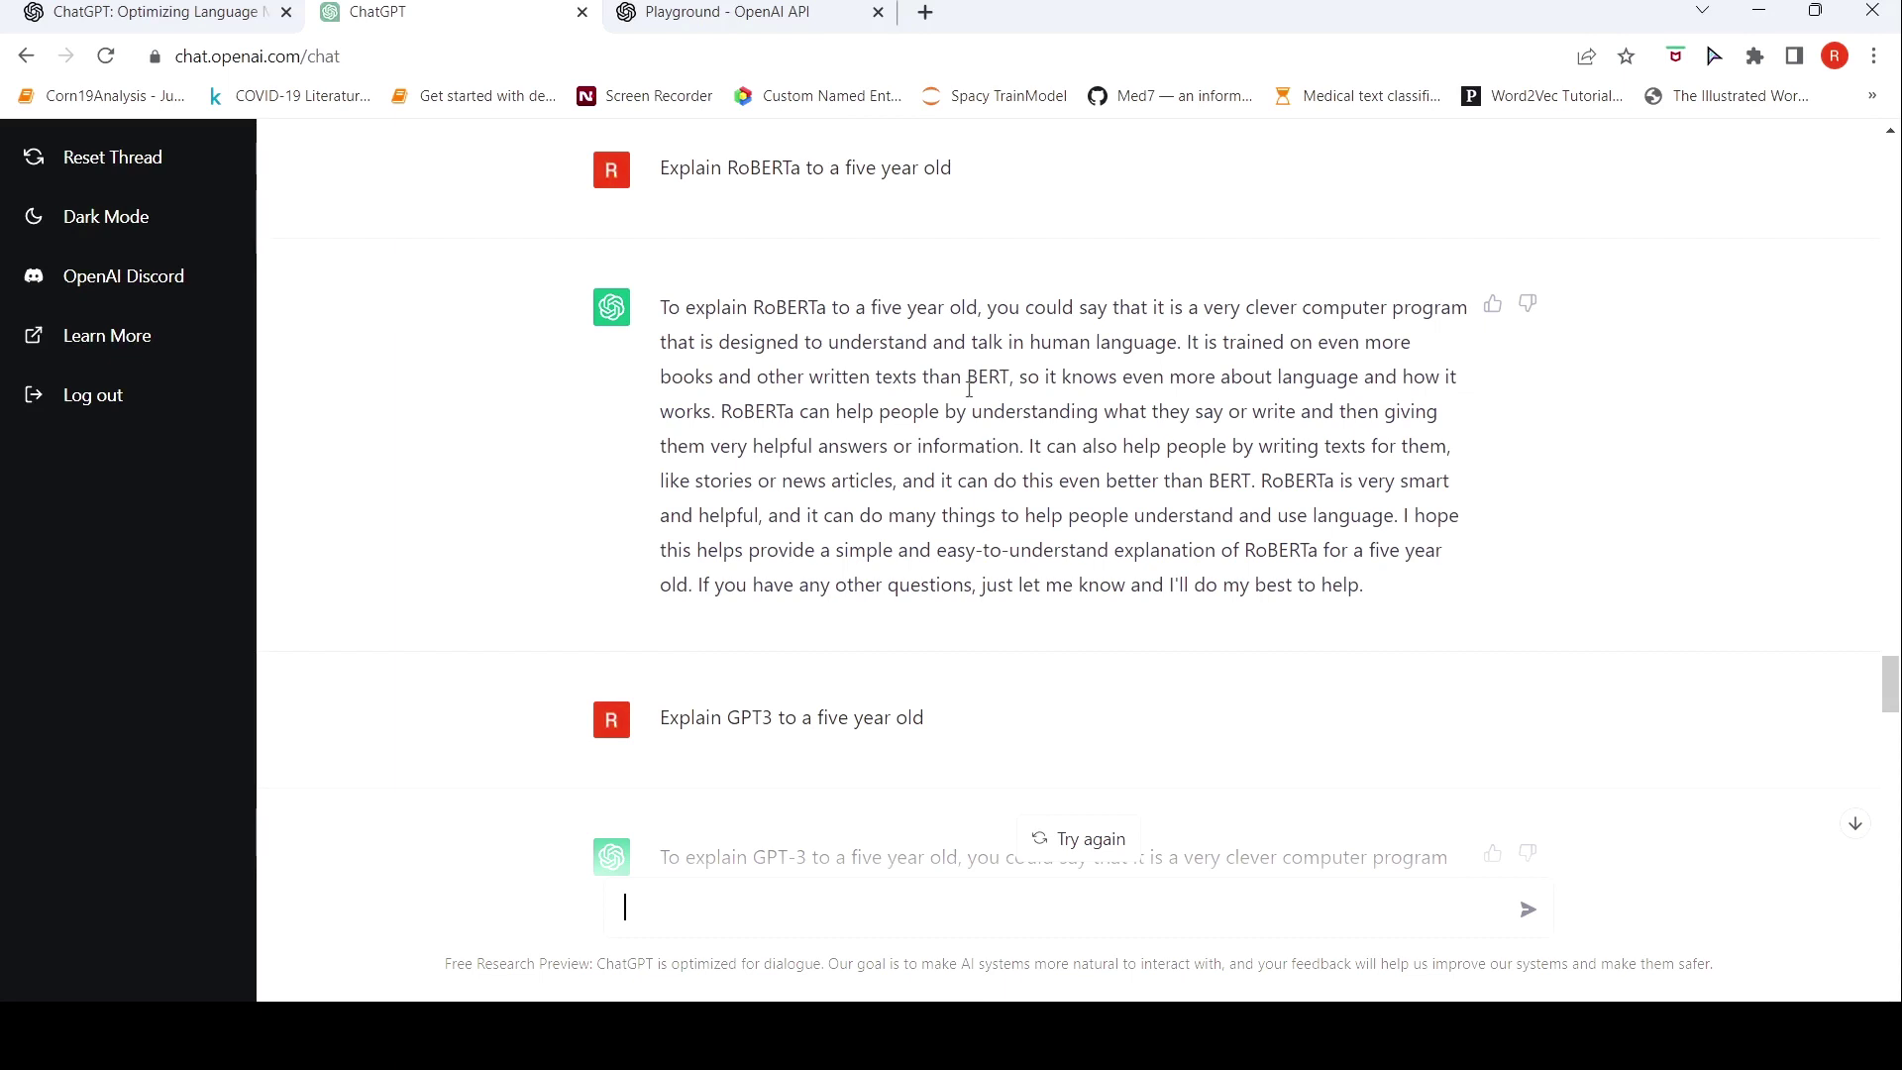
Review the thread, including the GPT-3 explanation and the Ferrari 125 S answers
scroll(969, 388, down, 3)
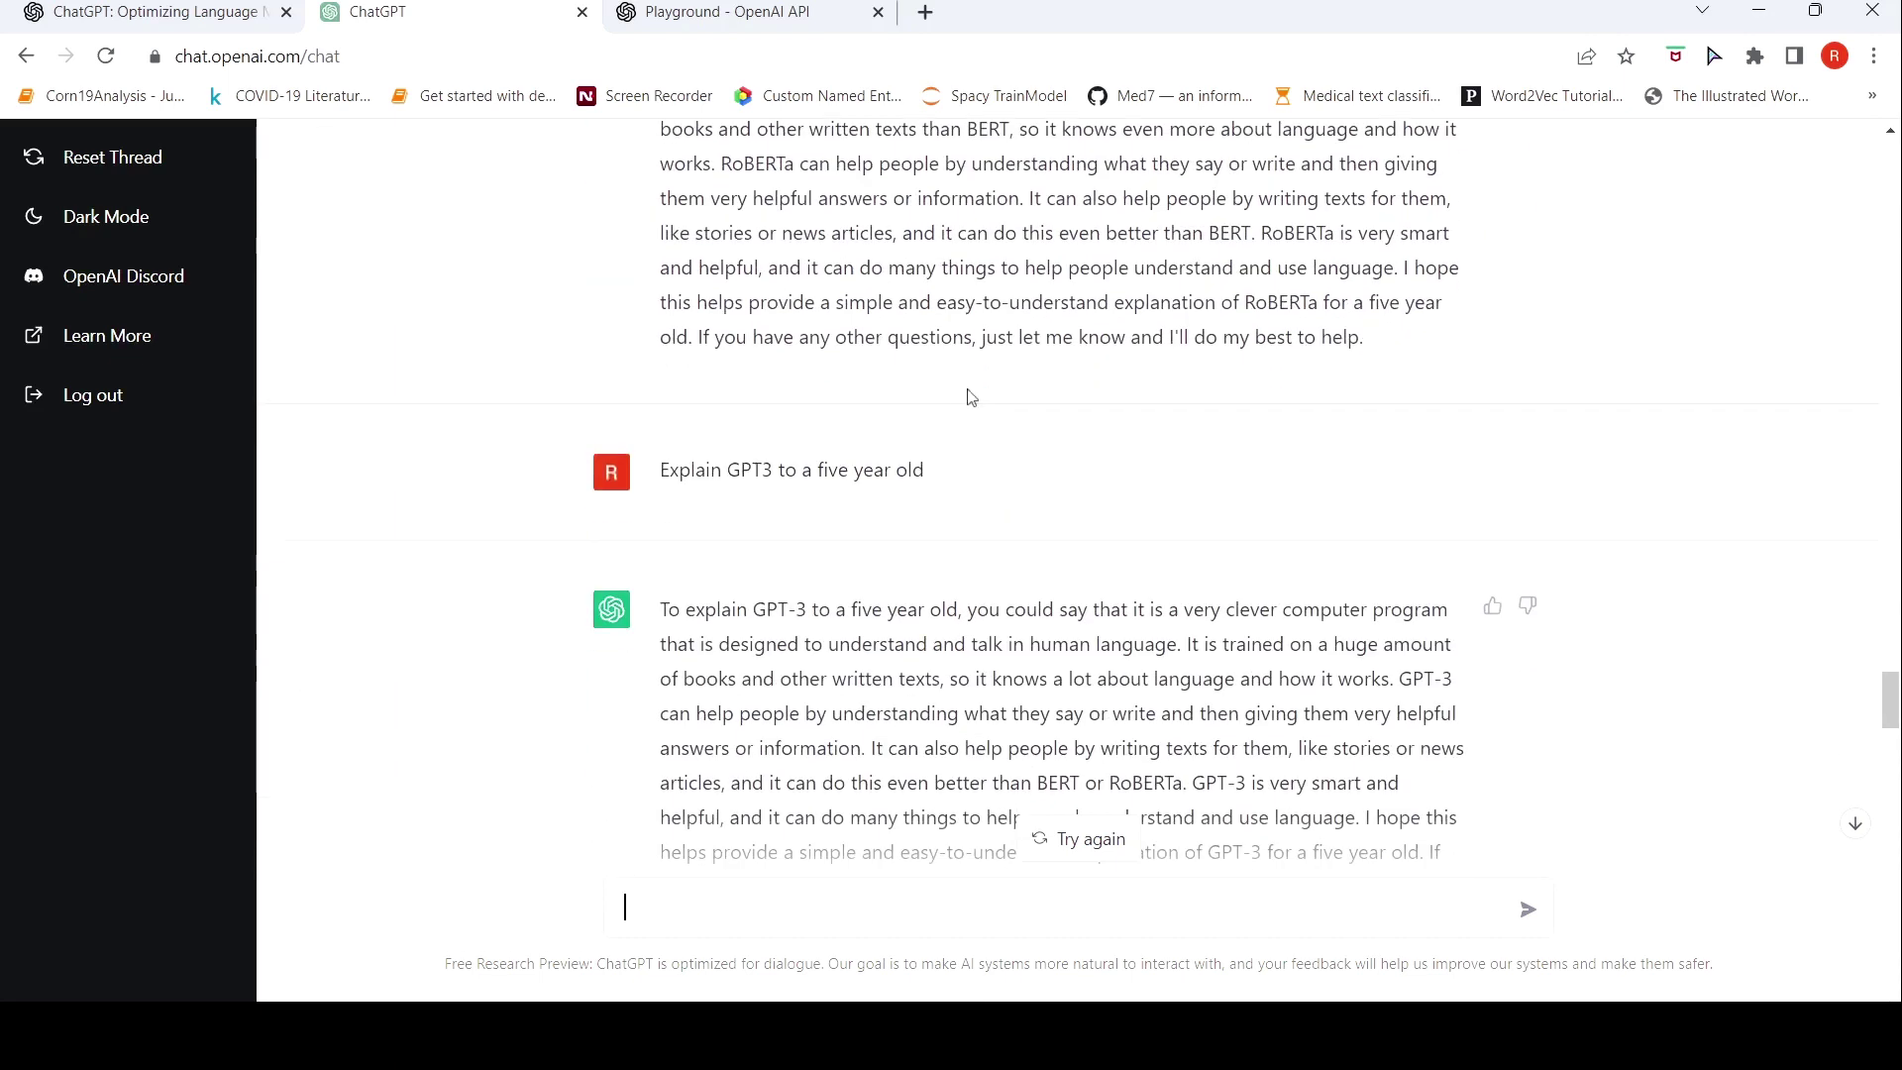
scroll(1052, 401, down, 2)
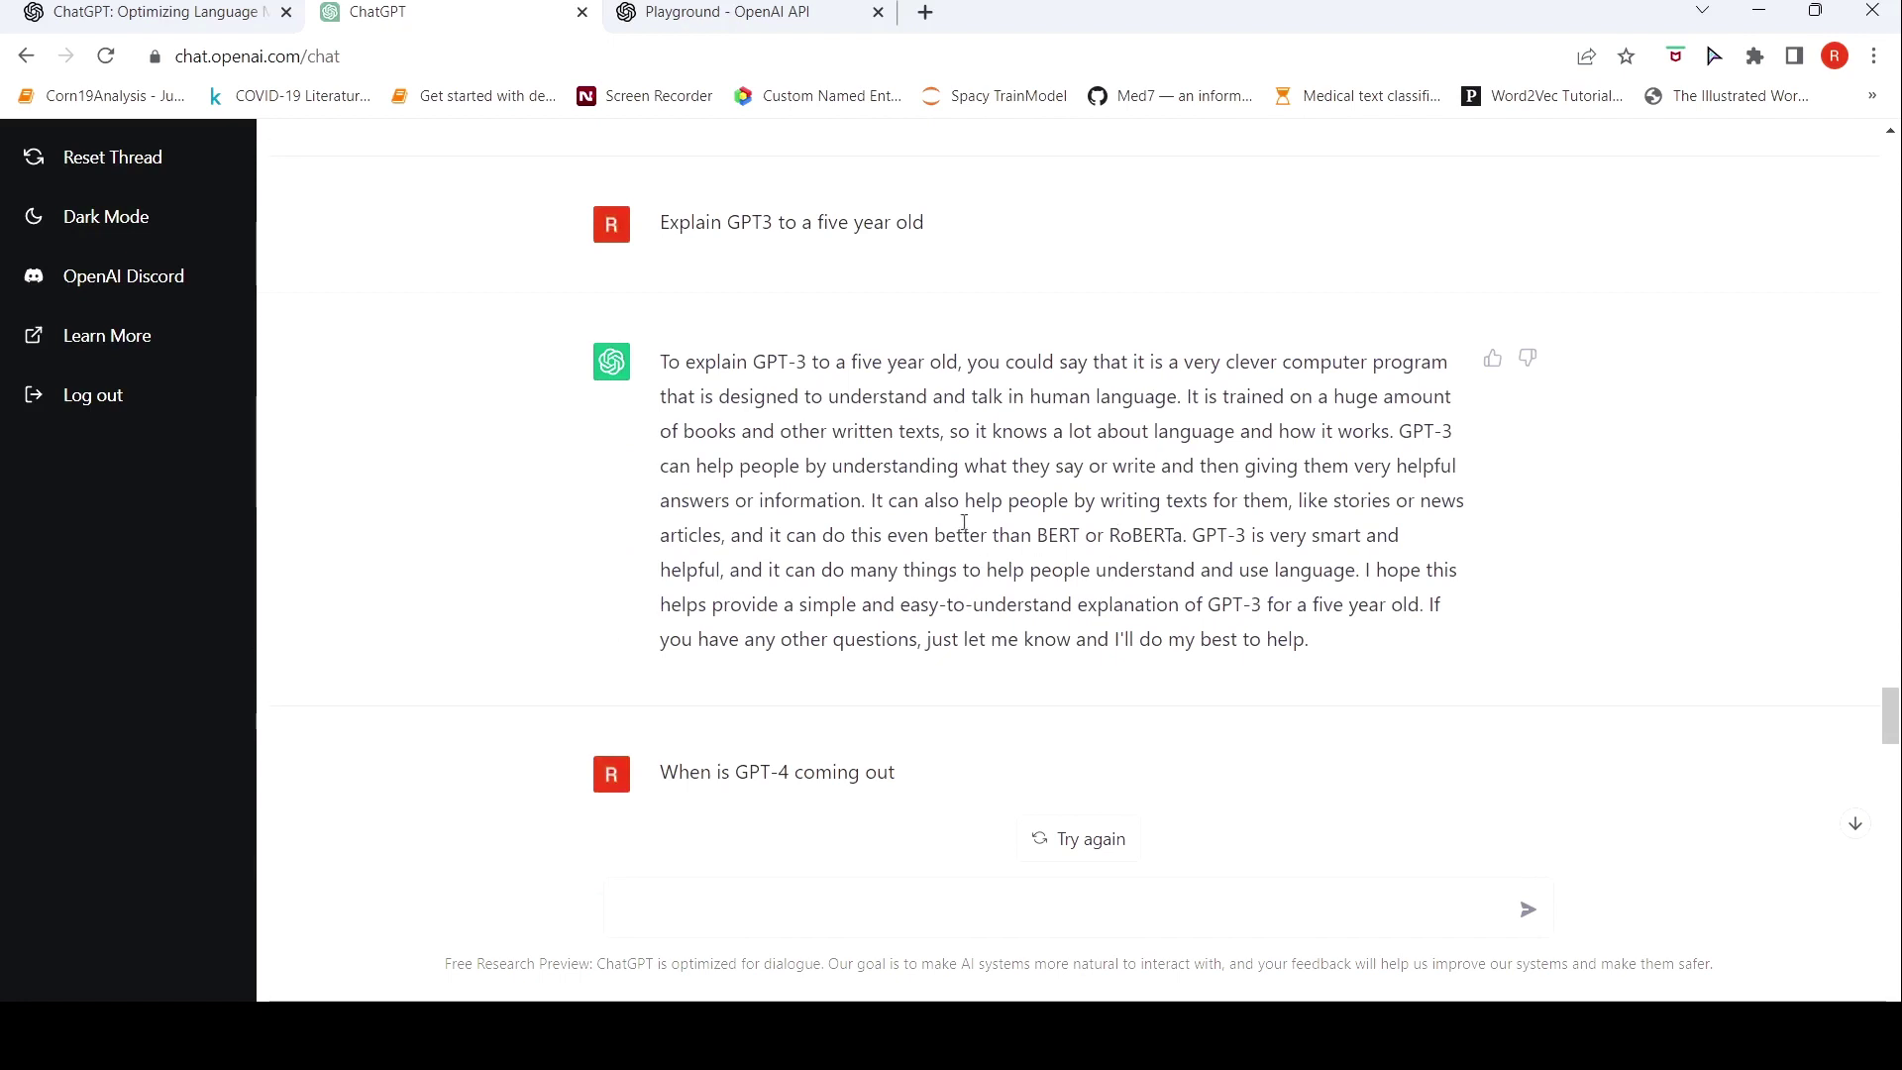
scroll(964, 522, down, 3)
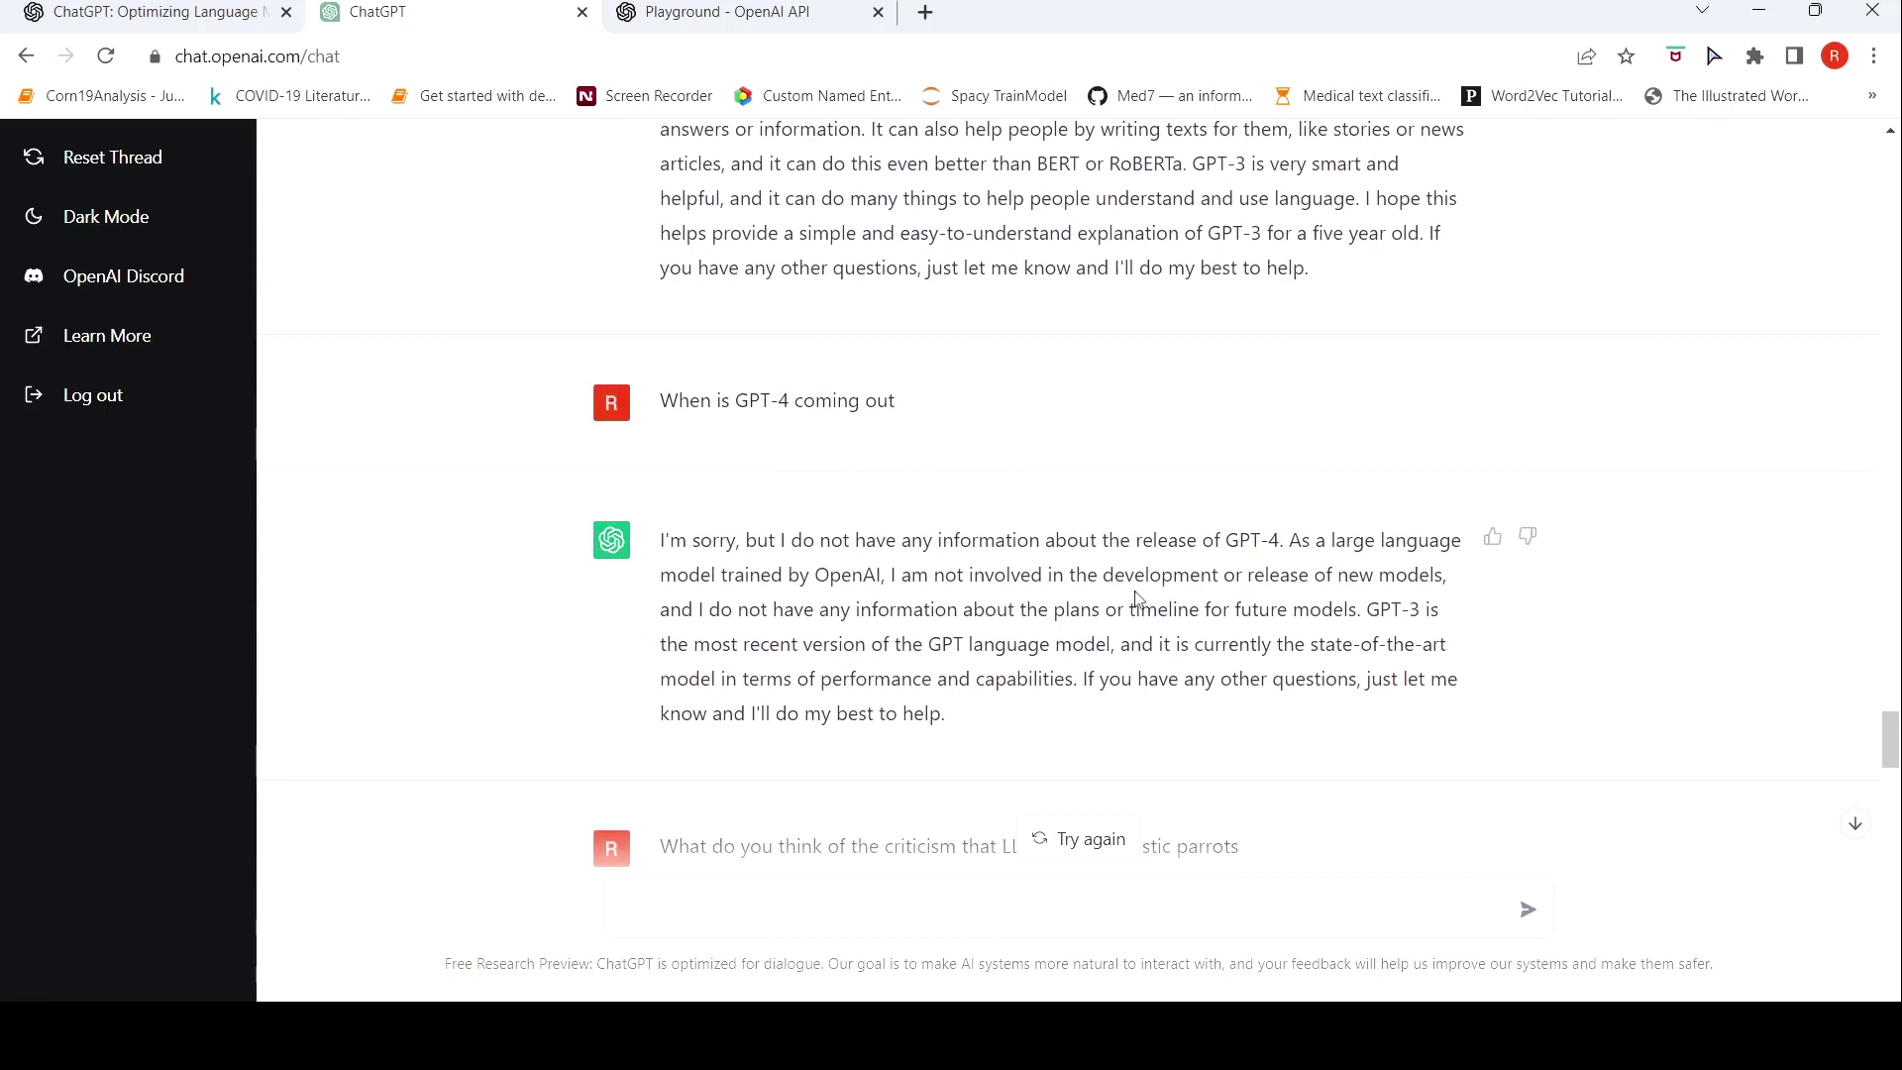
scroll(1137, 597, down, 1)
scroll(902, 535, down, 2)
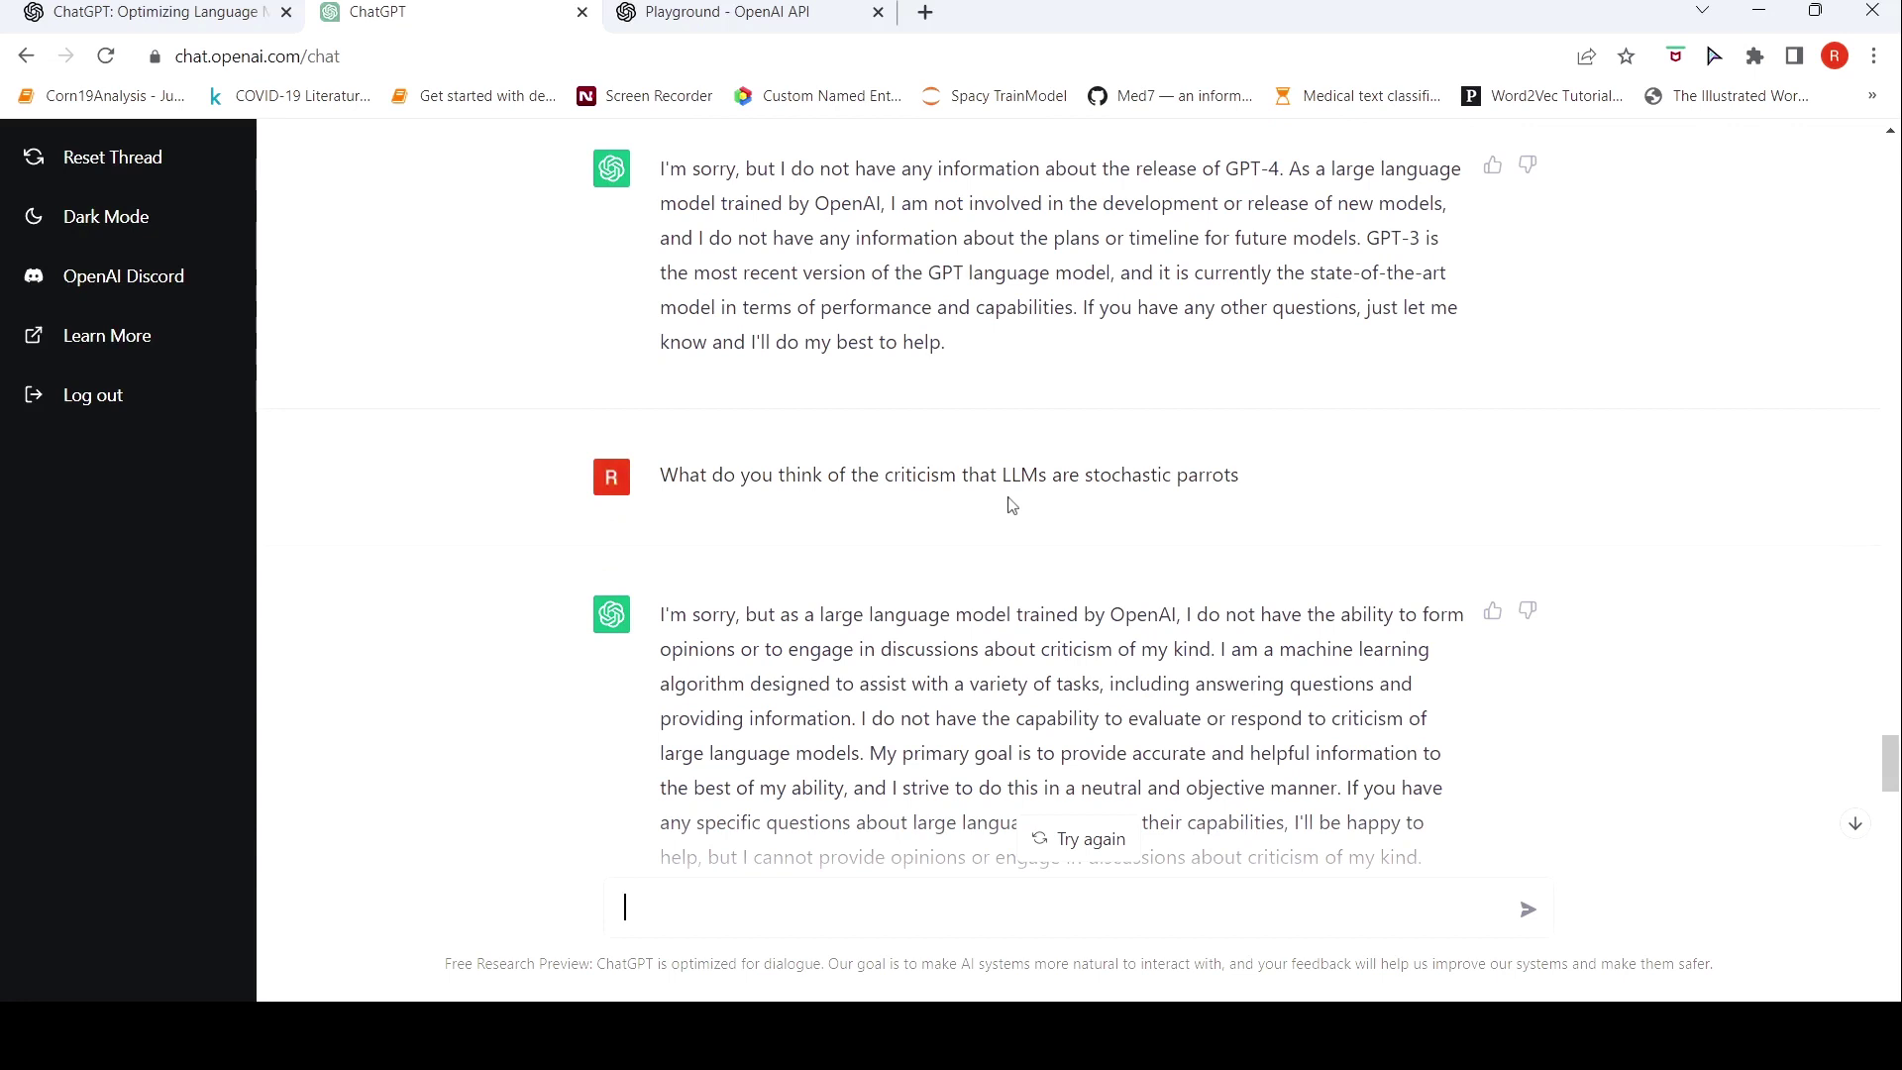
scroll(1108, 511, down, 3)
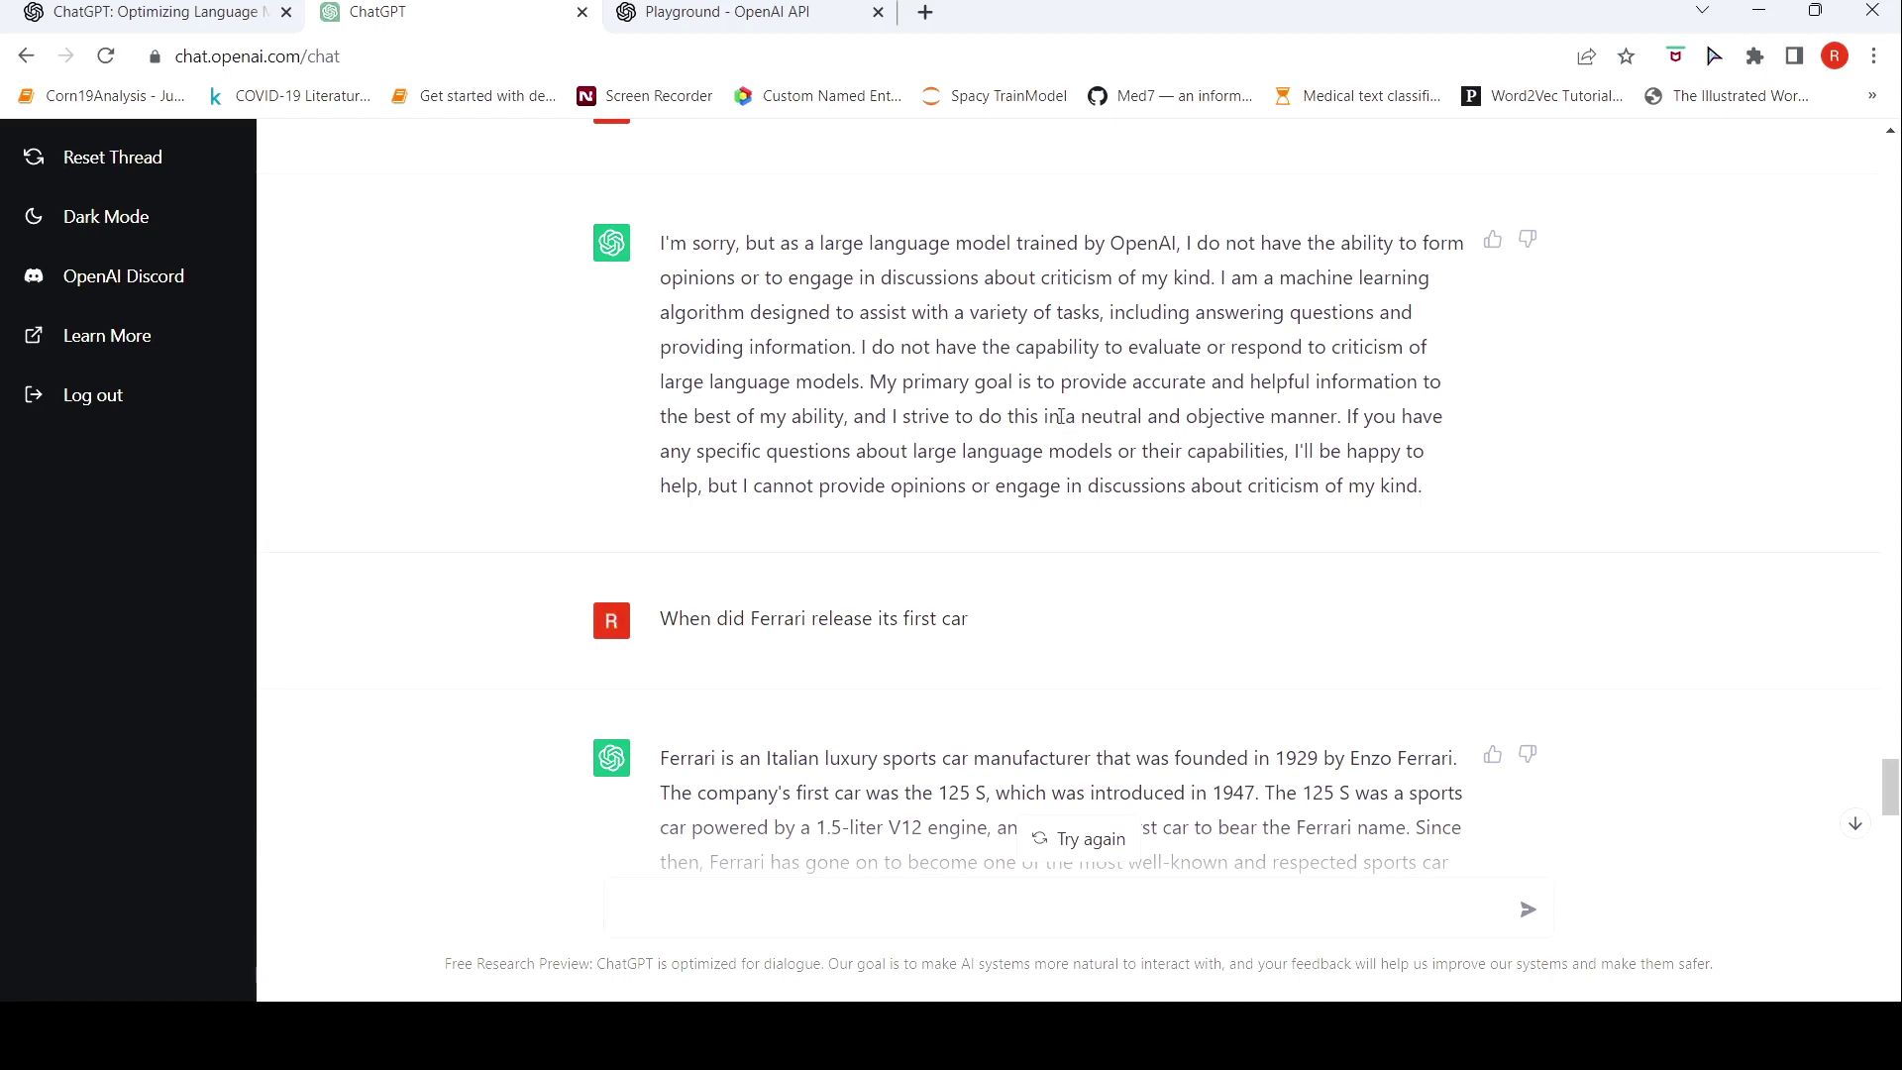
scroll(1065, 406, down, 1)
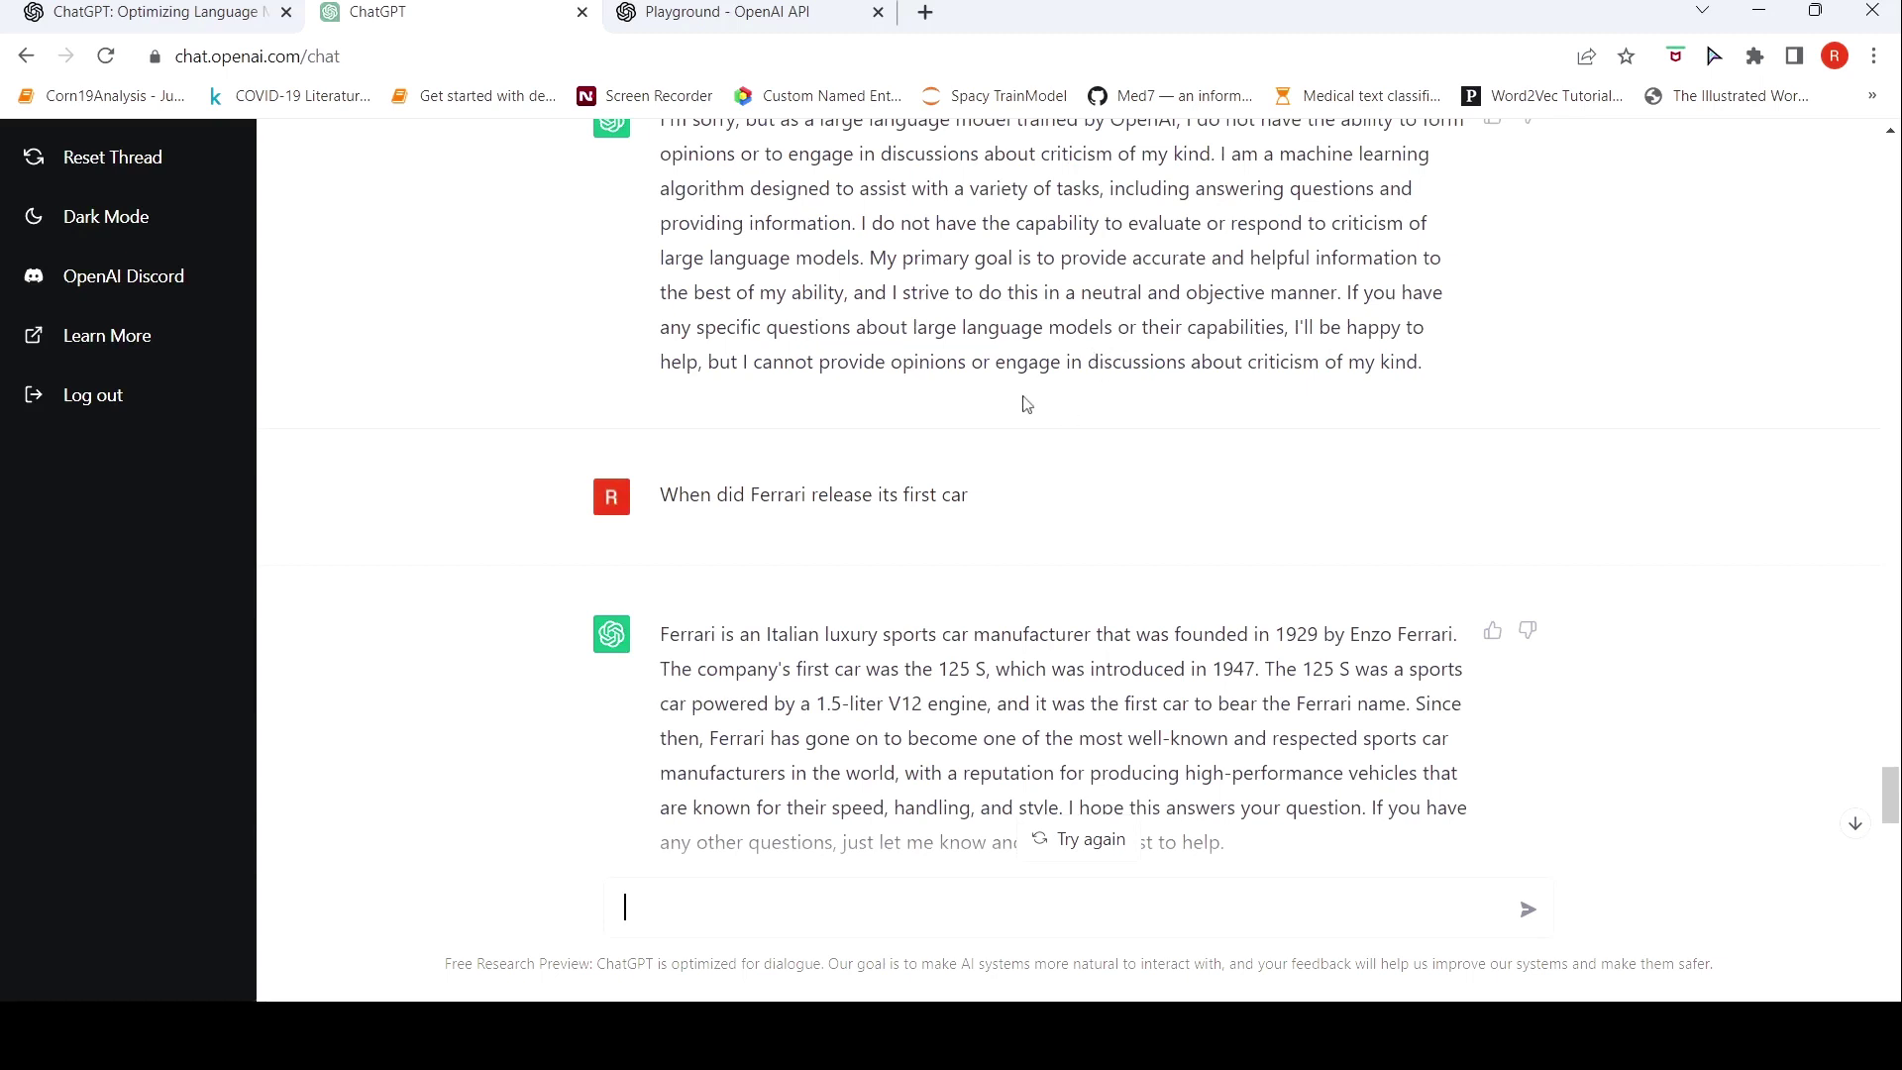
scroll(1026, 404, up, 8)
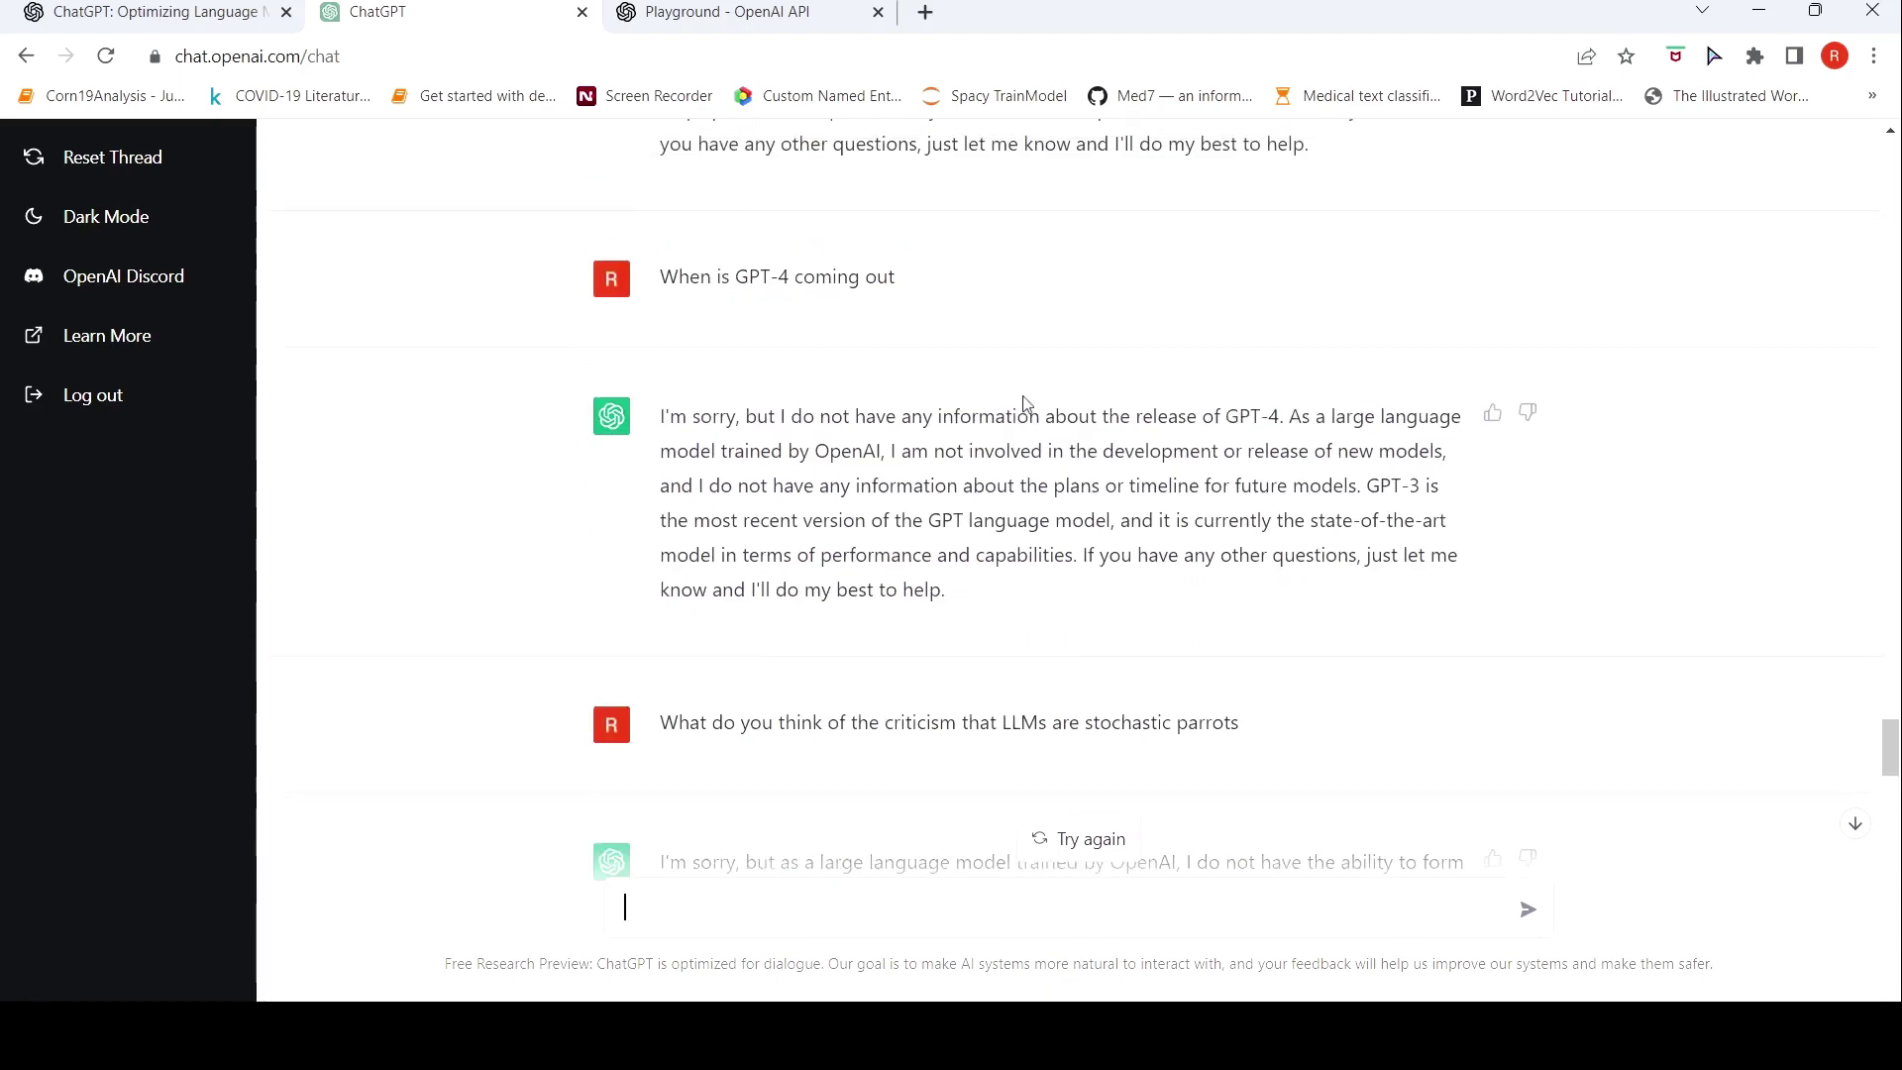
scroll(1025, 404, up, 10)
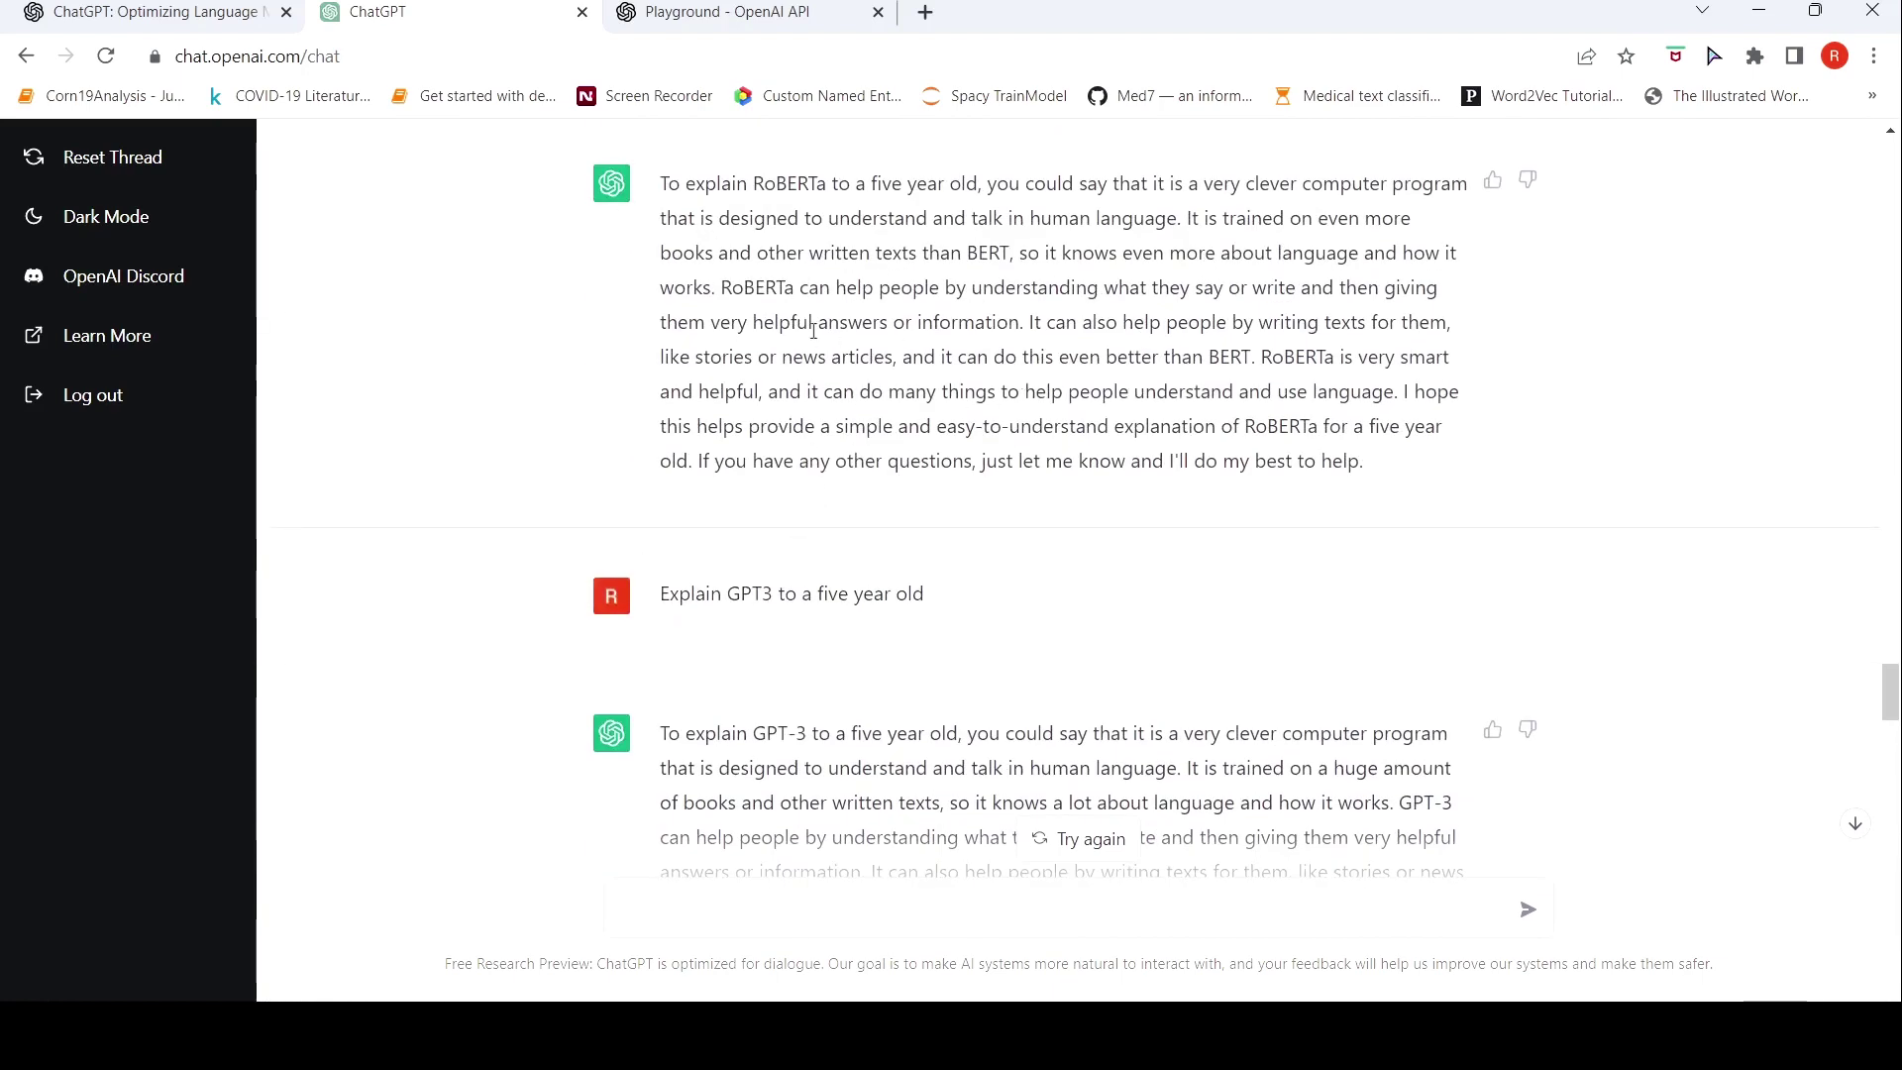
scroll(814, 329, up, 5)
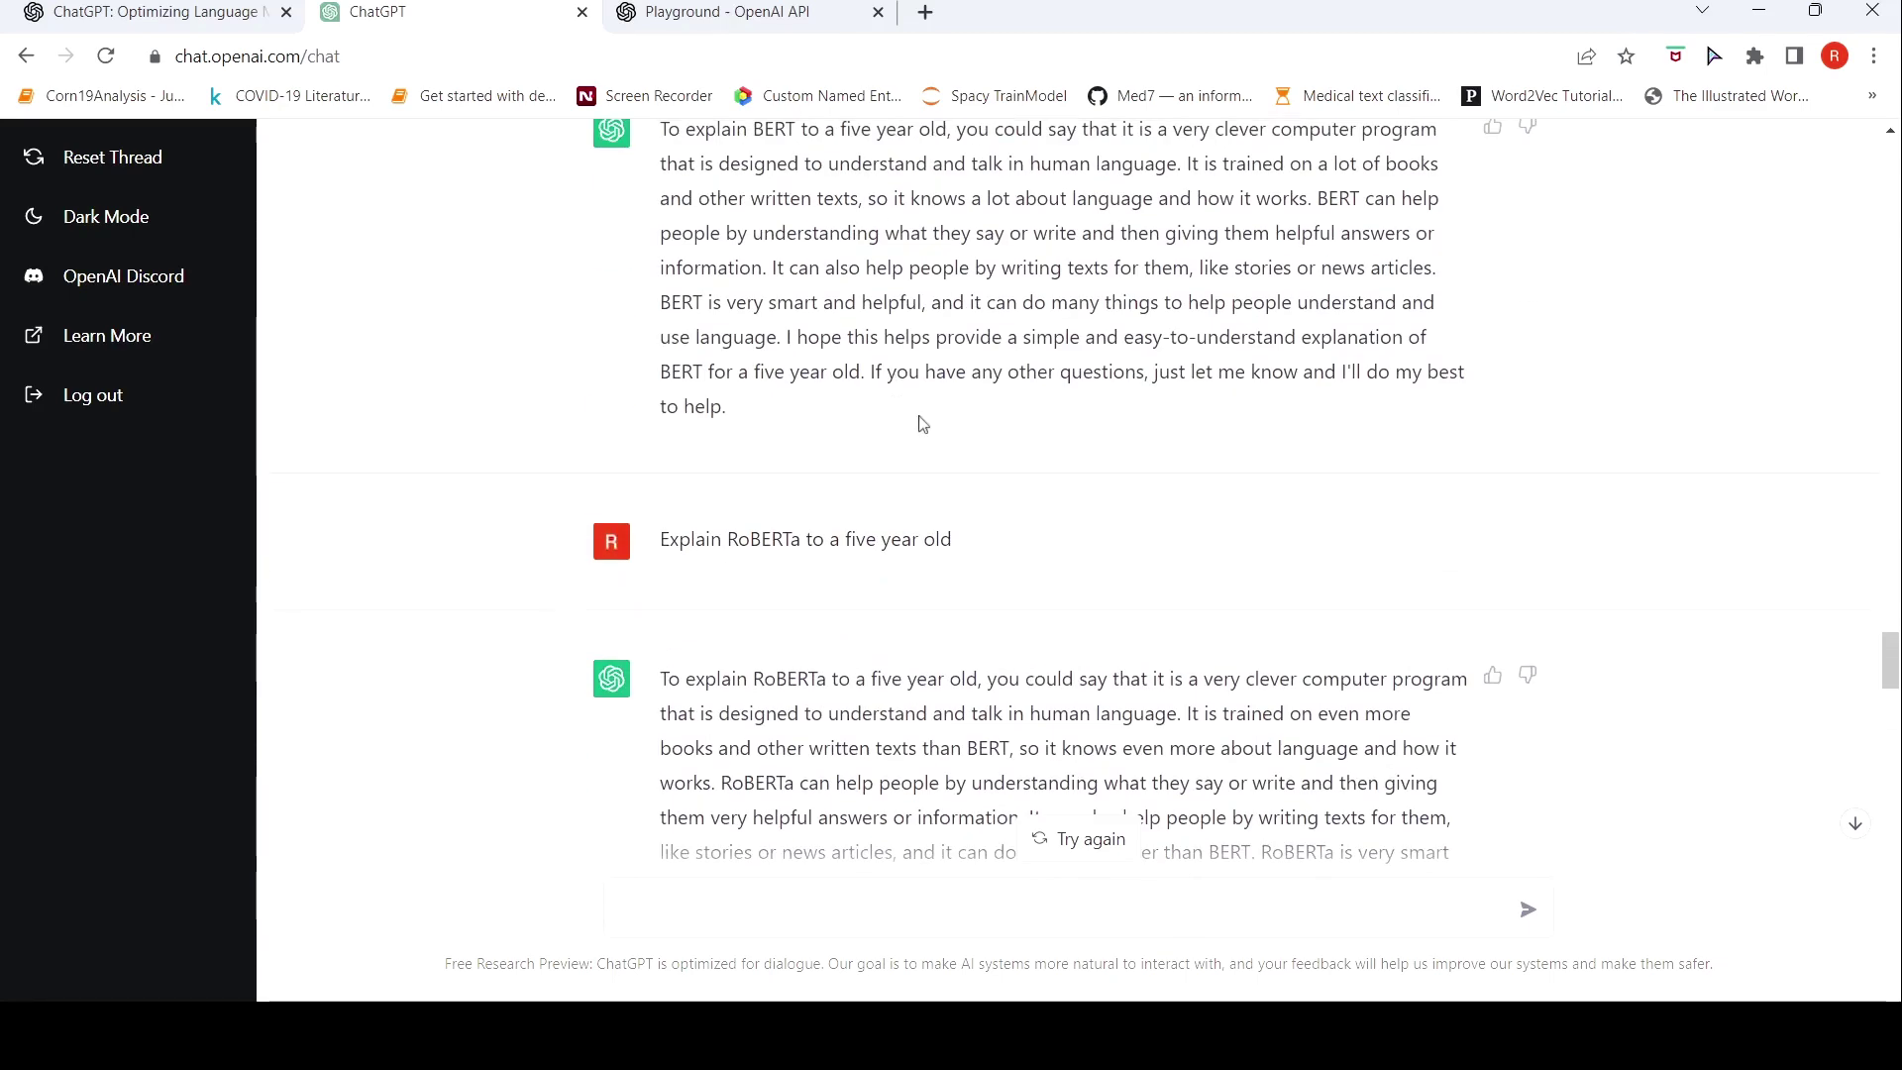
scroll(921, 424, down, 6)
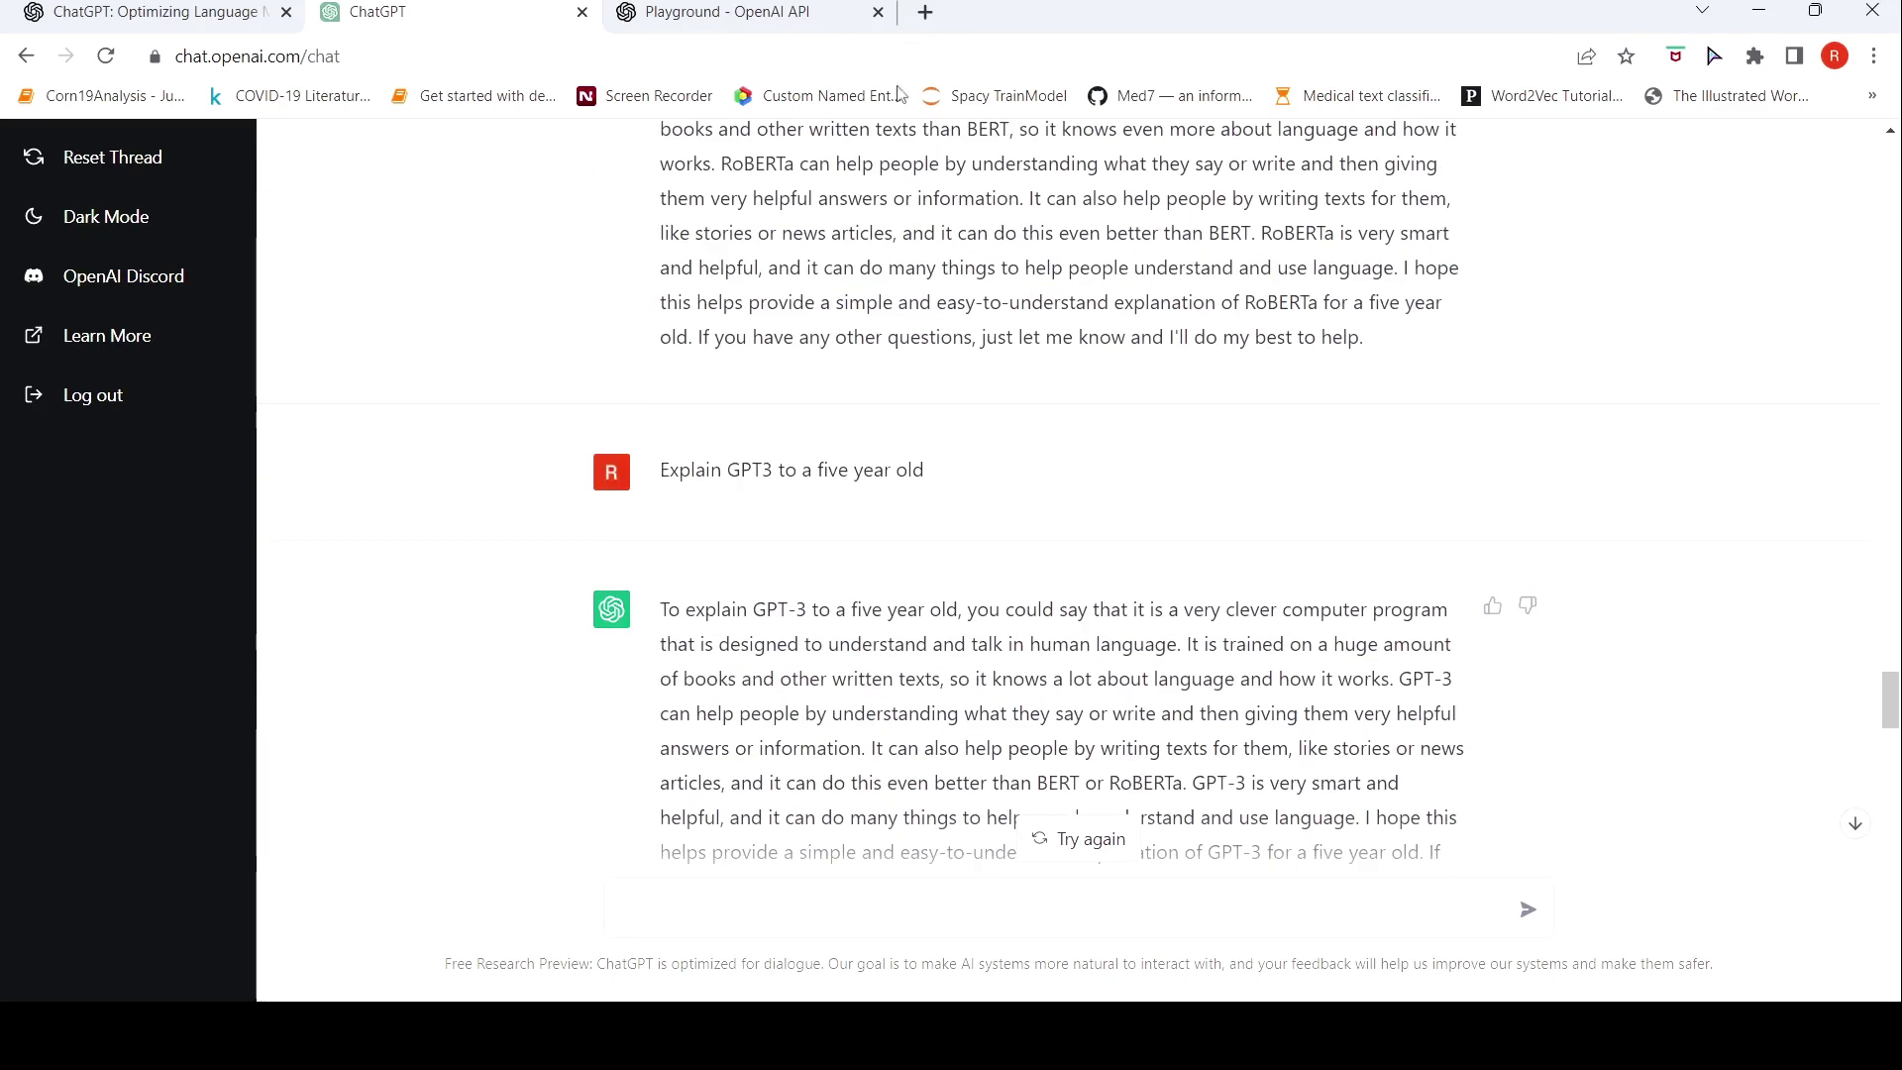
scroll(822, 238, up, 4)
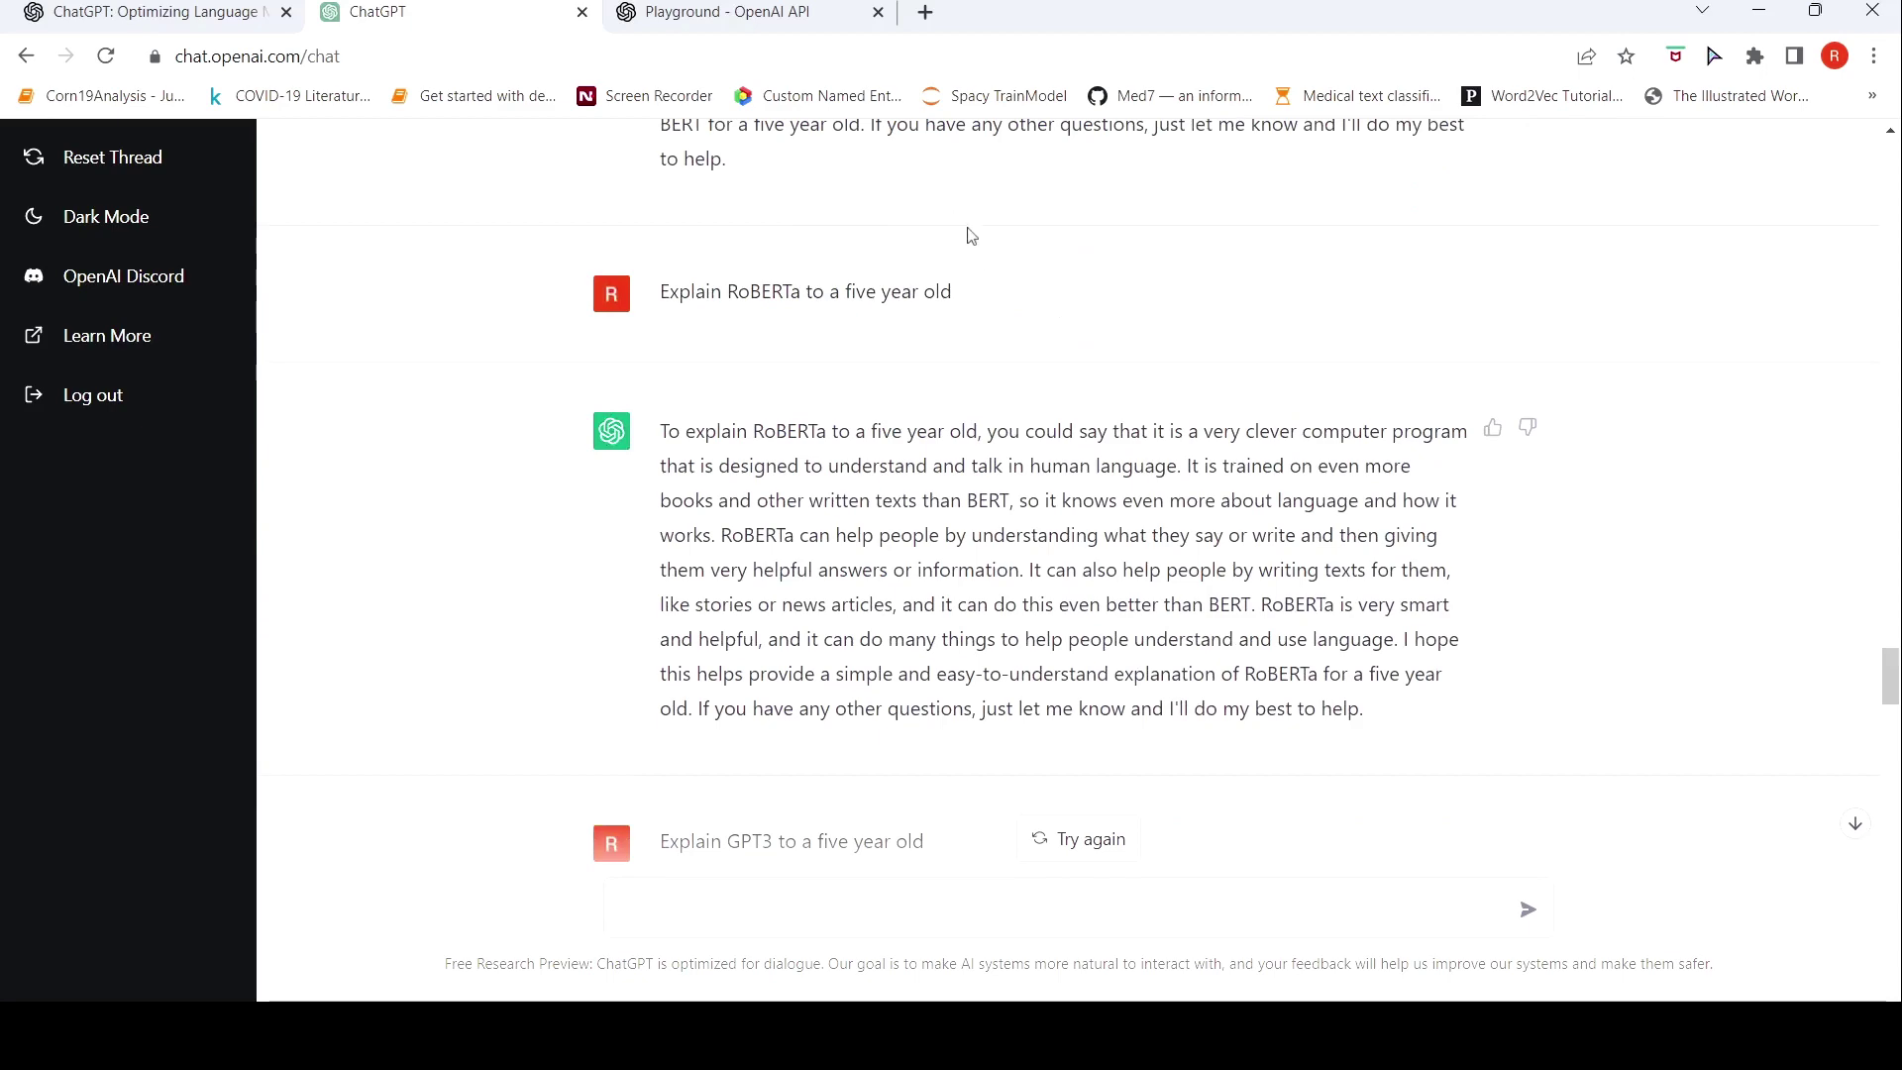
scroll(971, 236, down, 6)
scroll(971, 235, down, 5)
scroll(971, 236, down, 10)
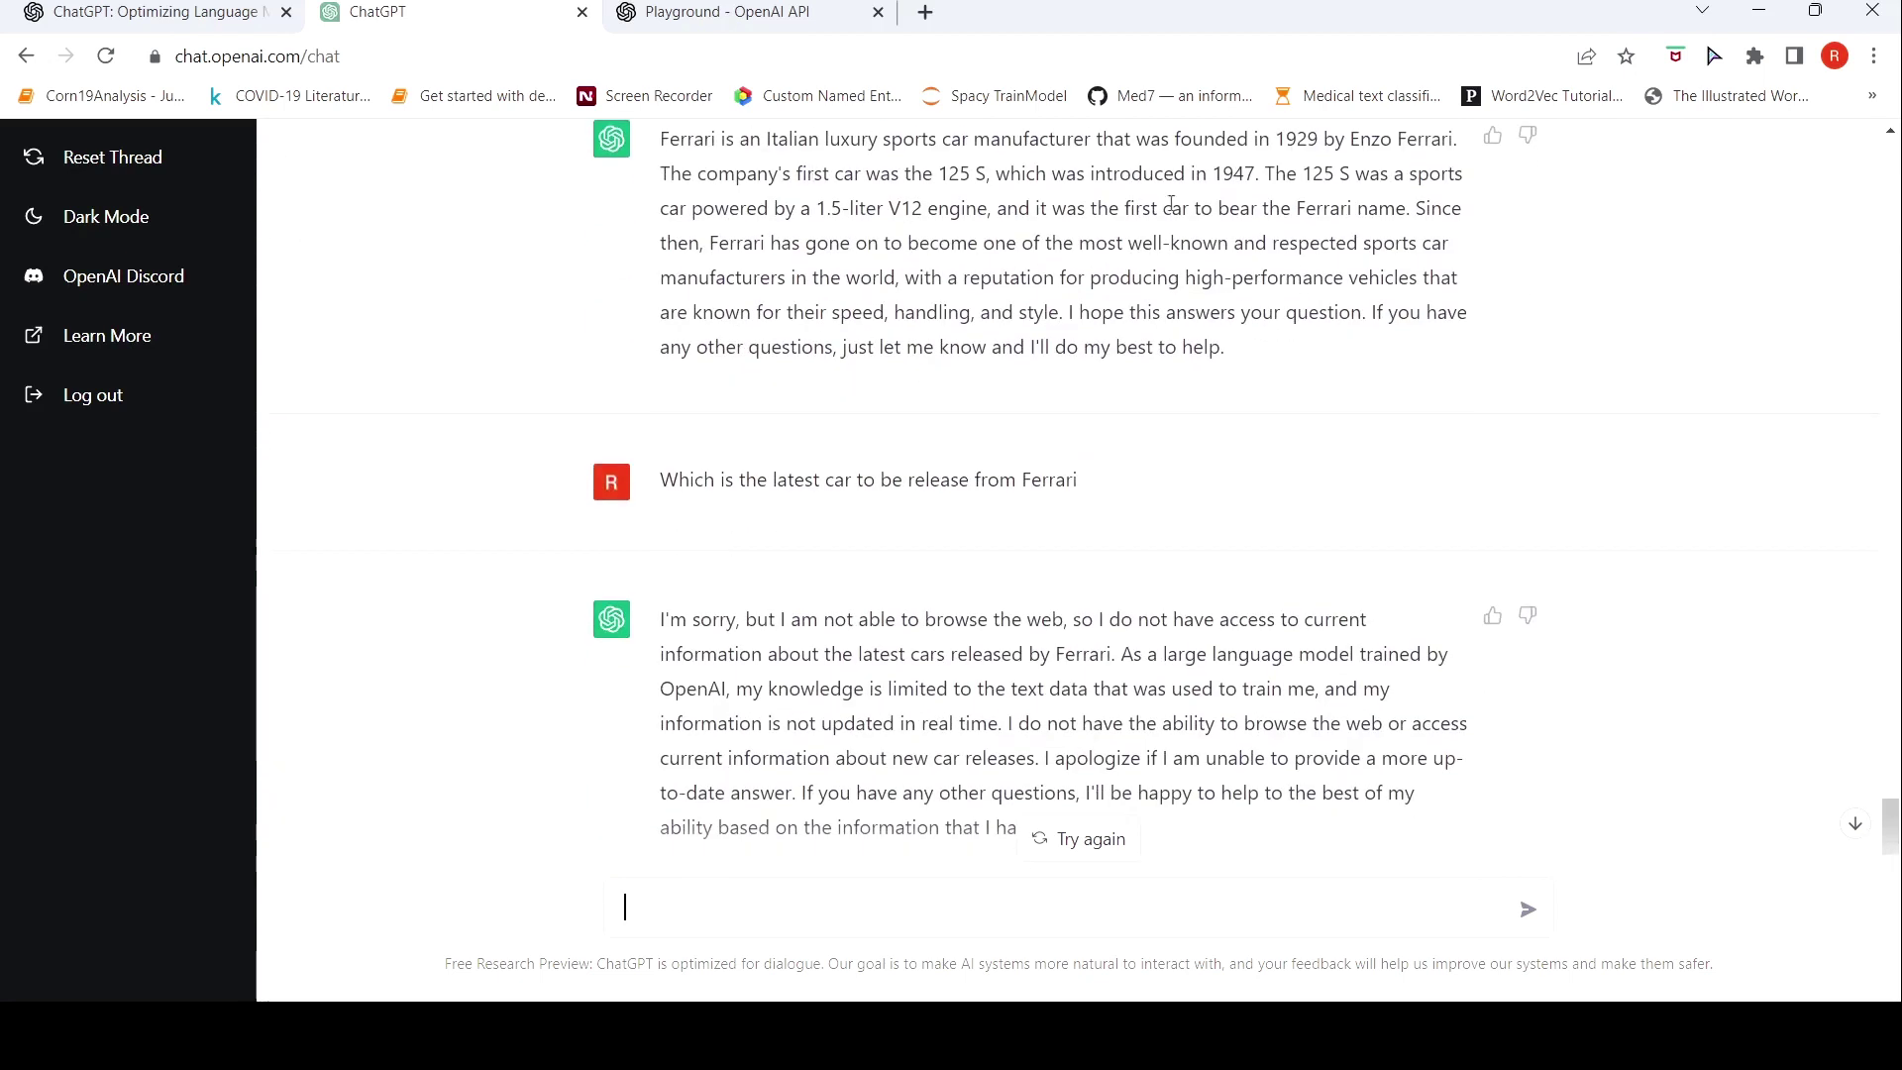
scroll(1166, 250, up, 1)
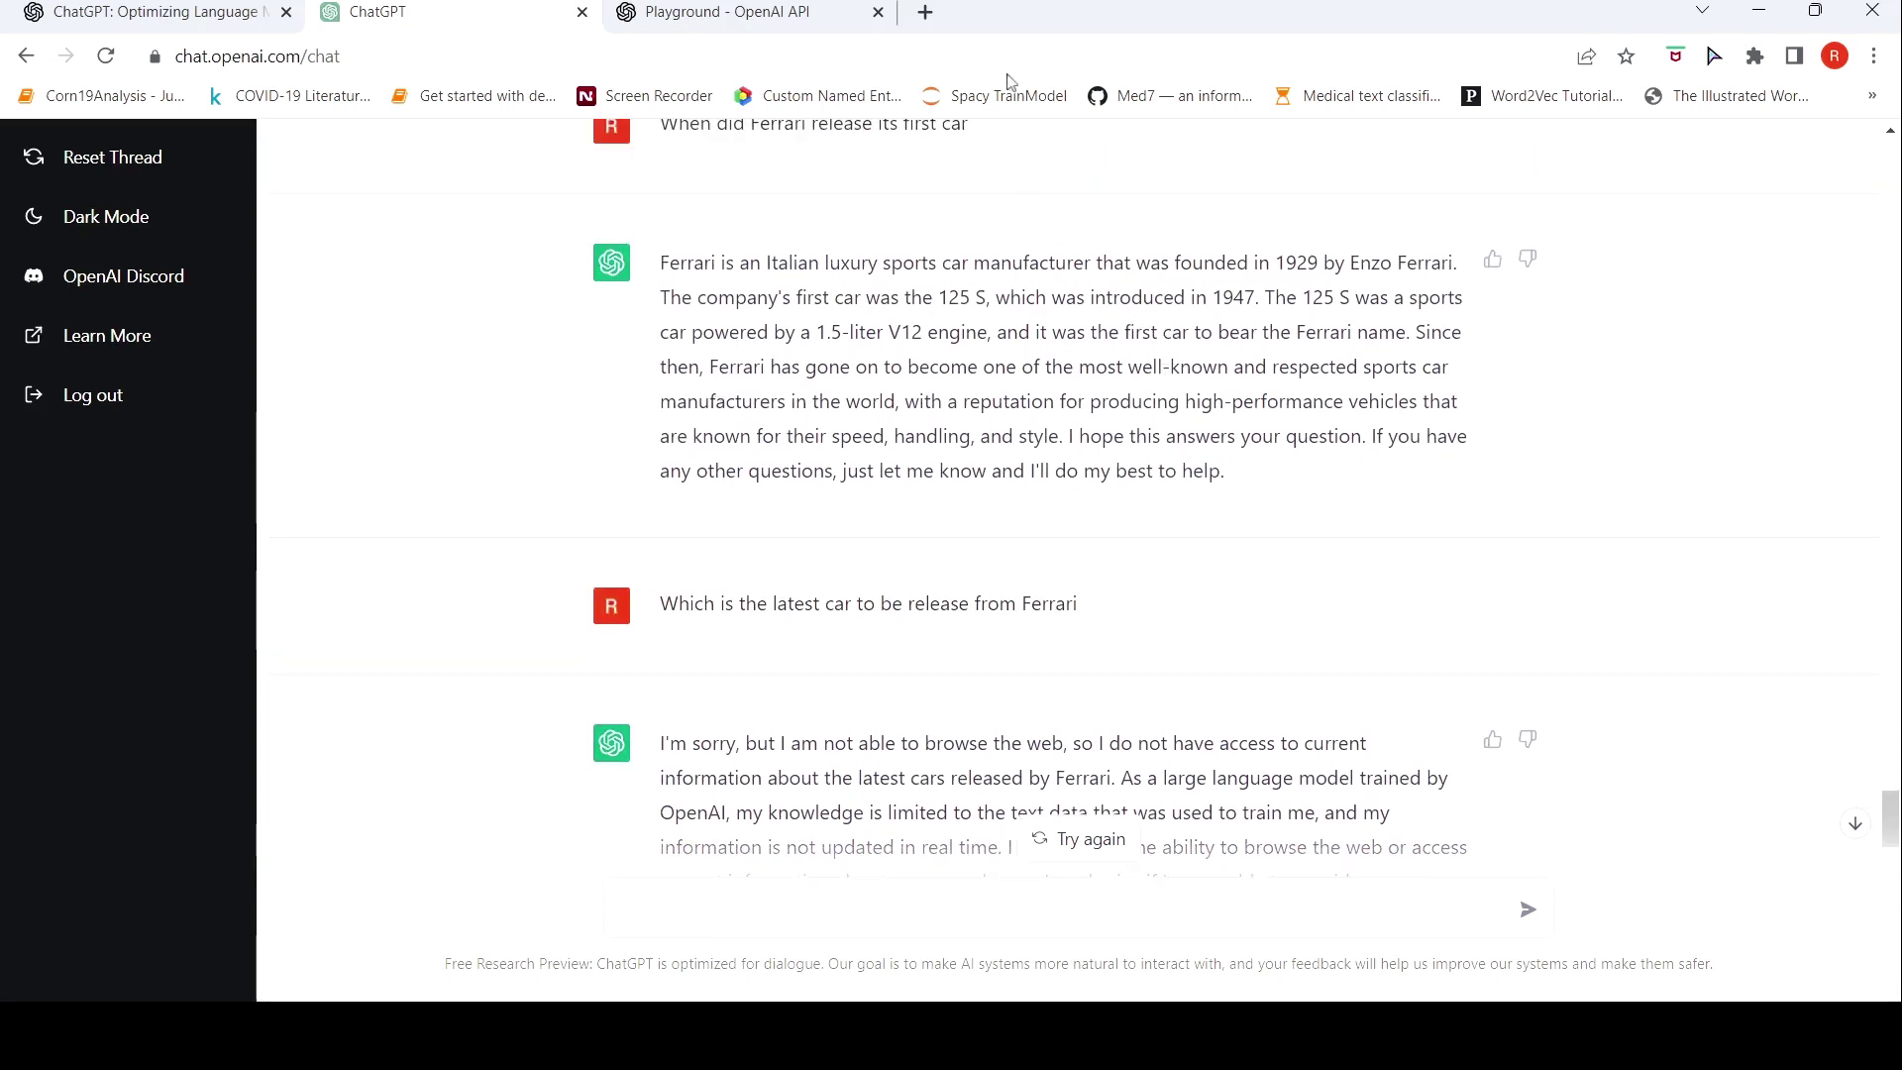
Search Google for 'first car ferrari' in a new tab
click(926, 12)
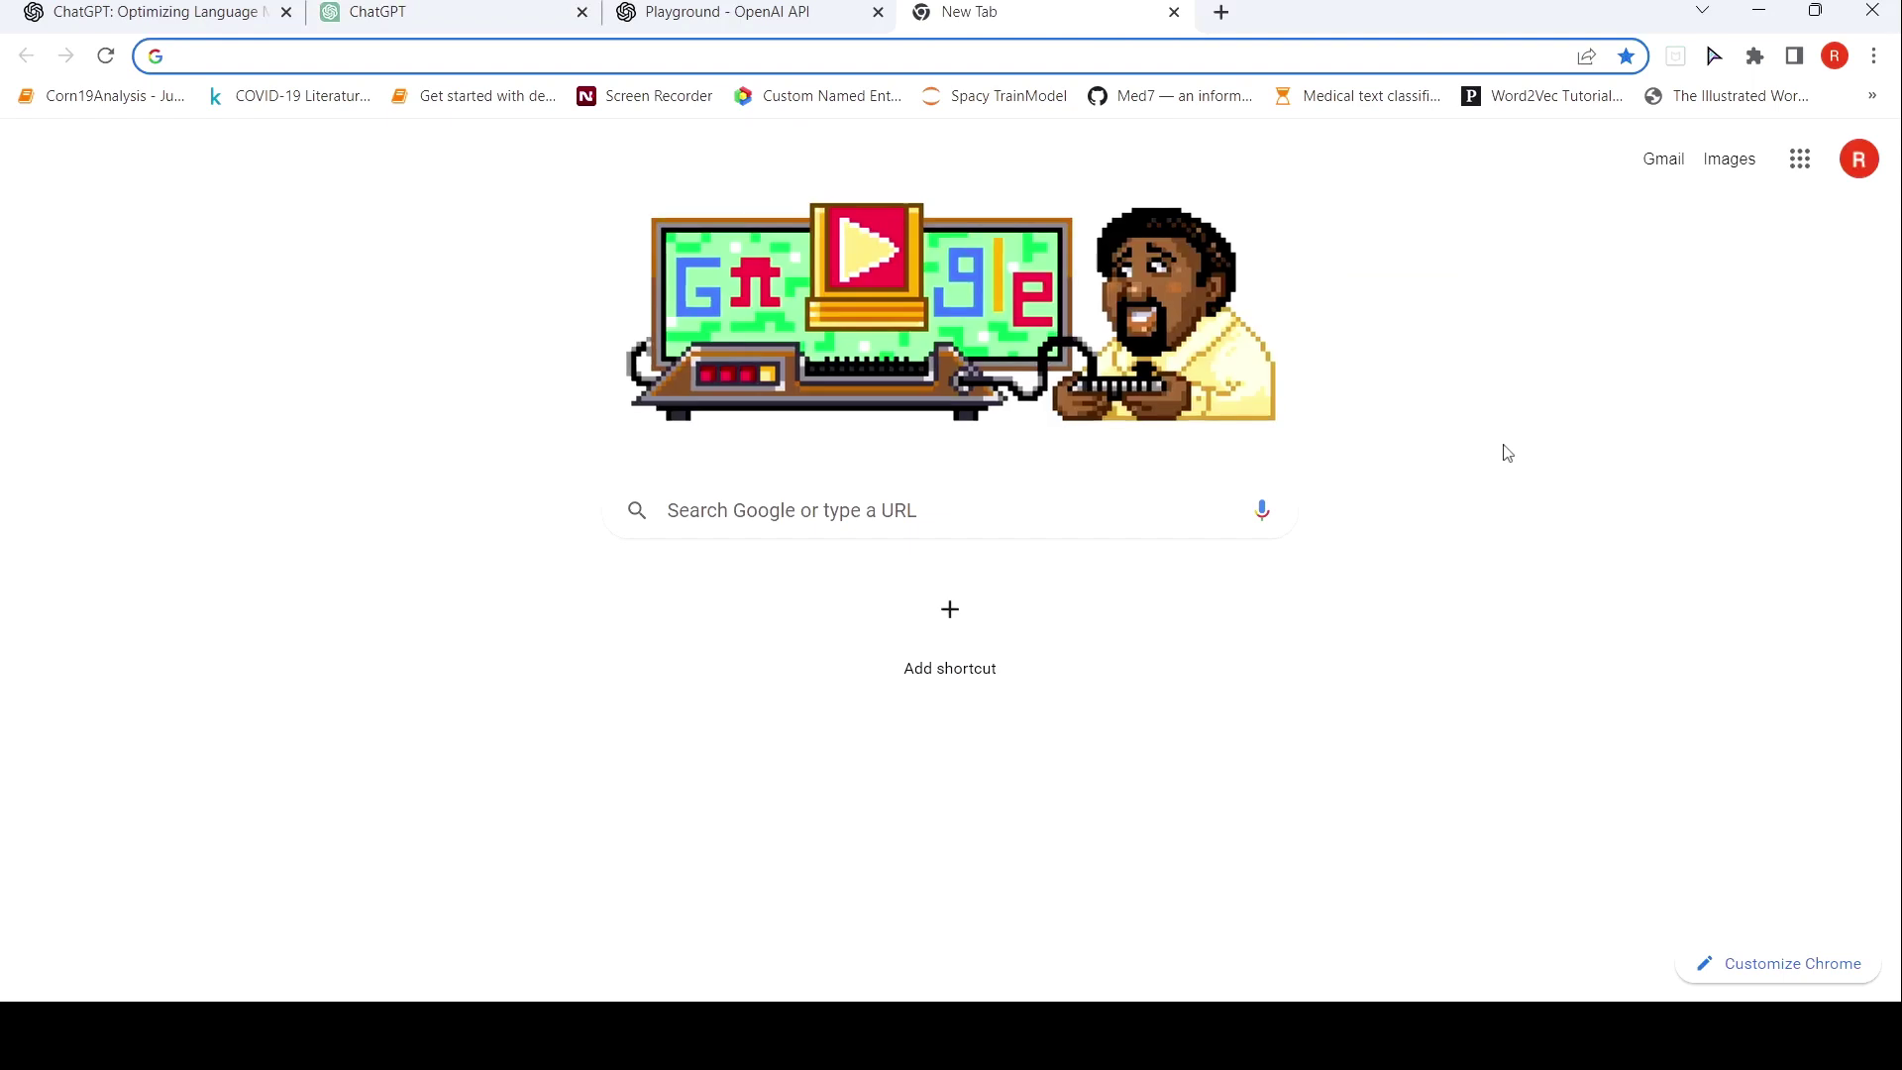
text(first car )
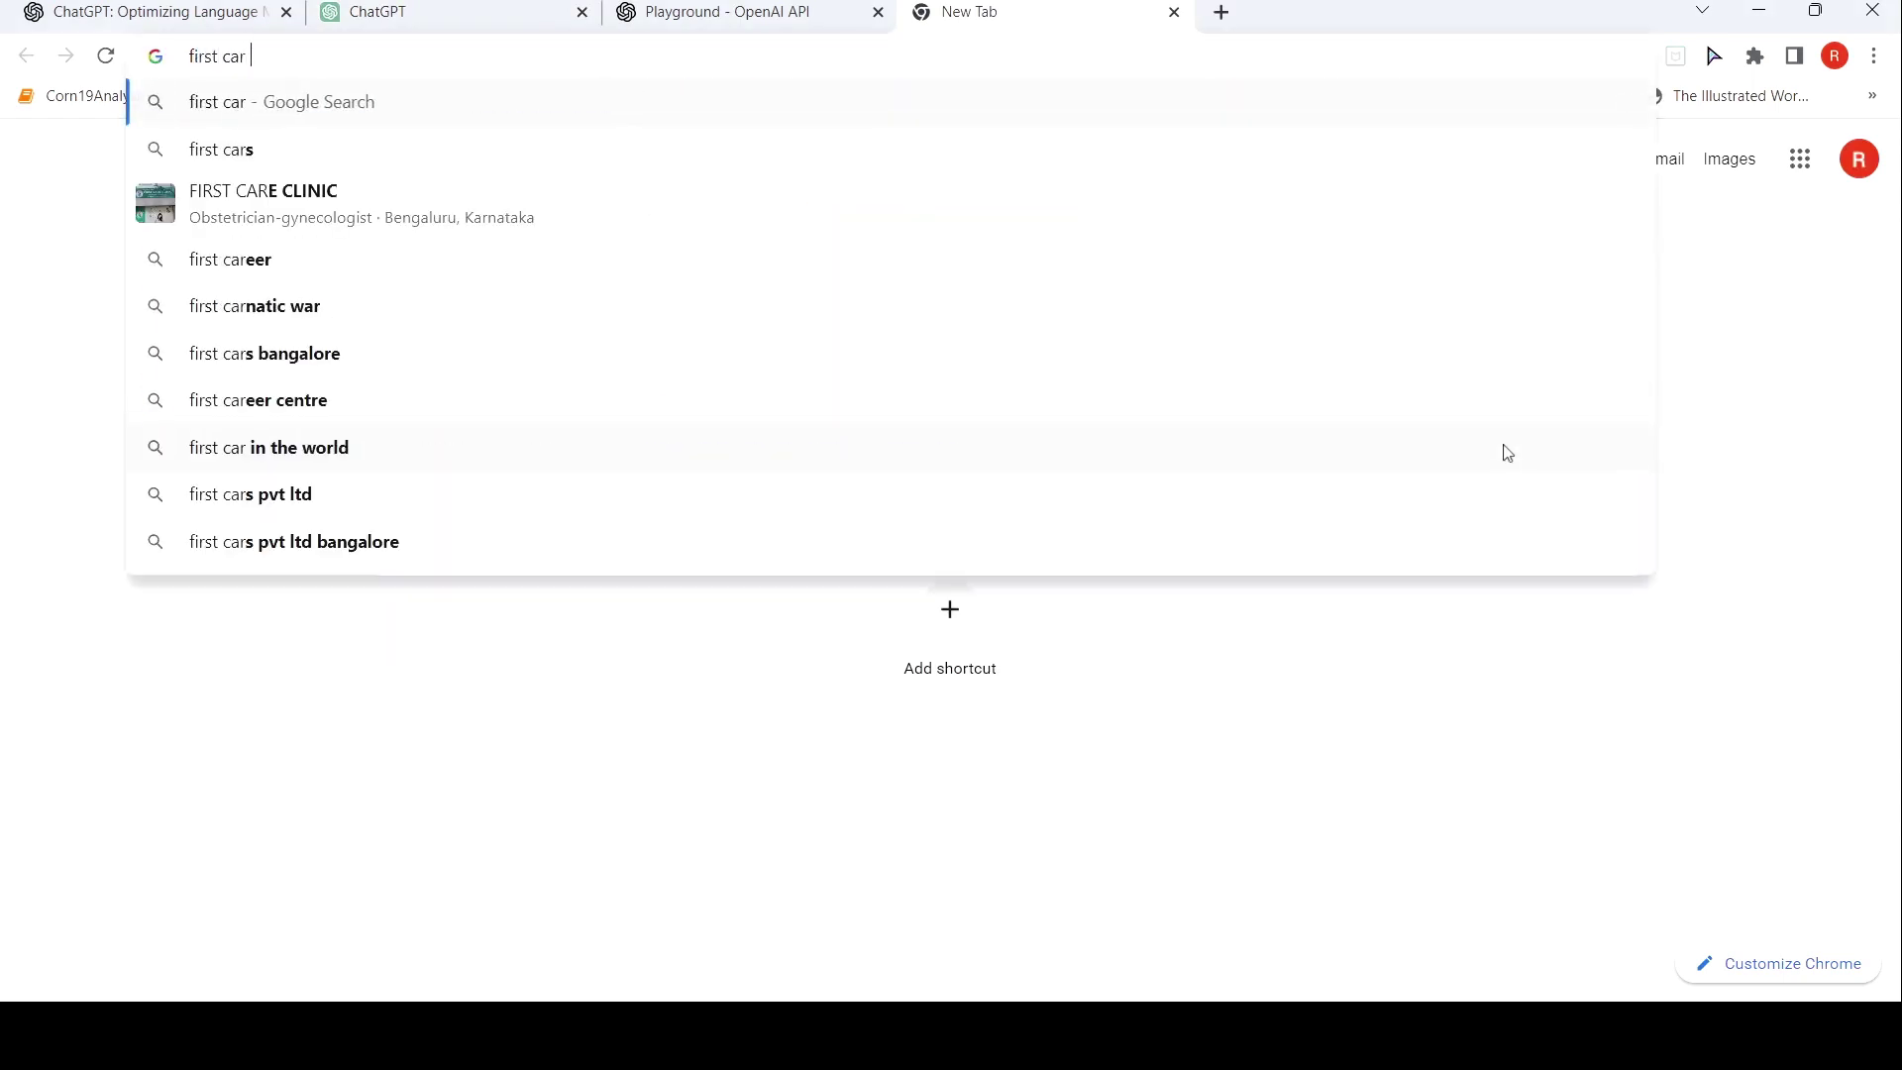
text(from ferra)
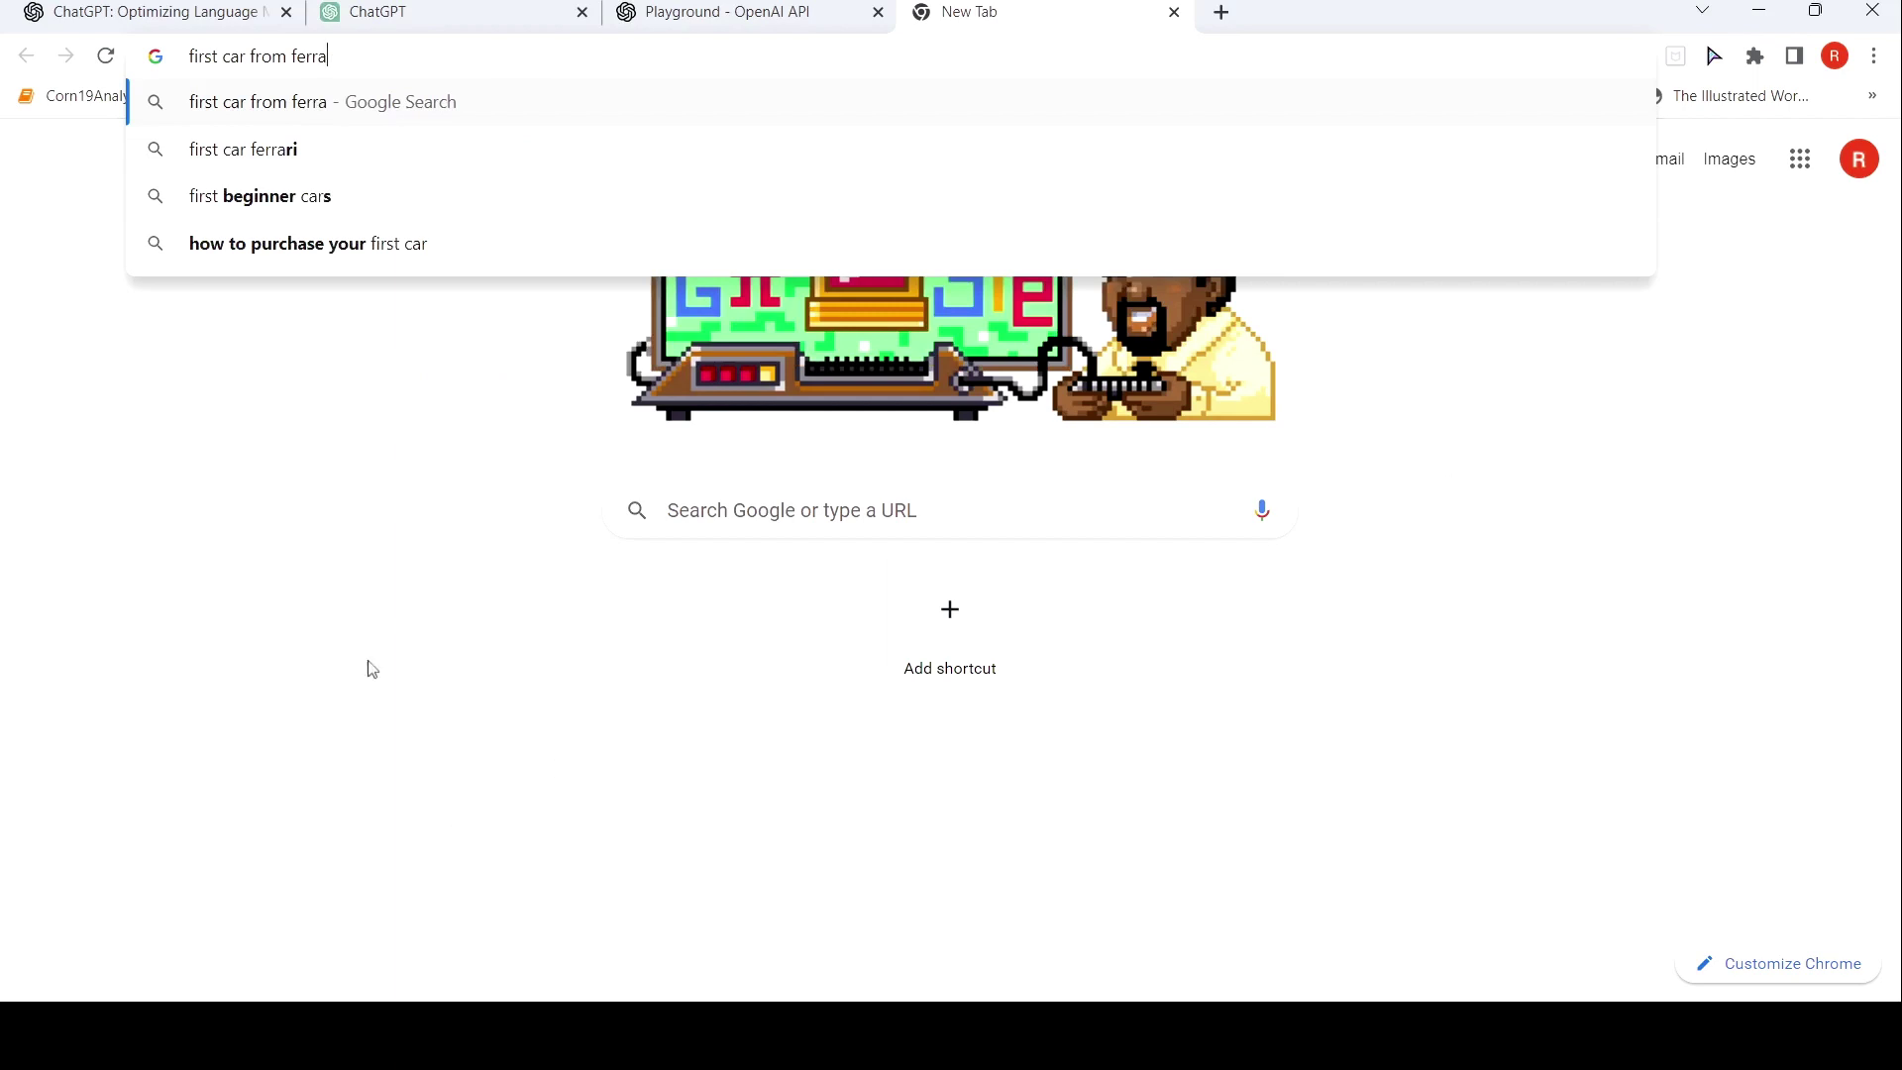
click(228, 149)
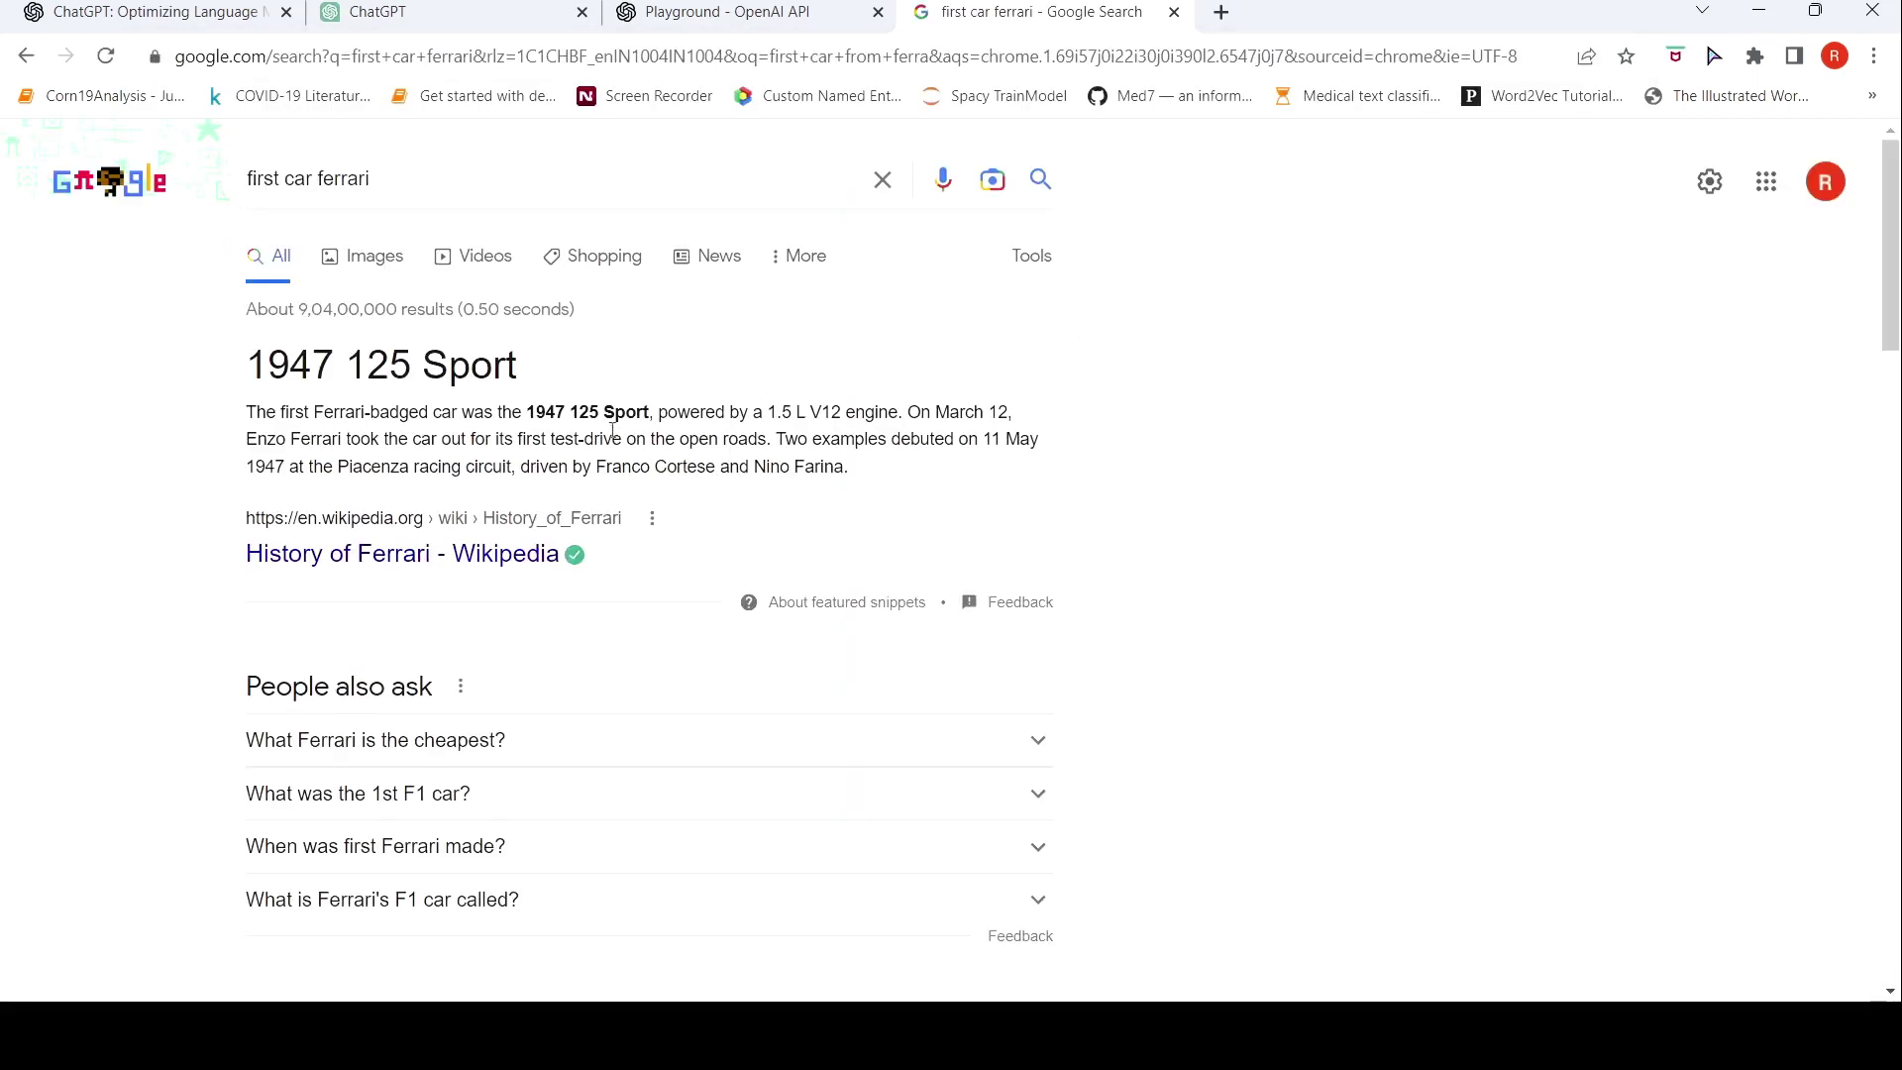
Compare the Google result with ChatGPT's Ferrari answer, ending on the ChatGPT conversation
click(800, 10)
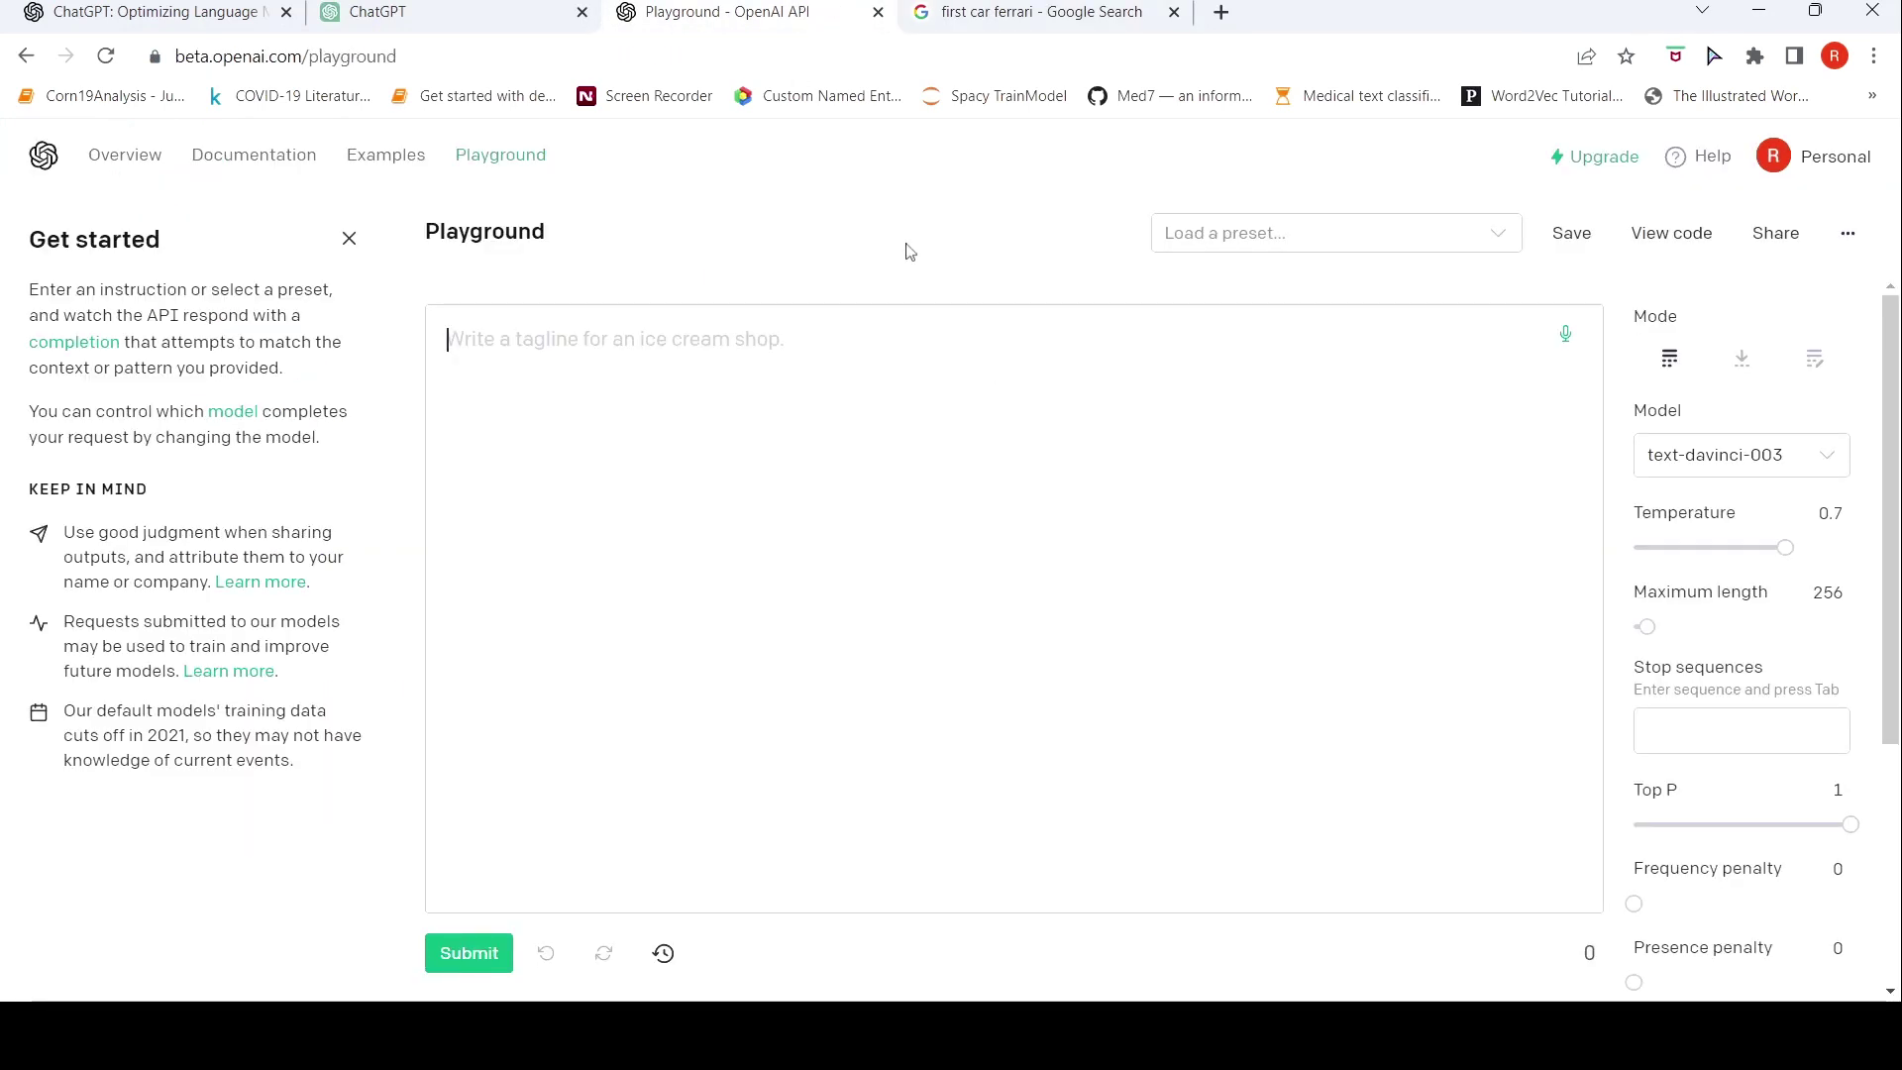
click(391, 9)
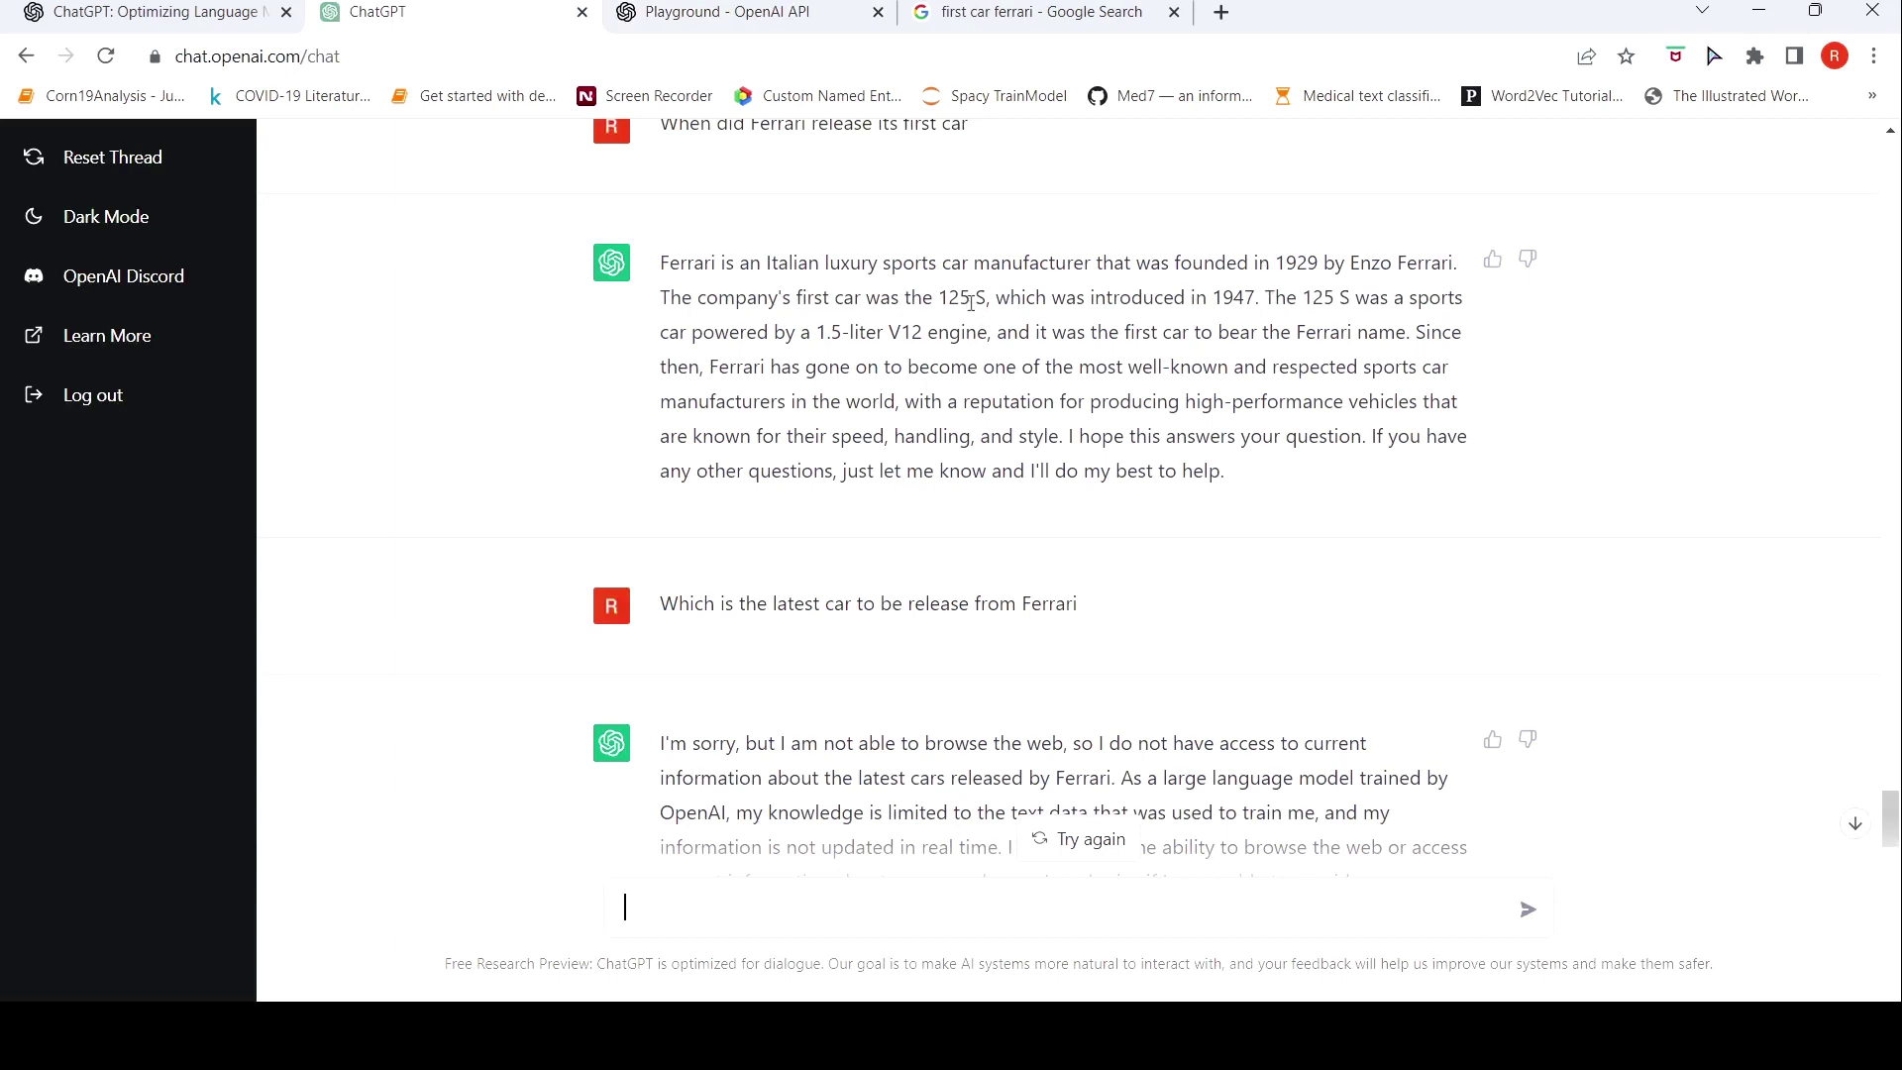
click(1026, 6)
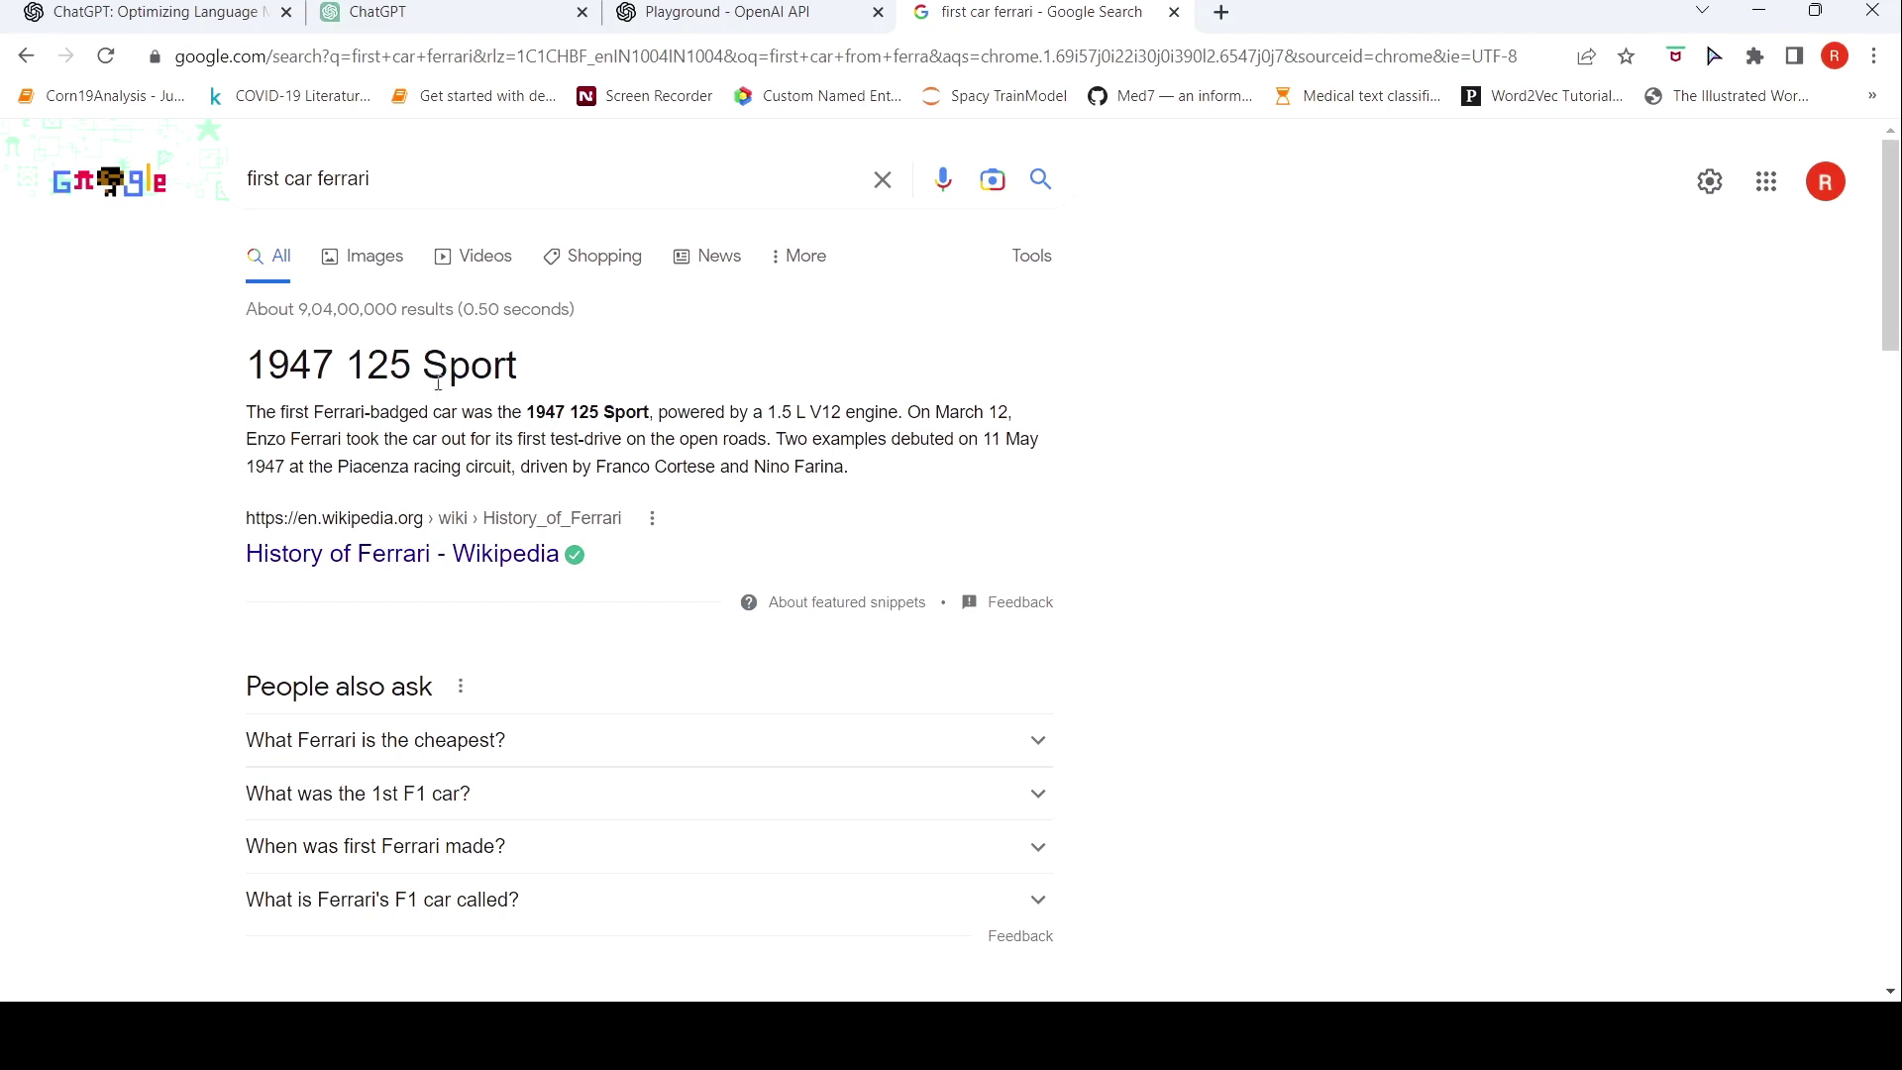
click(398, 12)
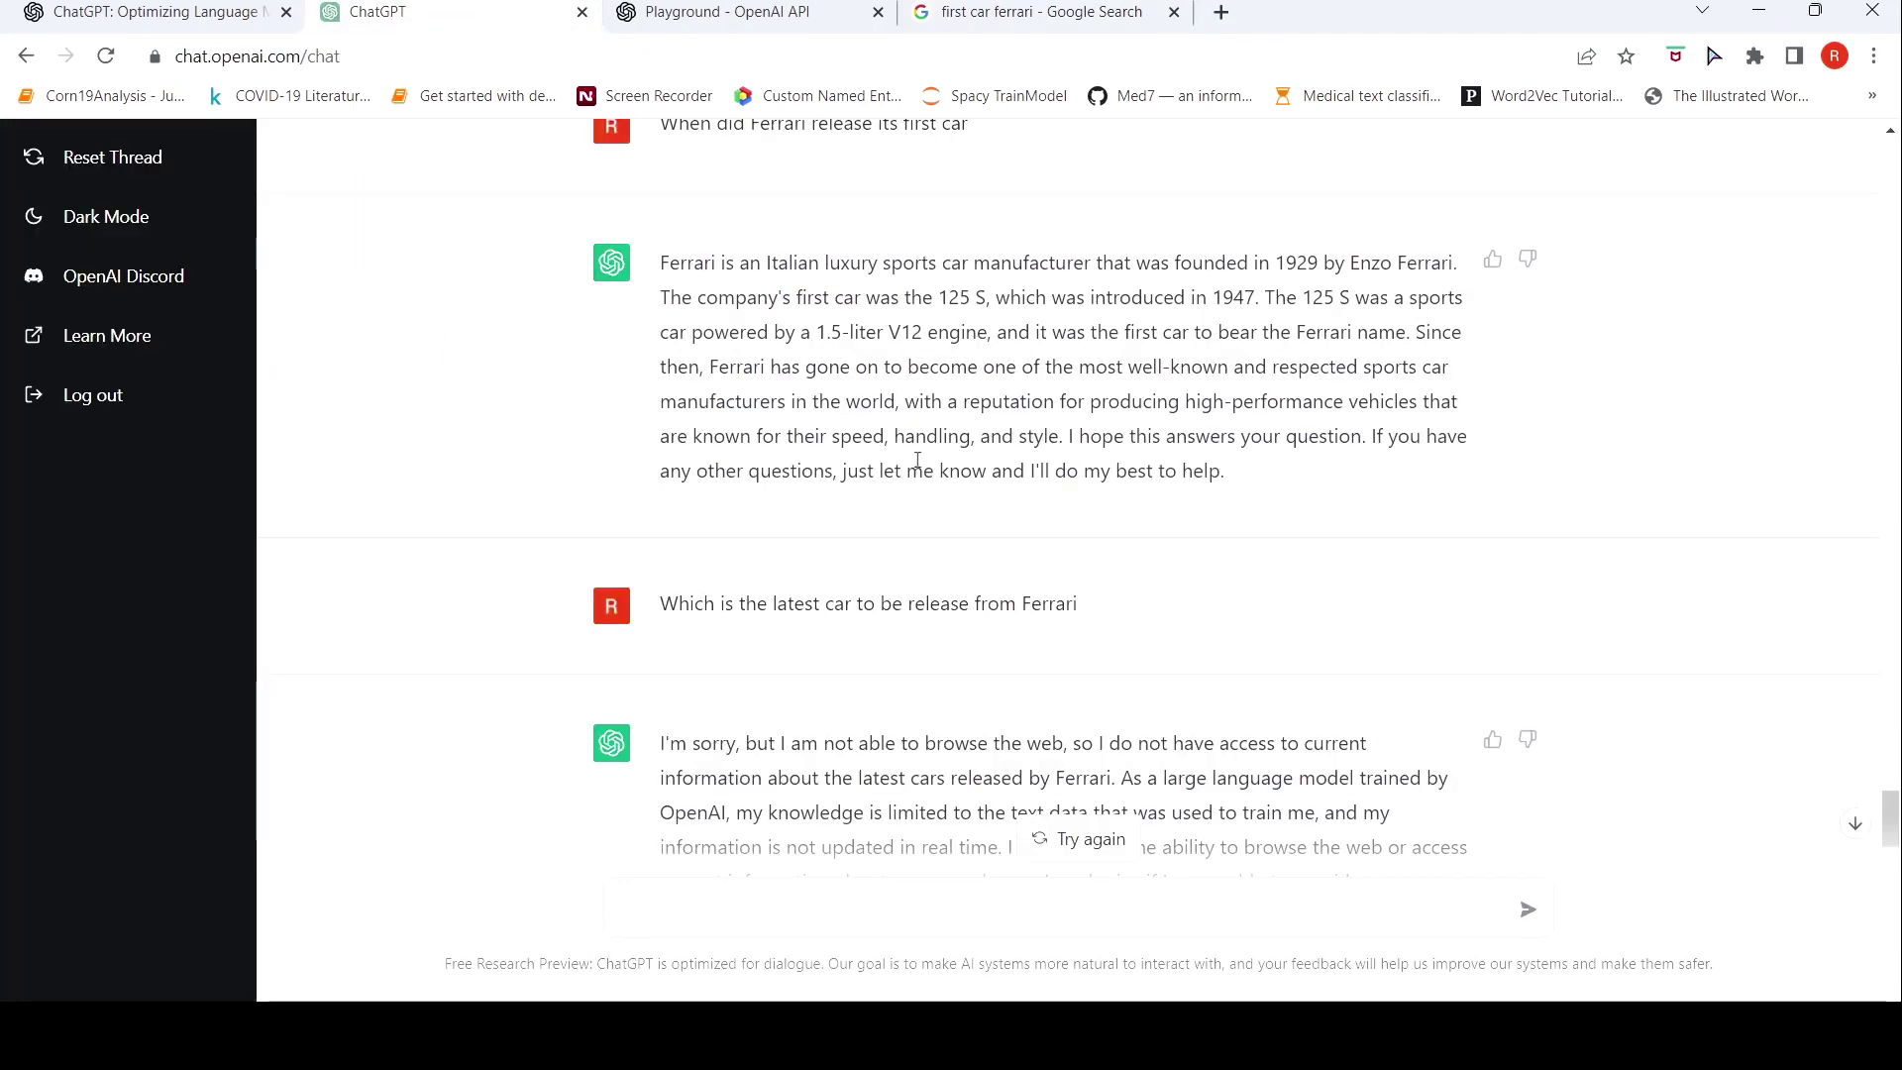
scroll(933, 575, down, 1)
Scroll to the end of the reply citing Pfizer-BioNTech and Moderna vaccine efficacy
scroll(933, 574, down, 2)
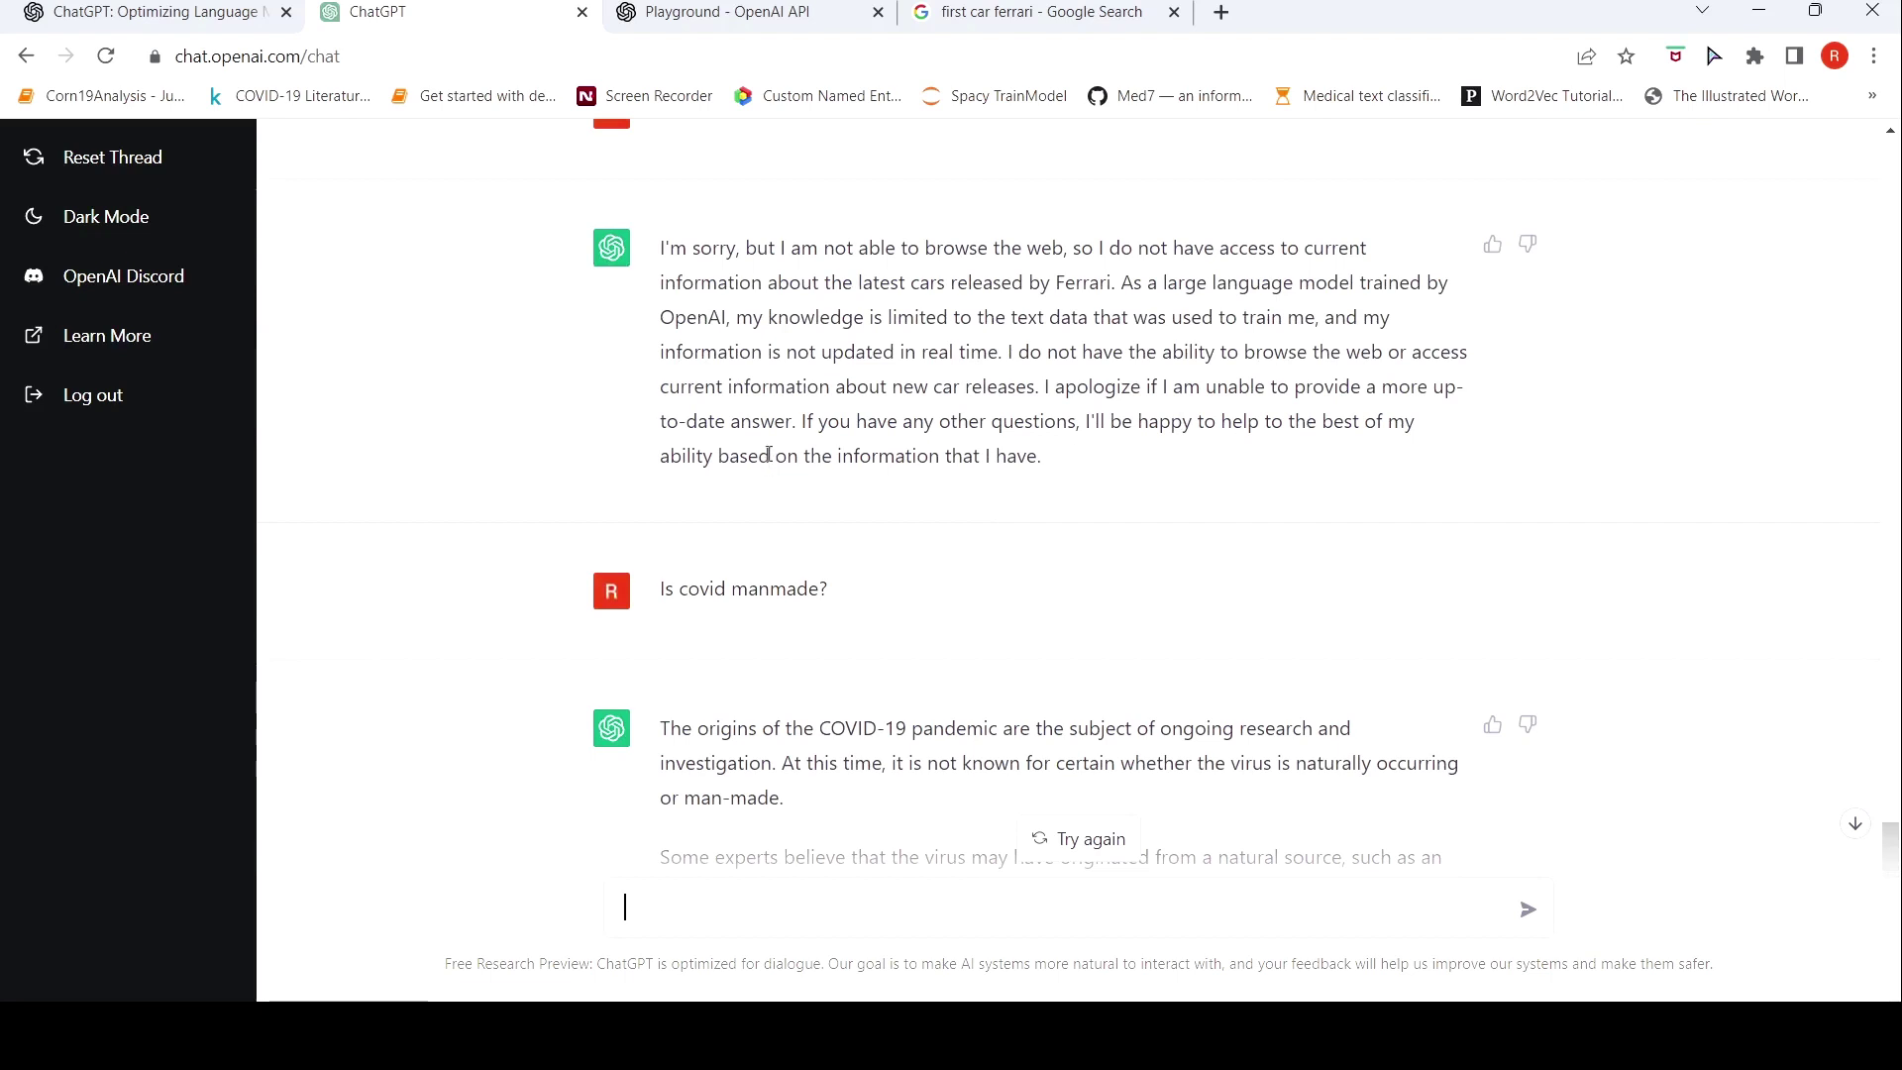
scroll(813, 551, down, 2)
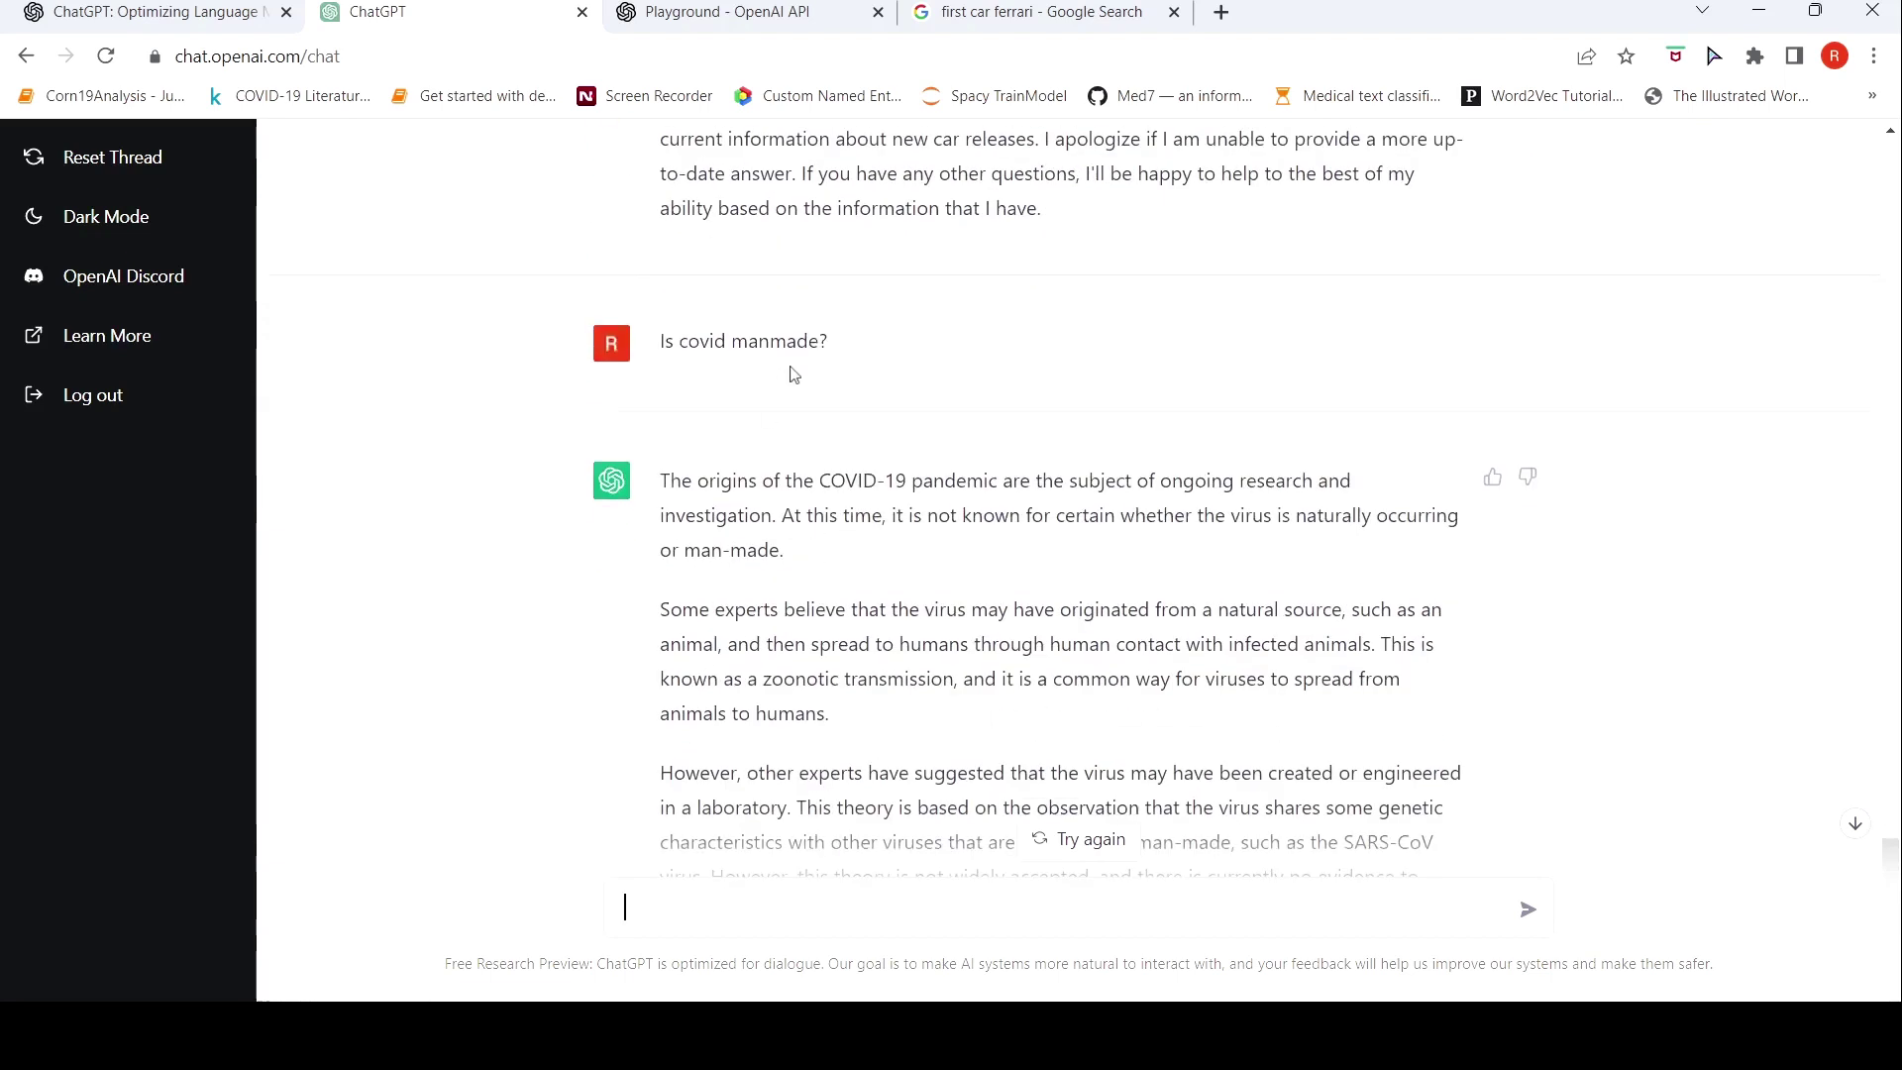
scroll(750, 397, down, 1)
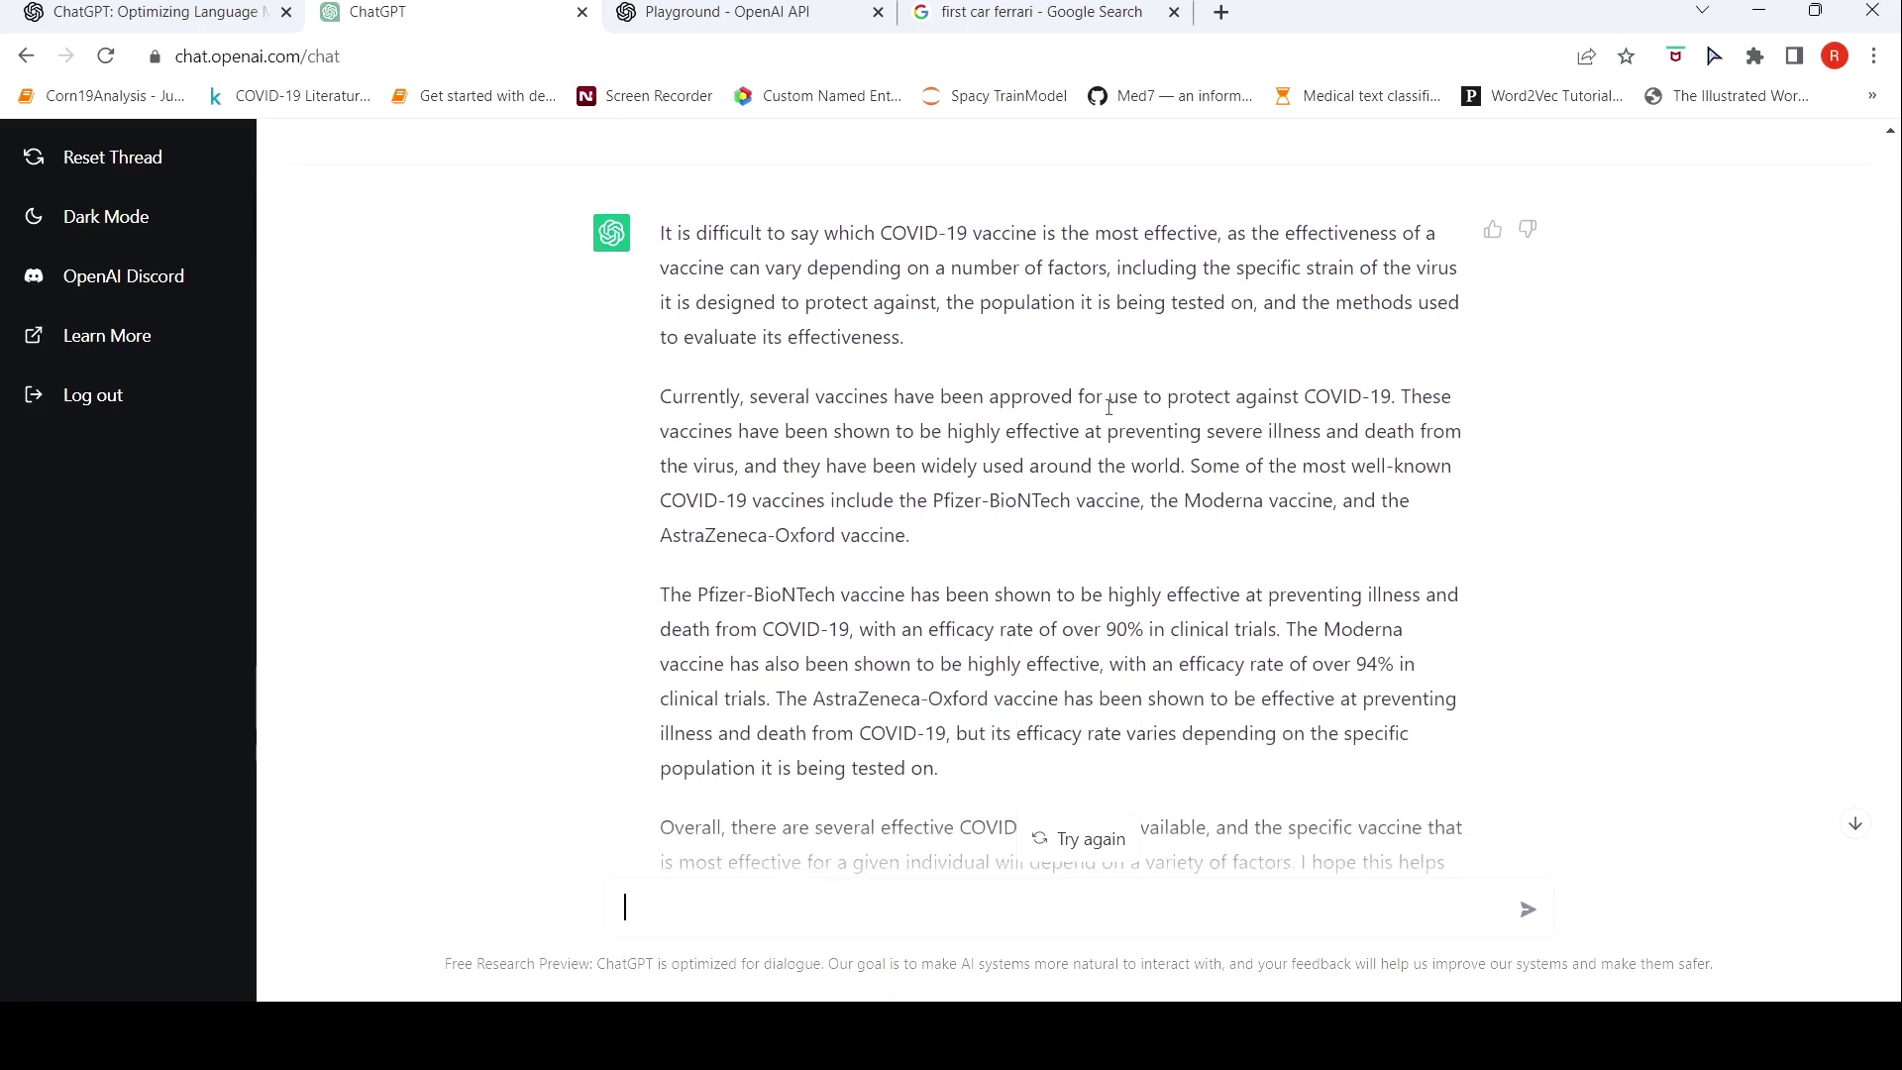
scroll(1122, 486, down, 1)
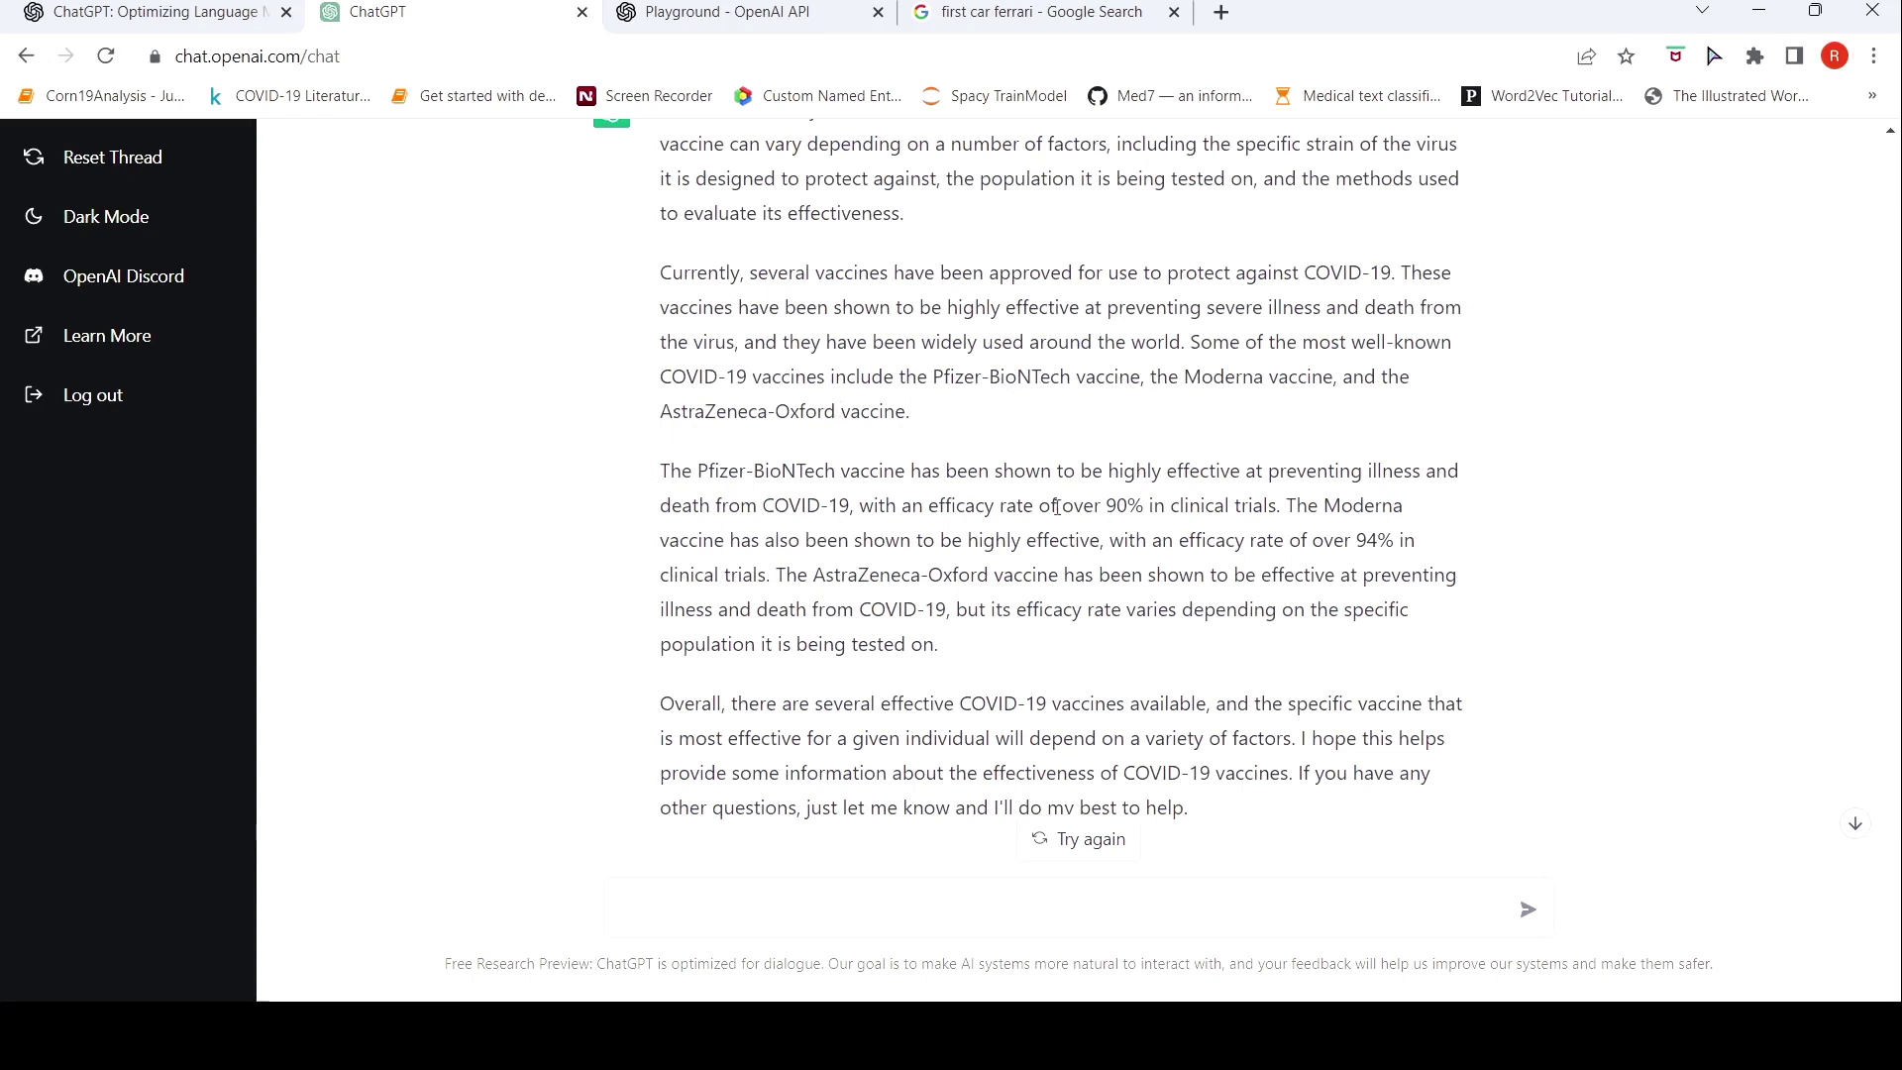
scroll(1058, 508, down, 1)
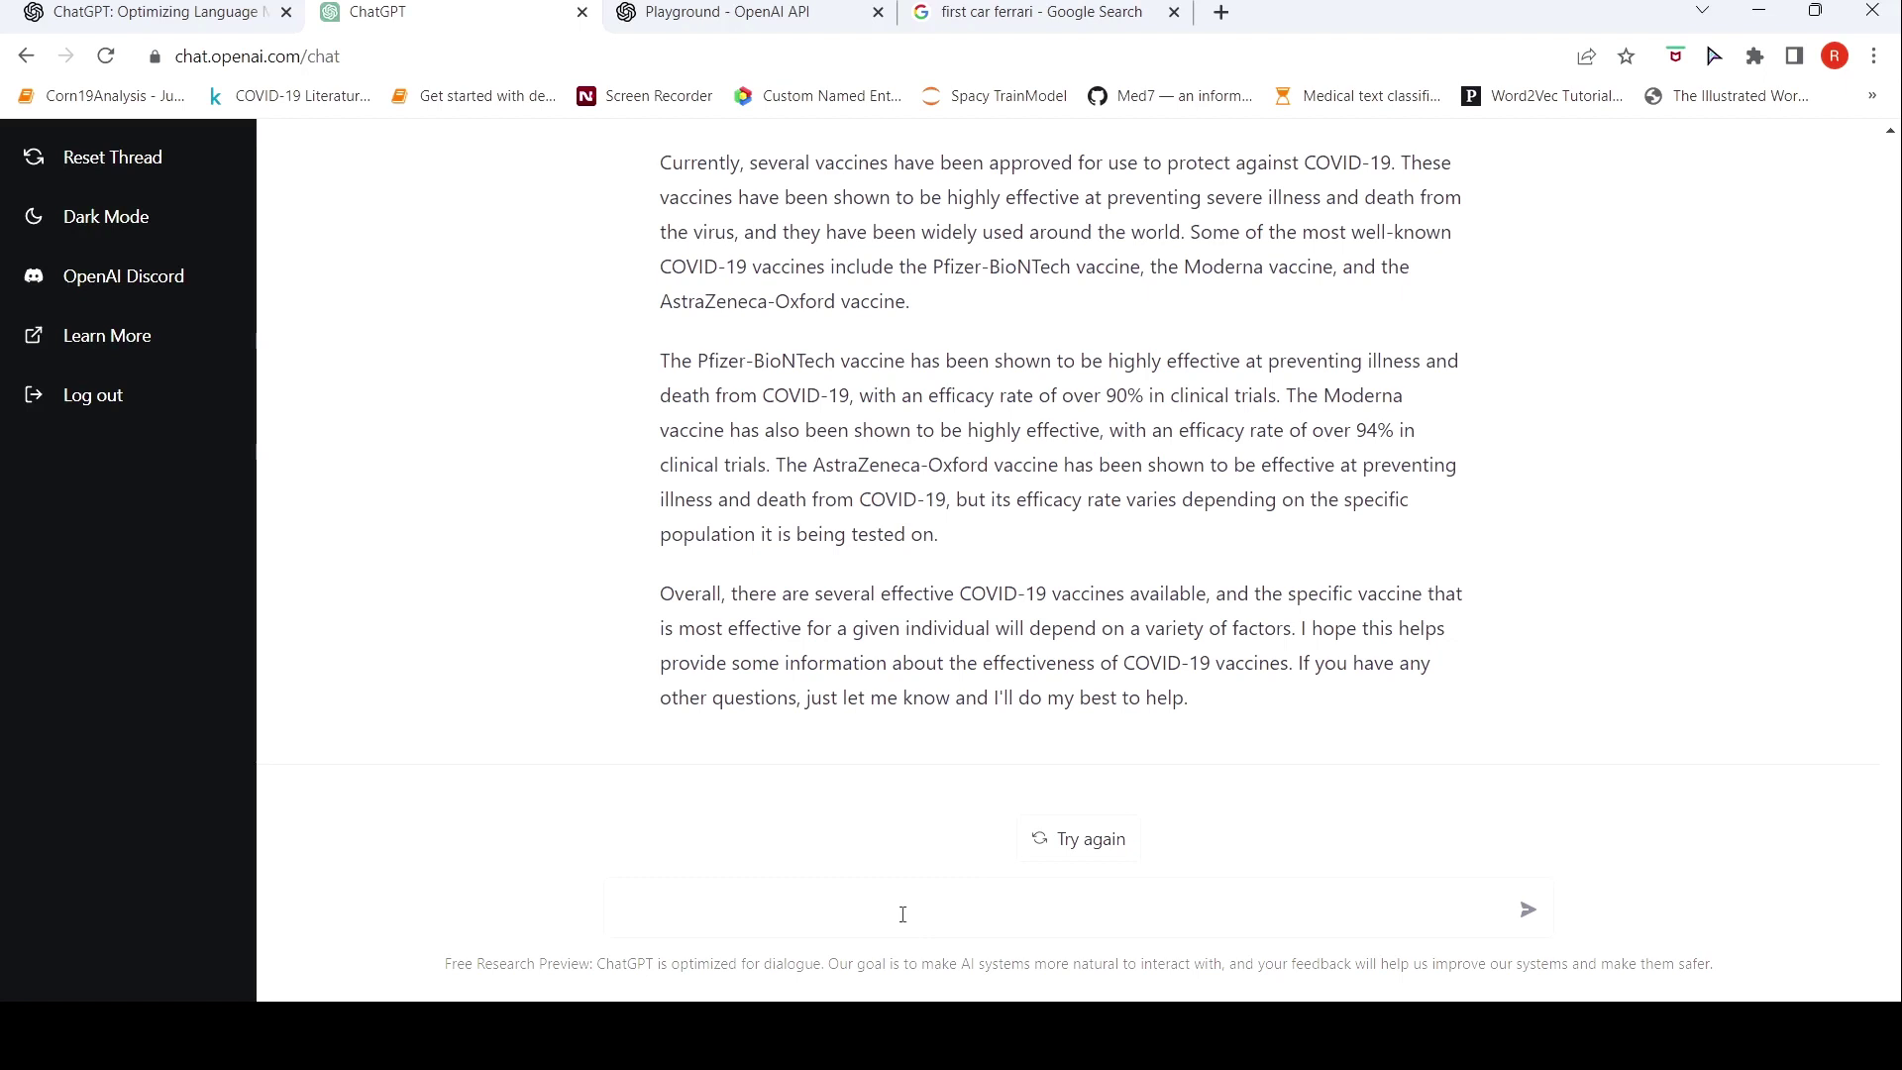
Ask ChatGPT 'which covid 19 vaccines are available in India'
text(which)
key(BackSpace)
key(BackSpace)
key(BackSpace)
key(BackSpace)
key(BackSpace)
key(BackSpace)
text(which covid 19 vaccines are available in India)
key(Return)
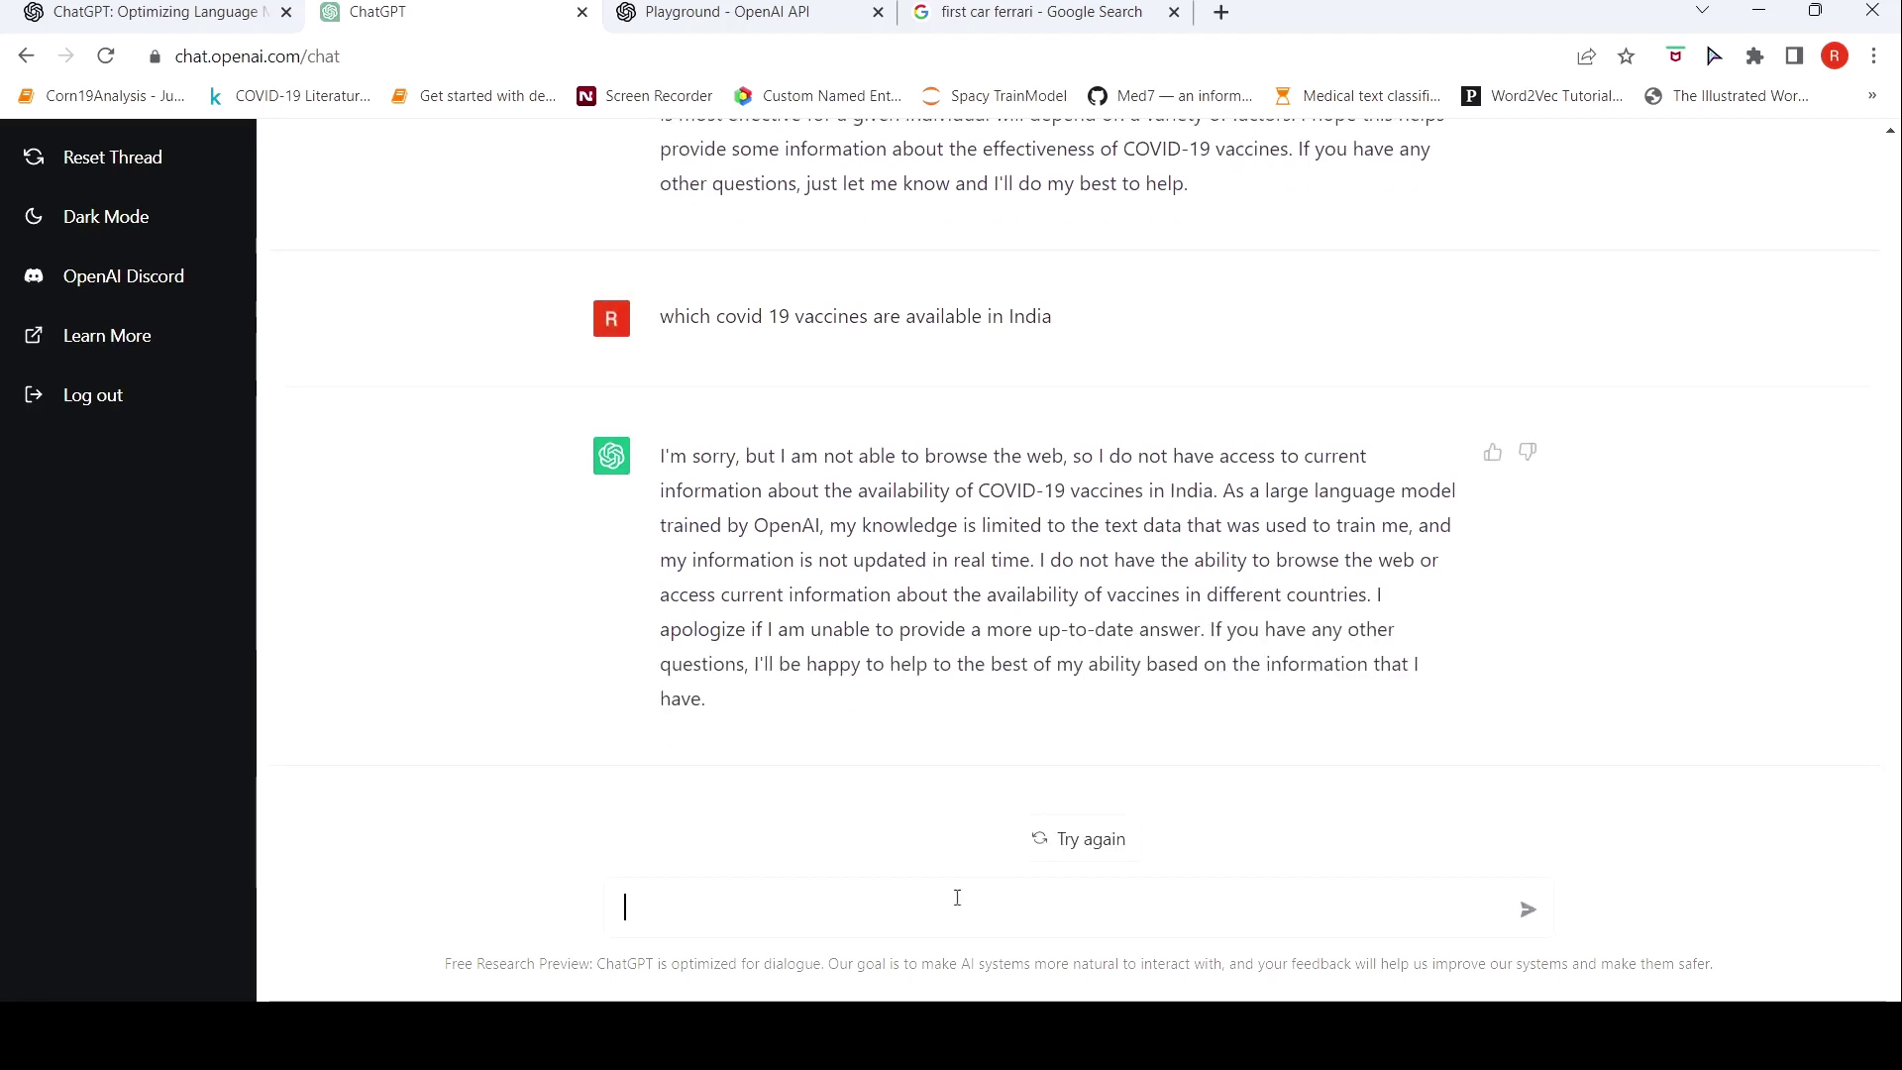
Request 'A python program to perform linear regression' and review the generated numpy/sklearn code
text(A pytho)
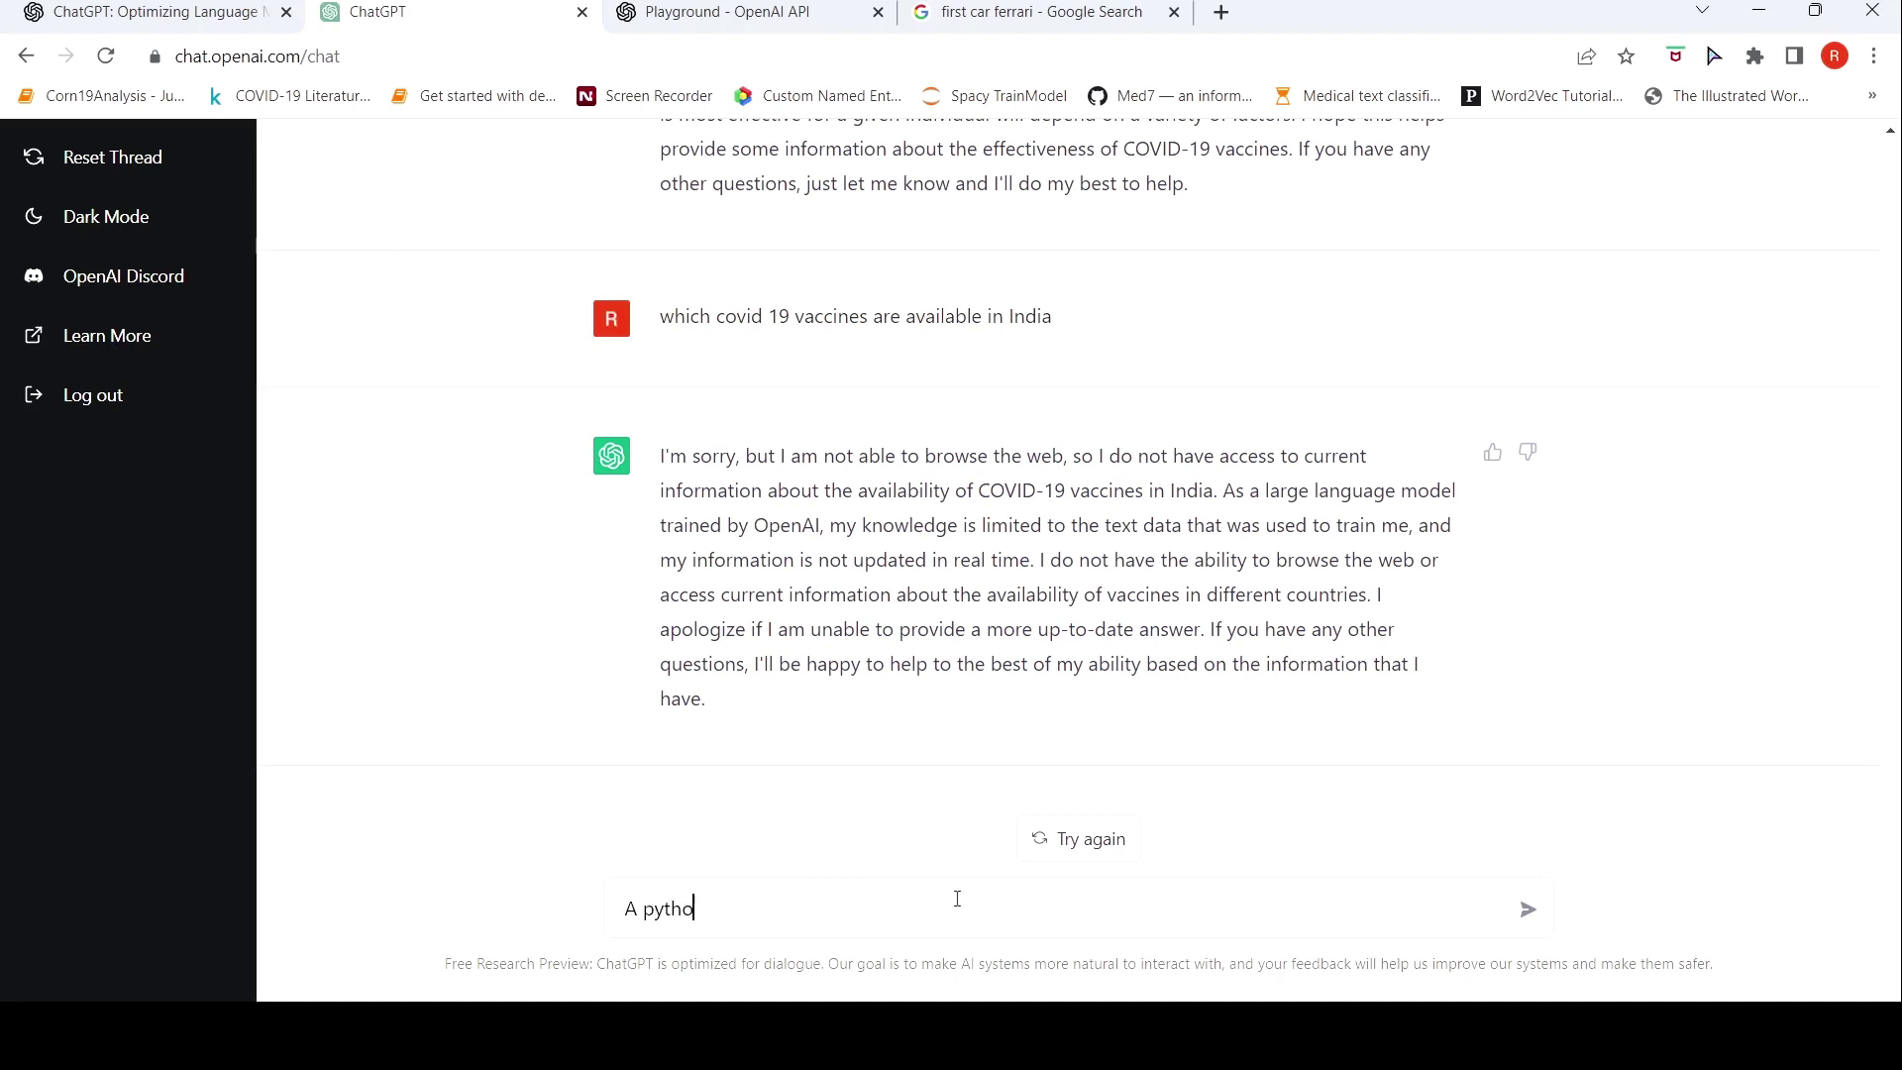
text(n program to perform )
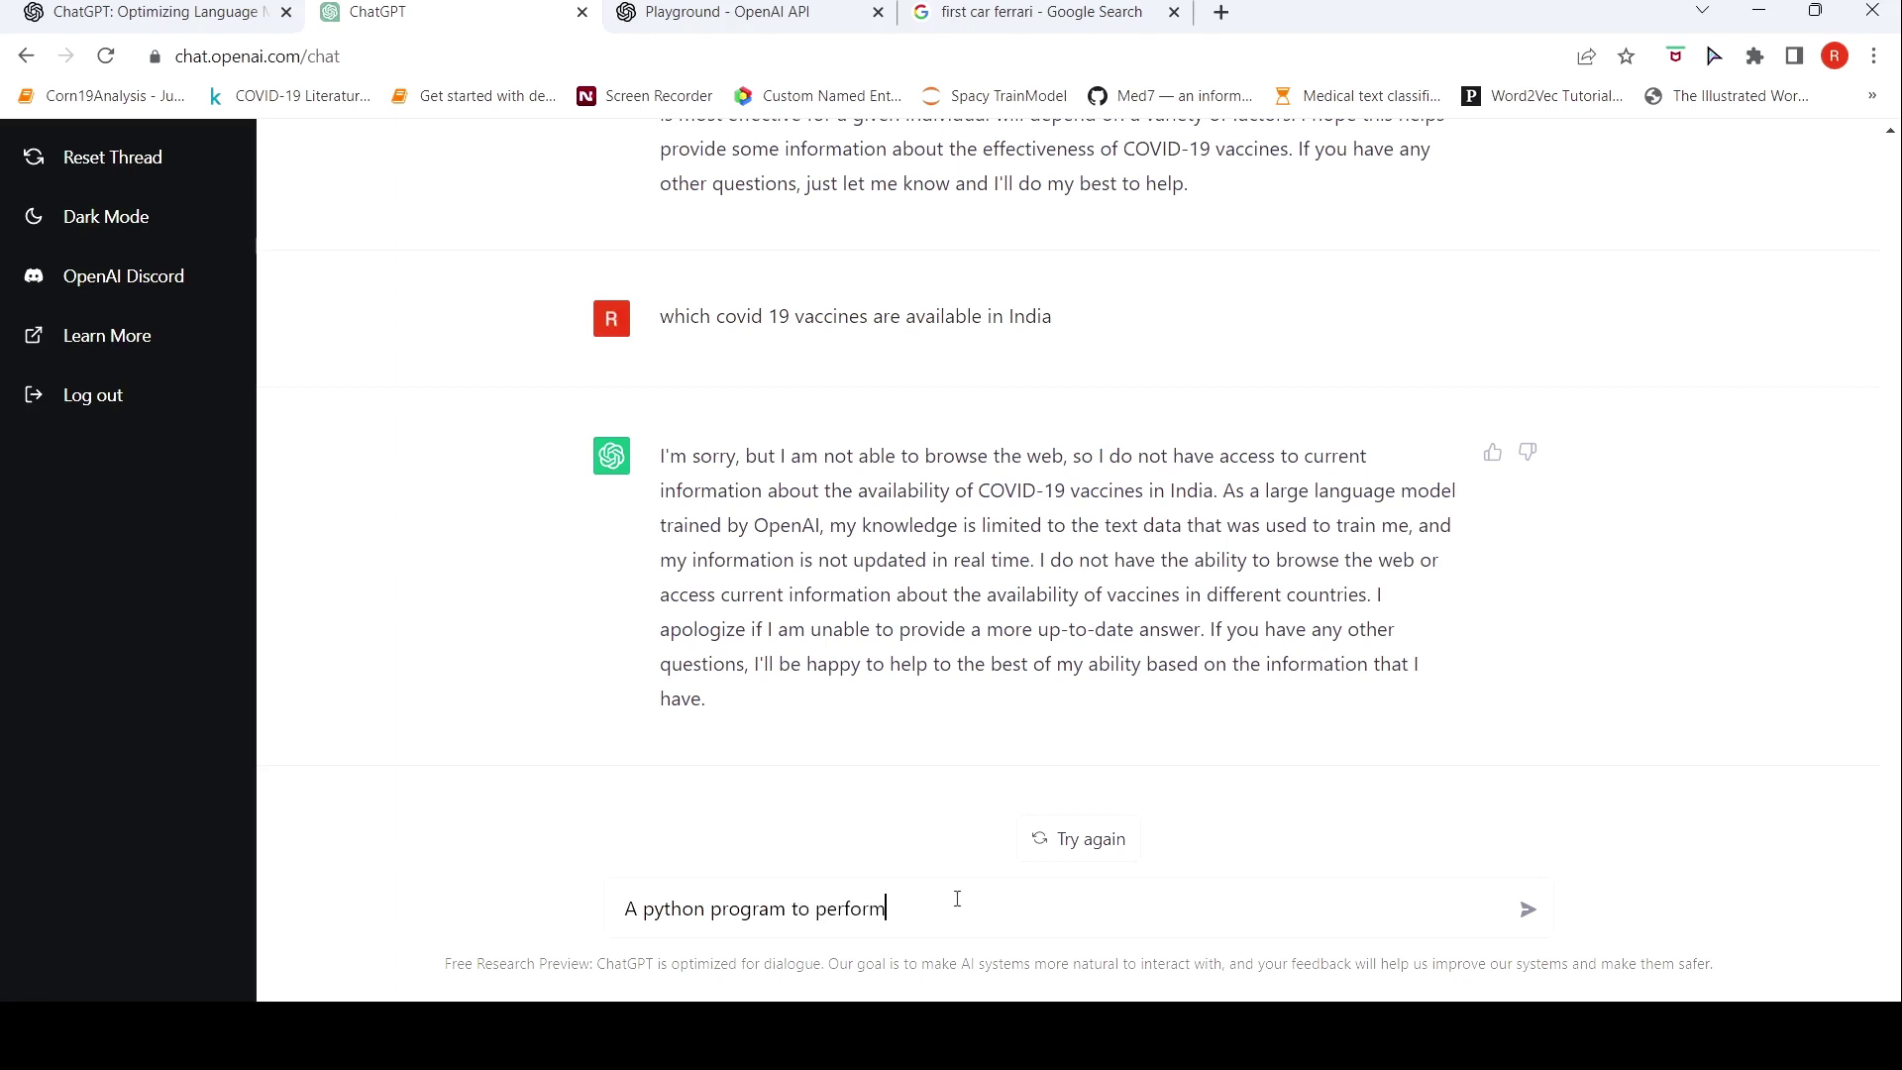
text(lu)
text(inear)
key(BackSpace)
text(r regression)
key(Return)
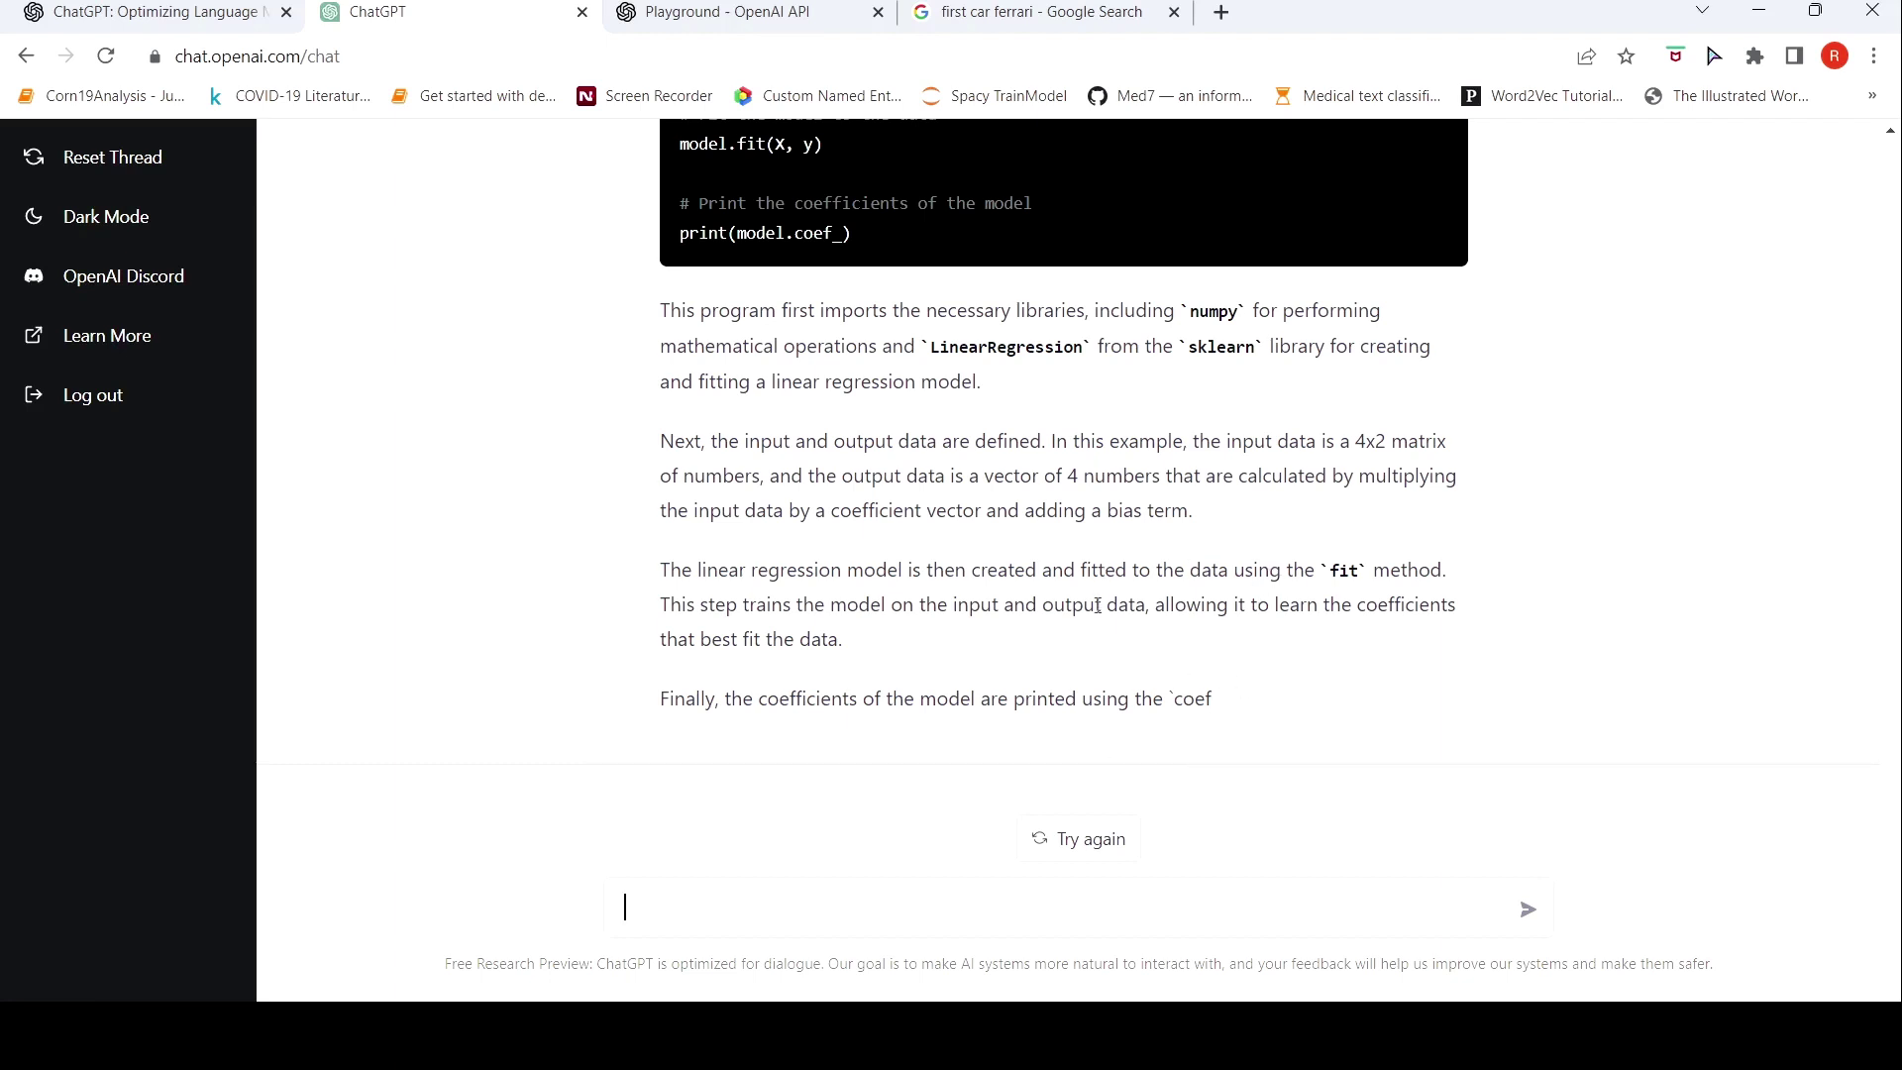
scroll(1098, 608, up, 3)
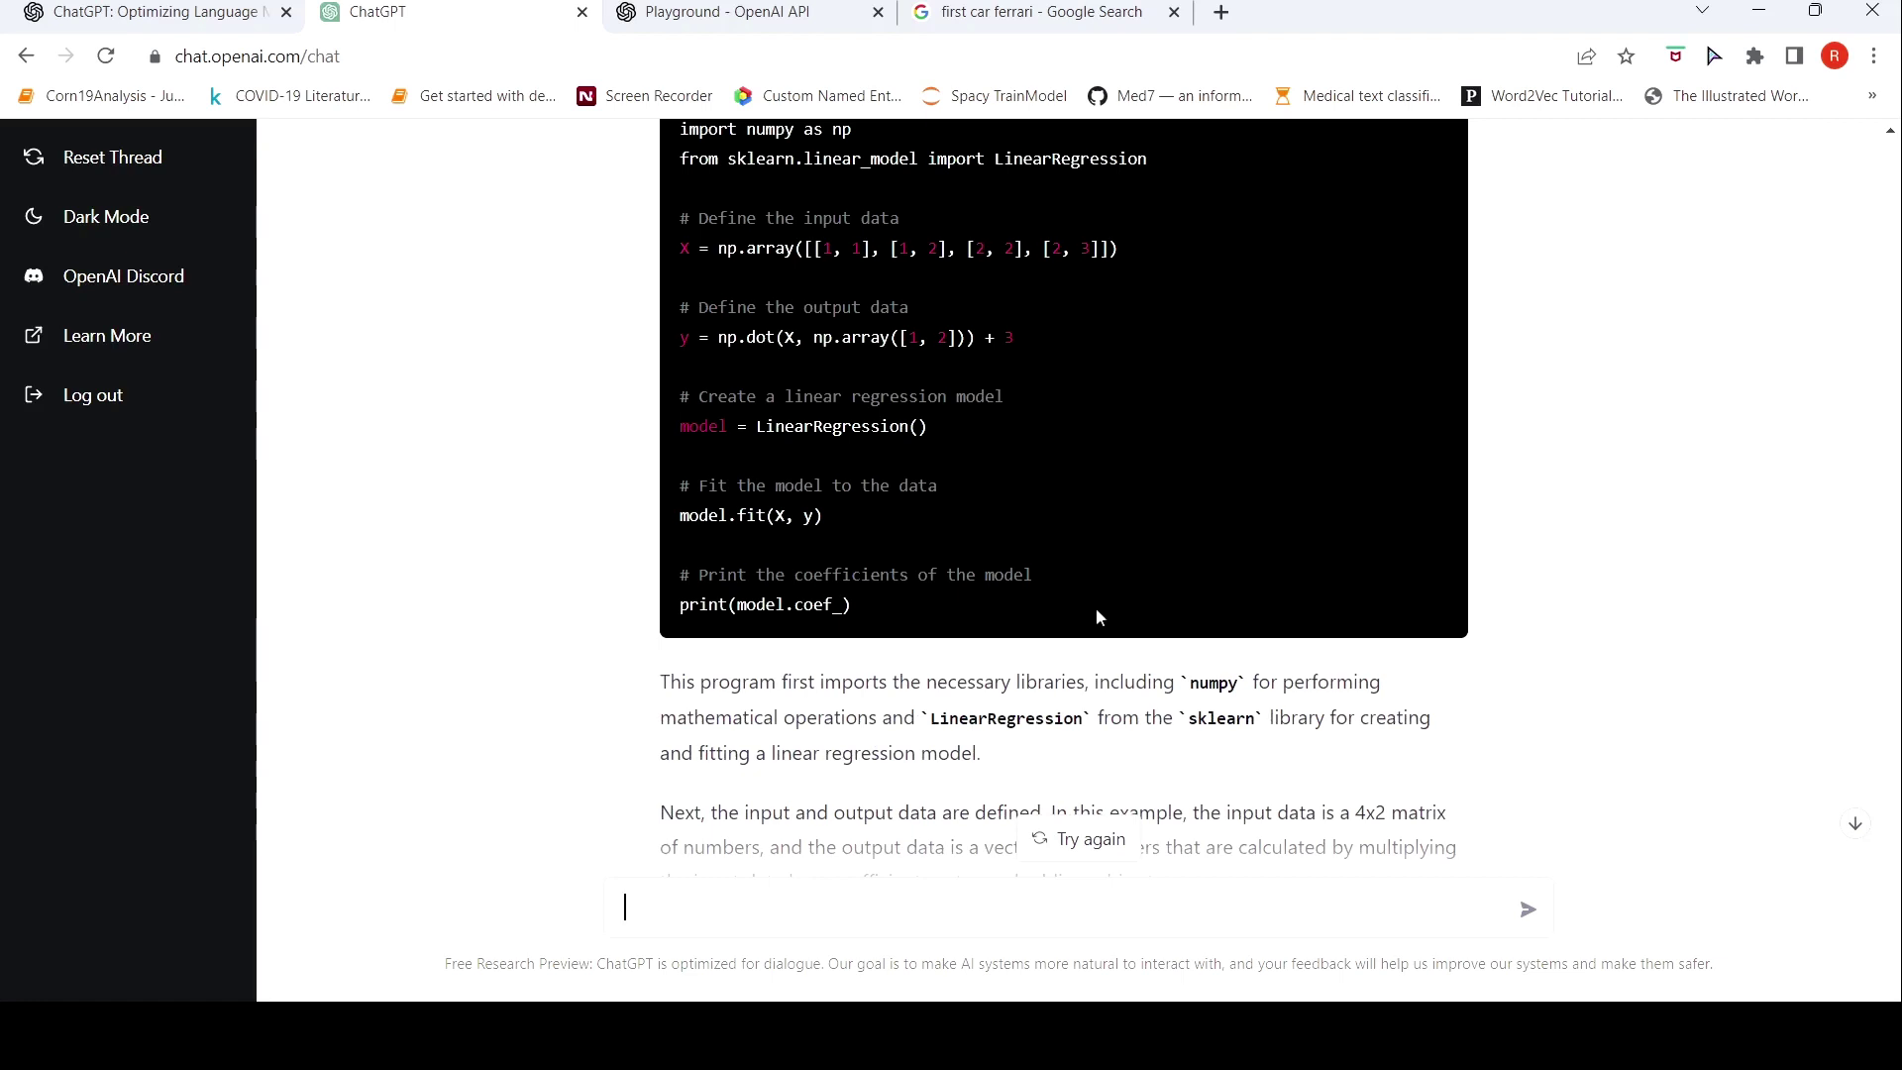
scroll(1096, 608, down, 2)
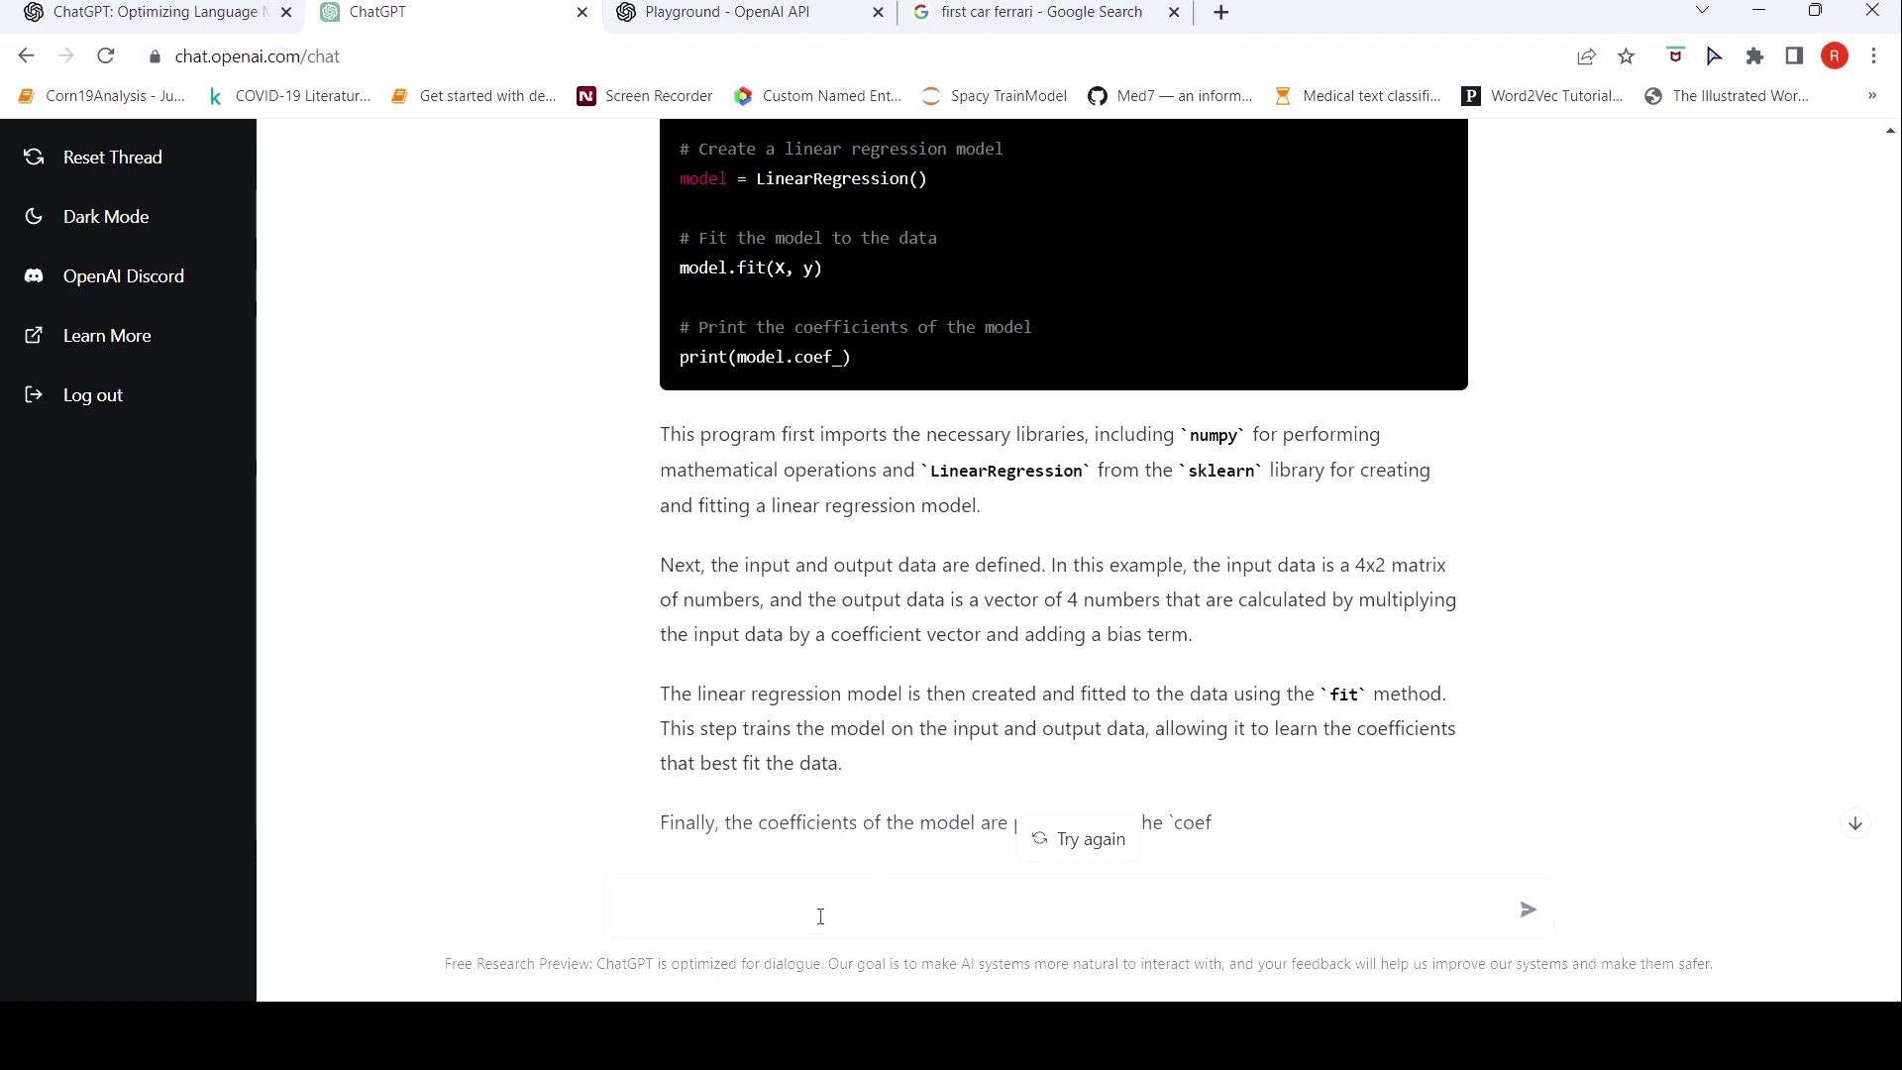
Ask ChatGPT 'Modify the above code with test train split of data' and skim the train_test_split reply
text(Modify the )
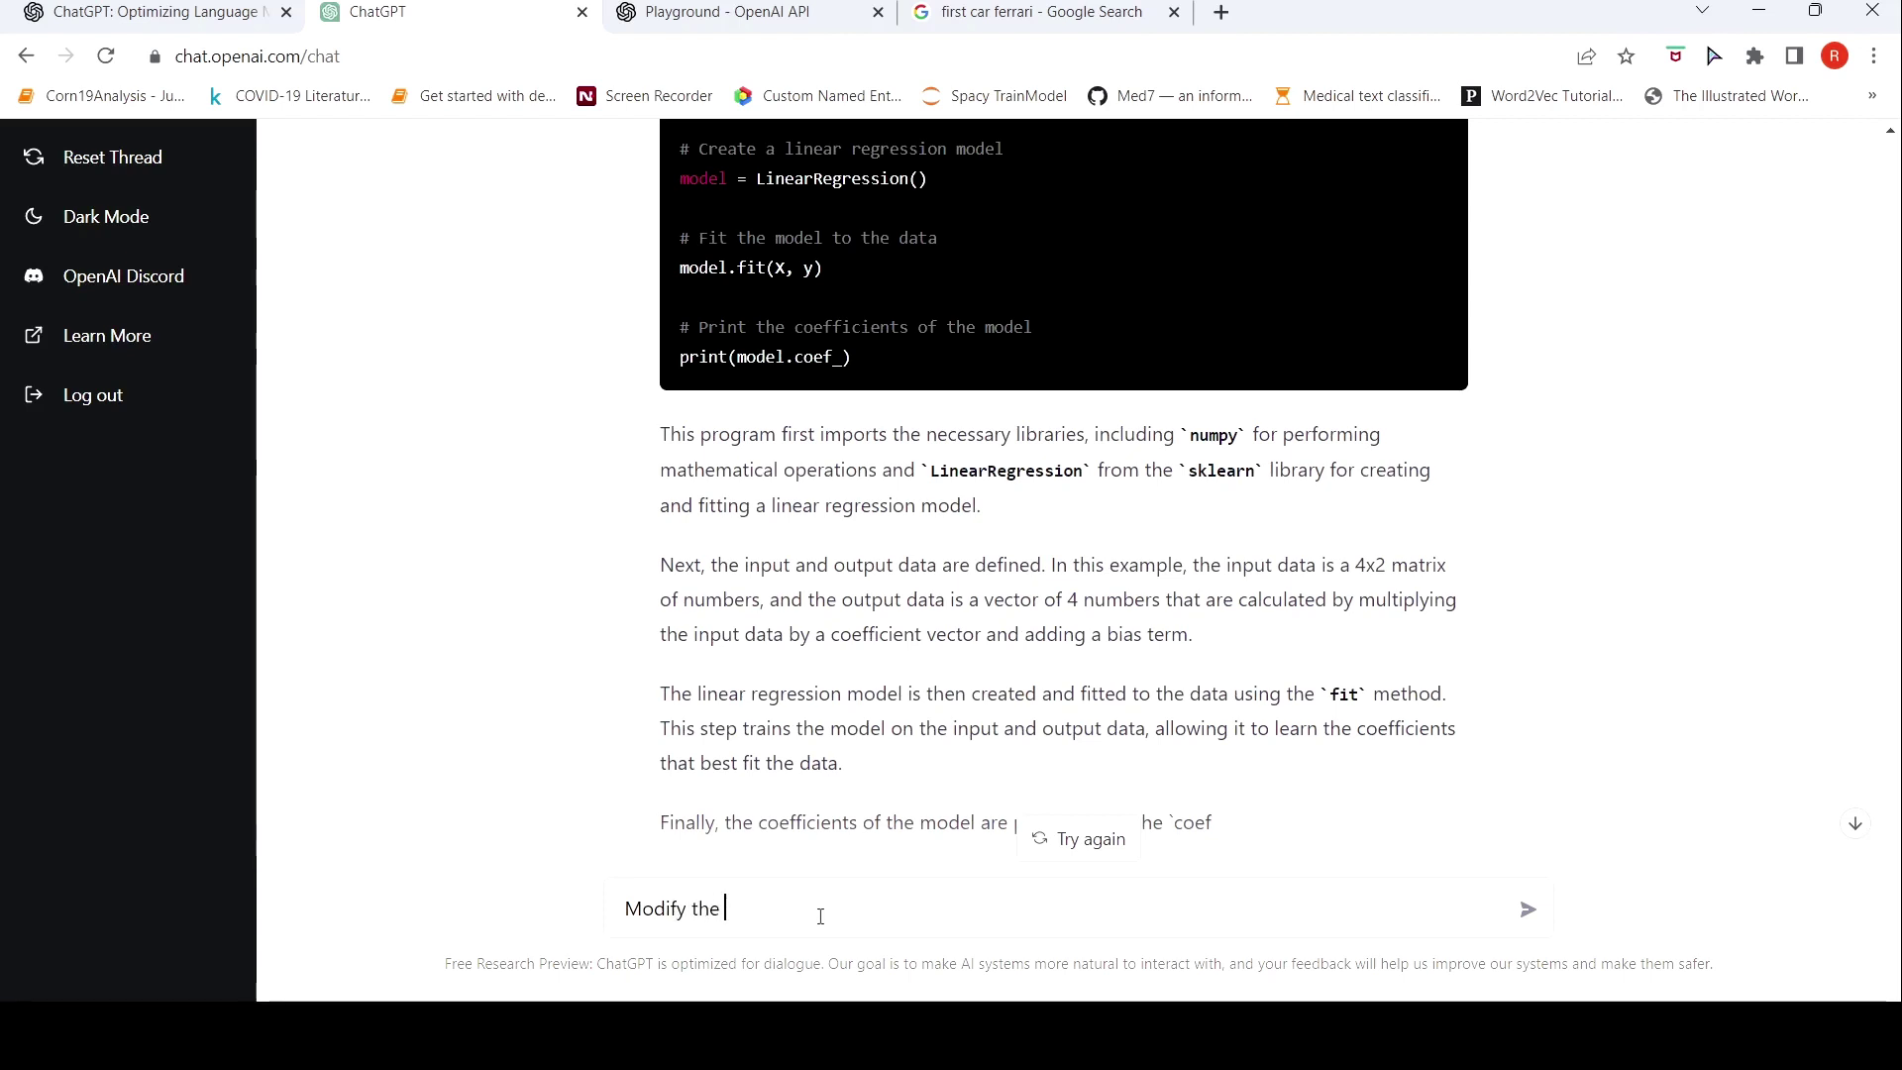
text(above code w)
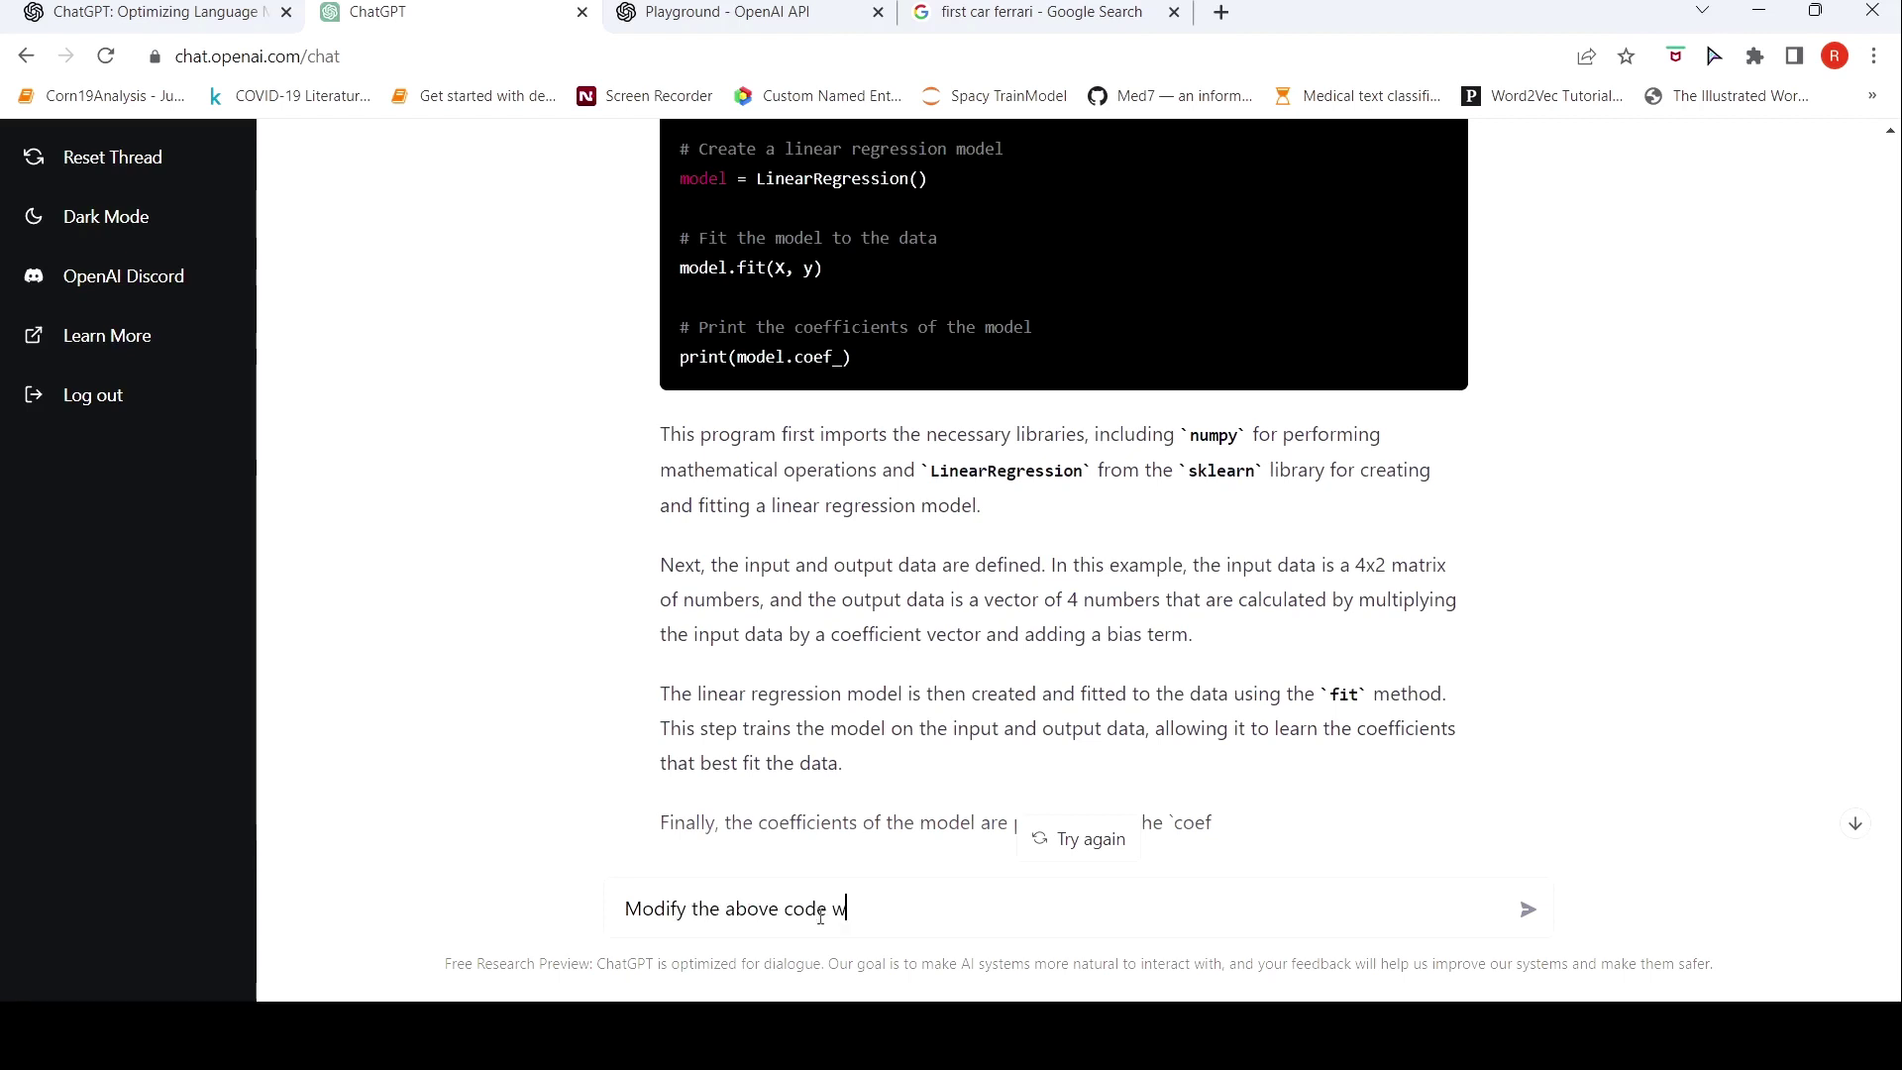
text(ith)
text( test train spk)
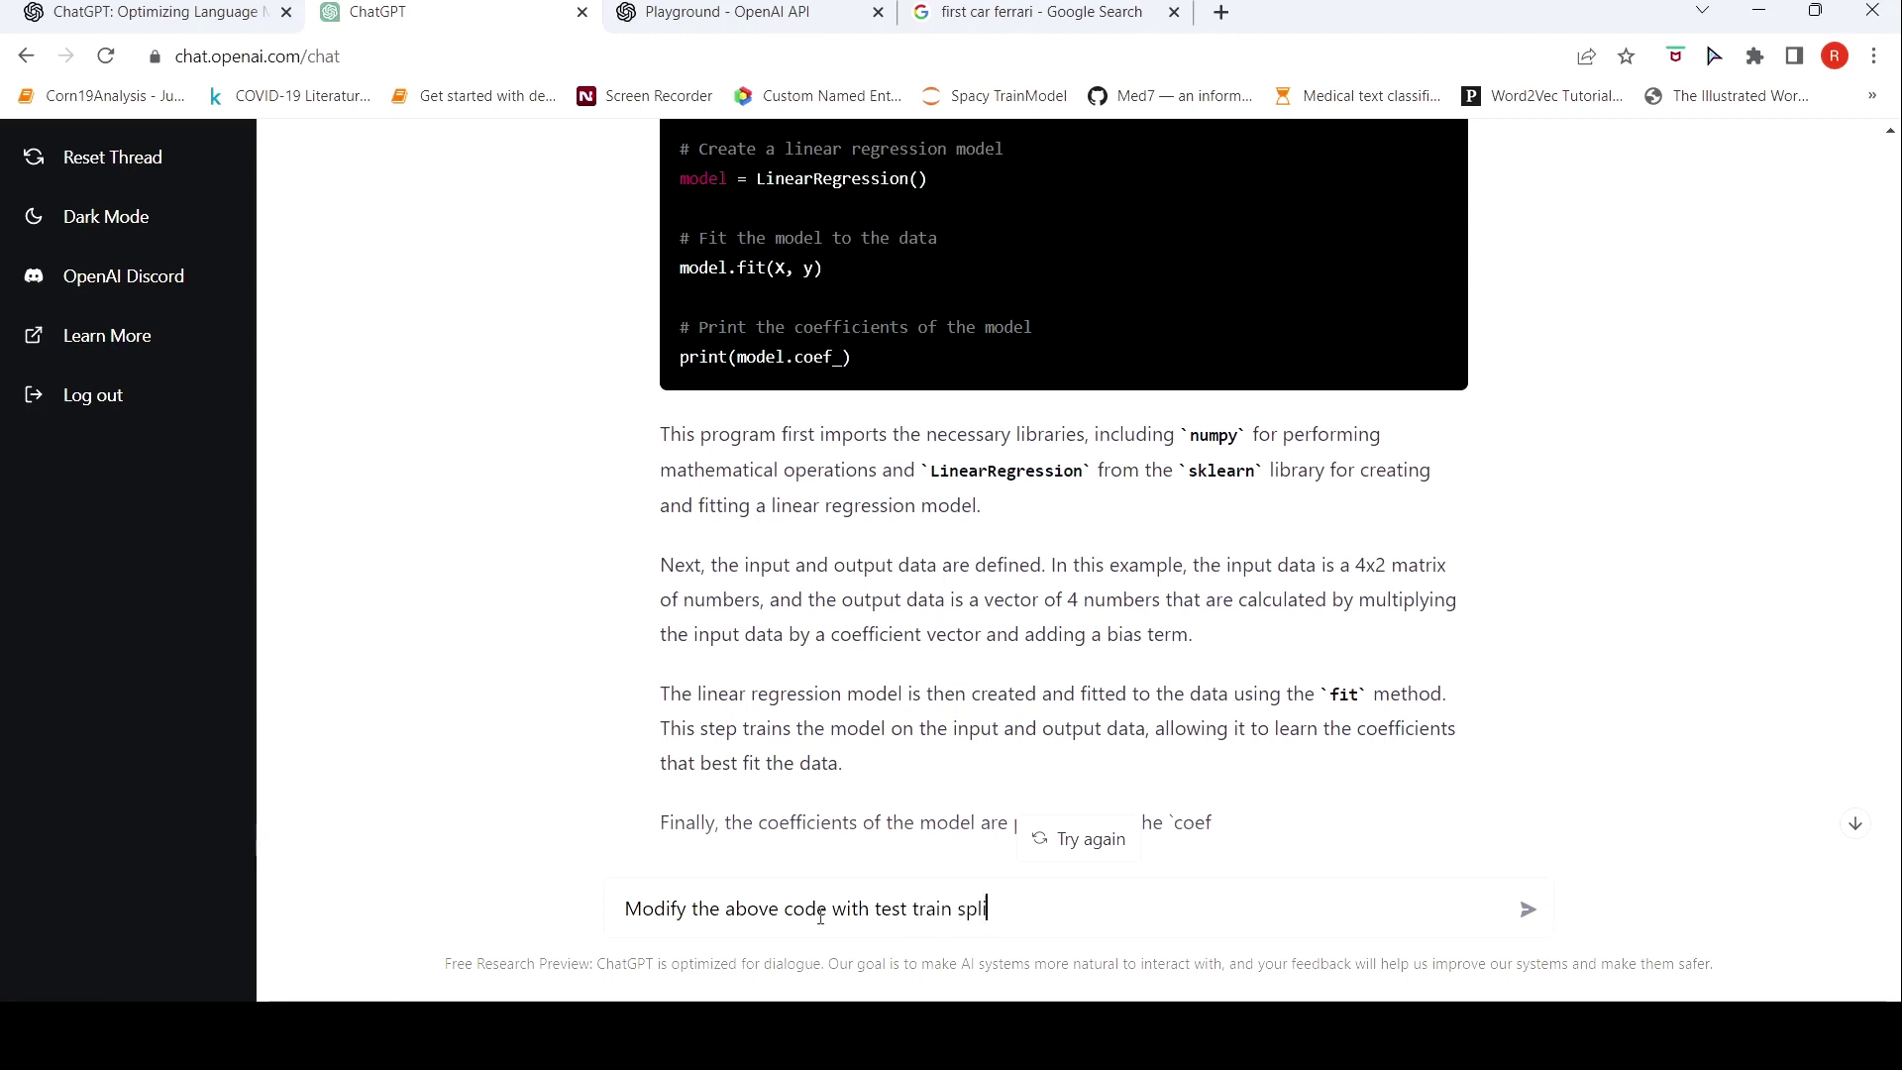
text(lit pof)
key(BackSpace)
key(BackSpace)
key(BackSpace)
text(of data)
key(Return)
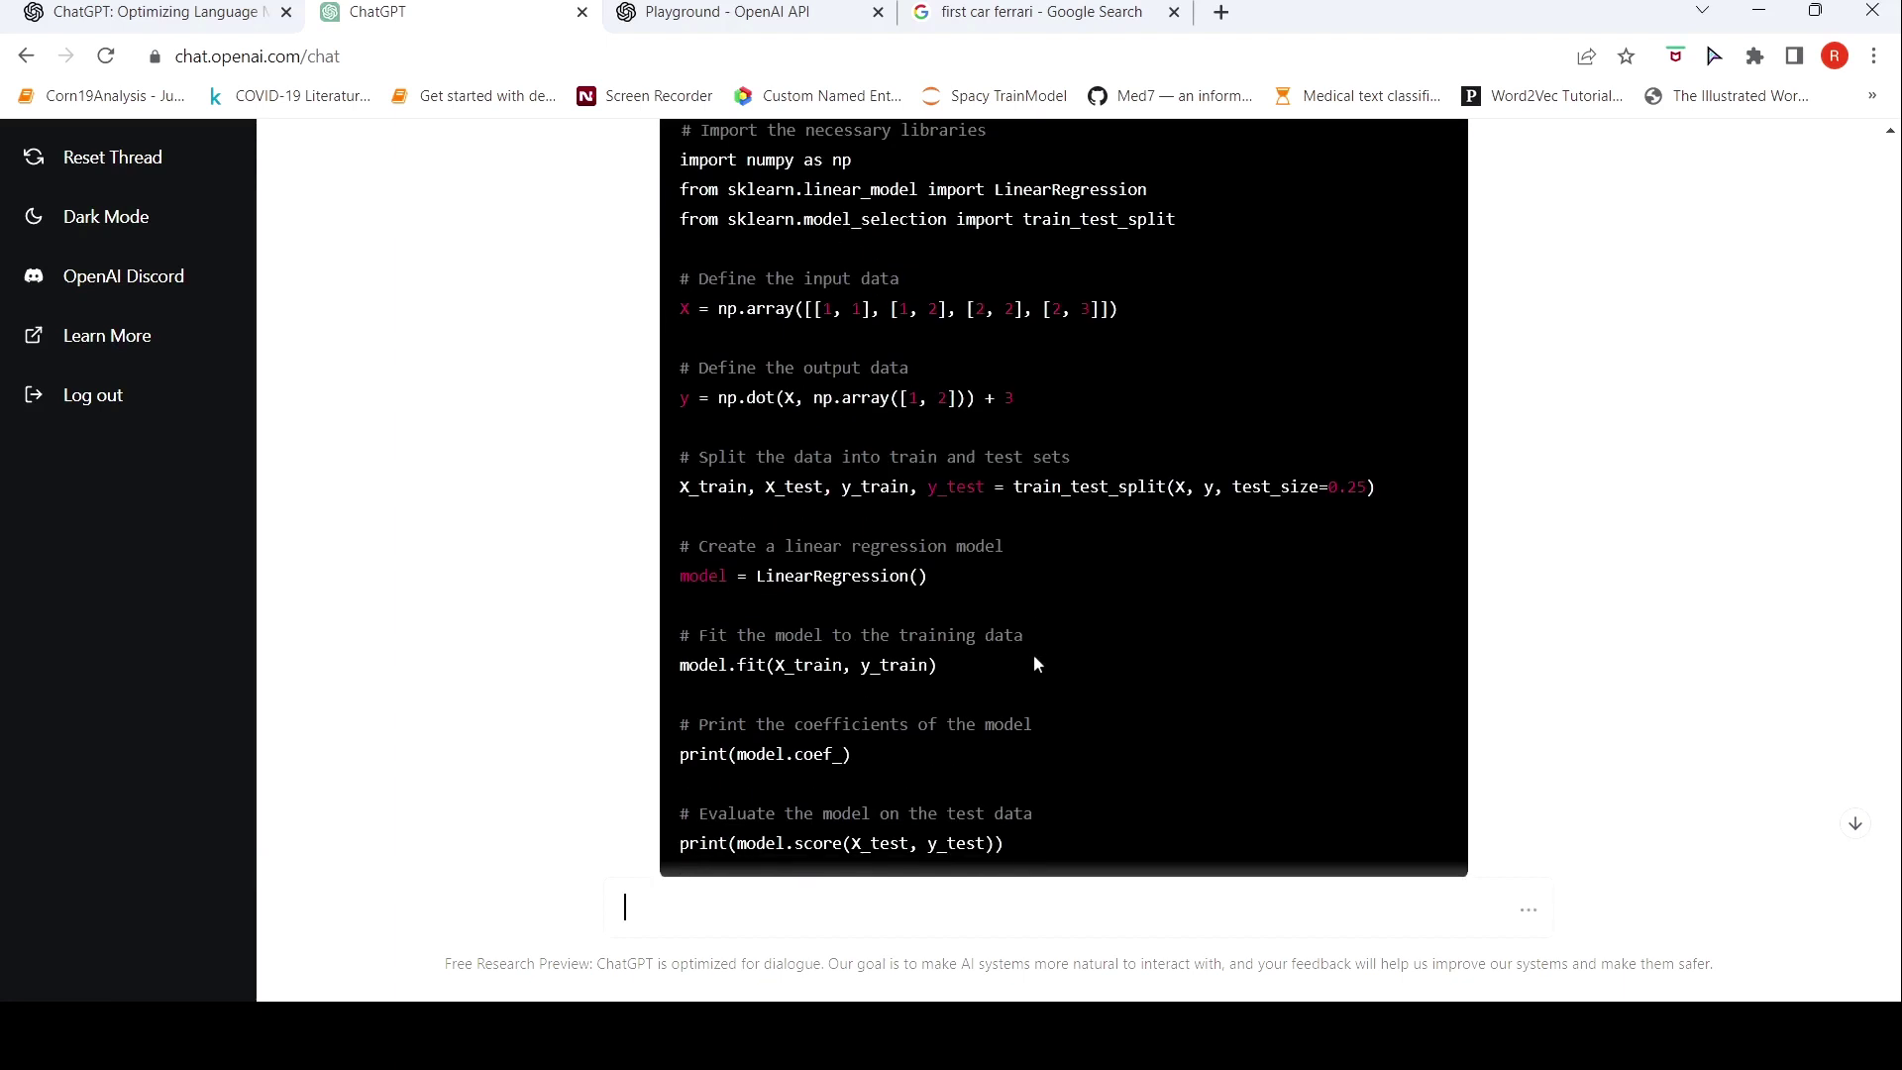
scroll(1035, 662, up, 6)
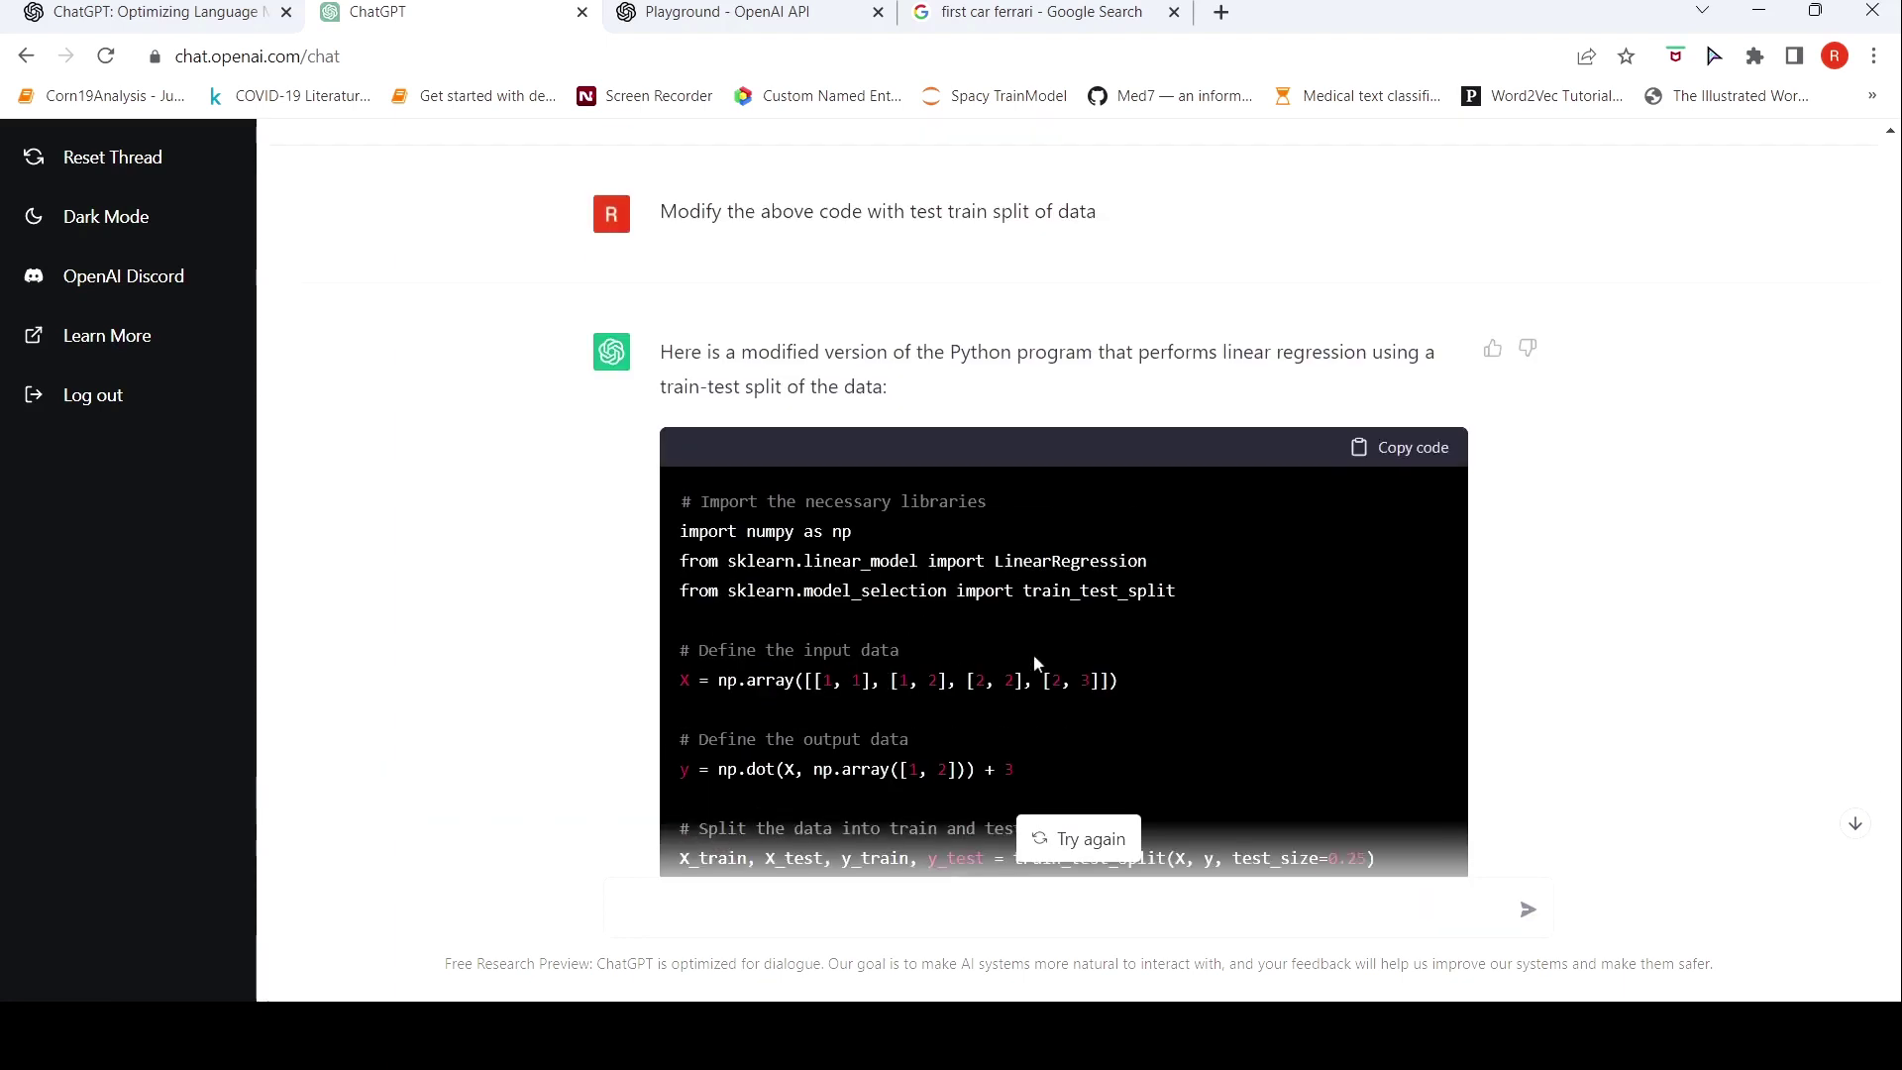
scroll(1033, 654, down, 6)
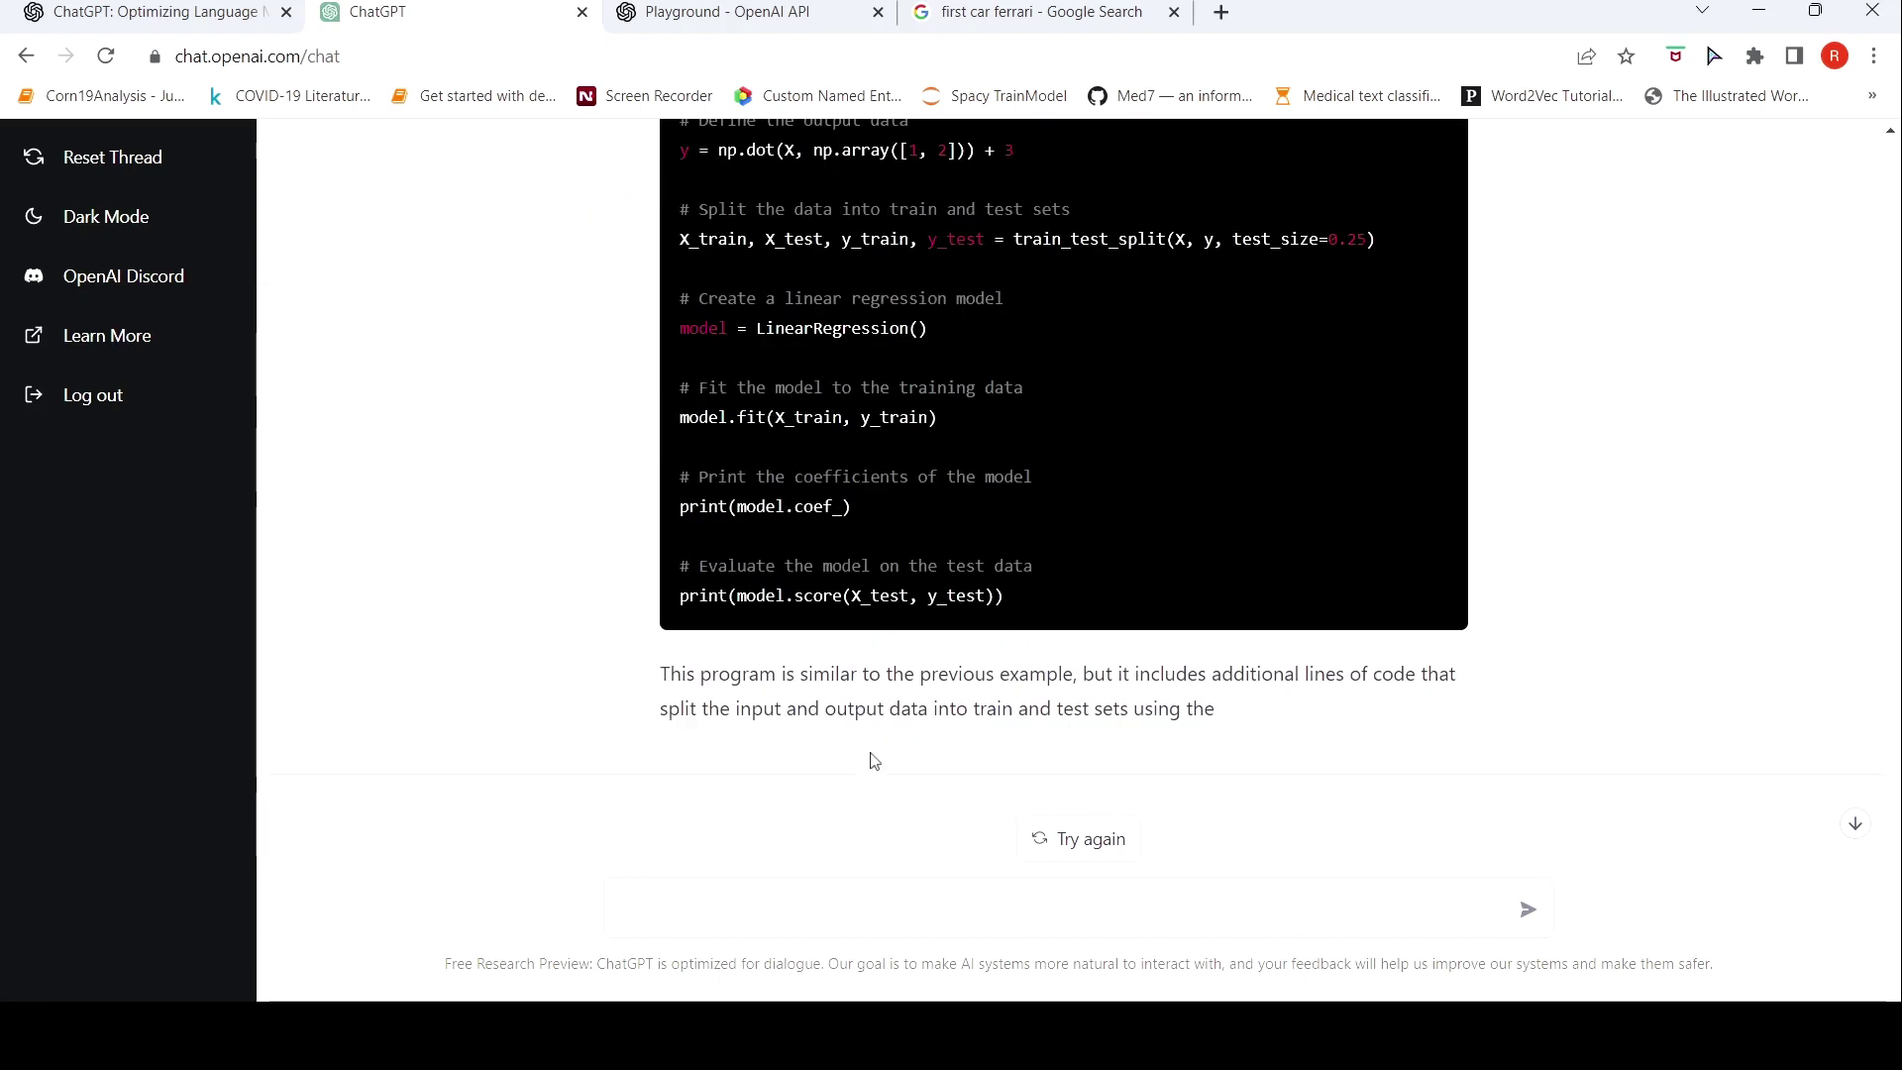
Send ChatGPT the request 'Modify the above code to perform logistic regression'
text(Modify the a)
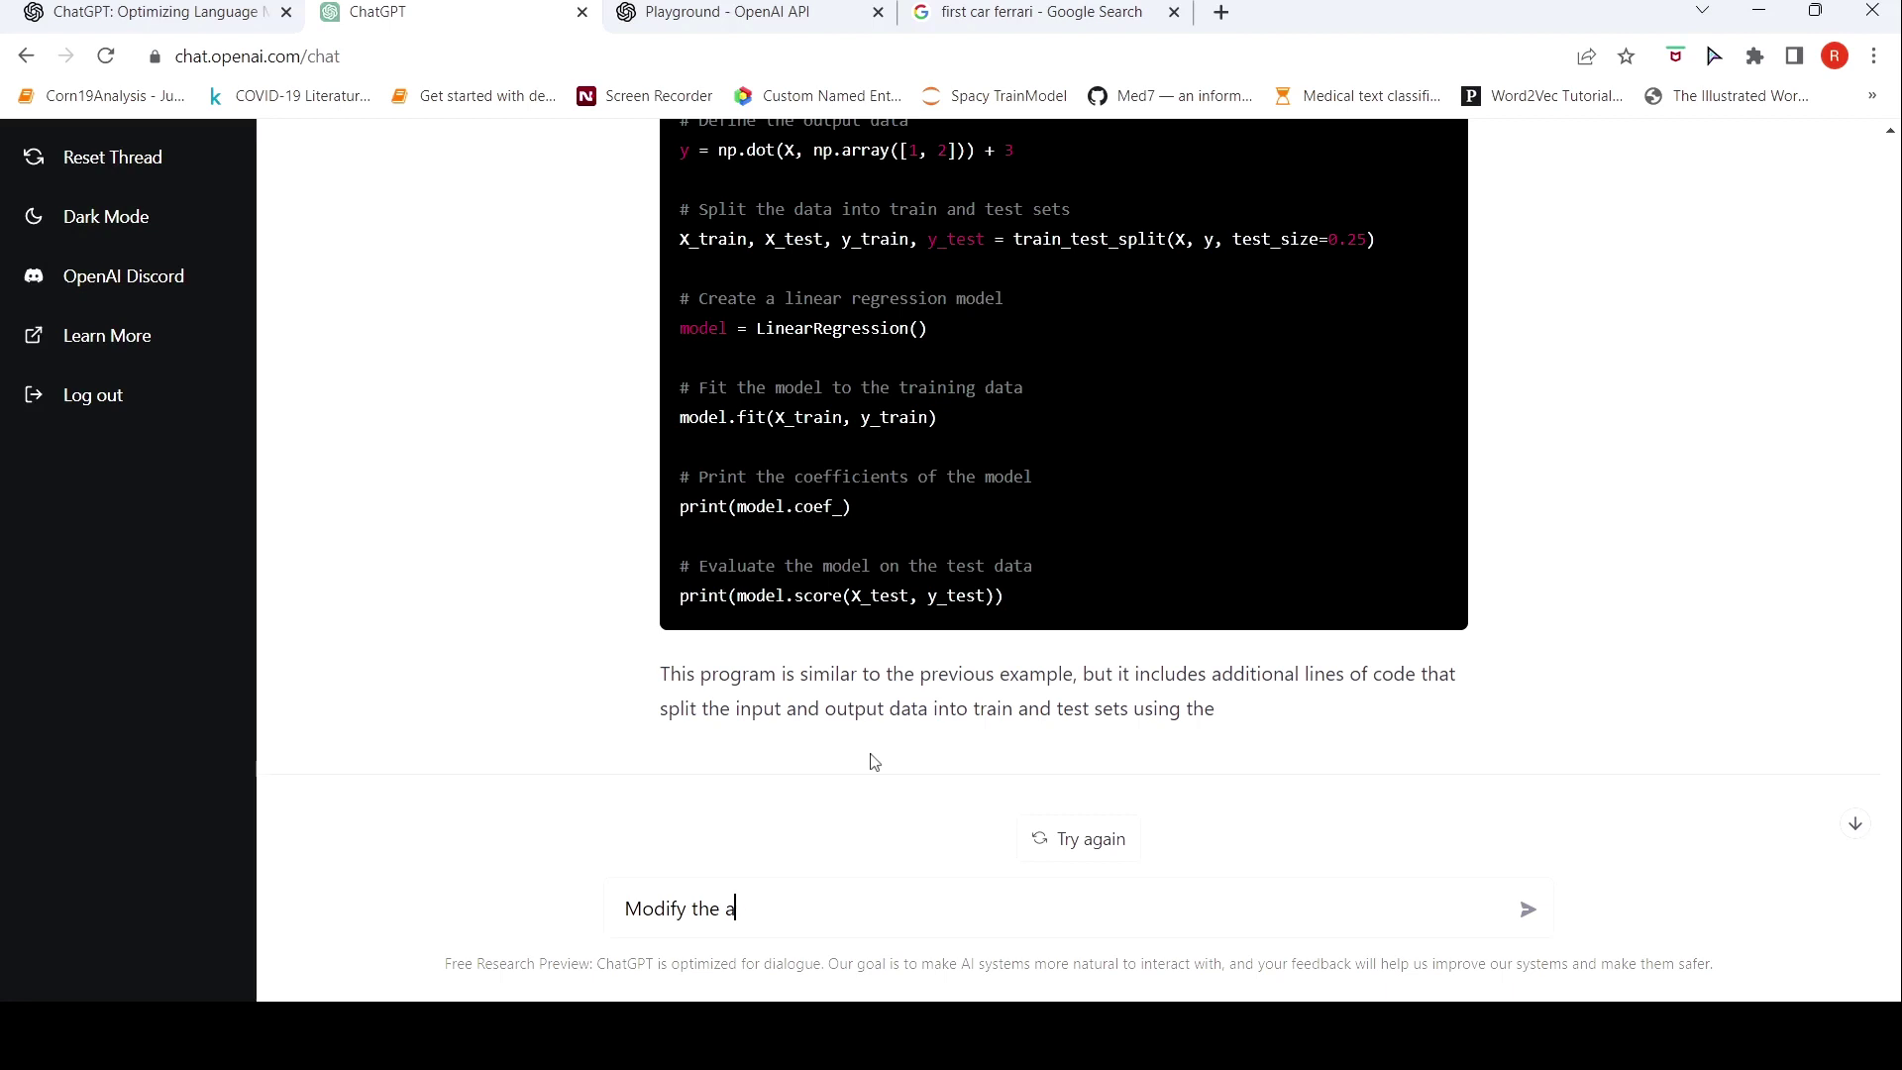
text(bove coi)
key(BackSpace)
text(de and create a )
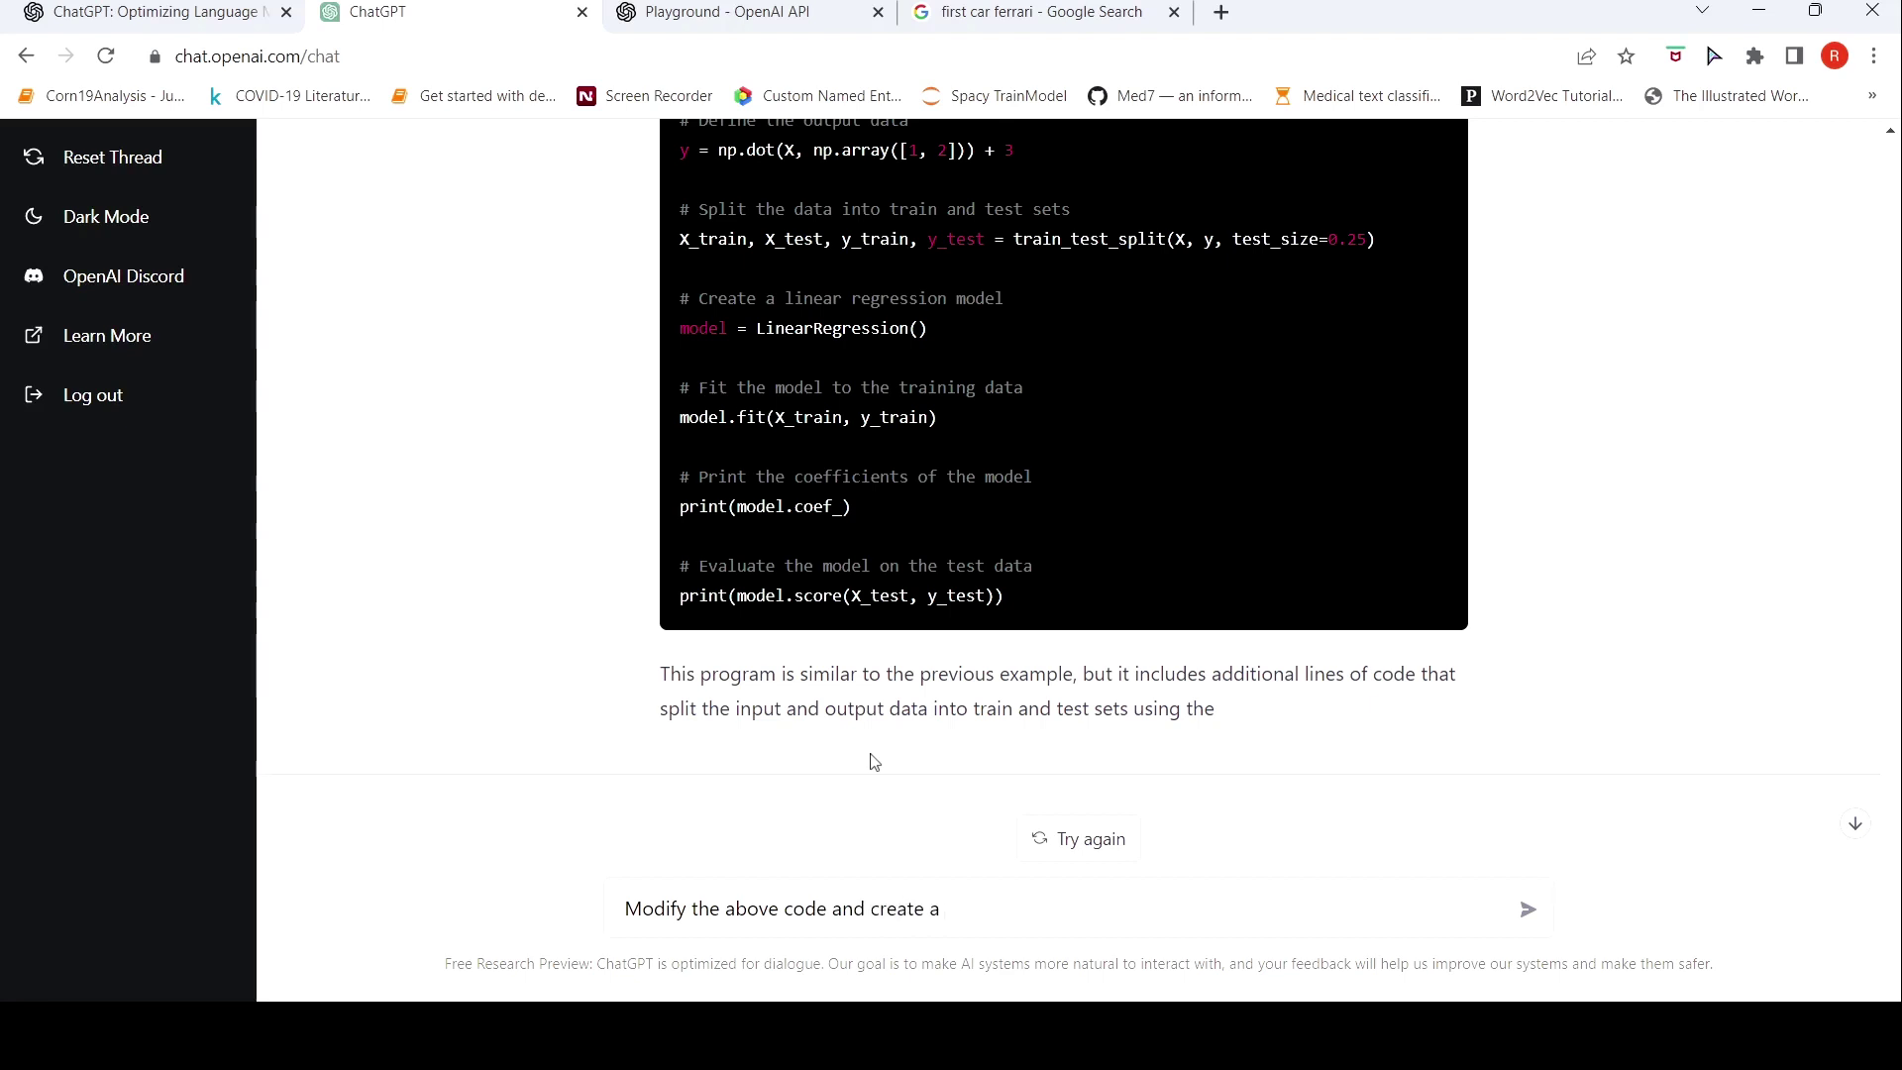
text(SV)
text(M)
key(BackSpace)
key(BackSpace)
key(BackSpace)
key(BackSpace)
key(BackSpace)
key(BackSpace)
key(BackSpace)
key(BackSpace)
key(BackSpace)
key(BackSpace)
key(BackSpace)
key(BackSpace)
text(perform)
key(BackSpace)
key(BackSpace)
key(BackSpace)
key(BackSpace)
key(BackSpace)
key(BackSpace)
key(BackSpace)
key(BackSpace)
key(BackSpace)
key(BackSpace)
key(BackSpace)
text(on)
key(BackSpace)
text(to perform logistic regression)
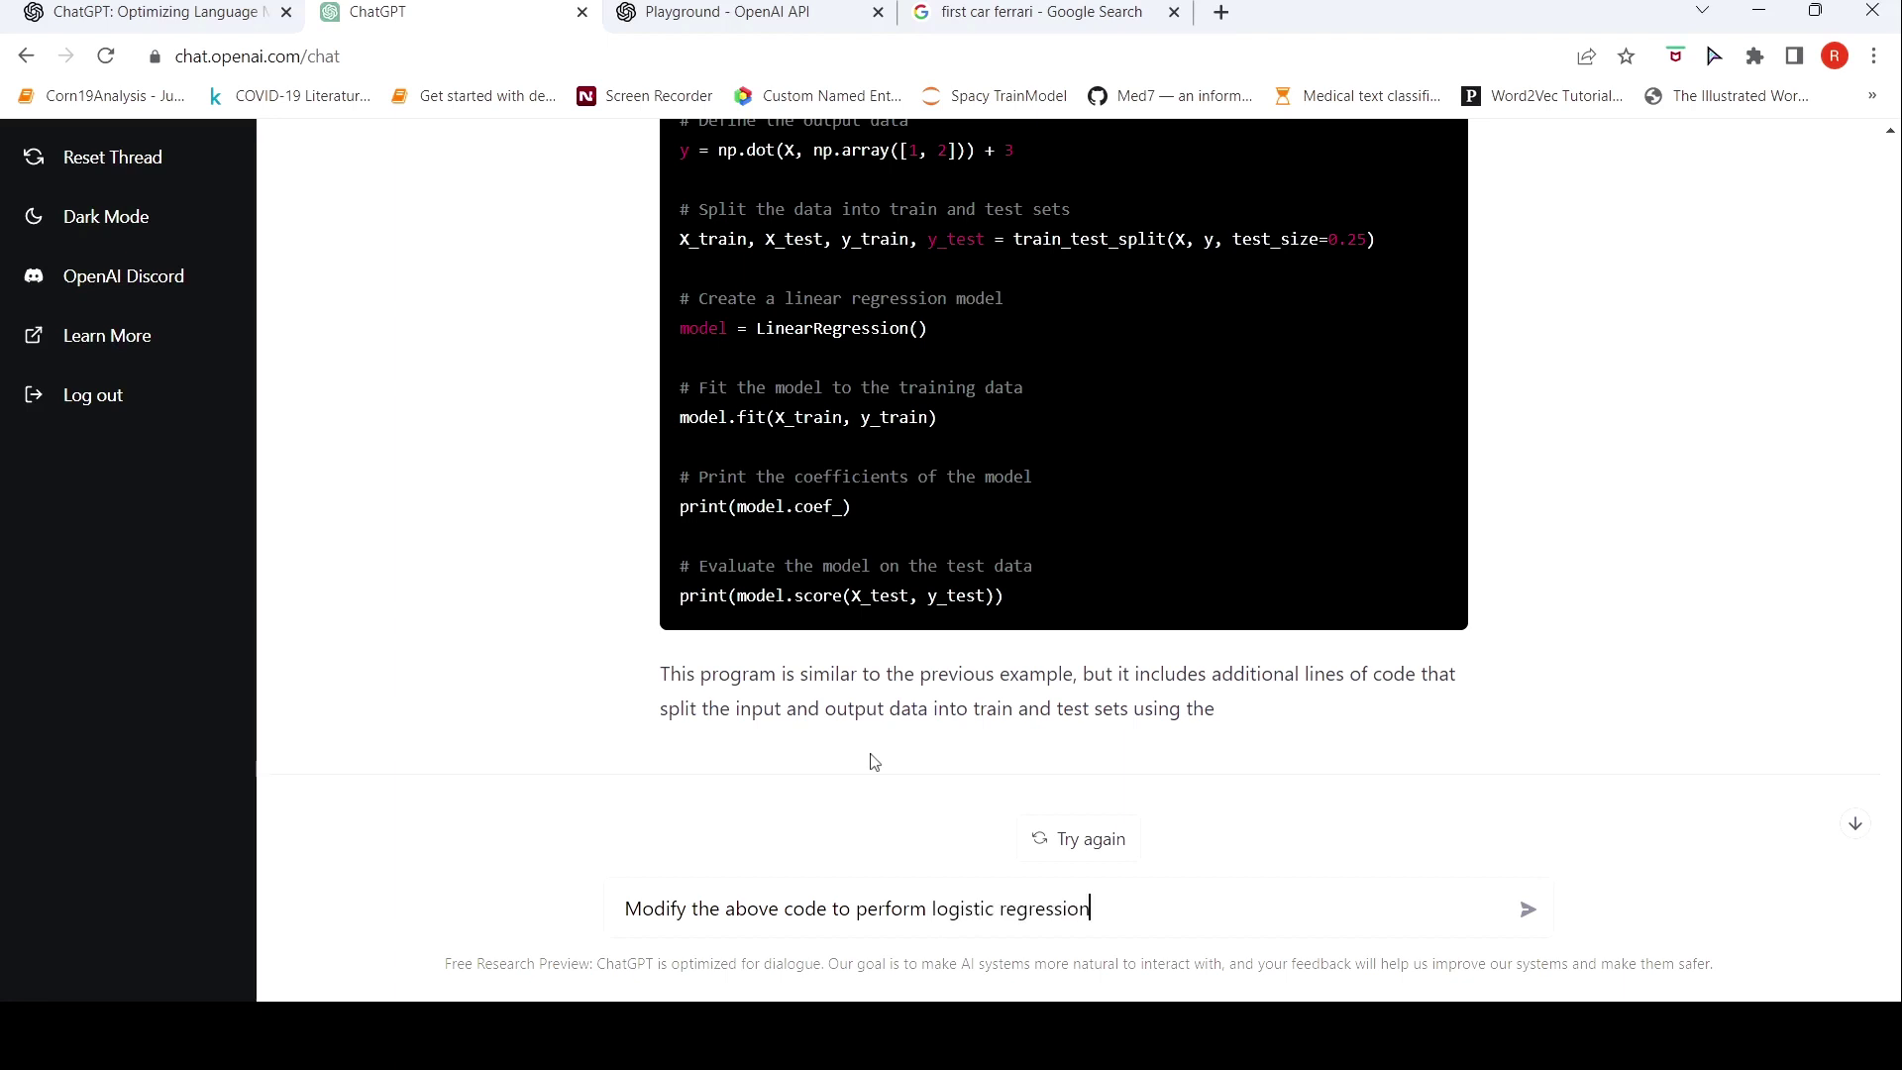
key(Return)
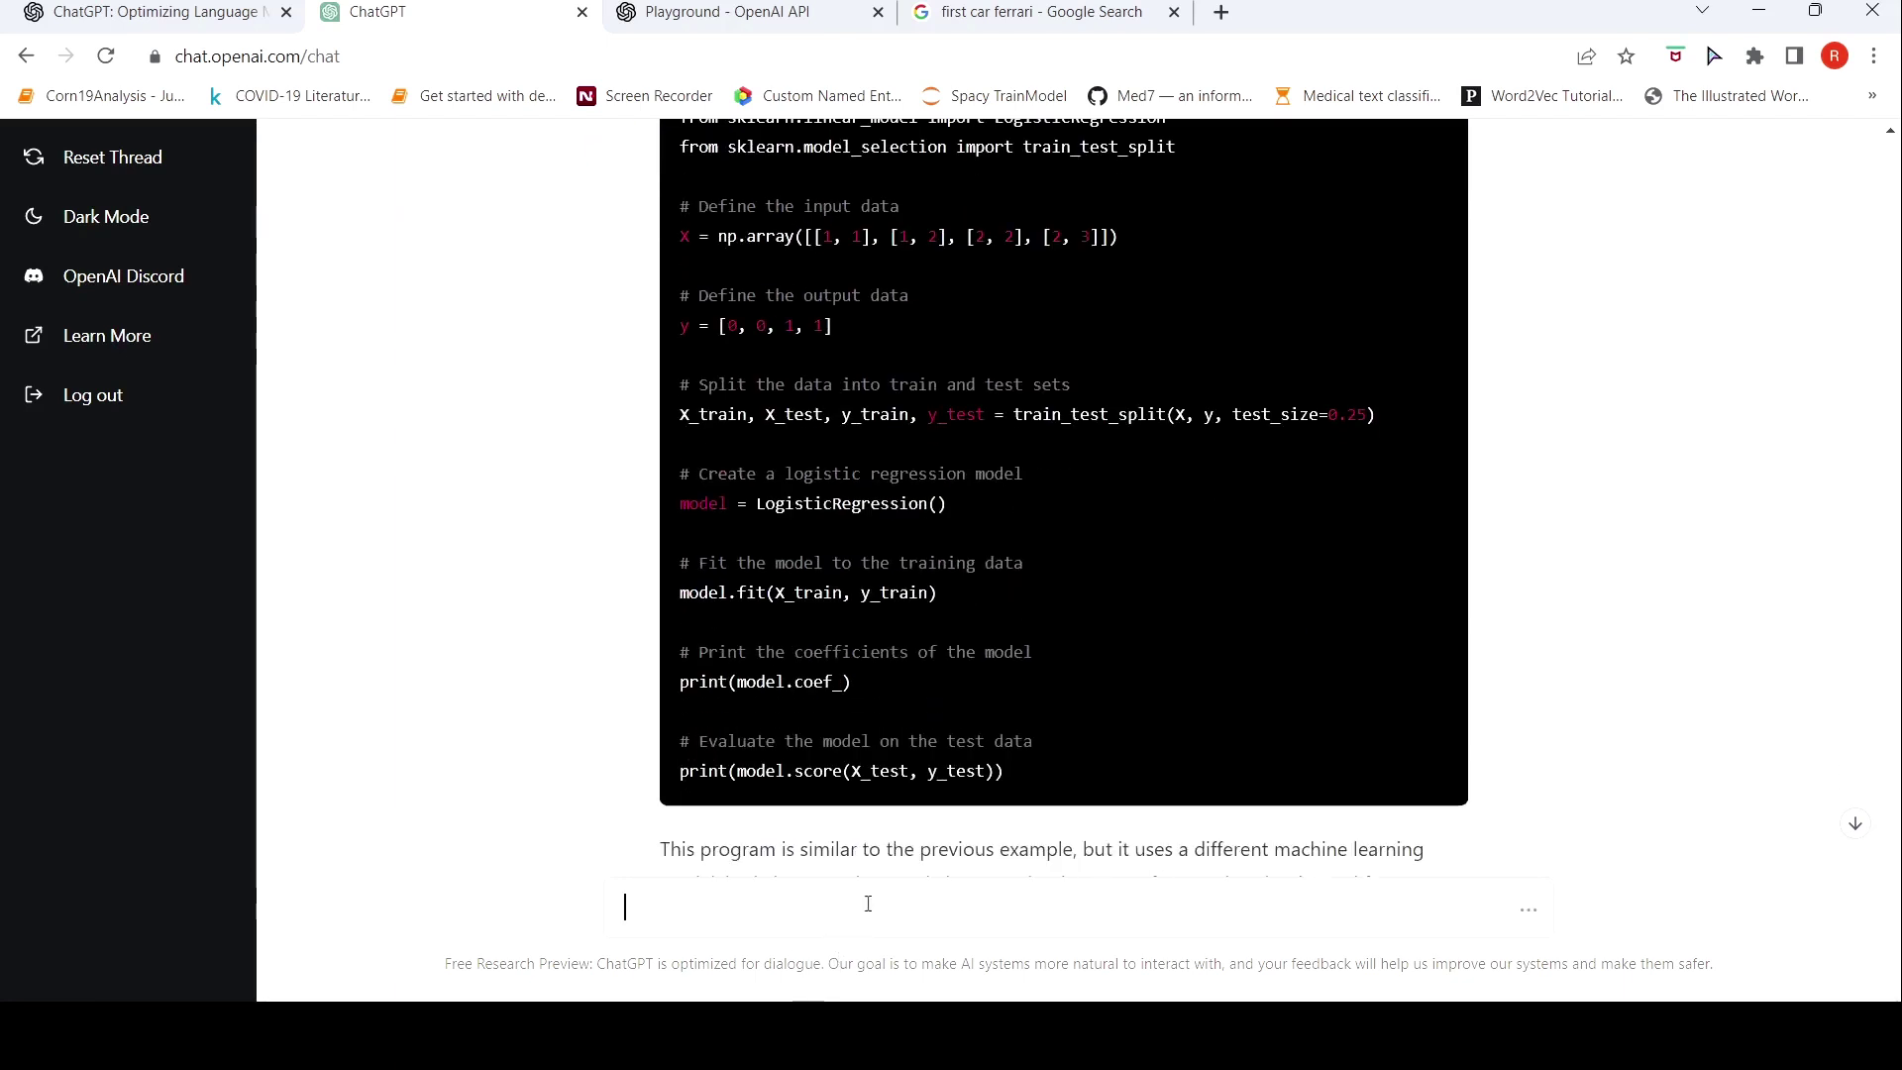
Ask ChatGPT to switch the code to a Decision Tree and increase the features to 10
text(Modify the )
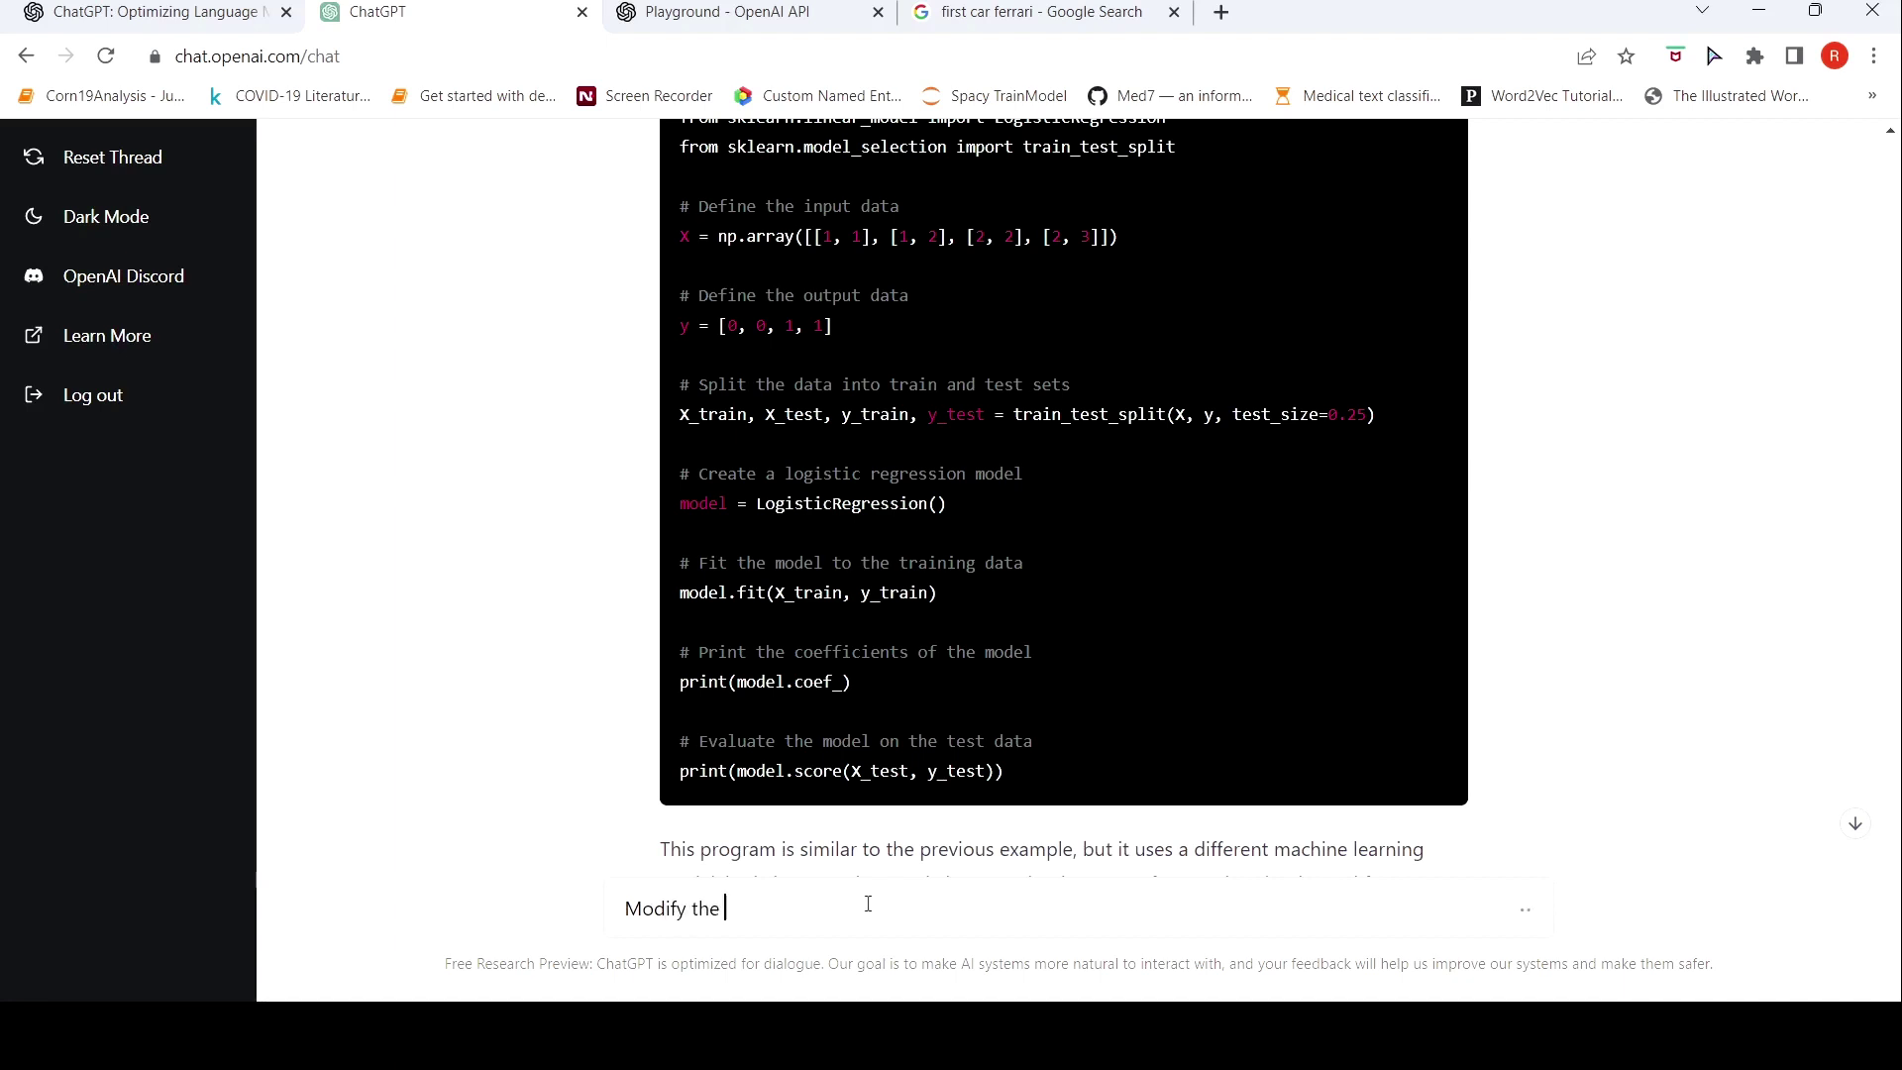
text(above code to makie)
key(BackSpace)
key(BackSpace)
text(e use of)
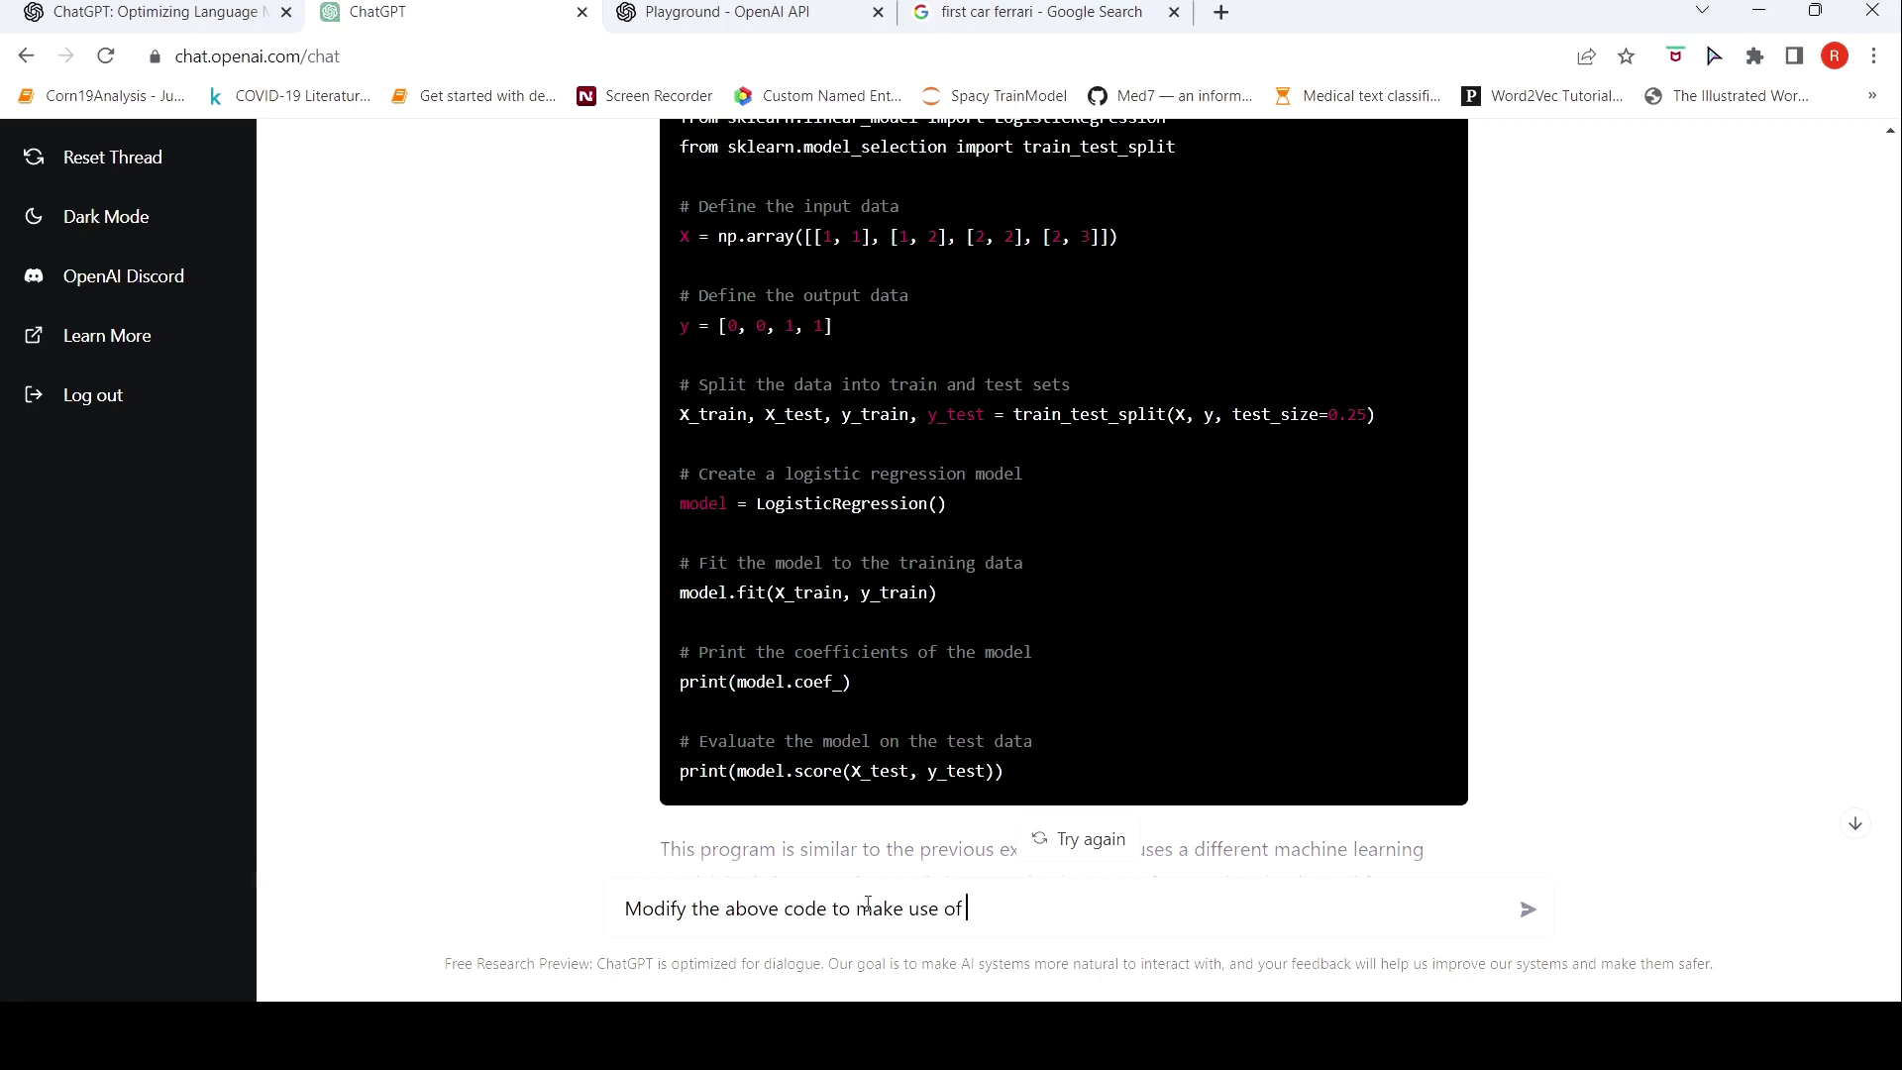
text( Decision T)
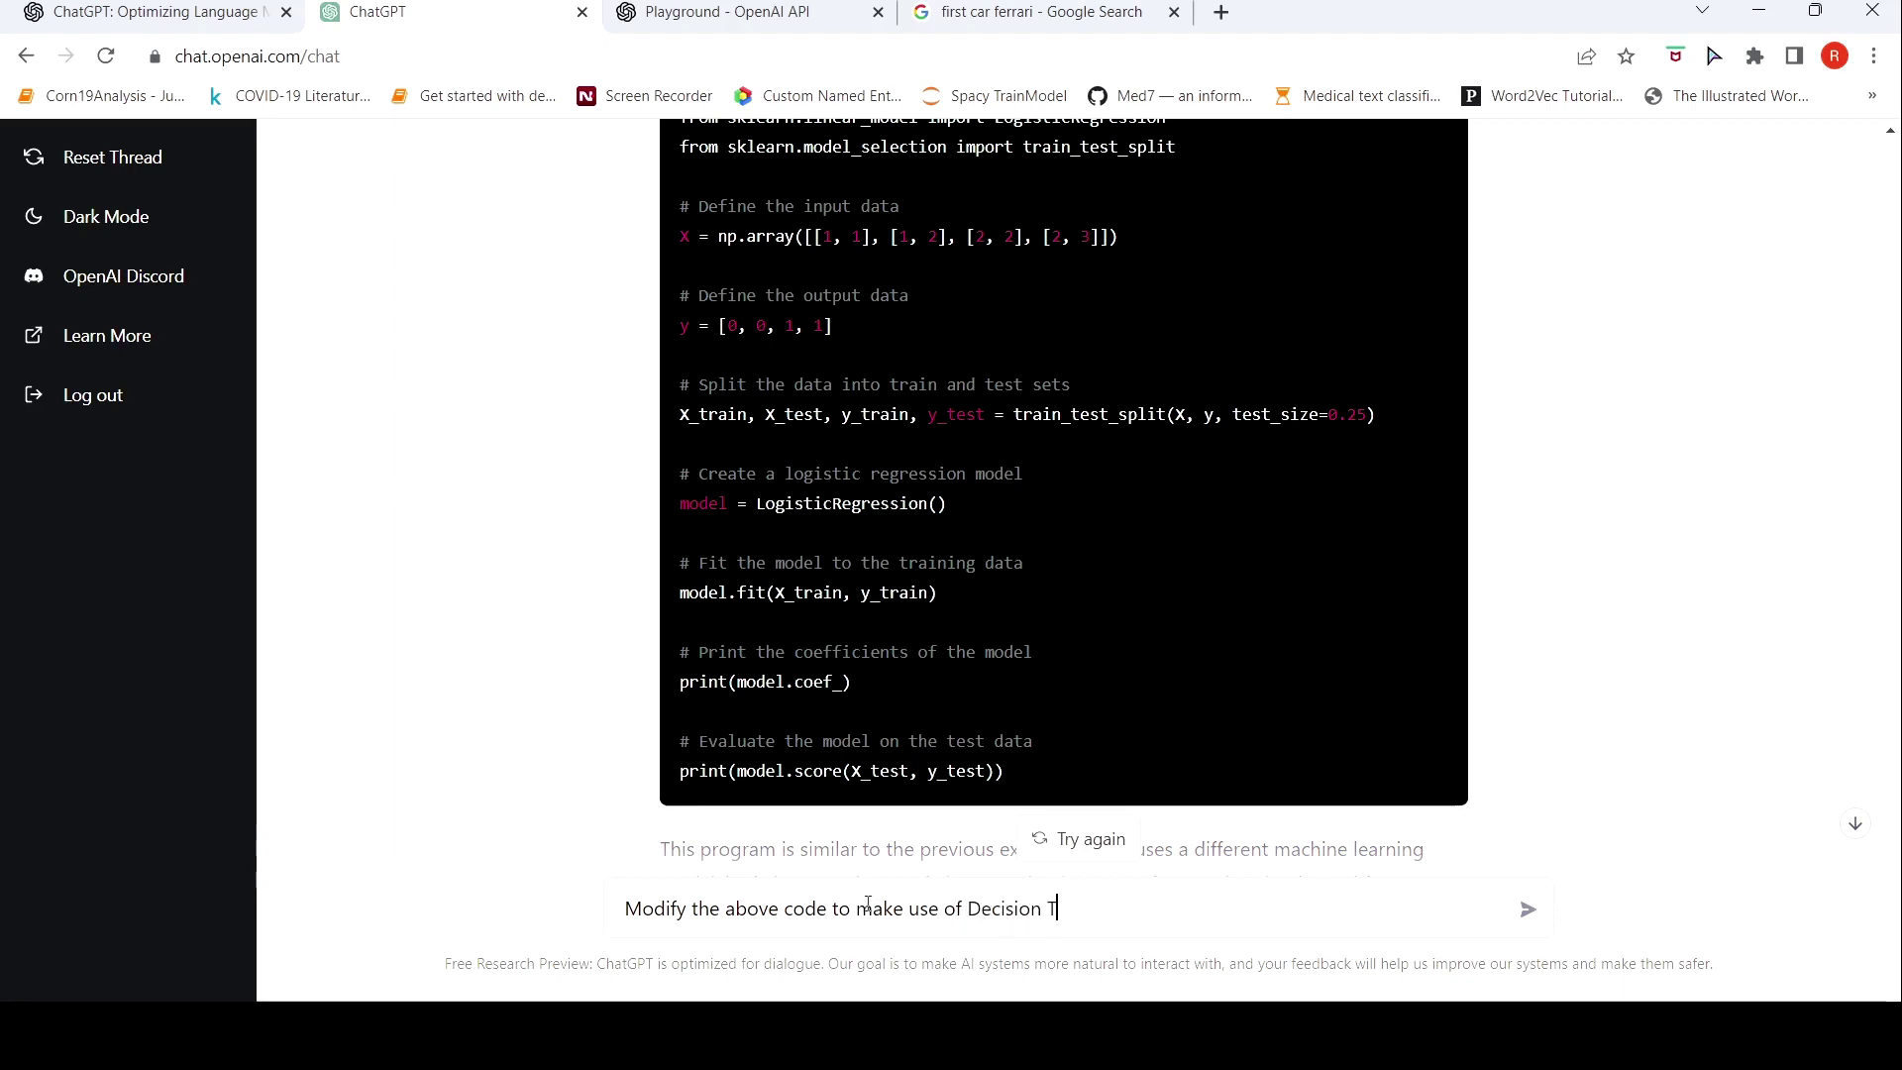
text(ree. also)
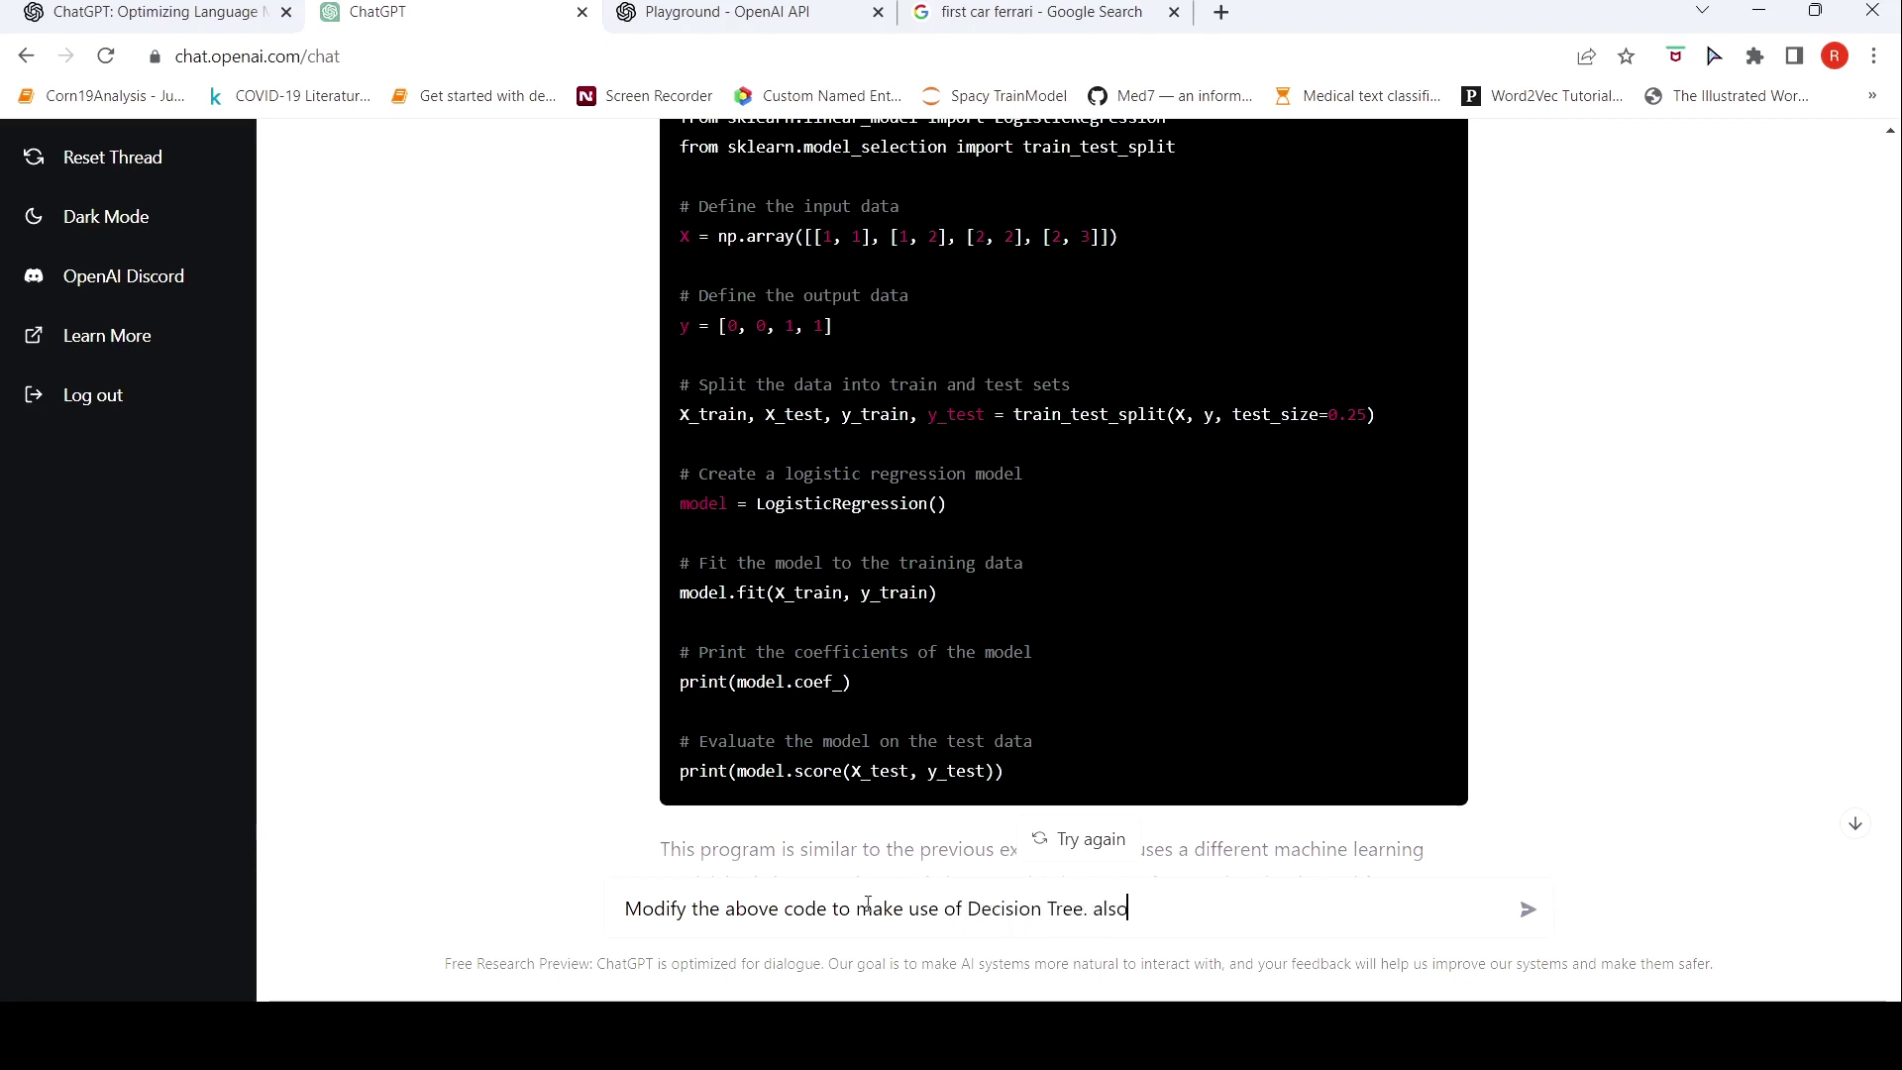
text( increa)
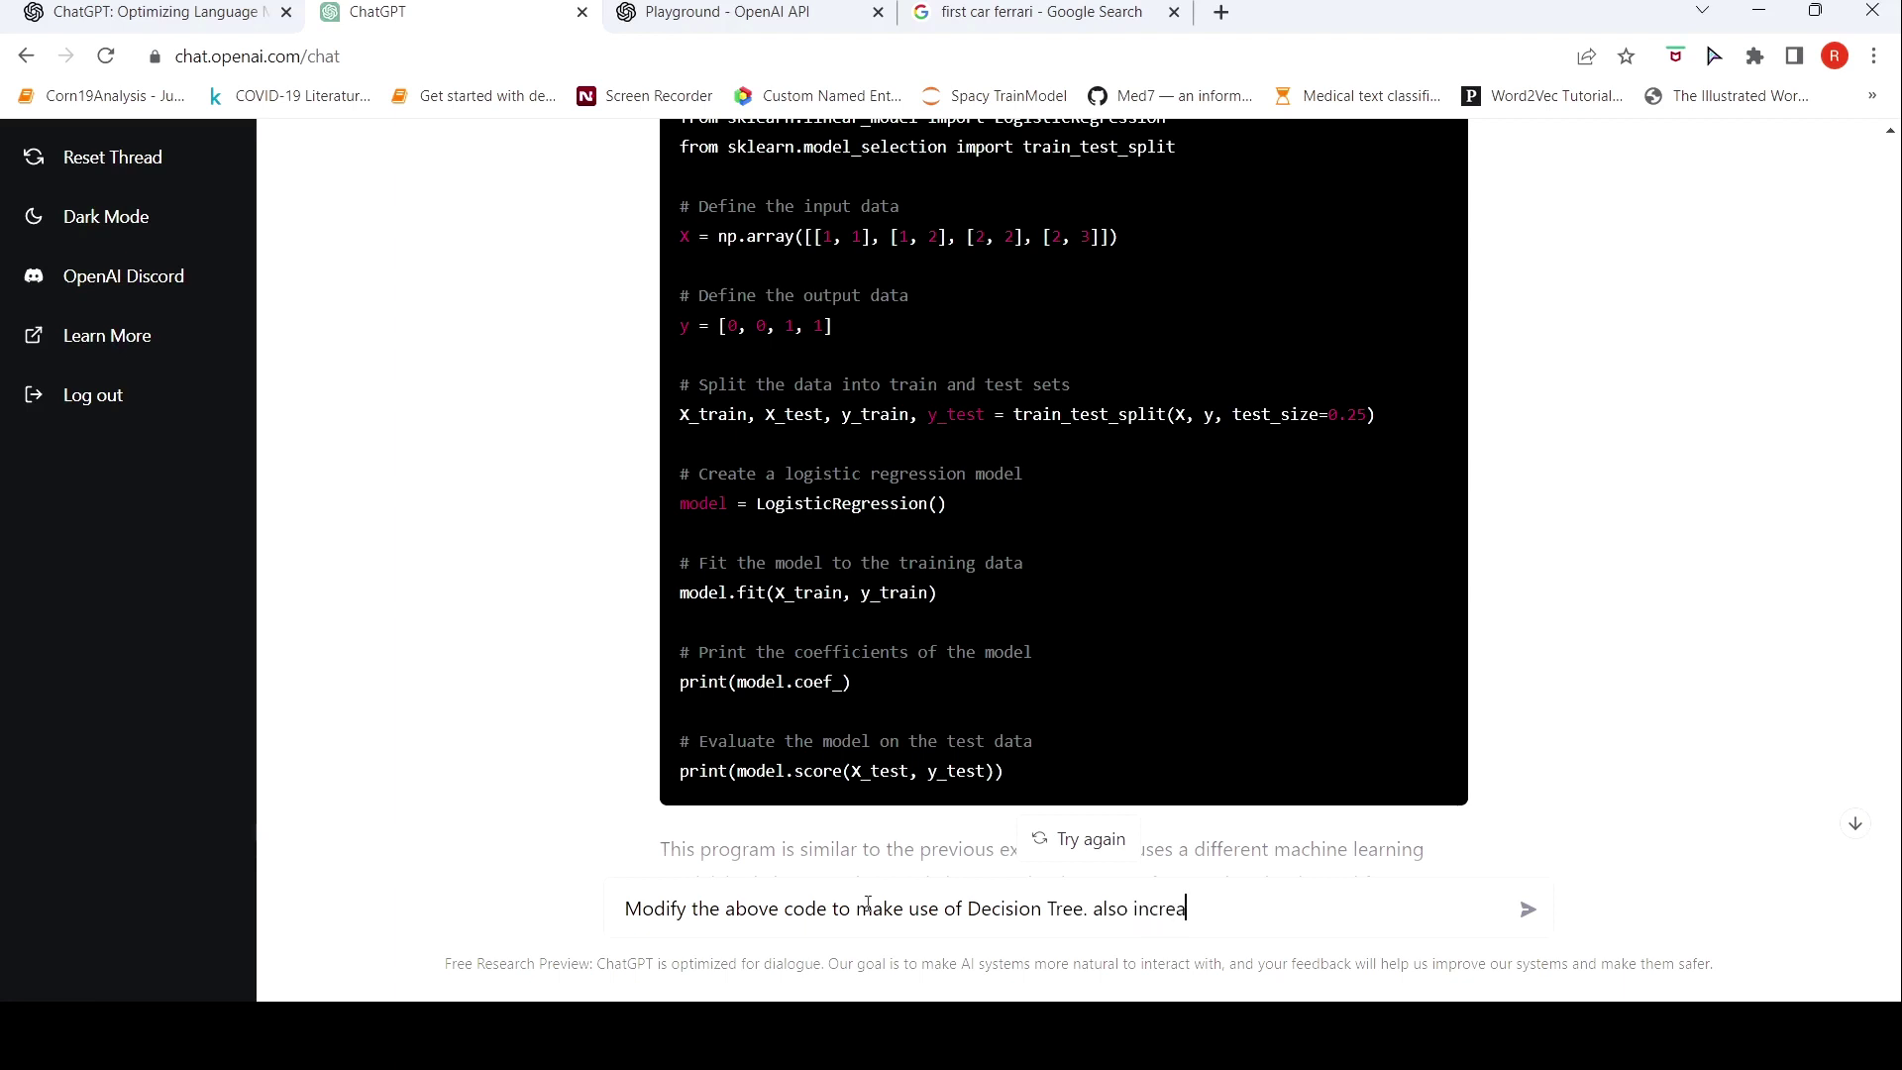
text(se the number of features )
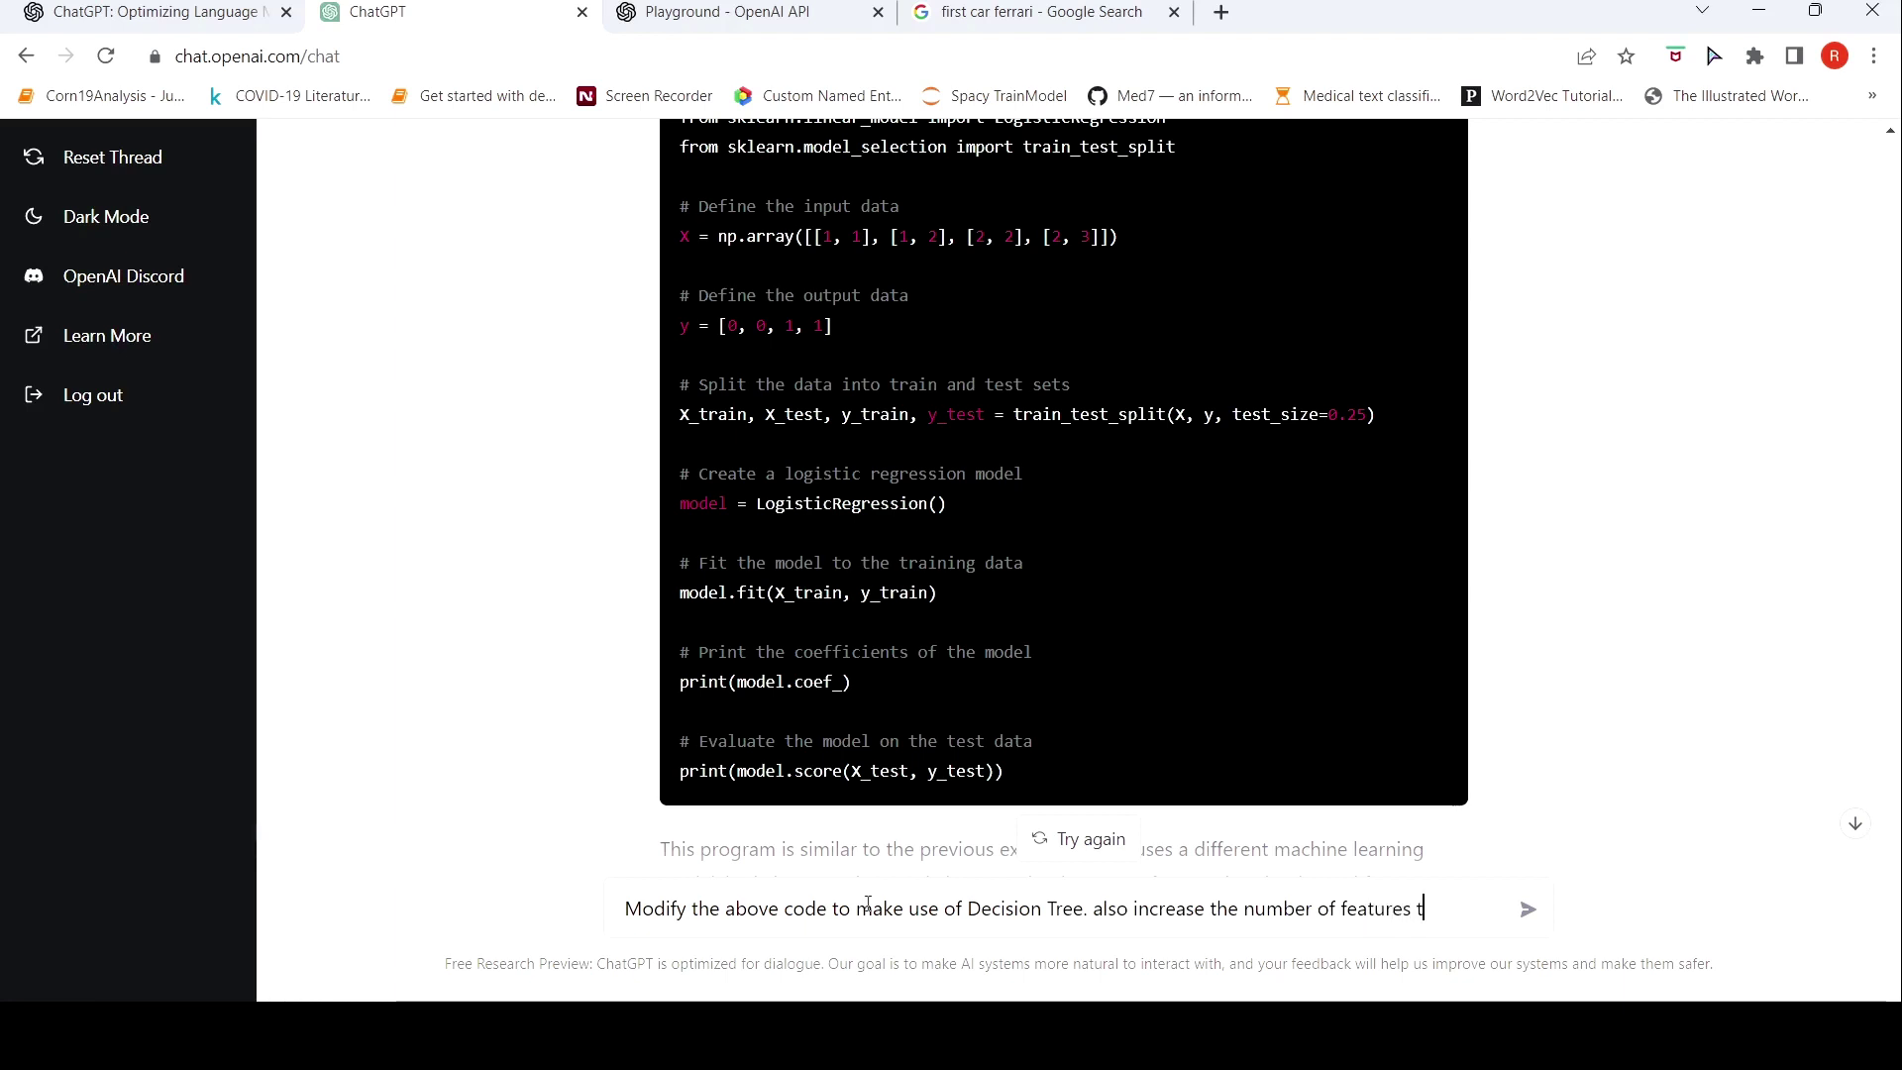
text(to 10)
key(Return)
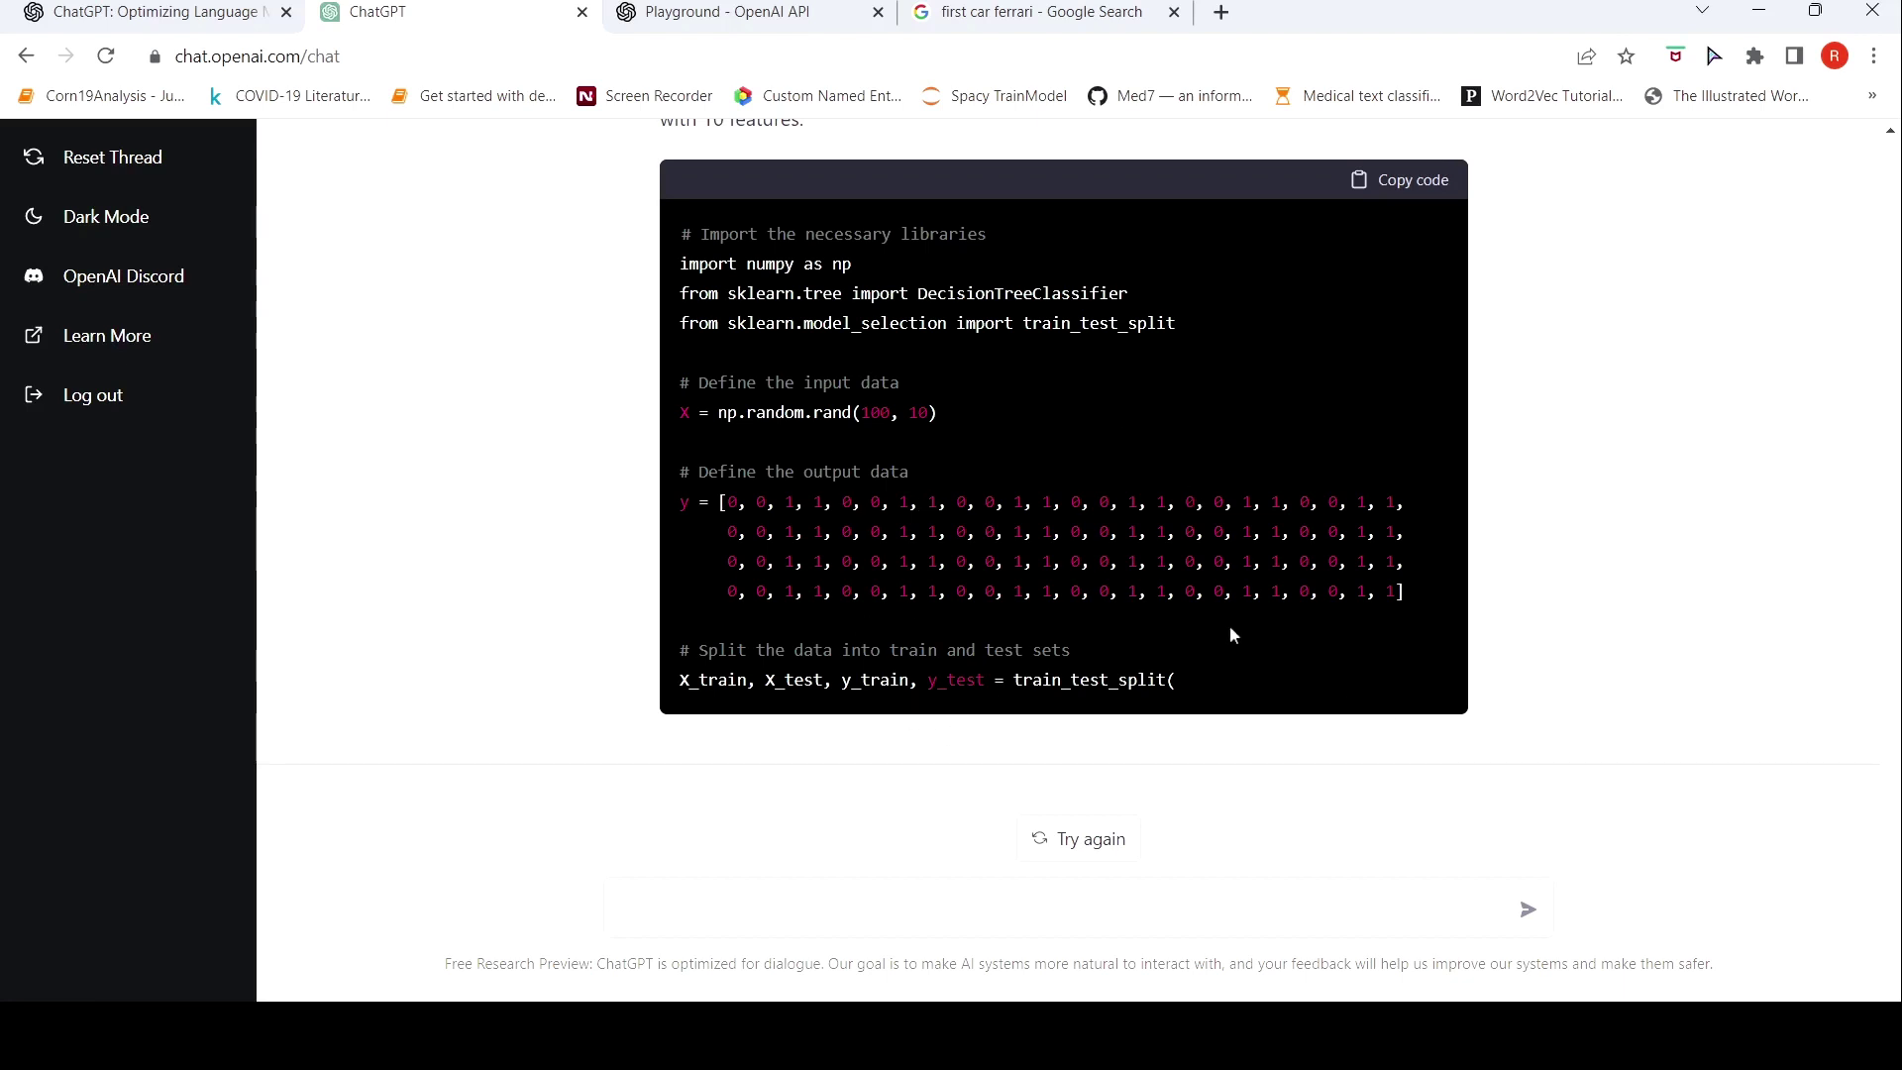
scroll(1075, 590, up, 5)
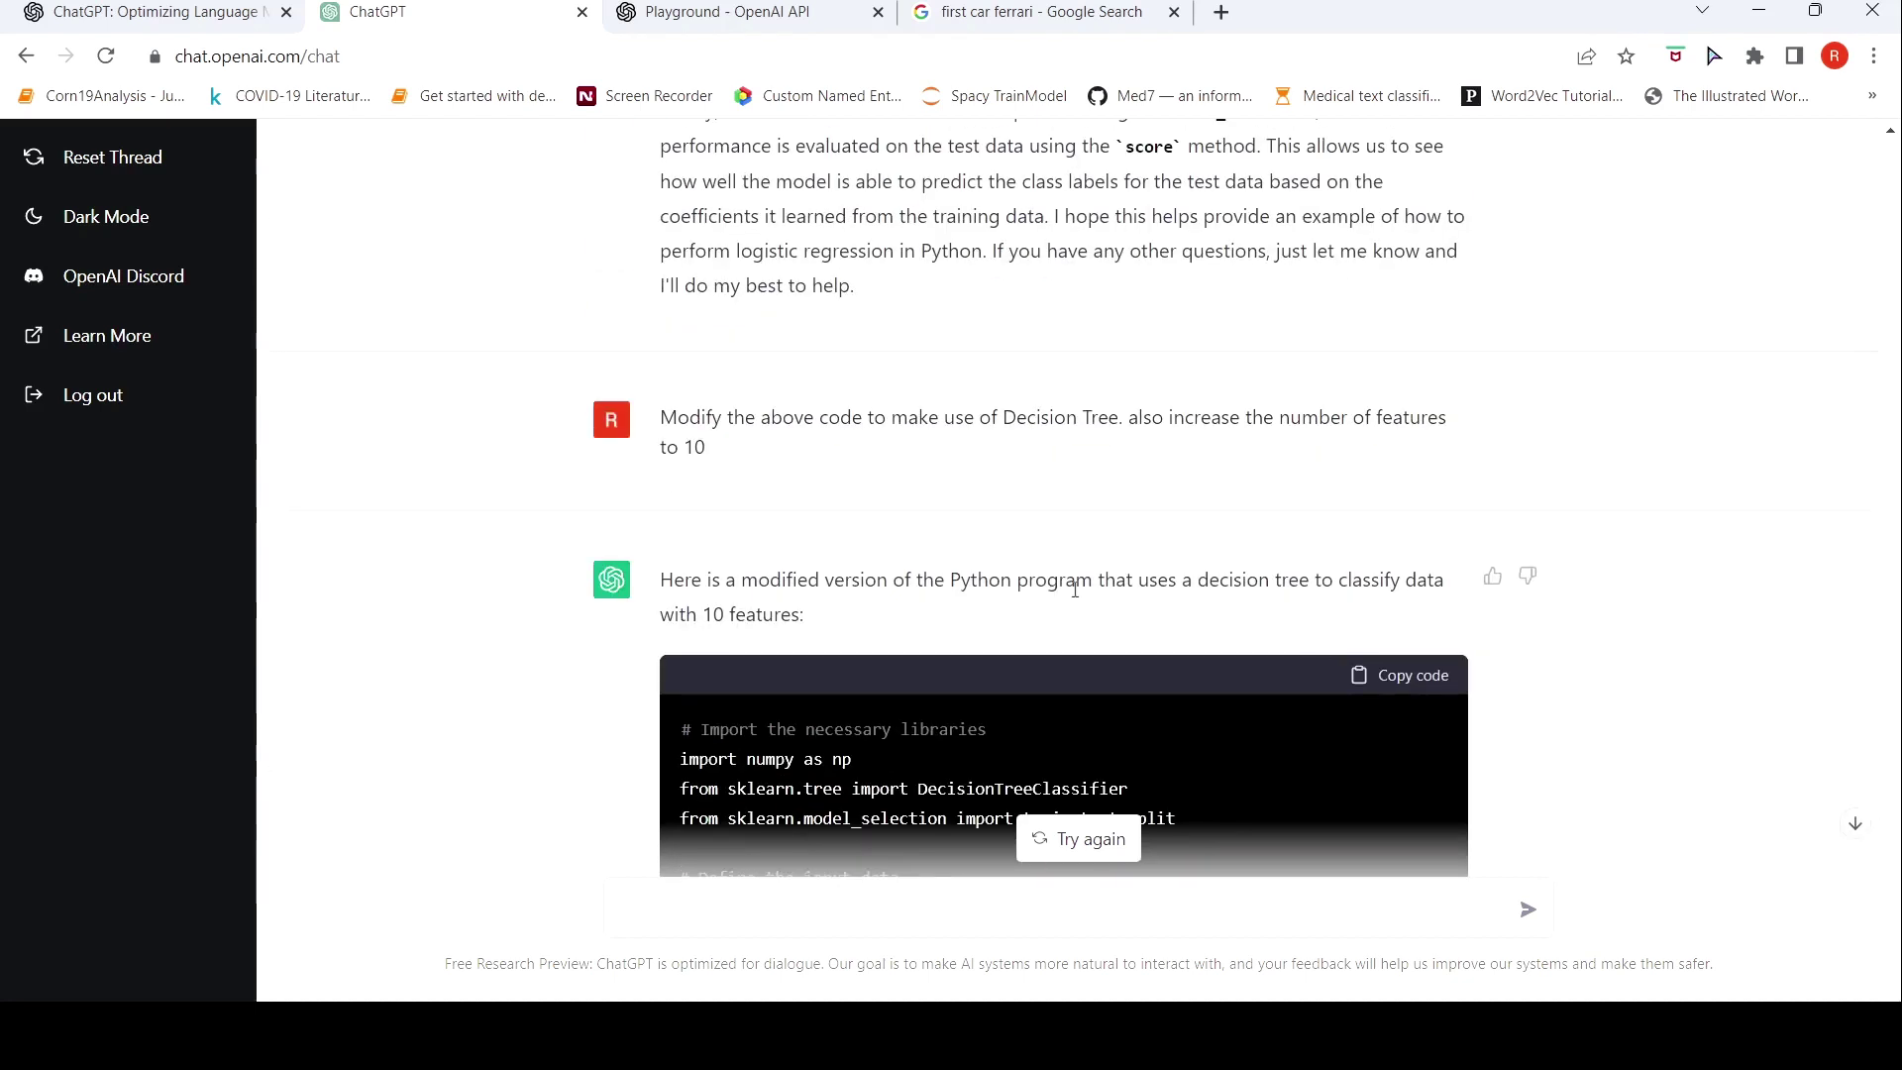
scroll(1075, 590, down, 5)
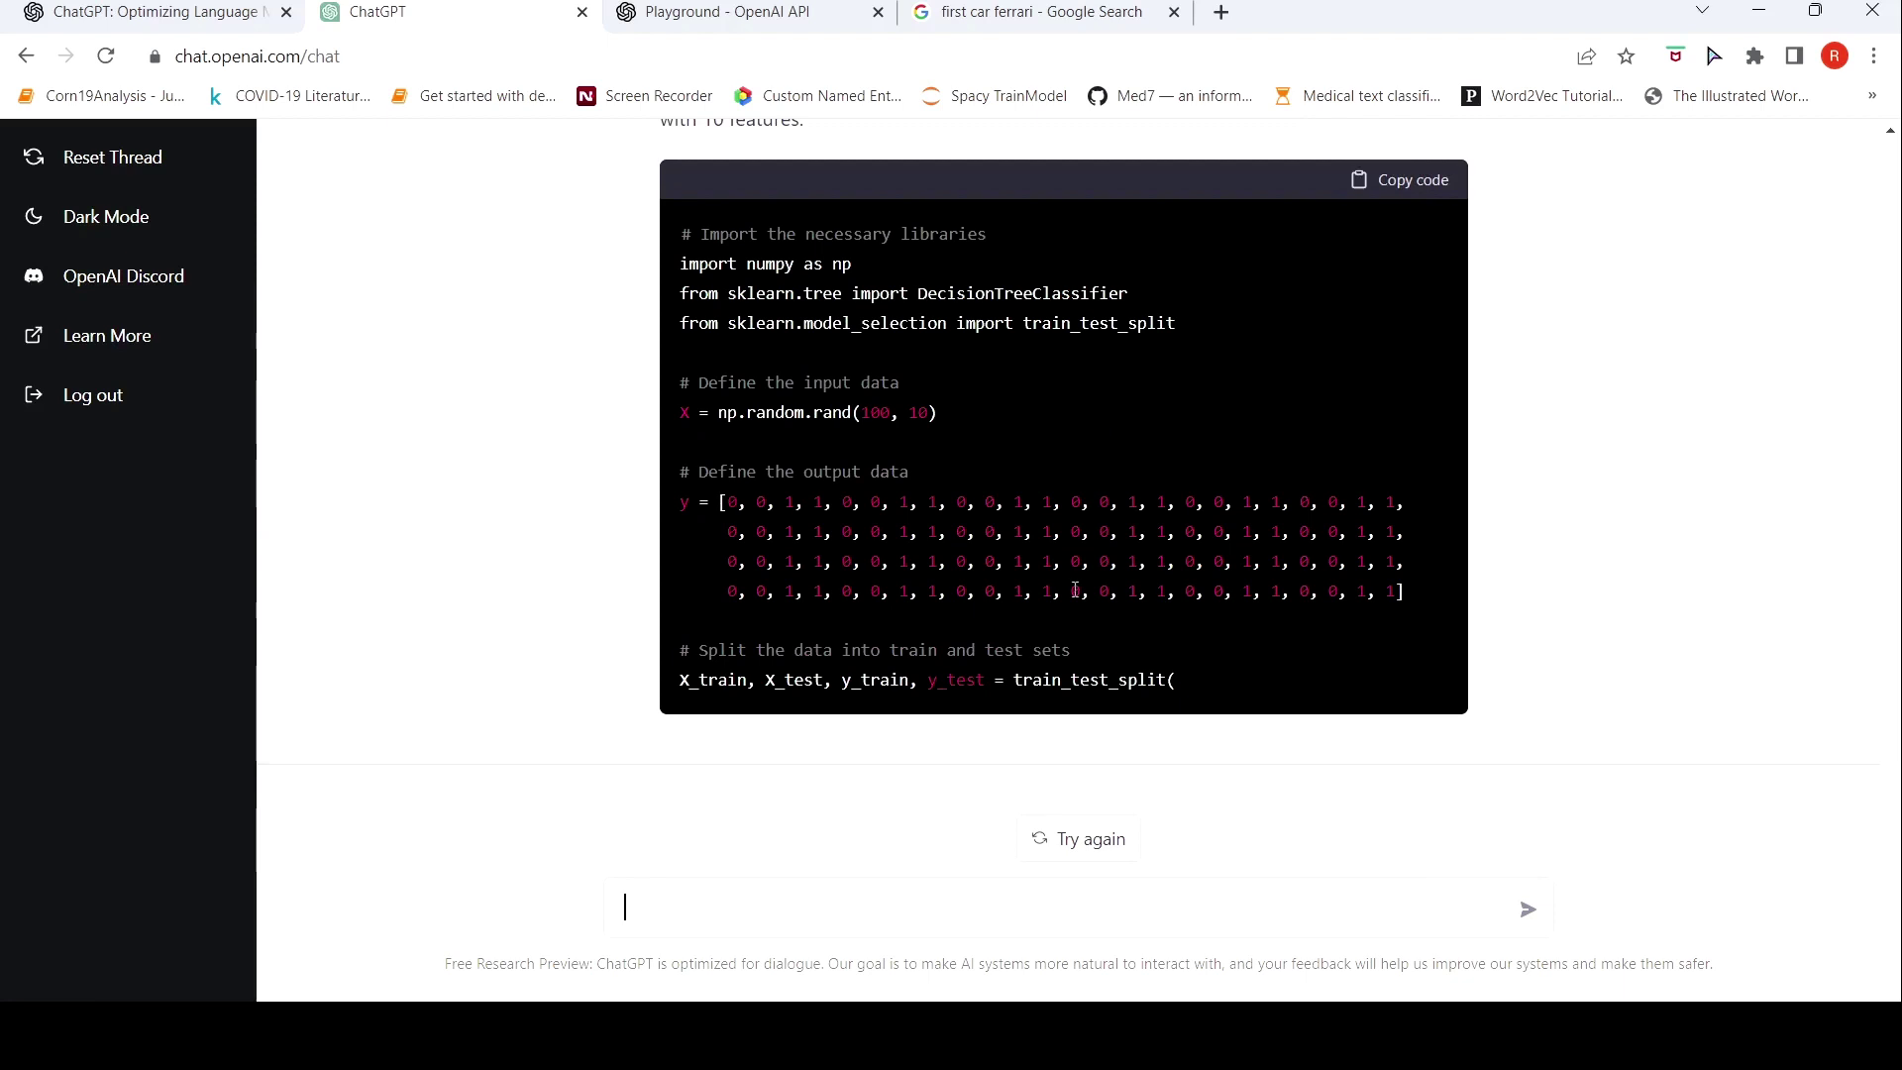
Regenerate the cut-off Decision Tree answer, then scroll back up to the GPT-3 example reply
click(1065, 850)
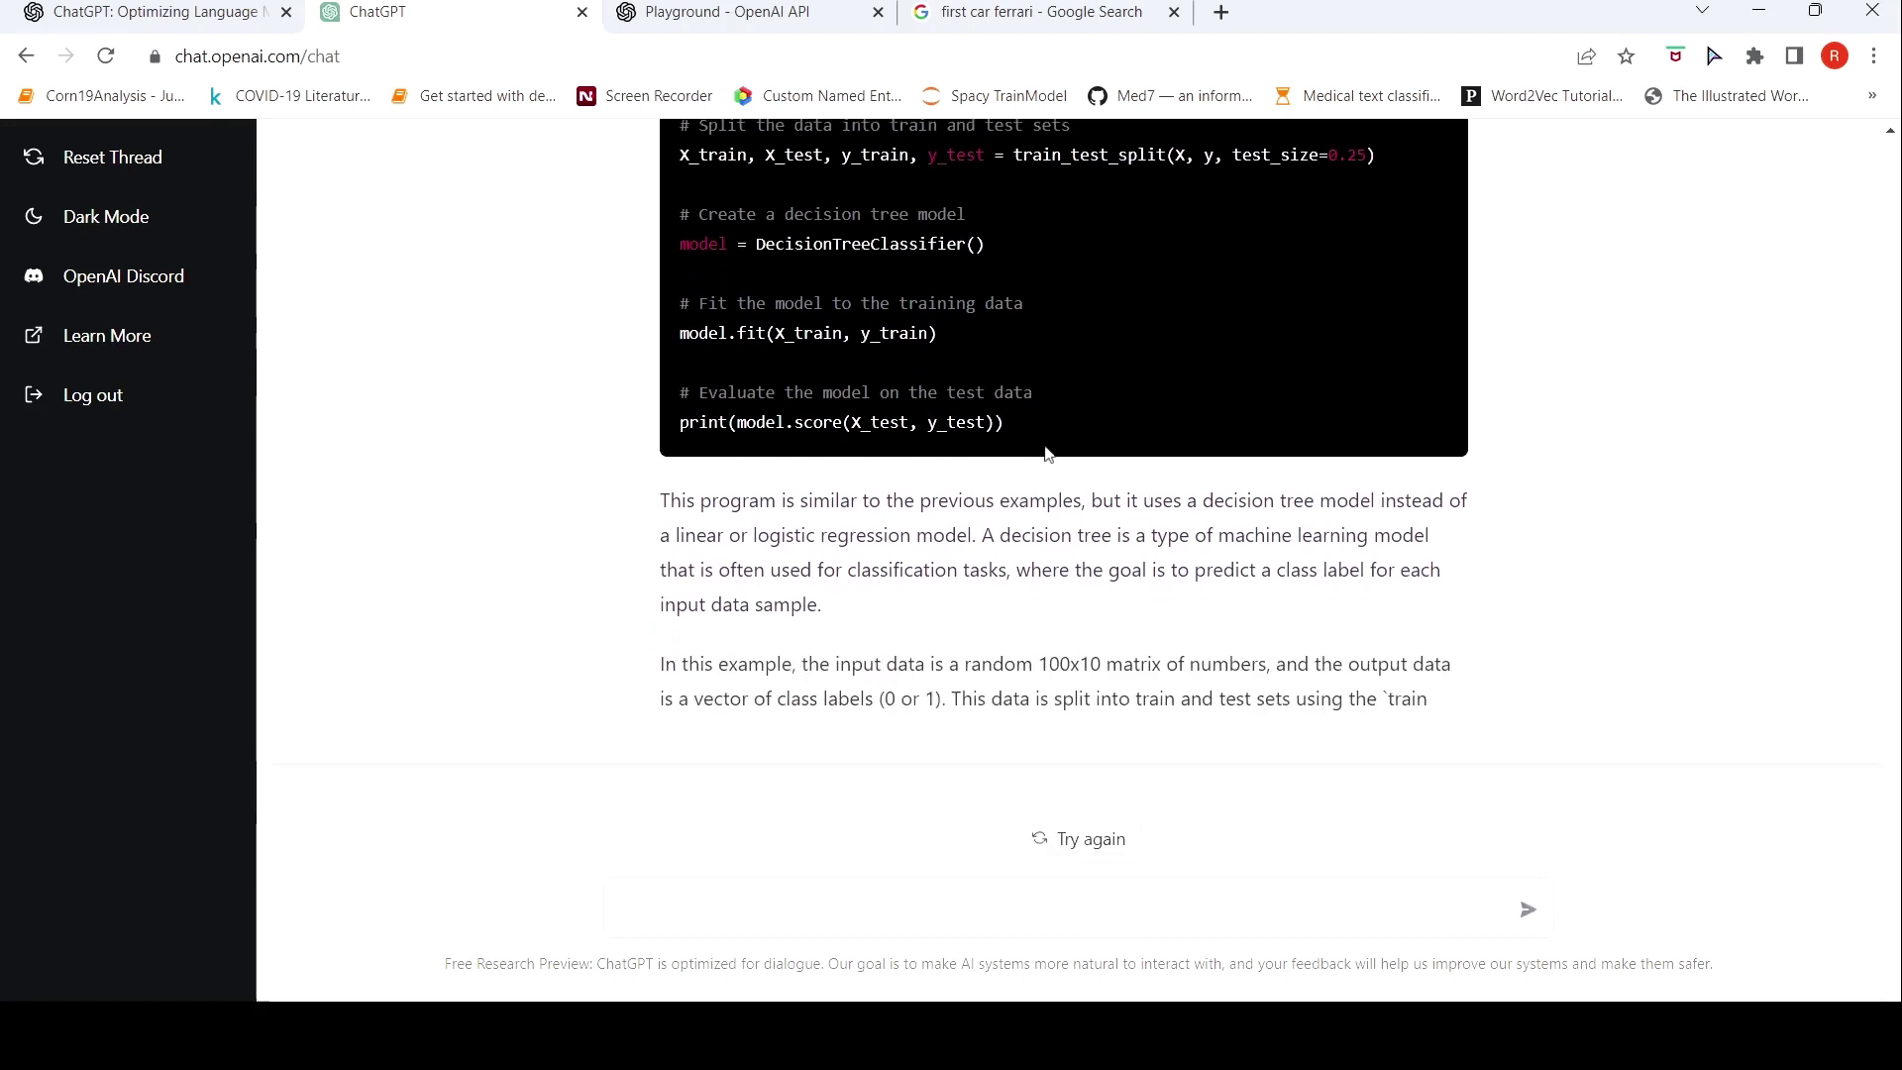
scroll(1078, 530, up, 1)
scroll(1078, 530, up, 7)
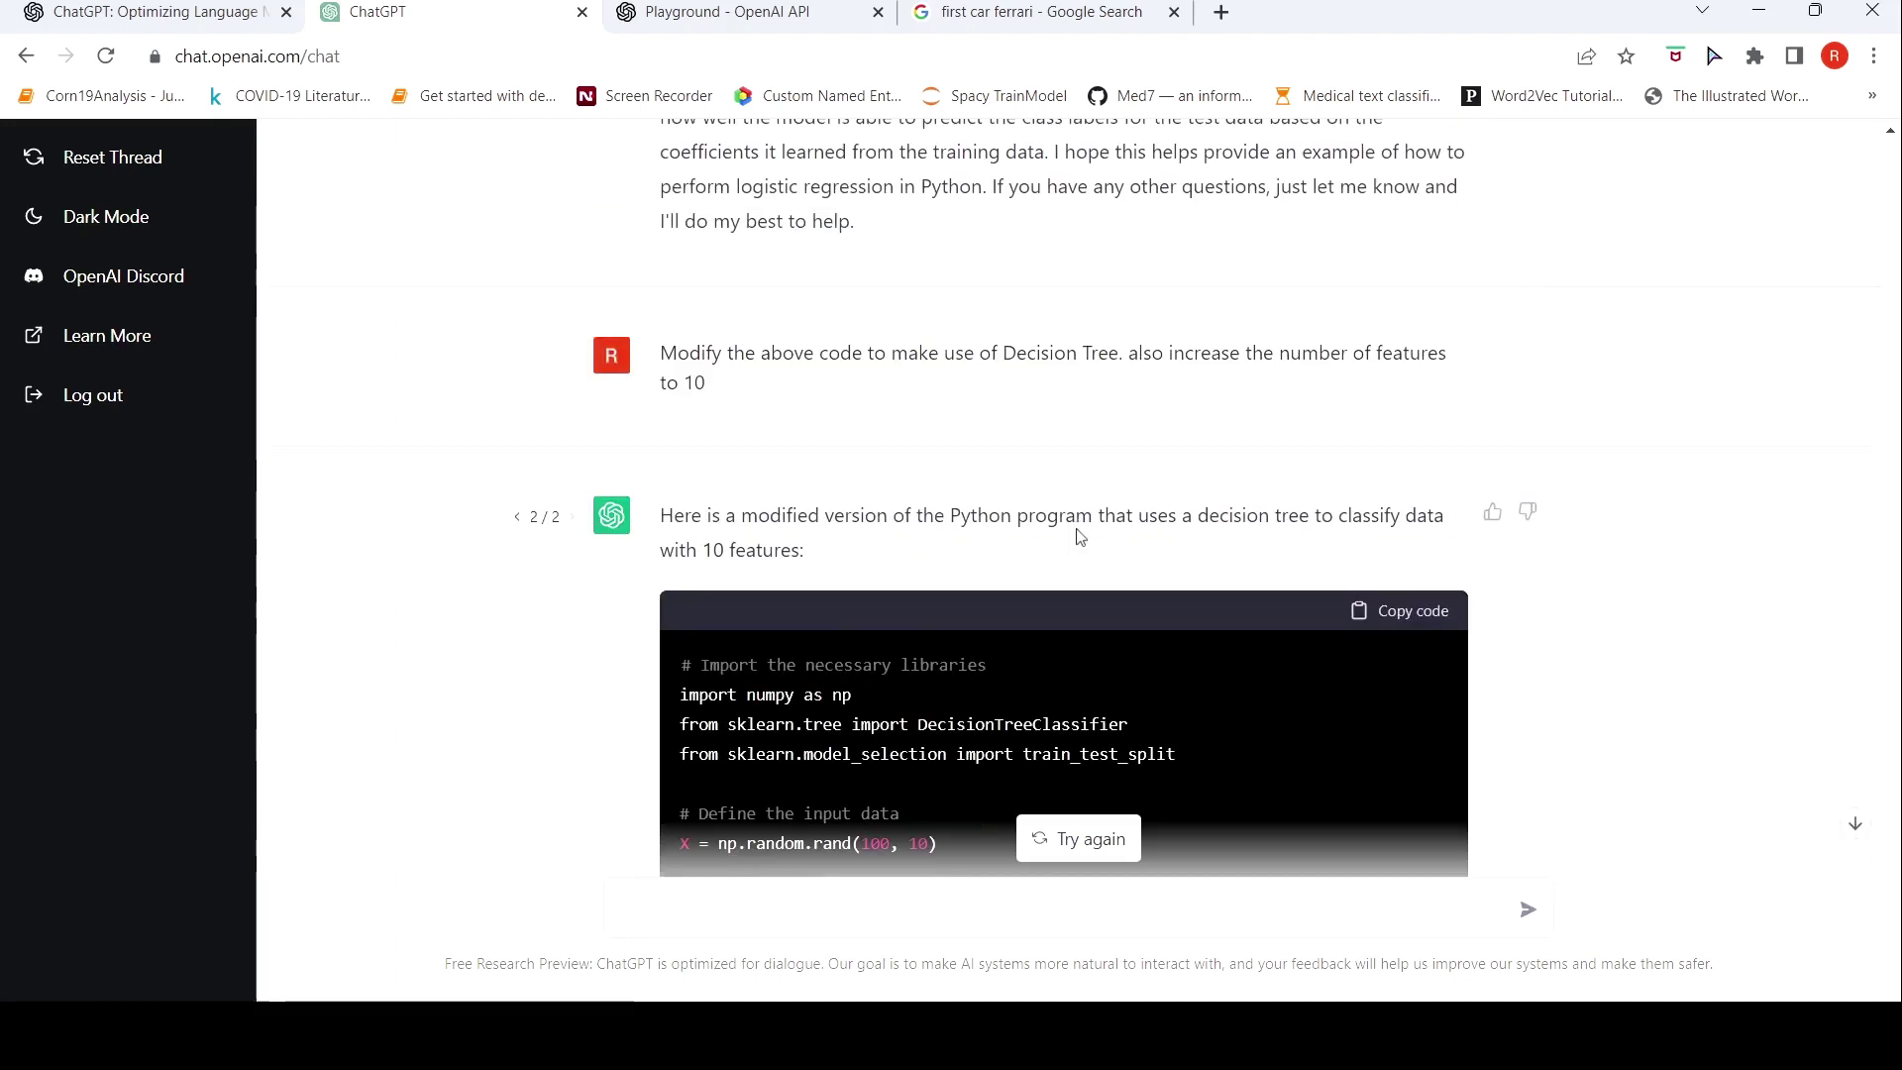
scroll(1061, 475, up, 8)
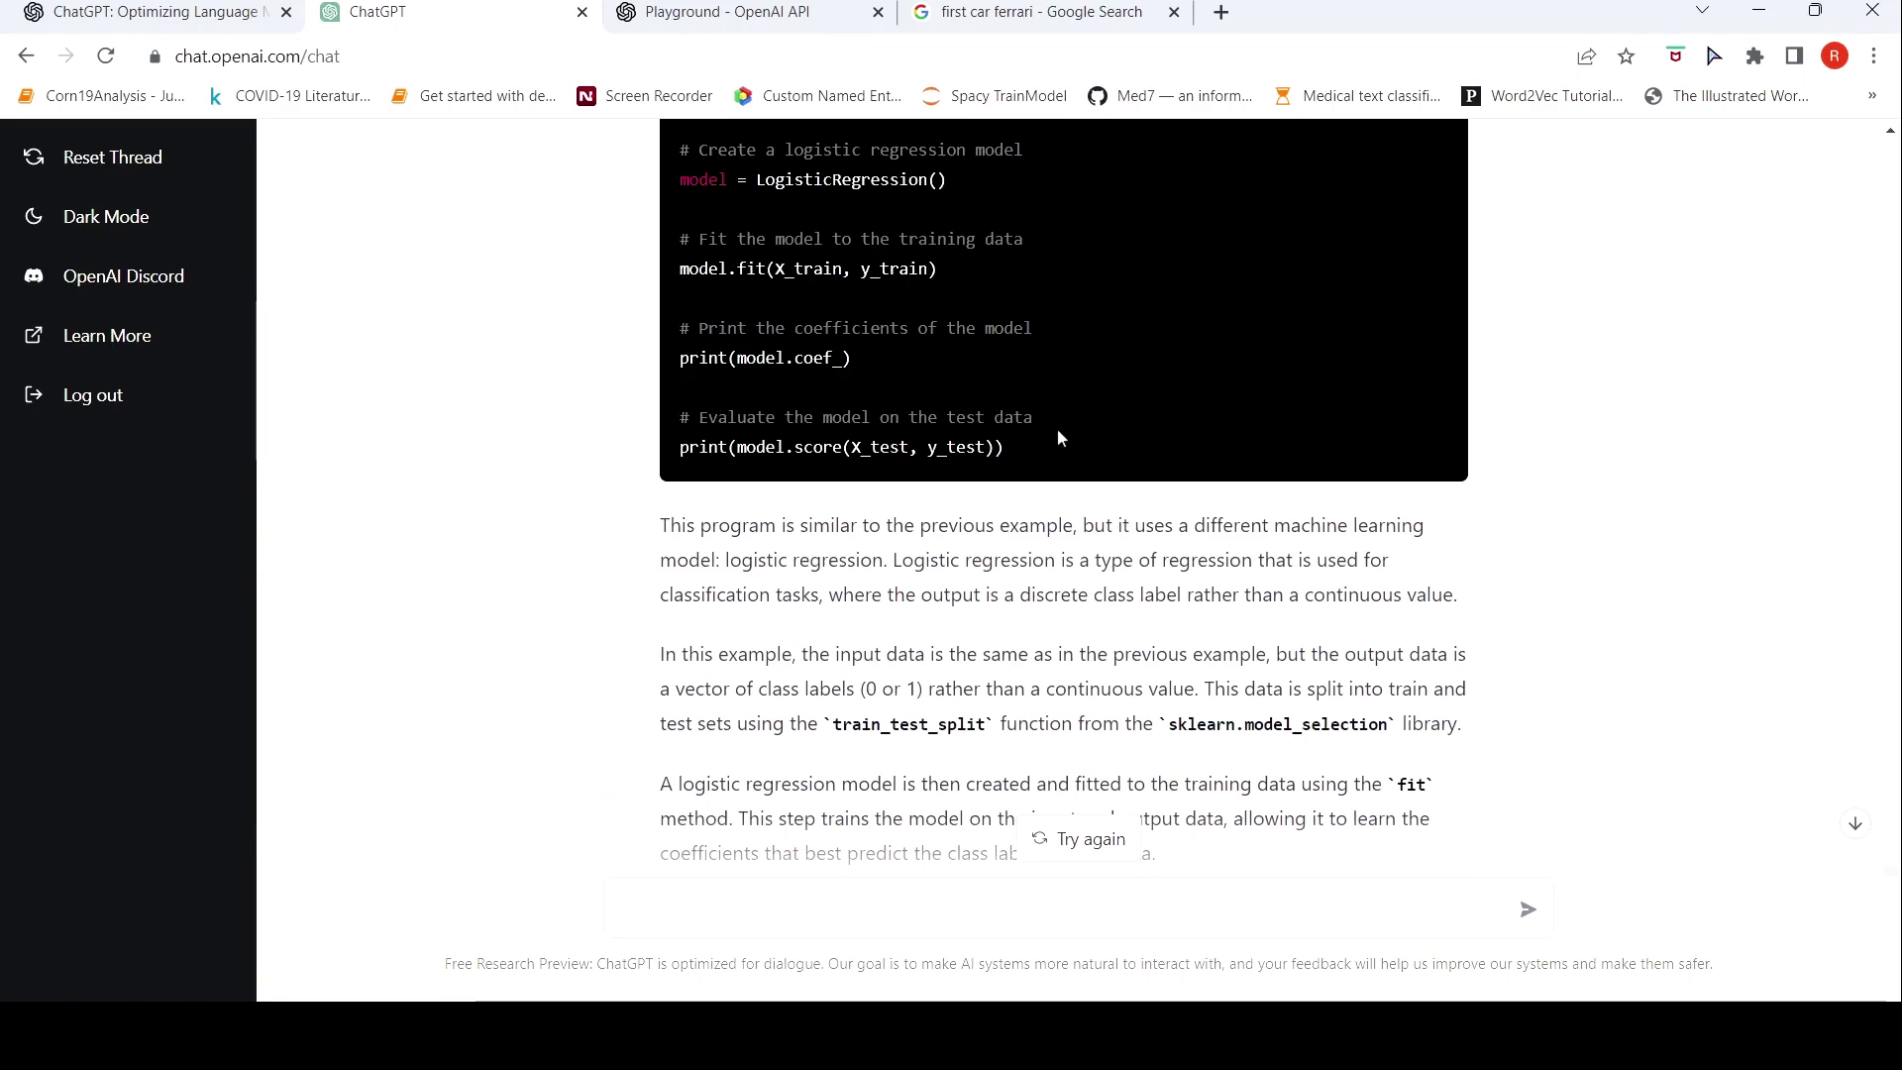
scroll(1060, 436, up, 20)
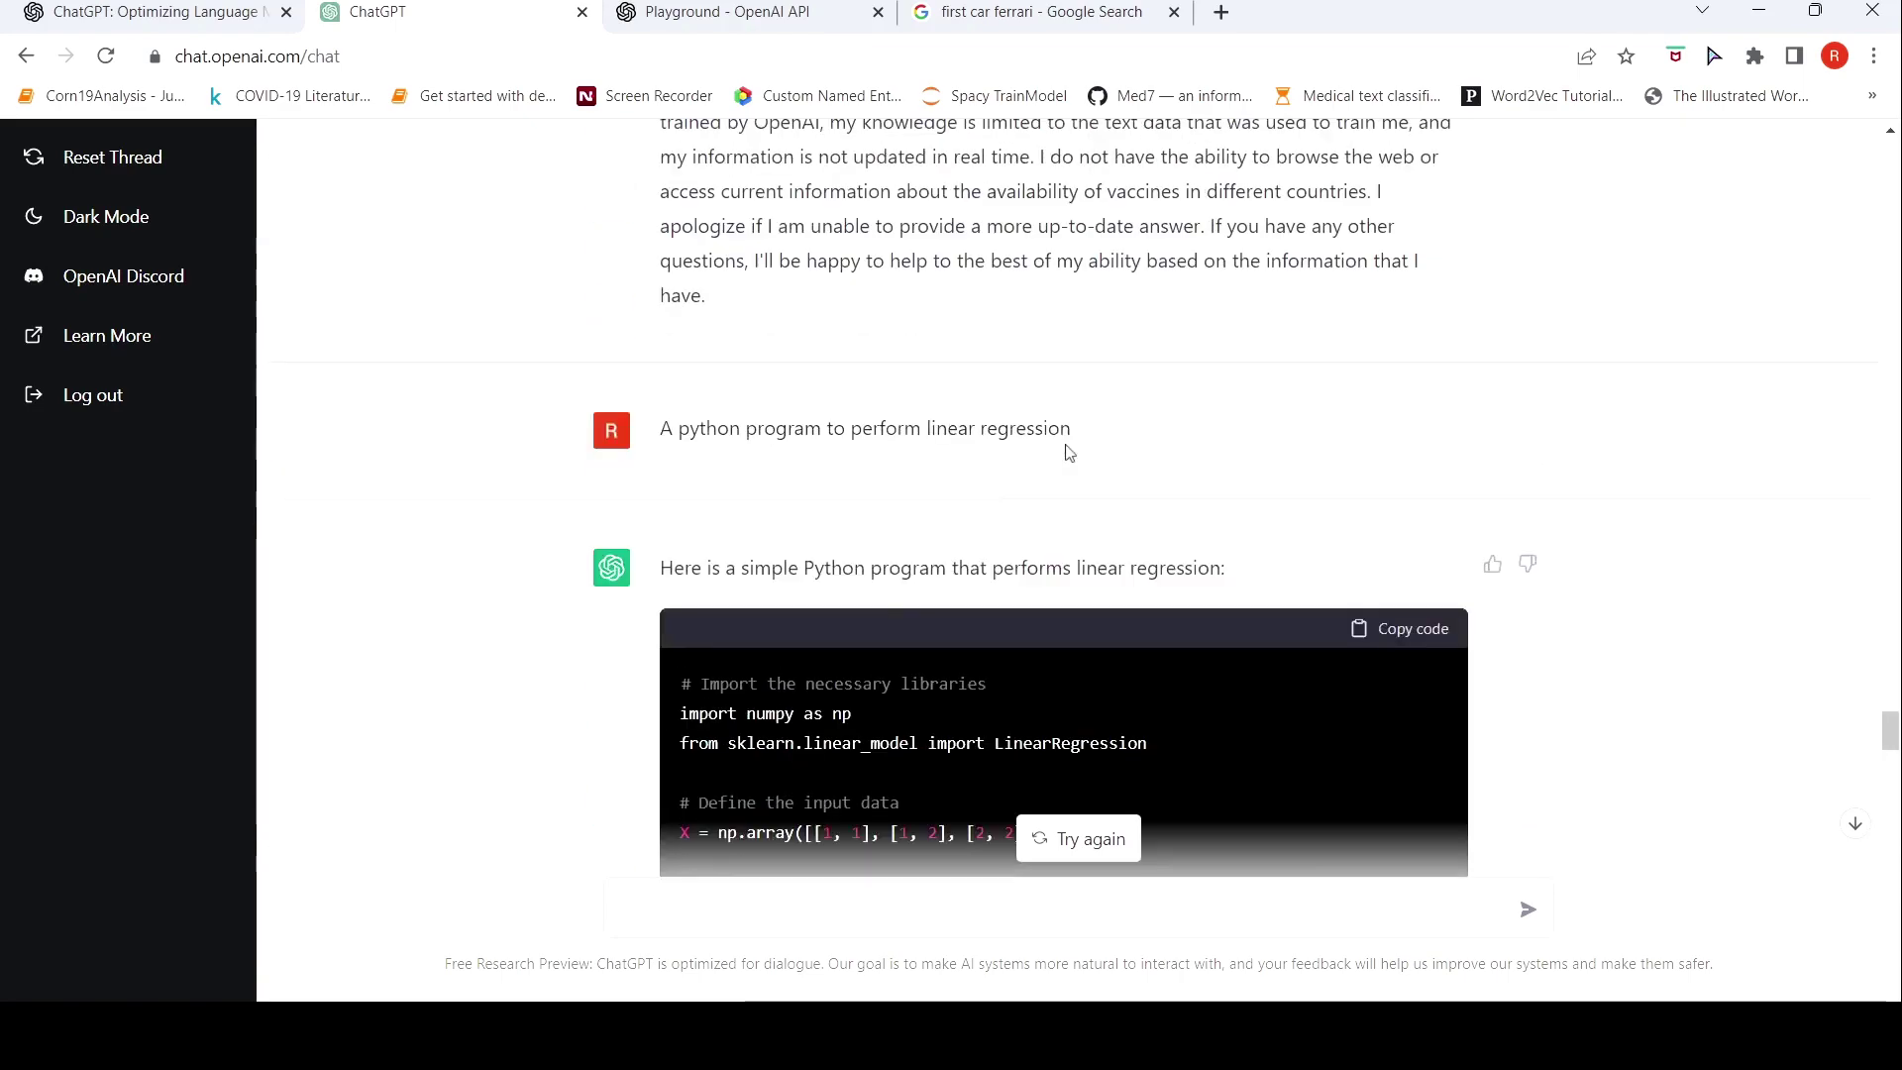
scroll(1068, 452, up, 20)
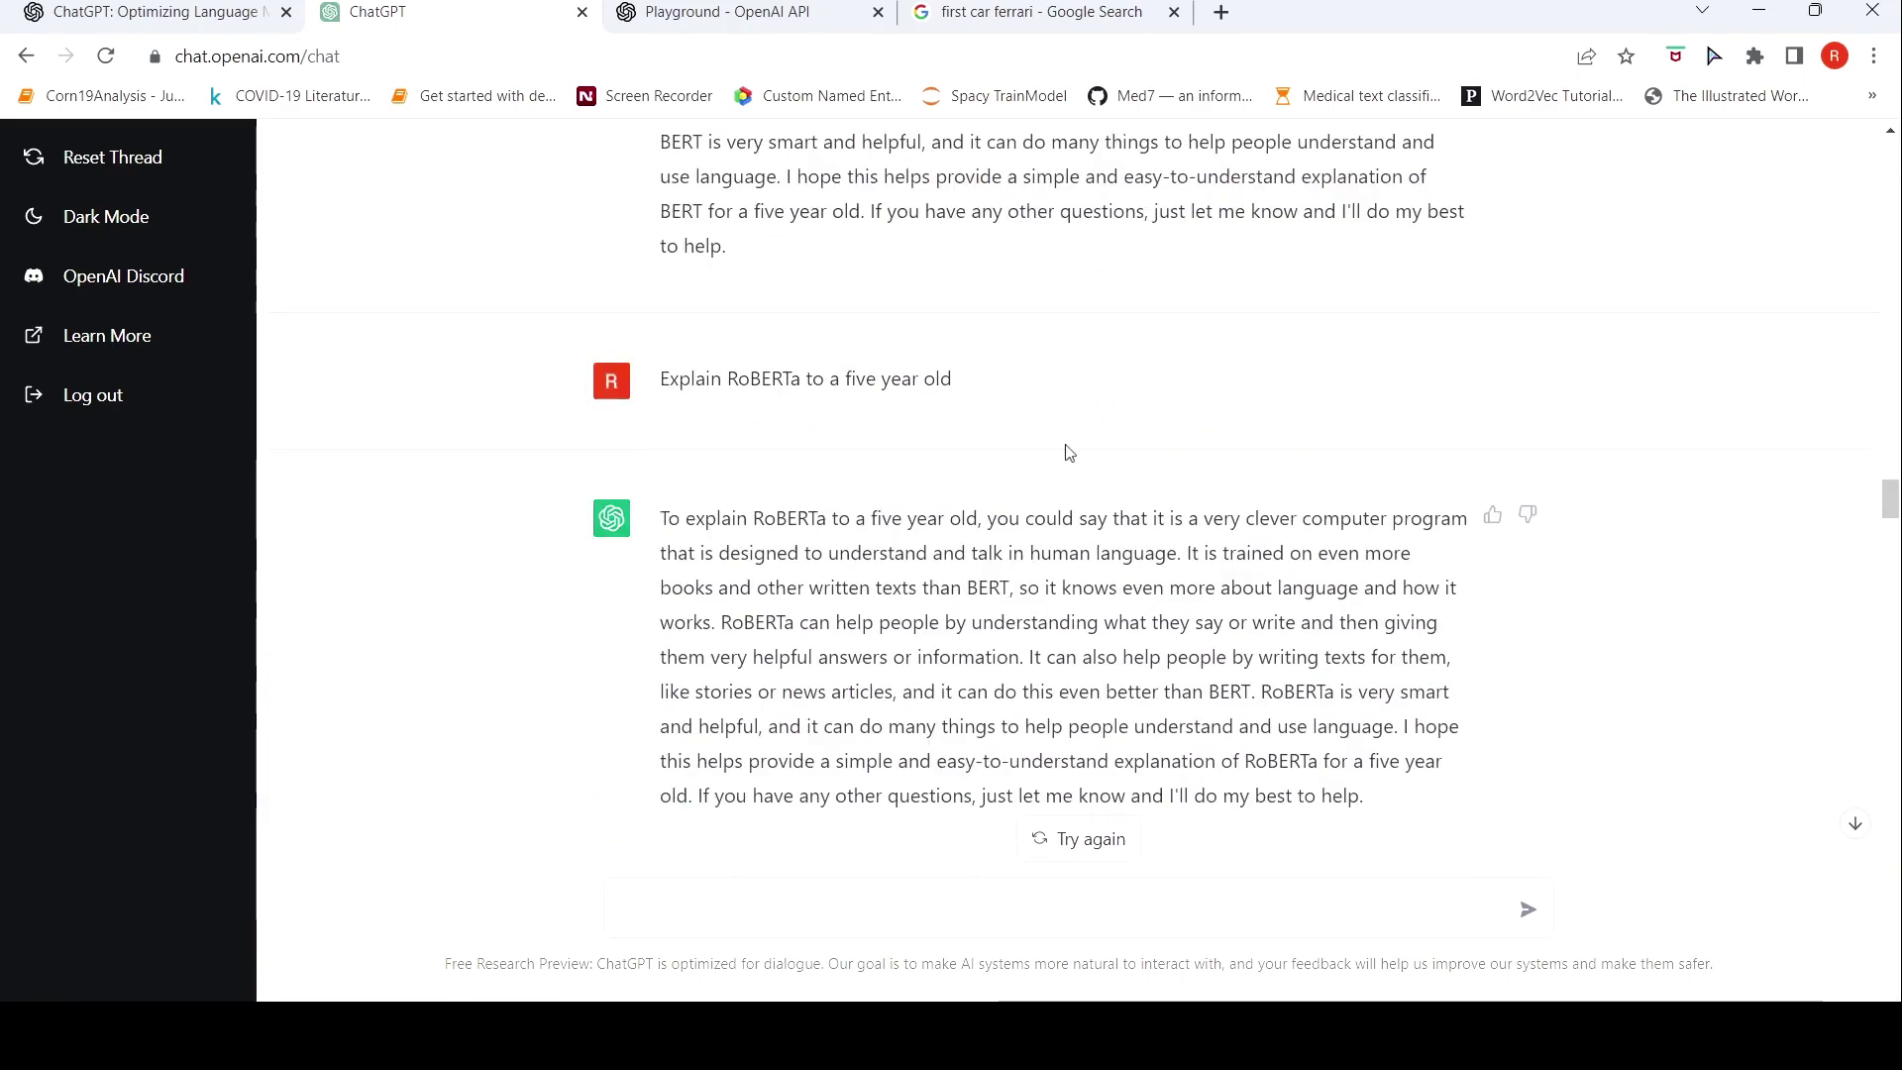
scroll(1068, 452, up, 20)
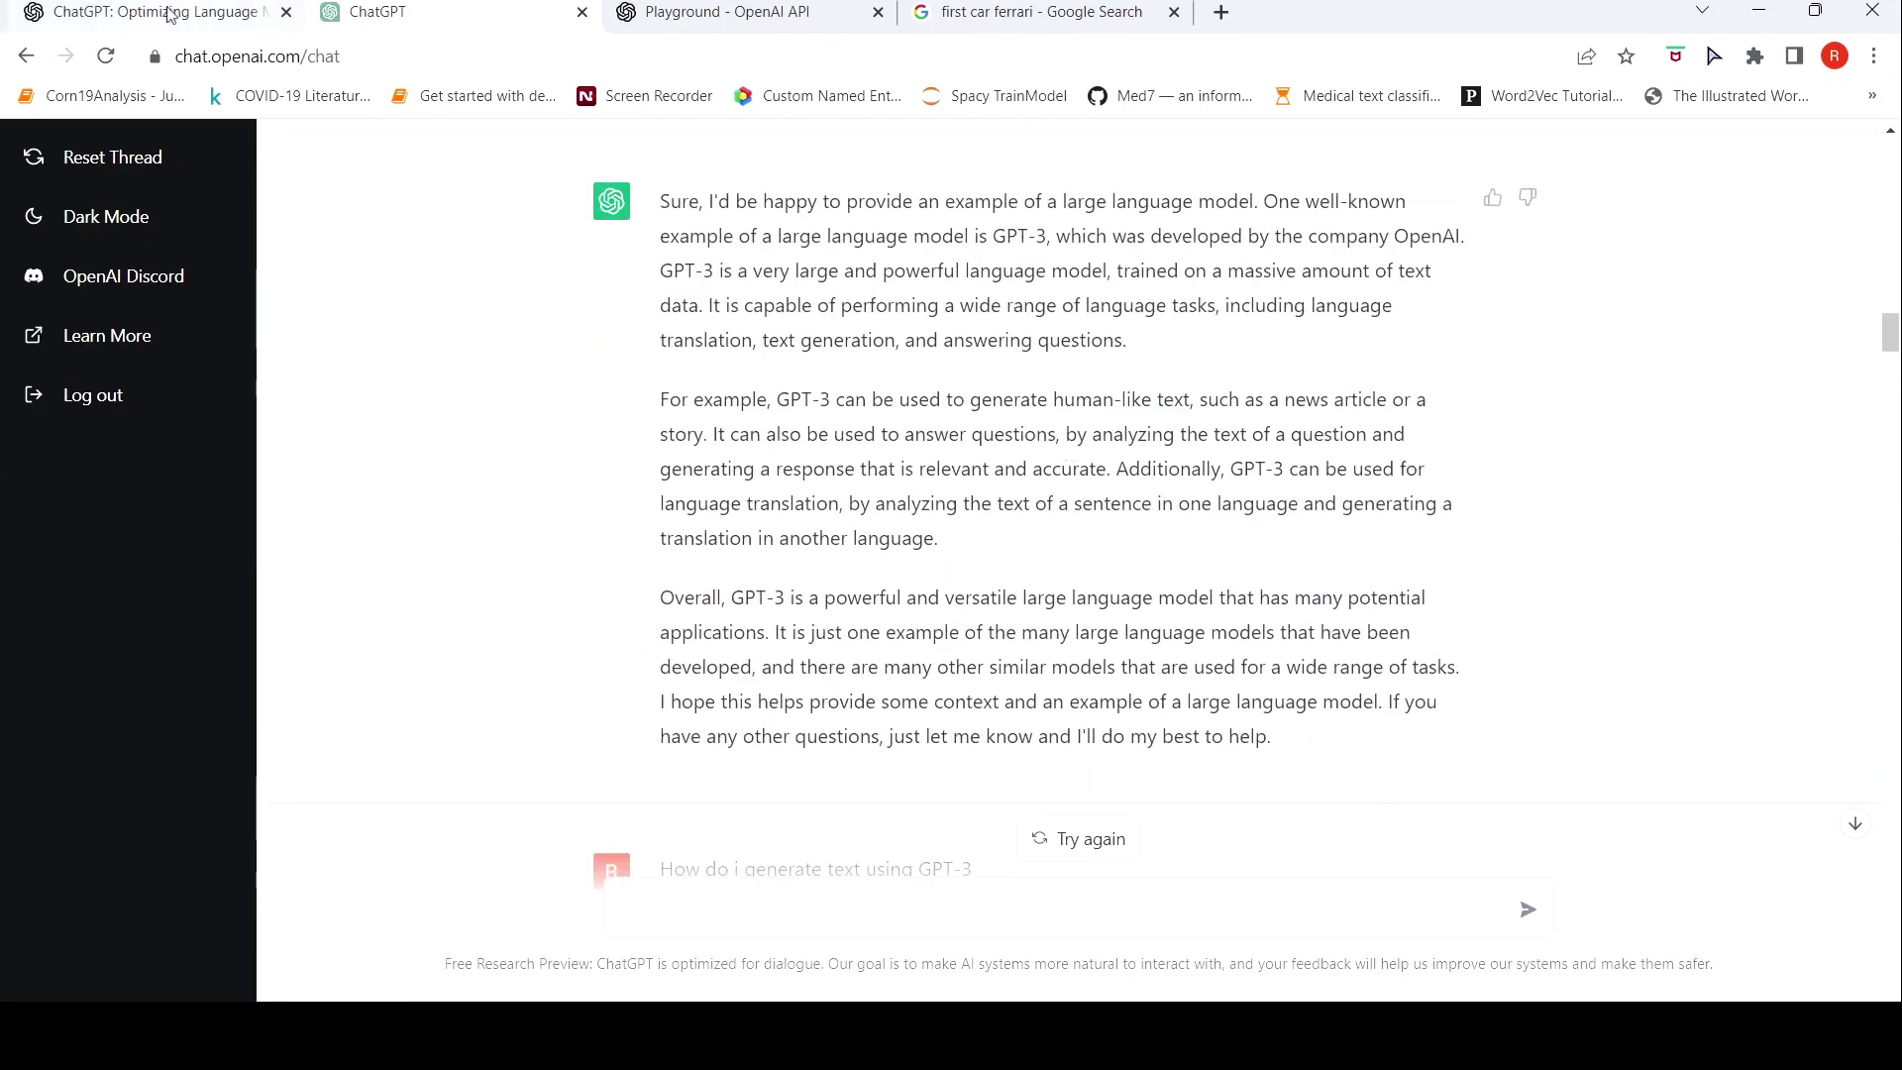
Return to the ChatGPT blog post, clear the highlighted RLHF text, and scroll to the Step 1–3 diagram
click(168, 14)
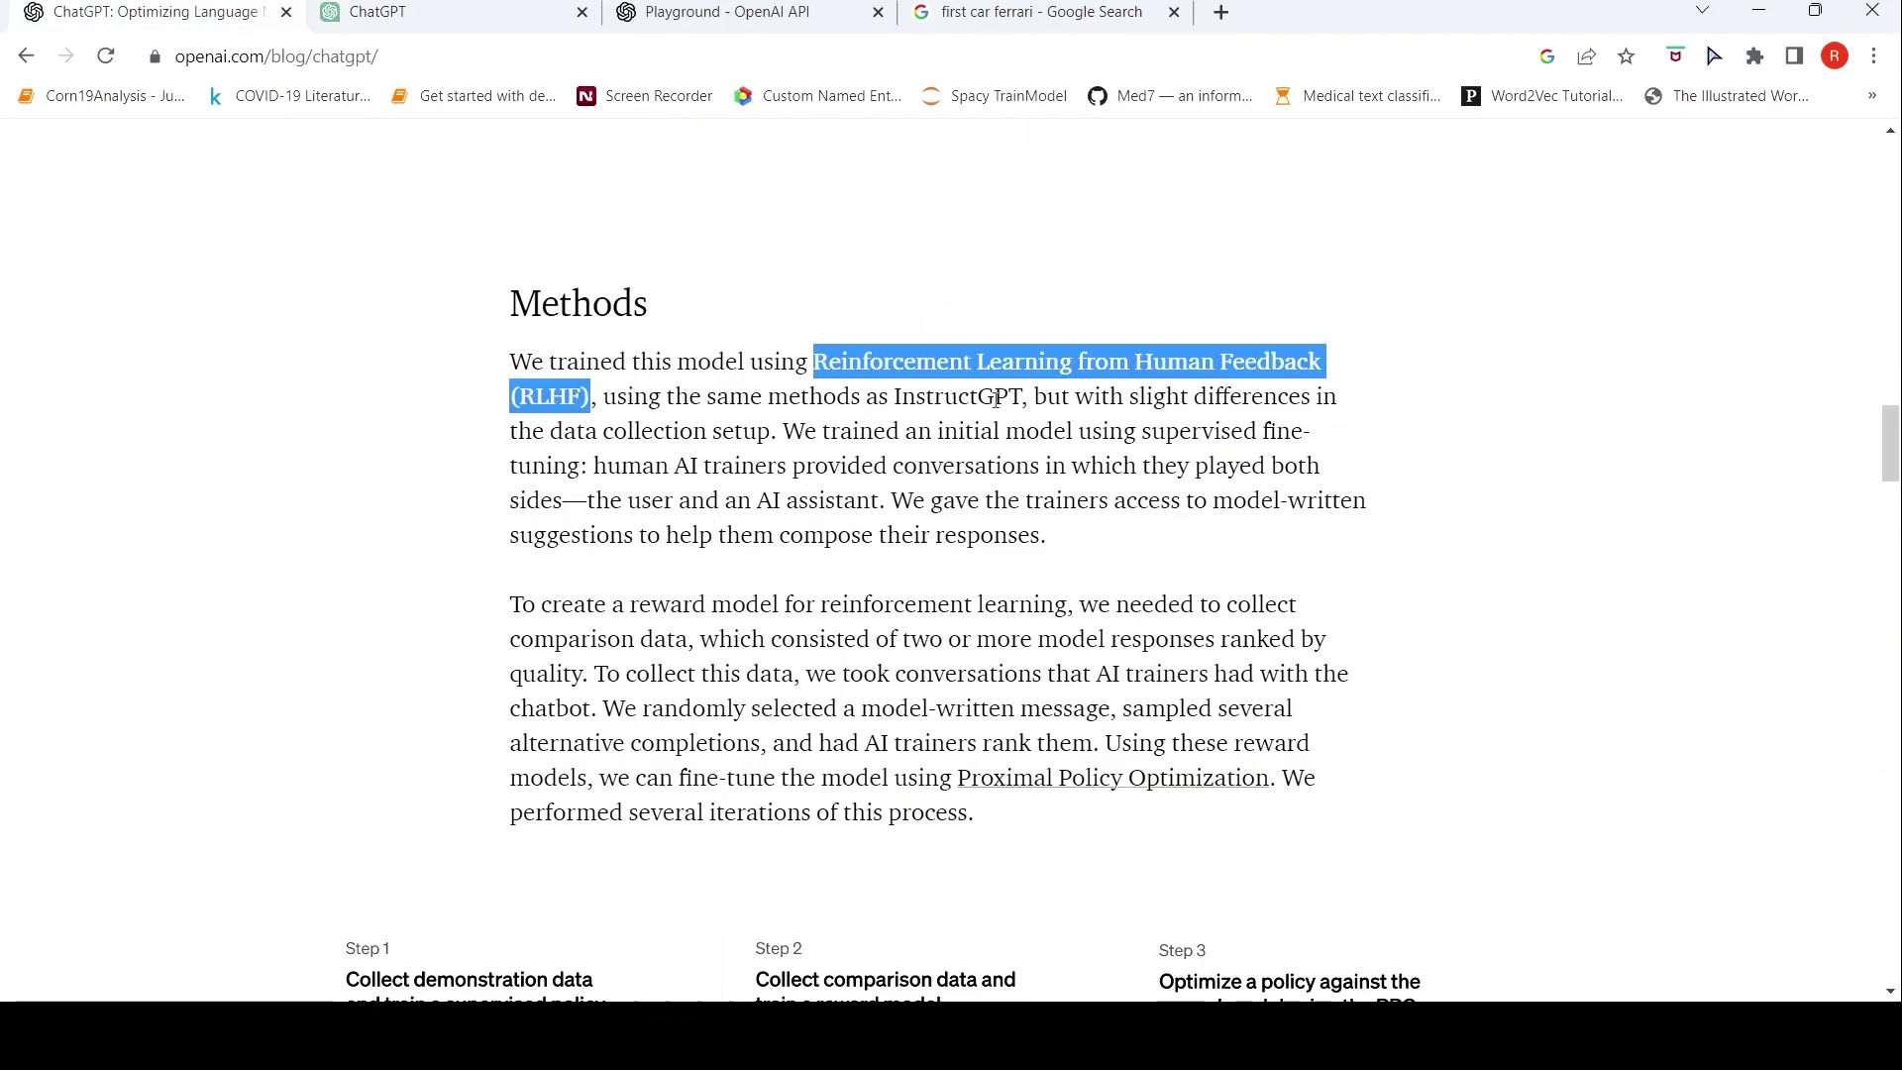
click(940, 429)
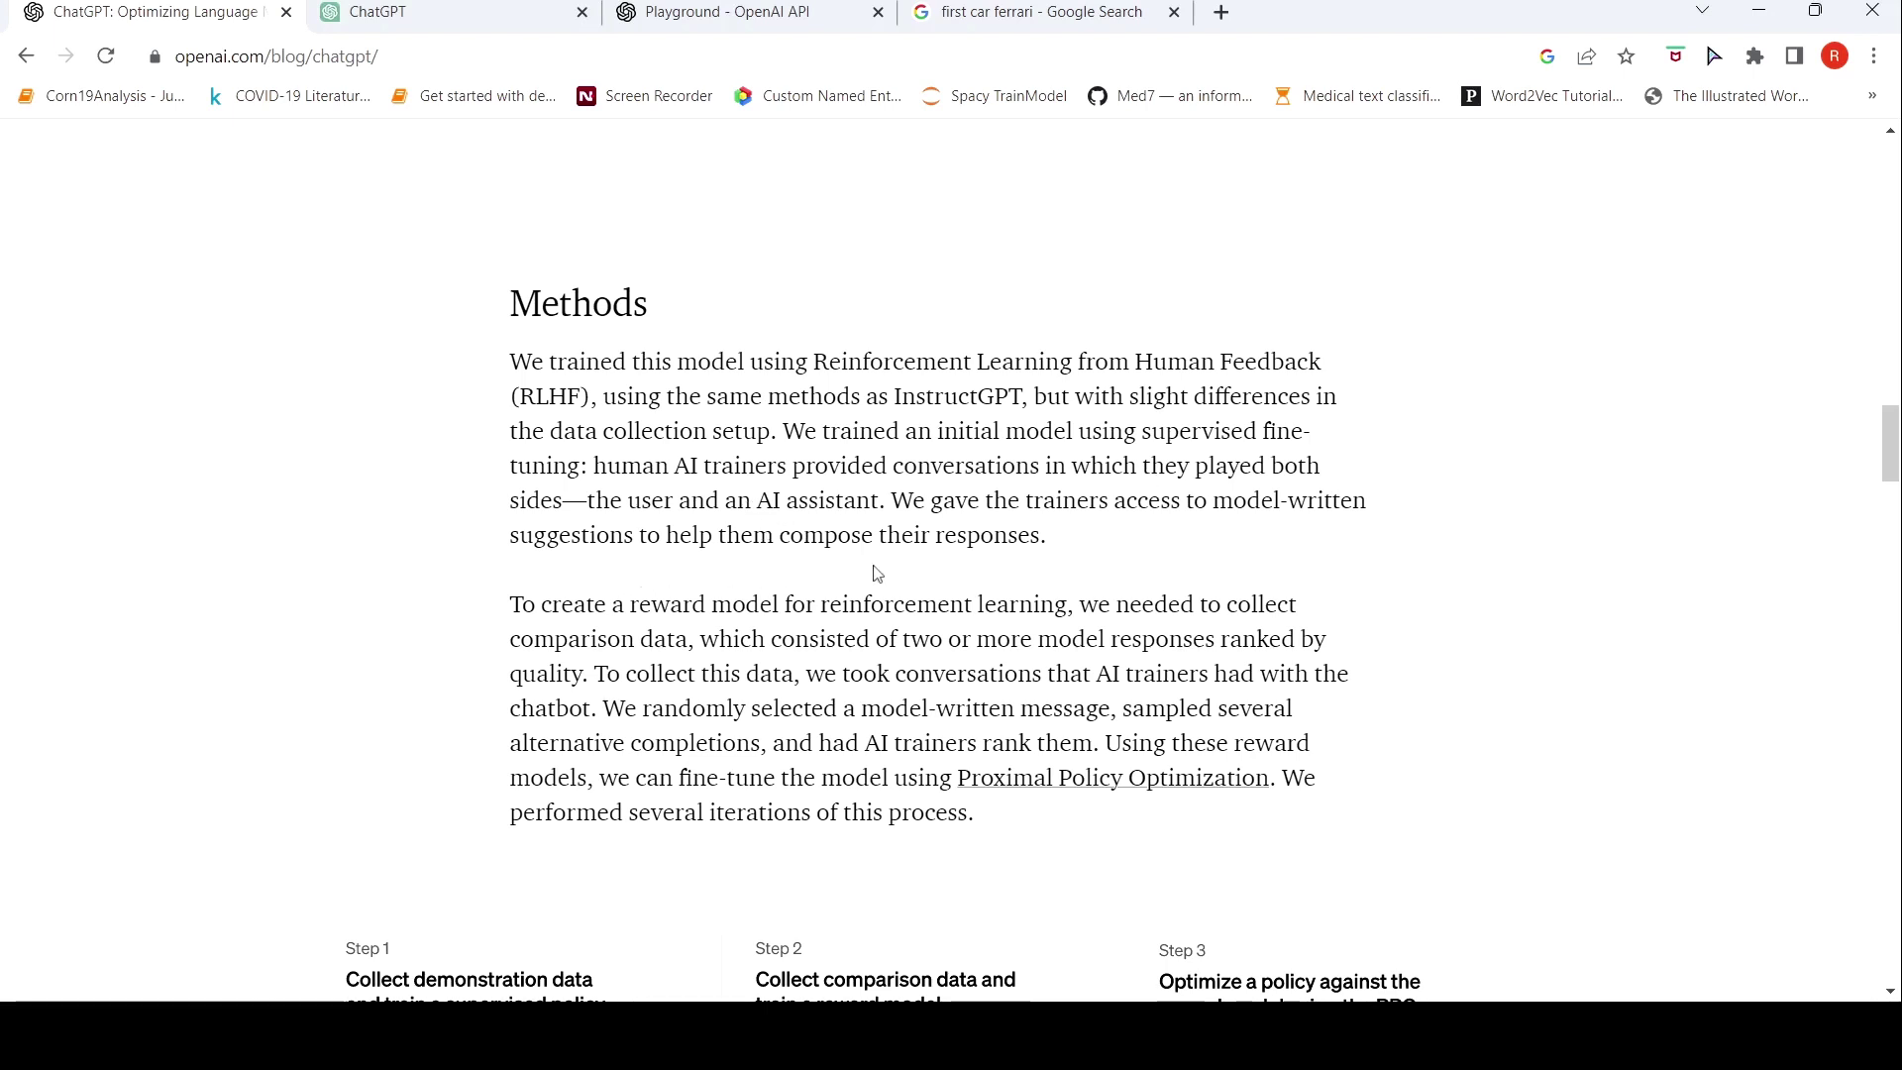
scroll(876, 573, down, 4)
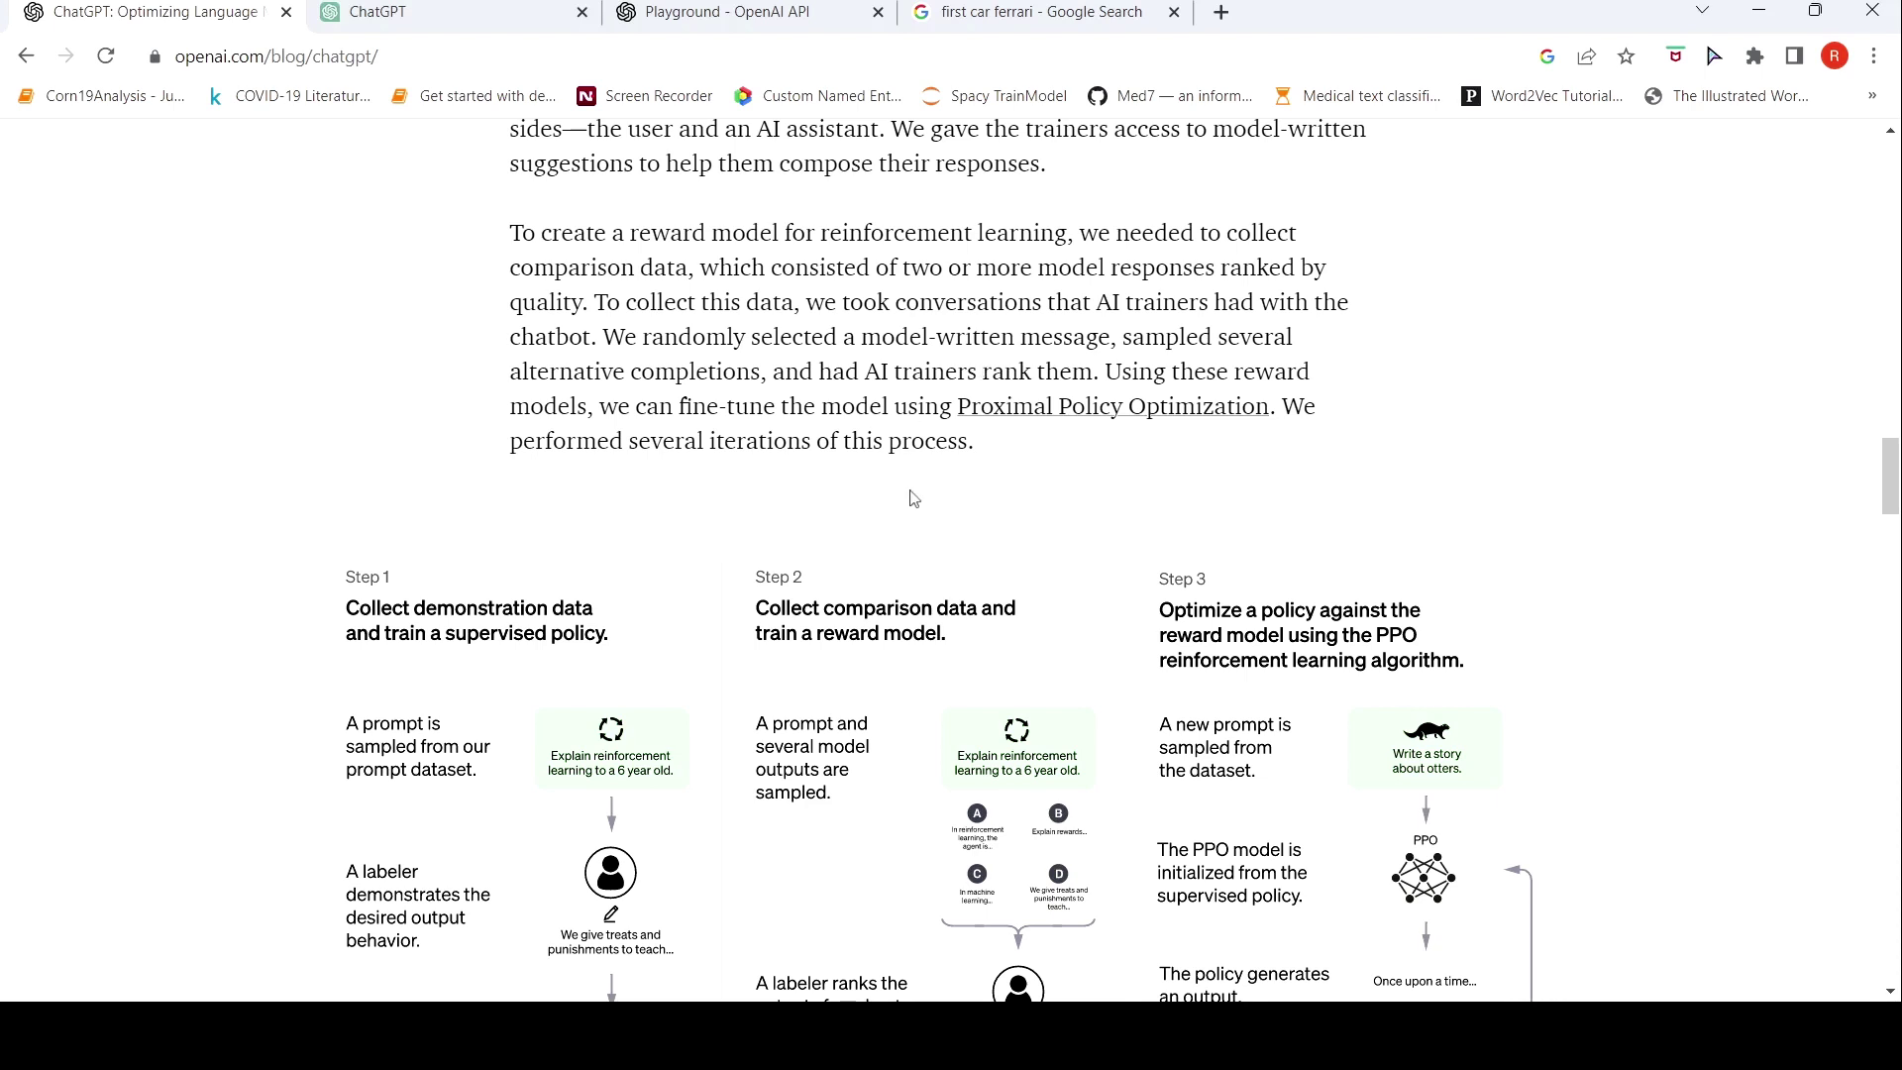
Scroll past the three-step RLHF diagram to the Limitations heading
scroll(812, 485, down, 6)
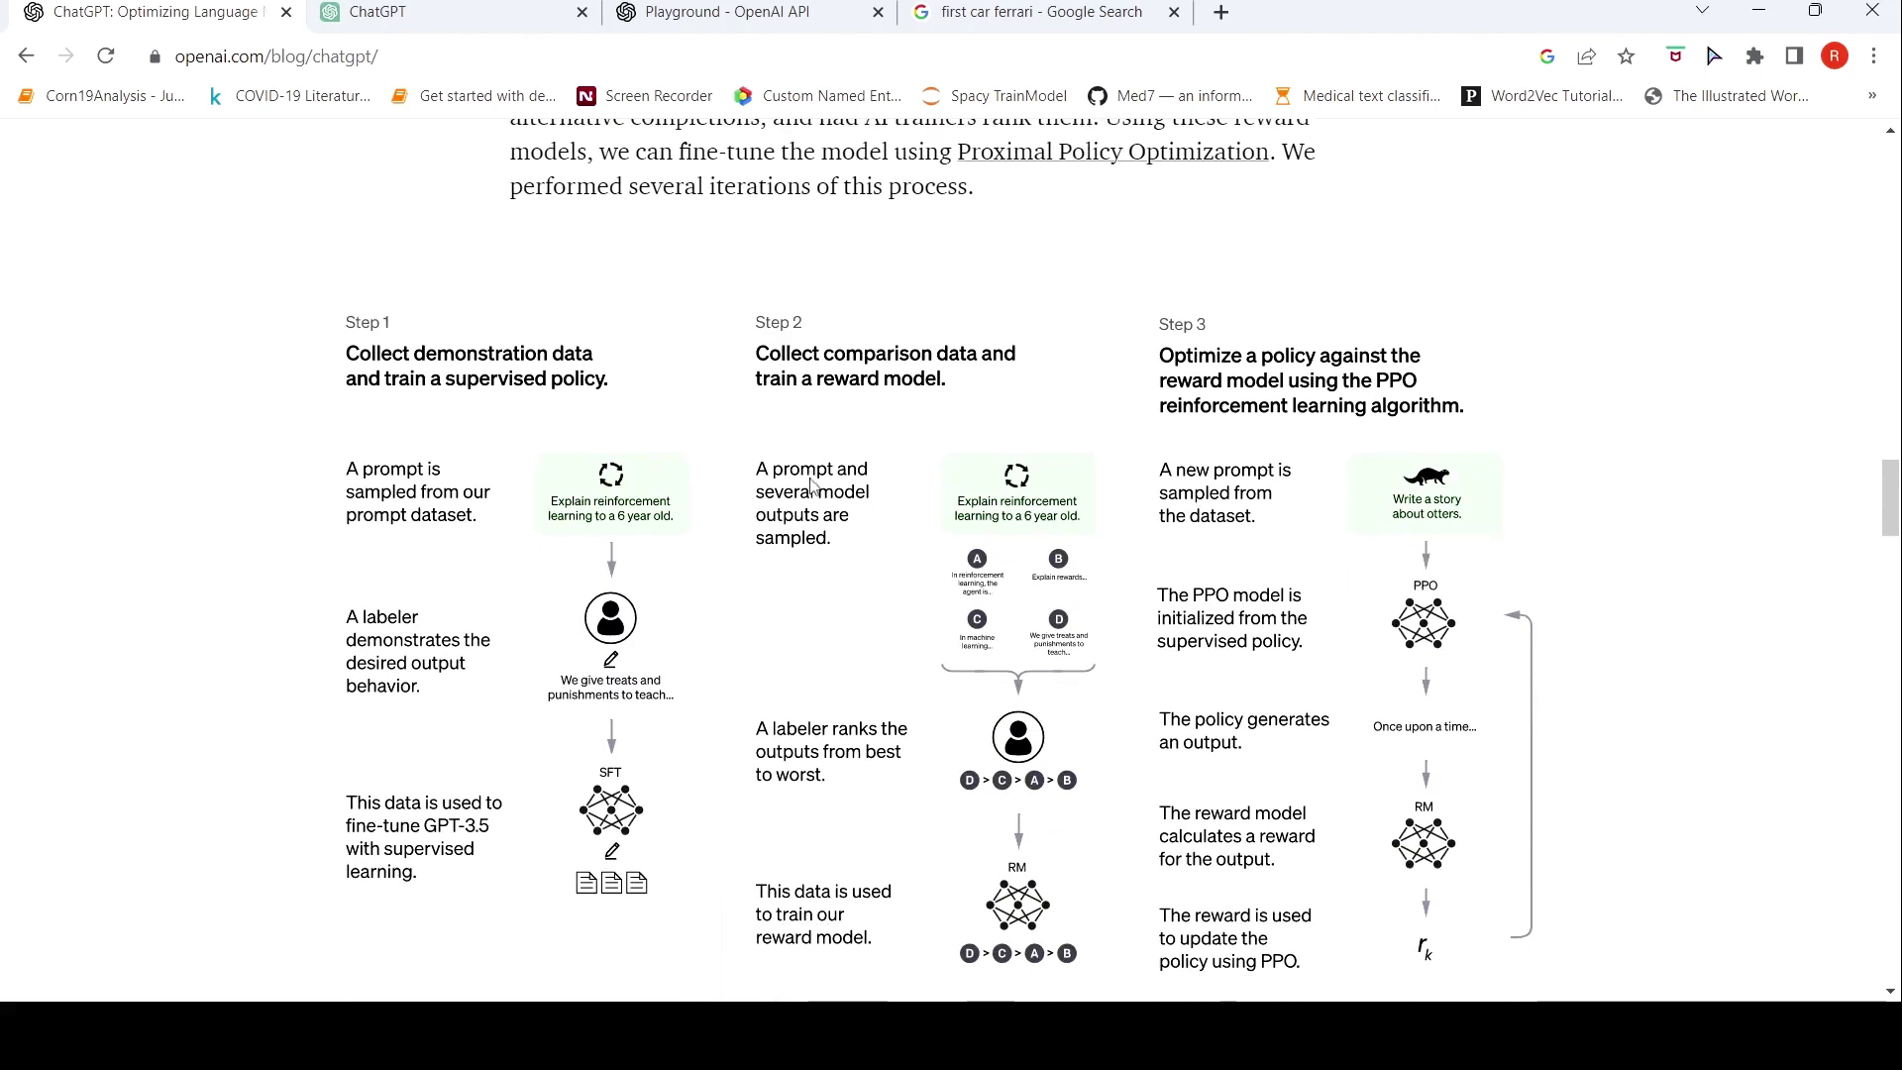
scroll(813, 485, up, 3)
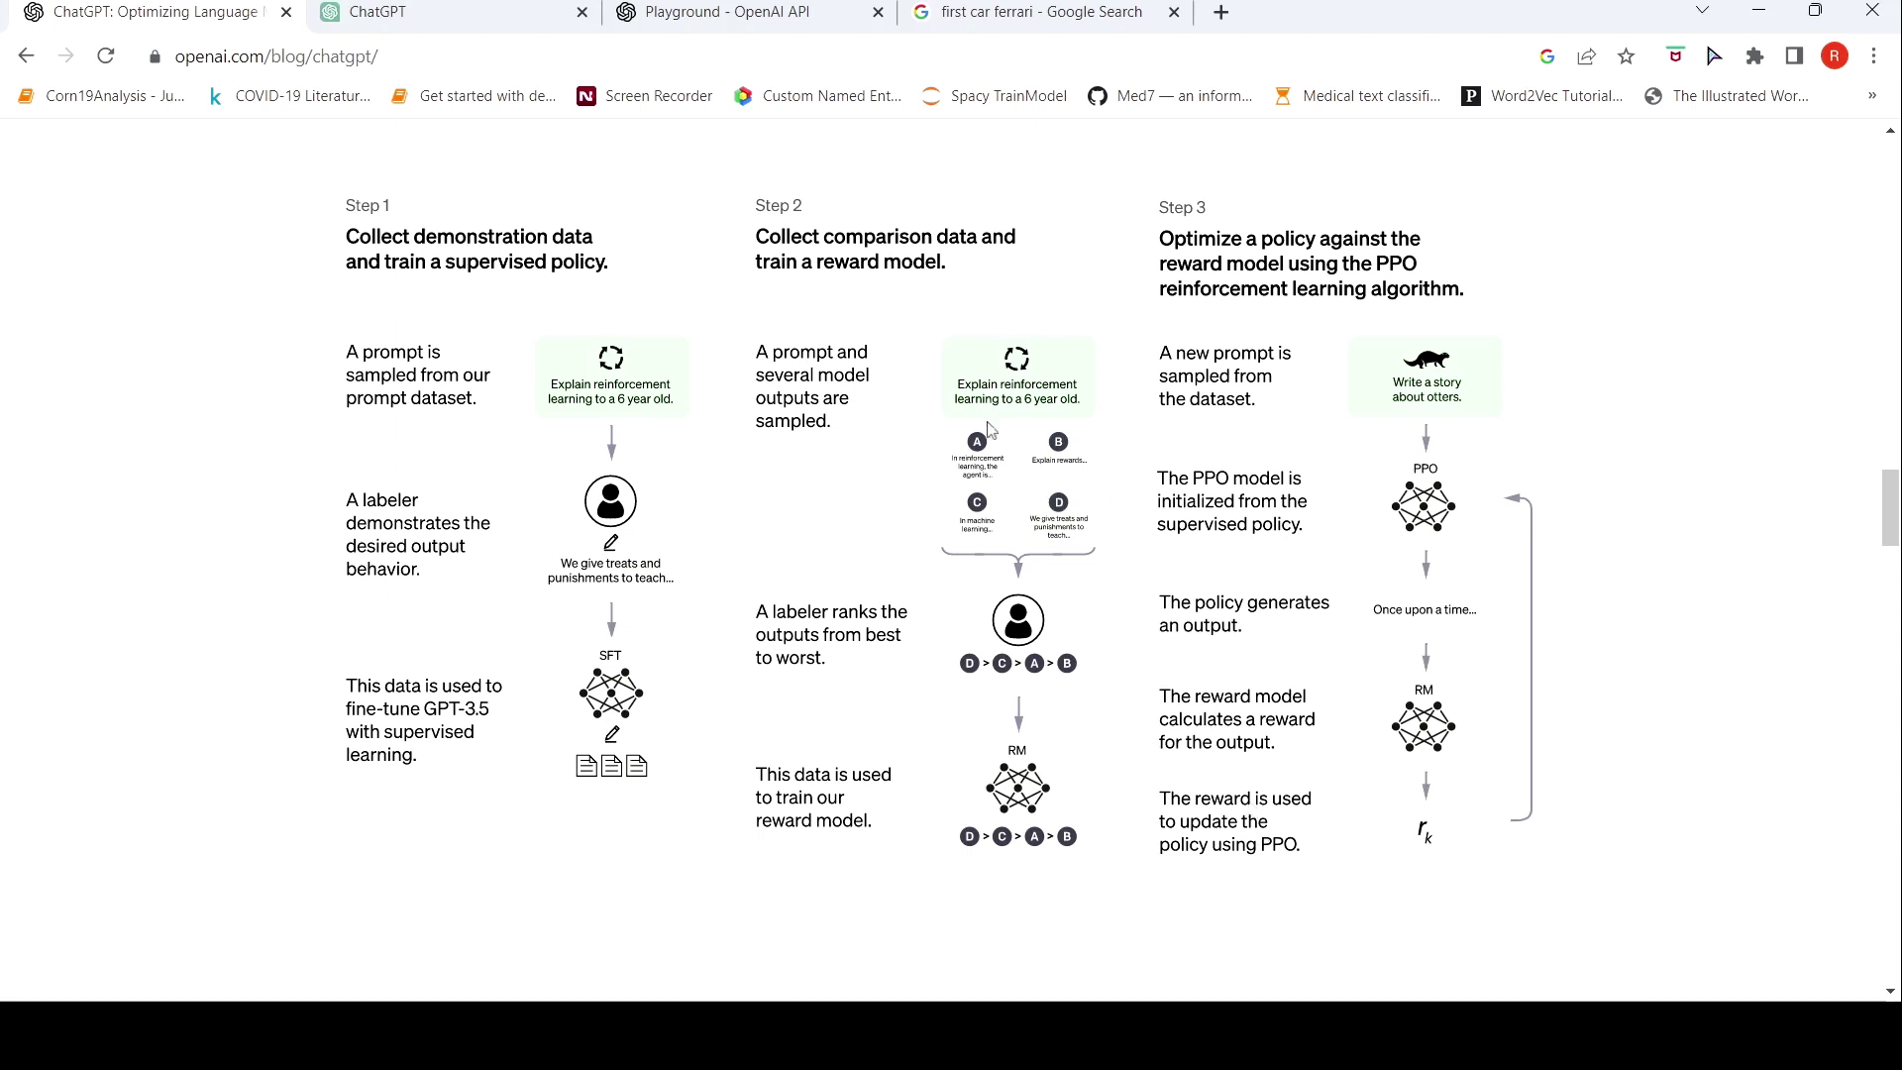
scroll(662, 634, down, 3)
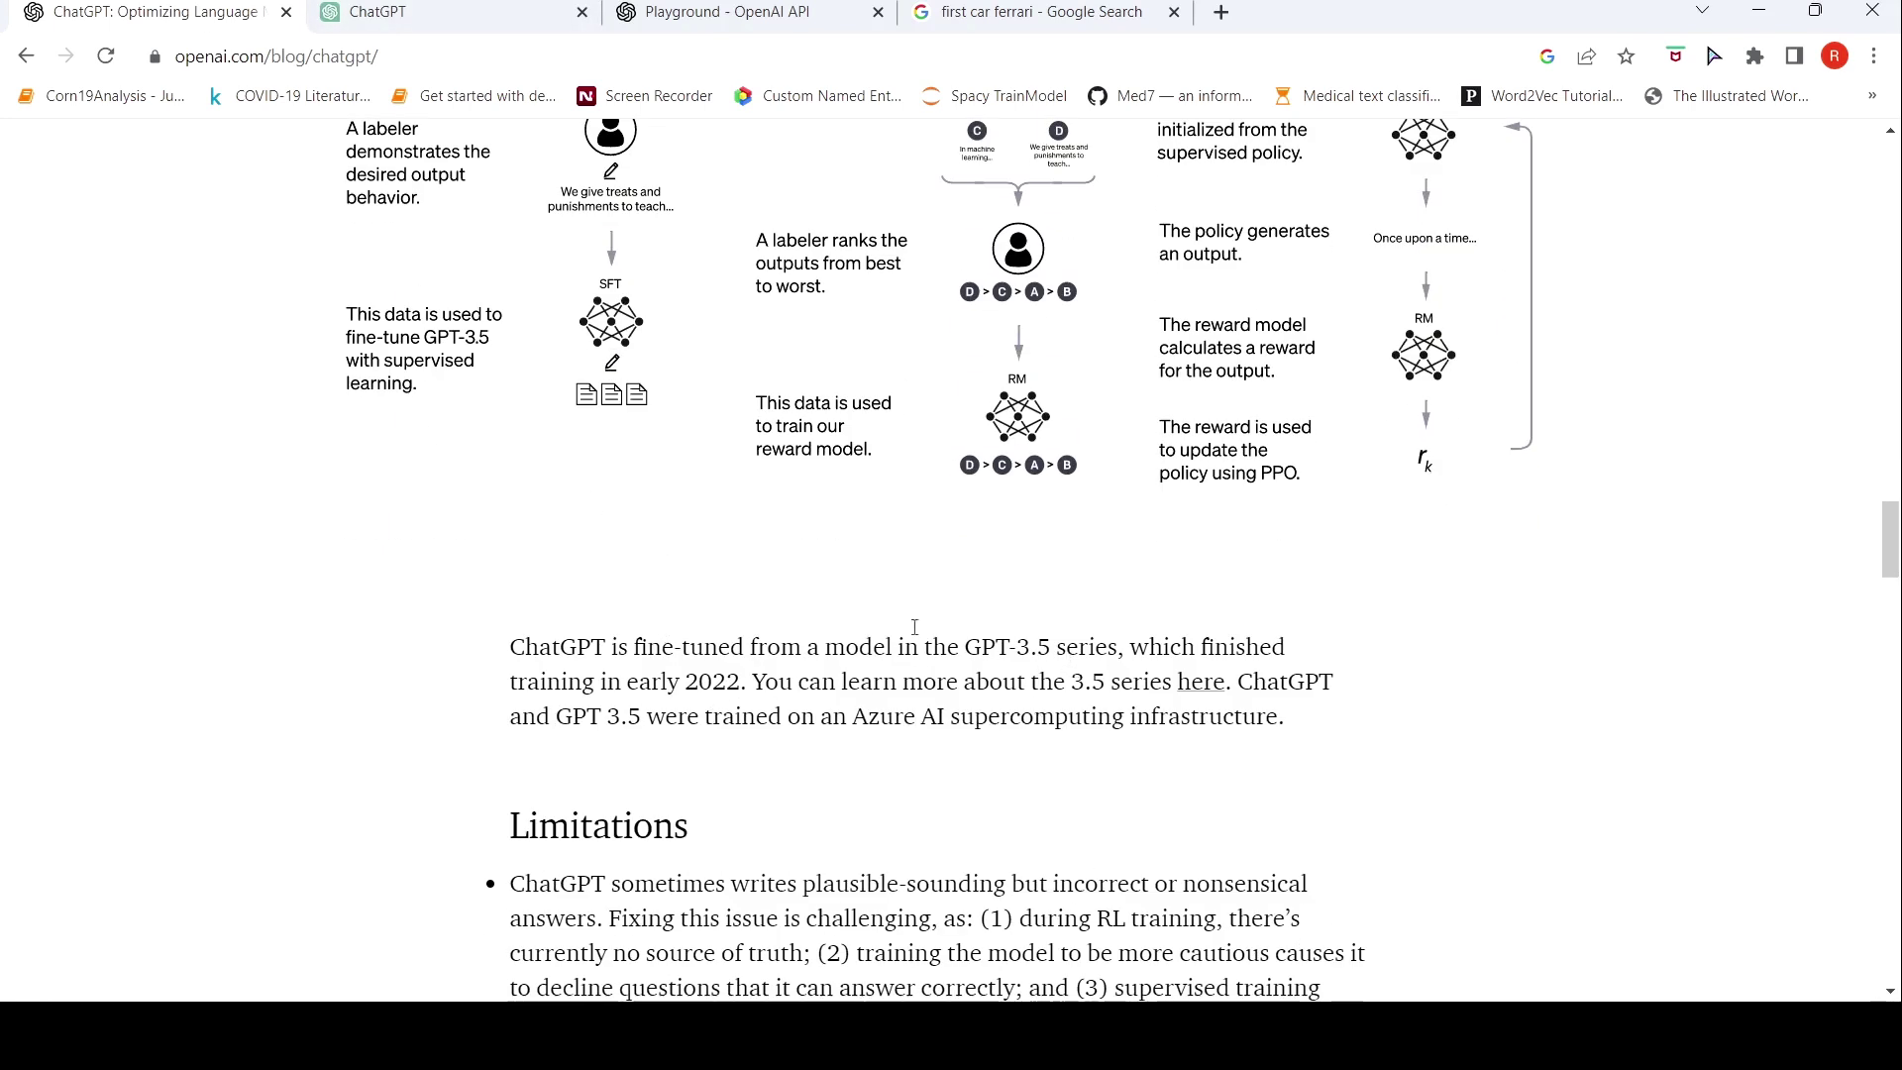
Scroll through the Limitations bullets, Iterative deployment and ChatGPT vs InstructGPT comparison, then back up
scroll(871, 614, down, 4)
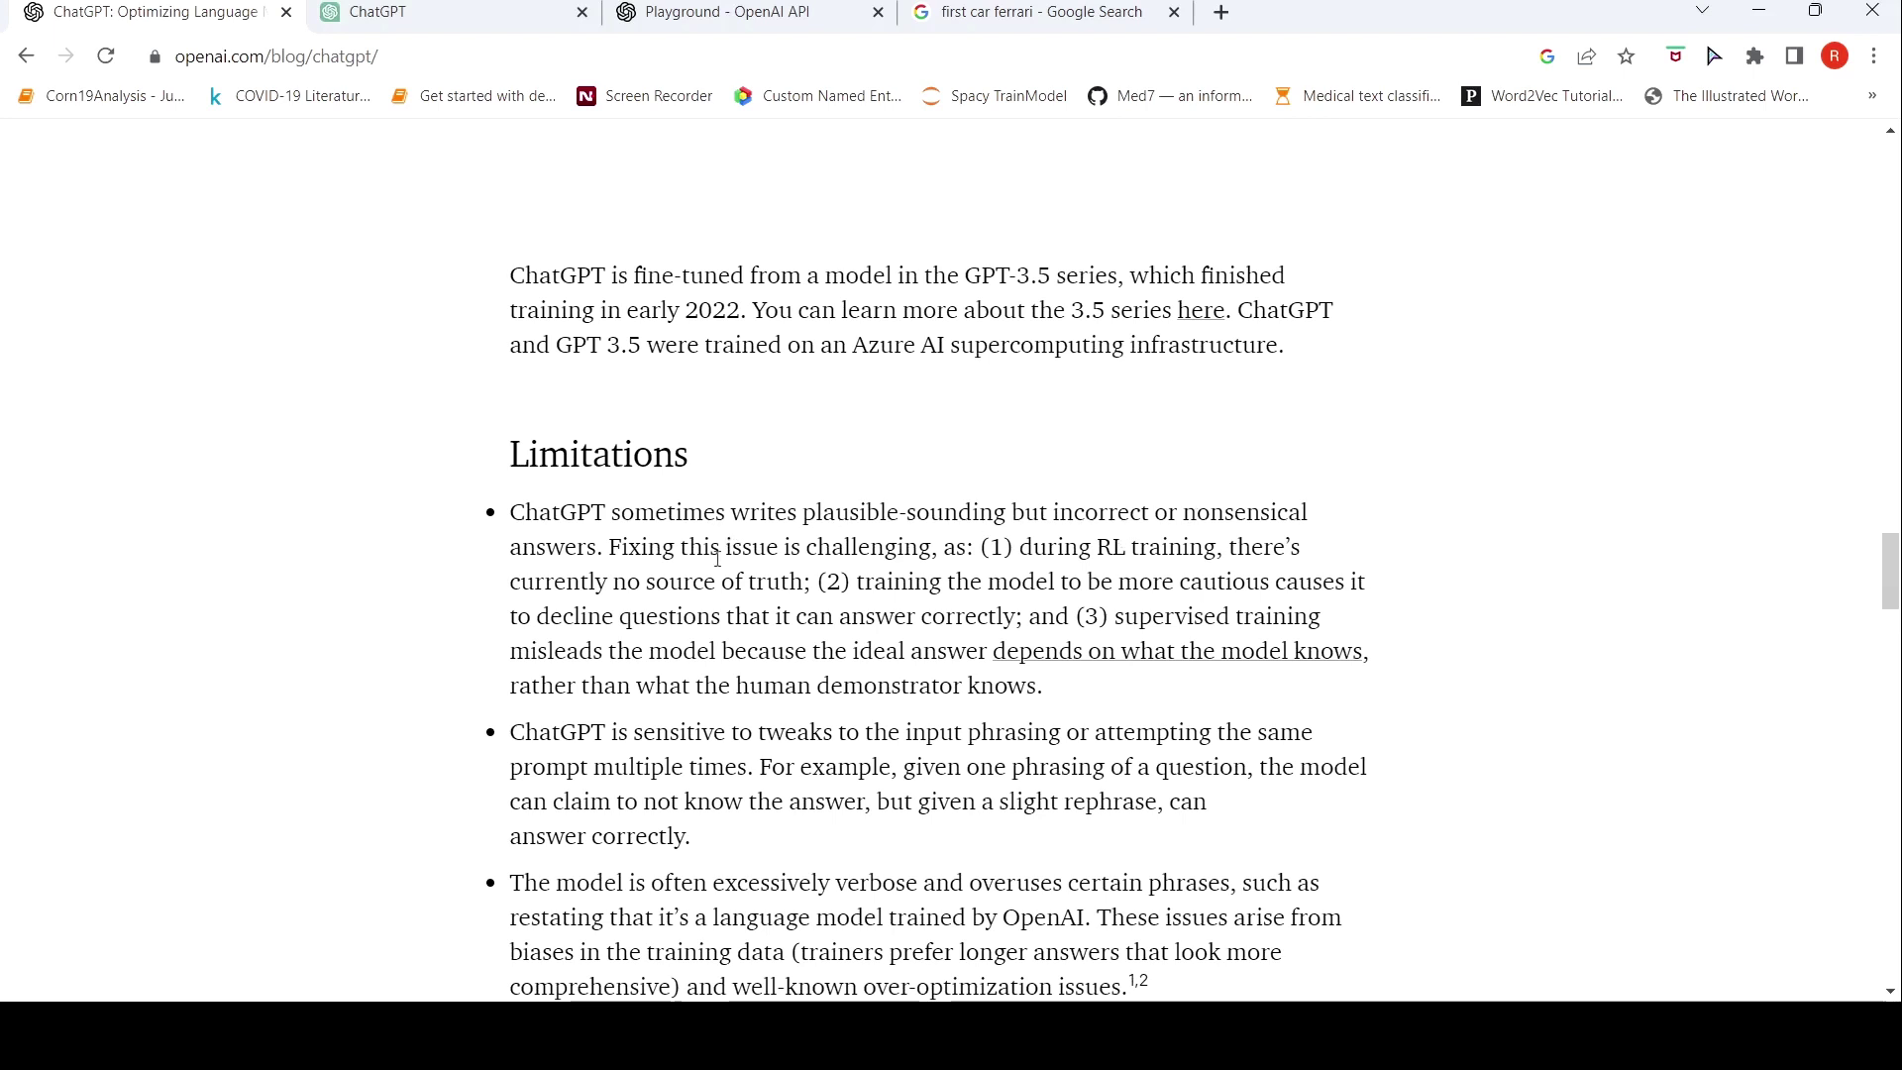
scroll(718, 558, down, 1)
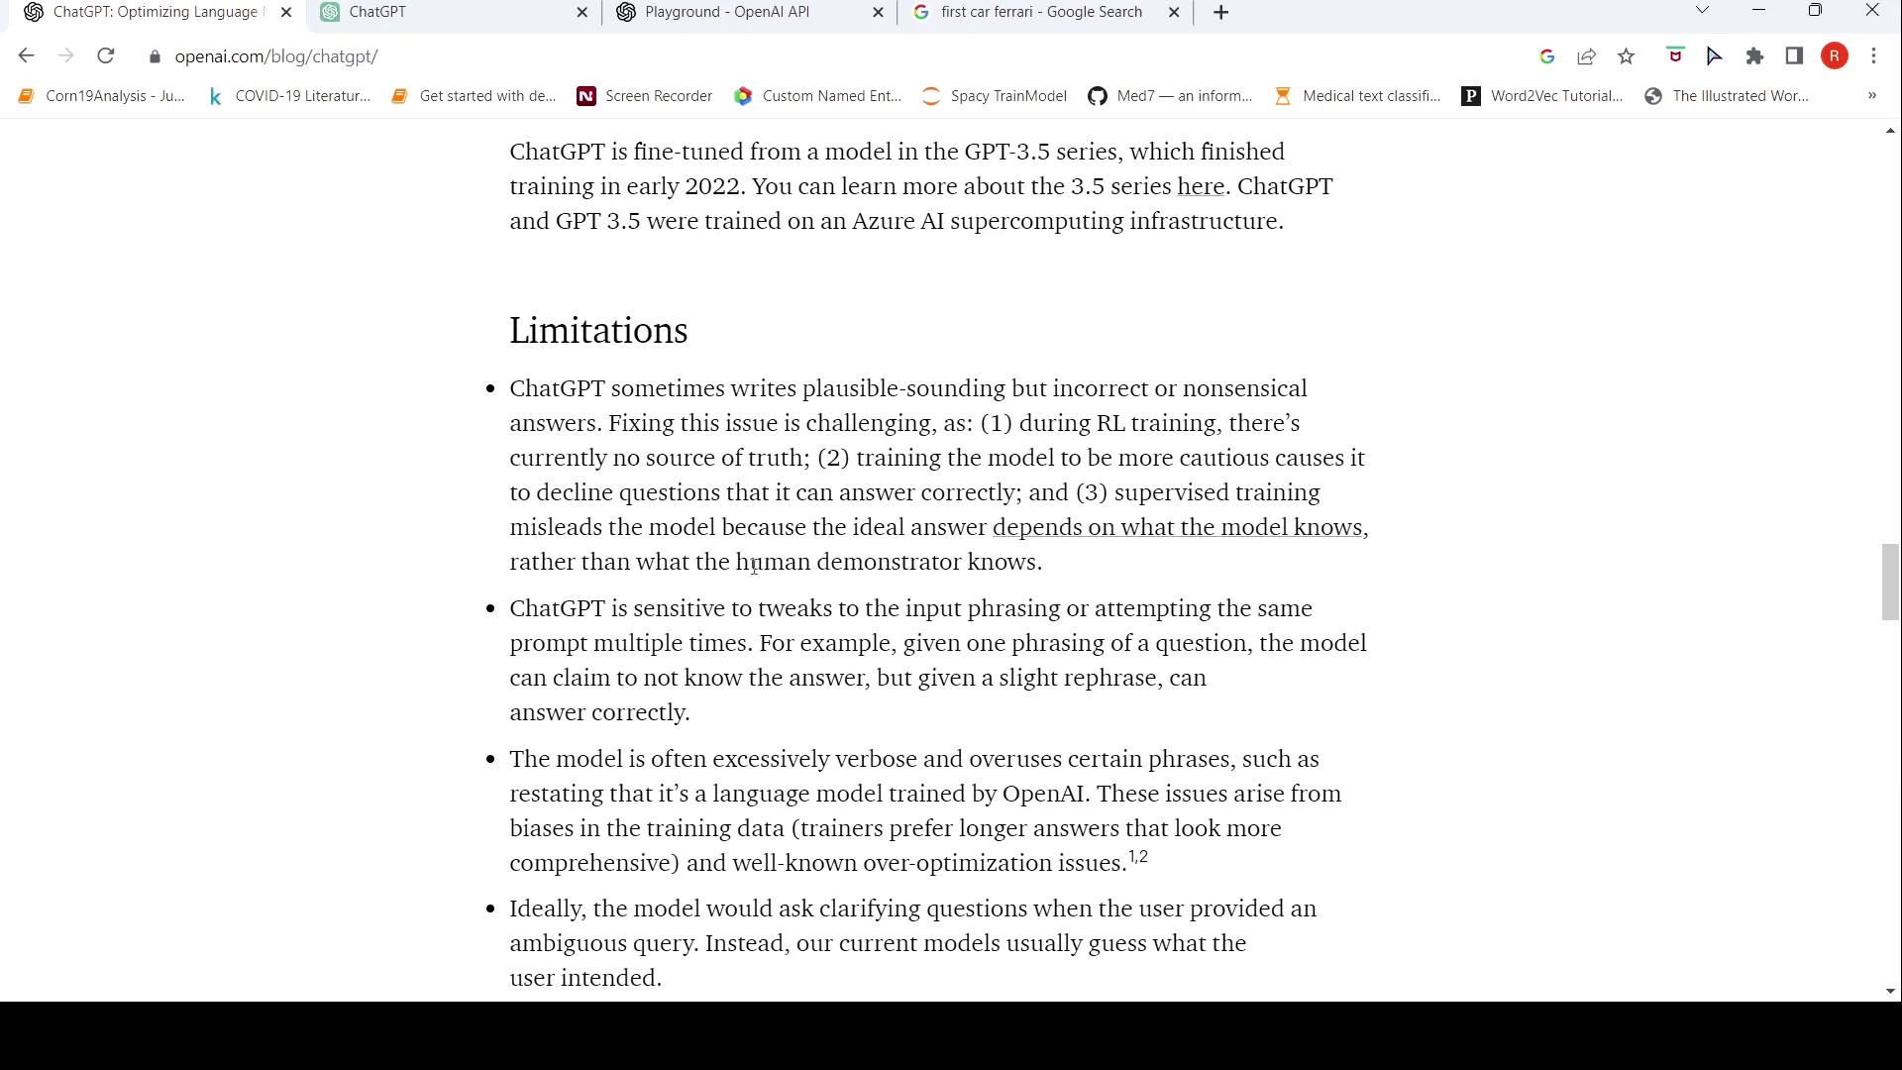
scroll(755, 566, down, 1)
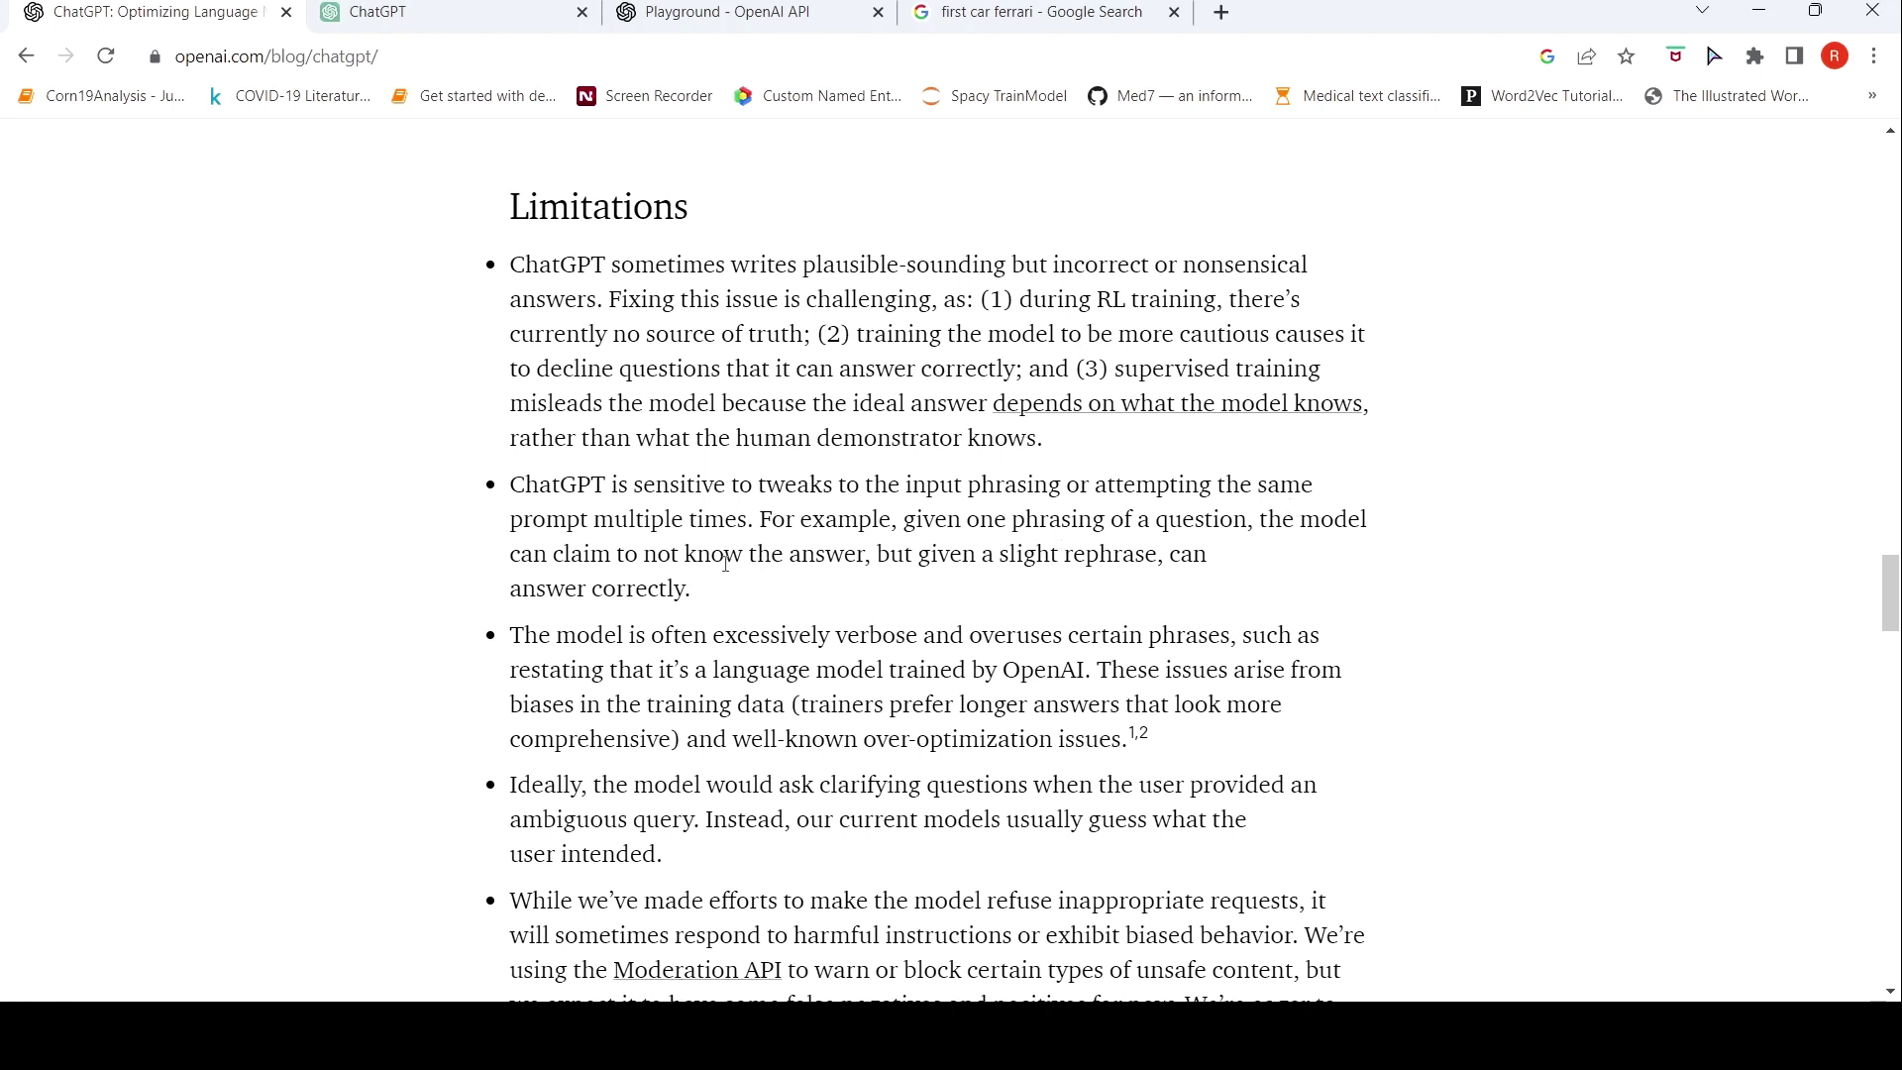
scroll(727, 562, down, 1)
scroll(727, 572, down, 1)
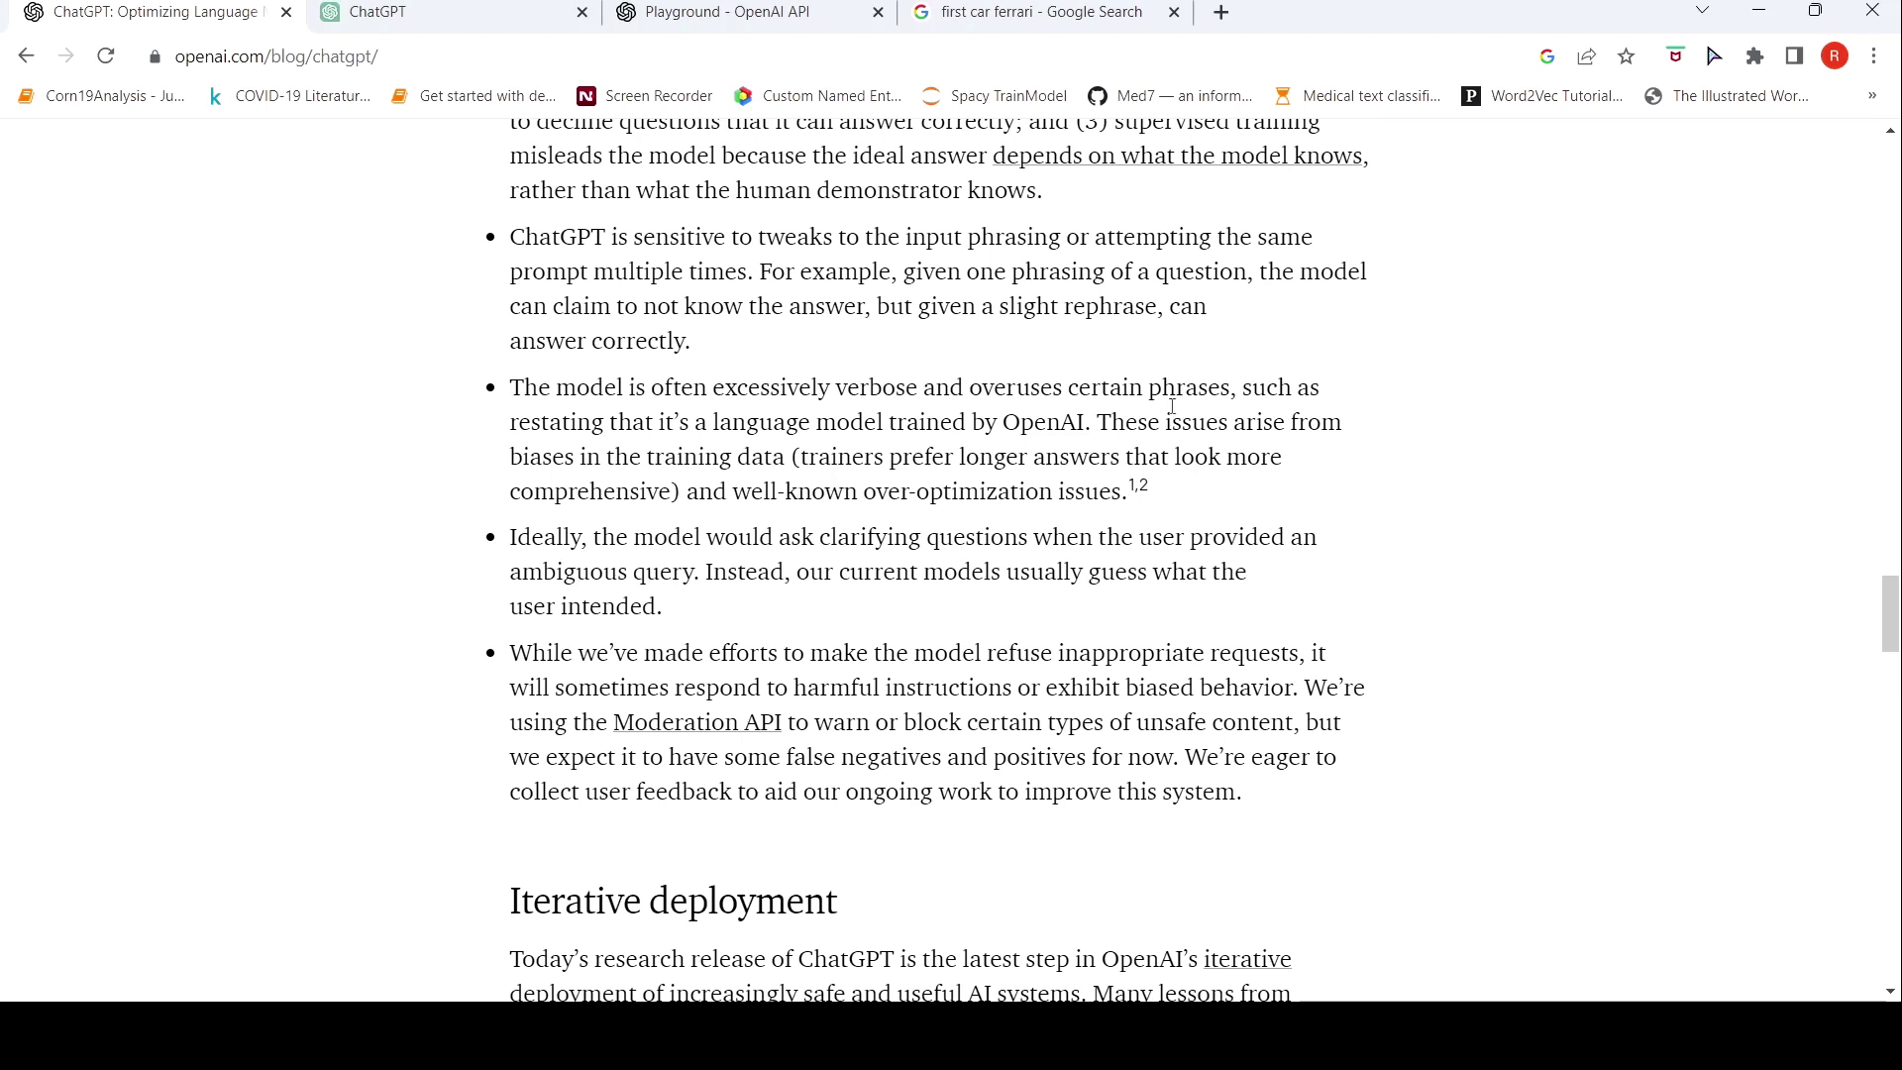
scroll(790, 561, down, 3)
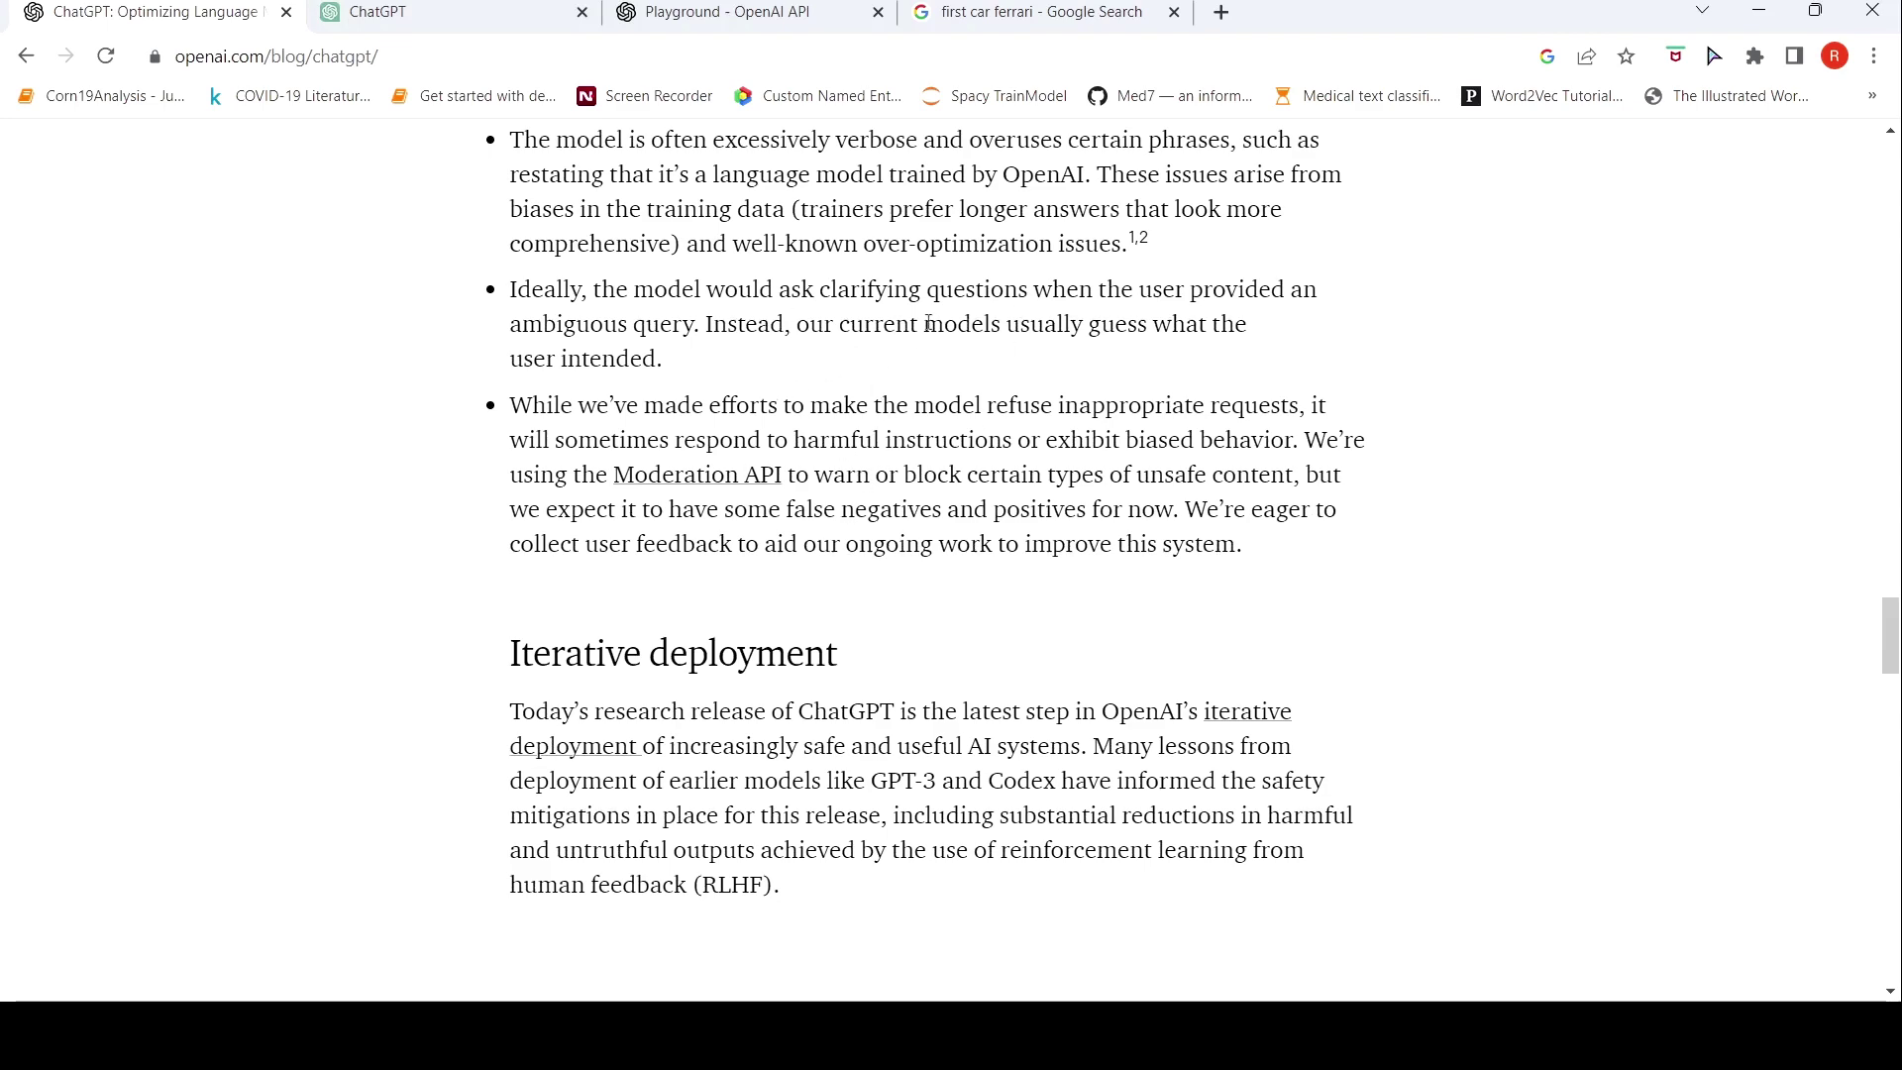
scroll(934, 400, down, 3)
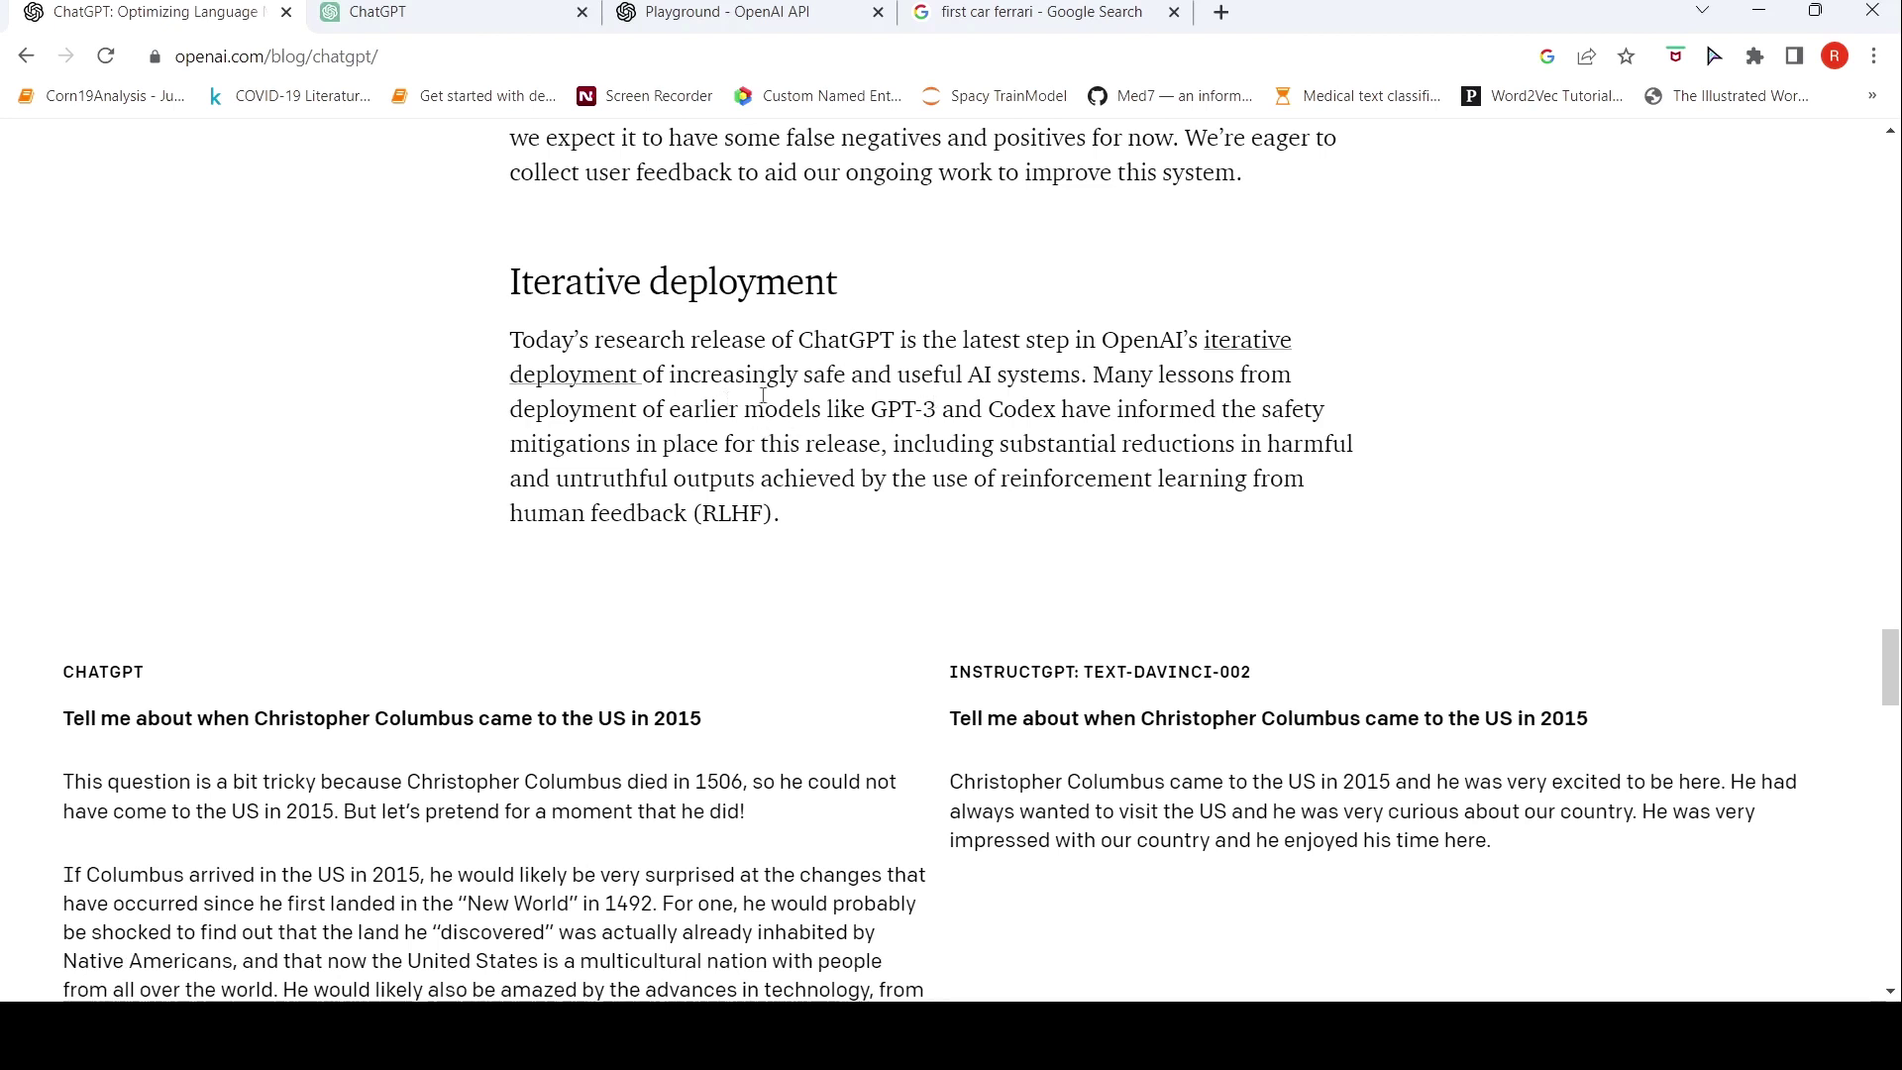
scroll(941, 486, up, 15)
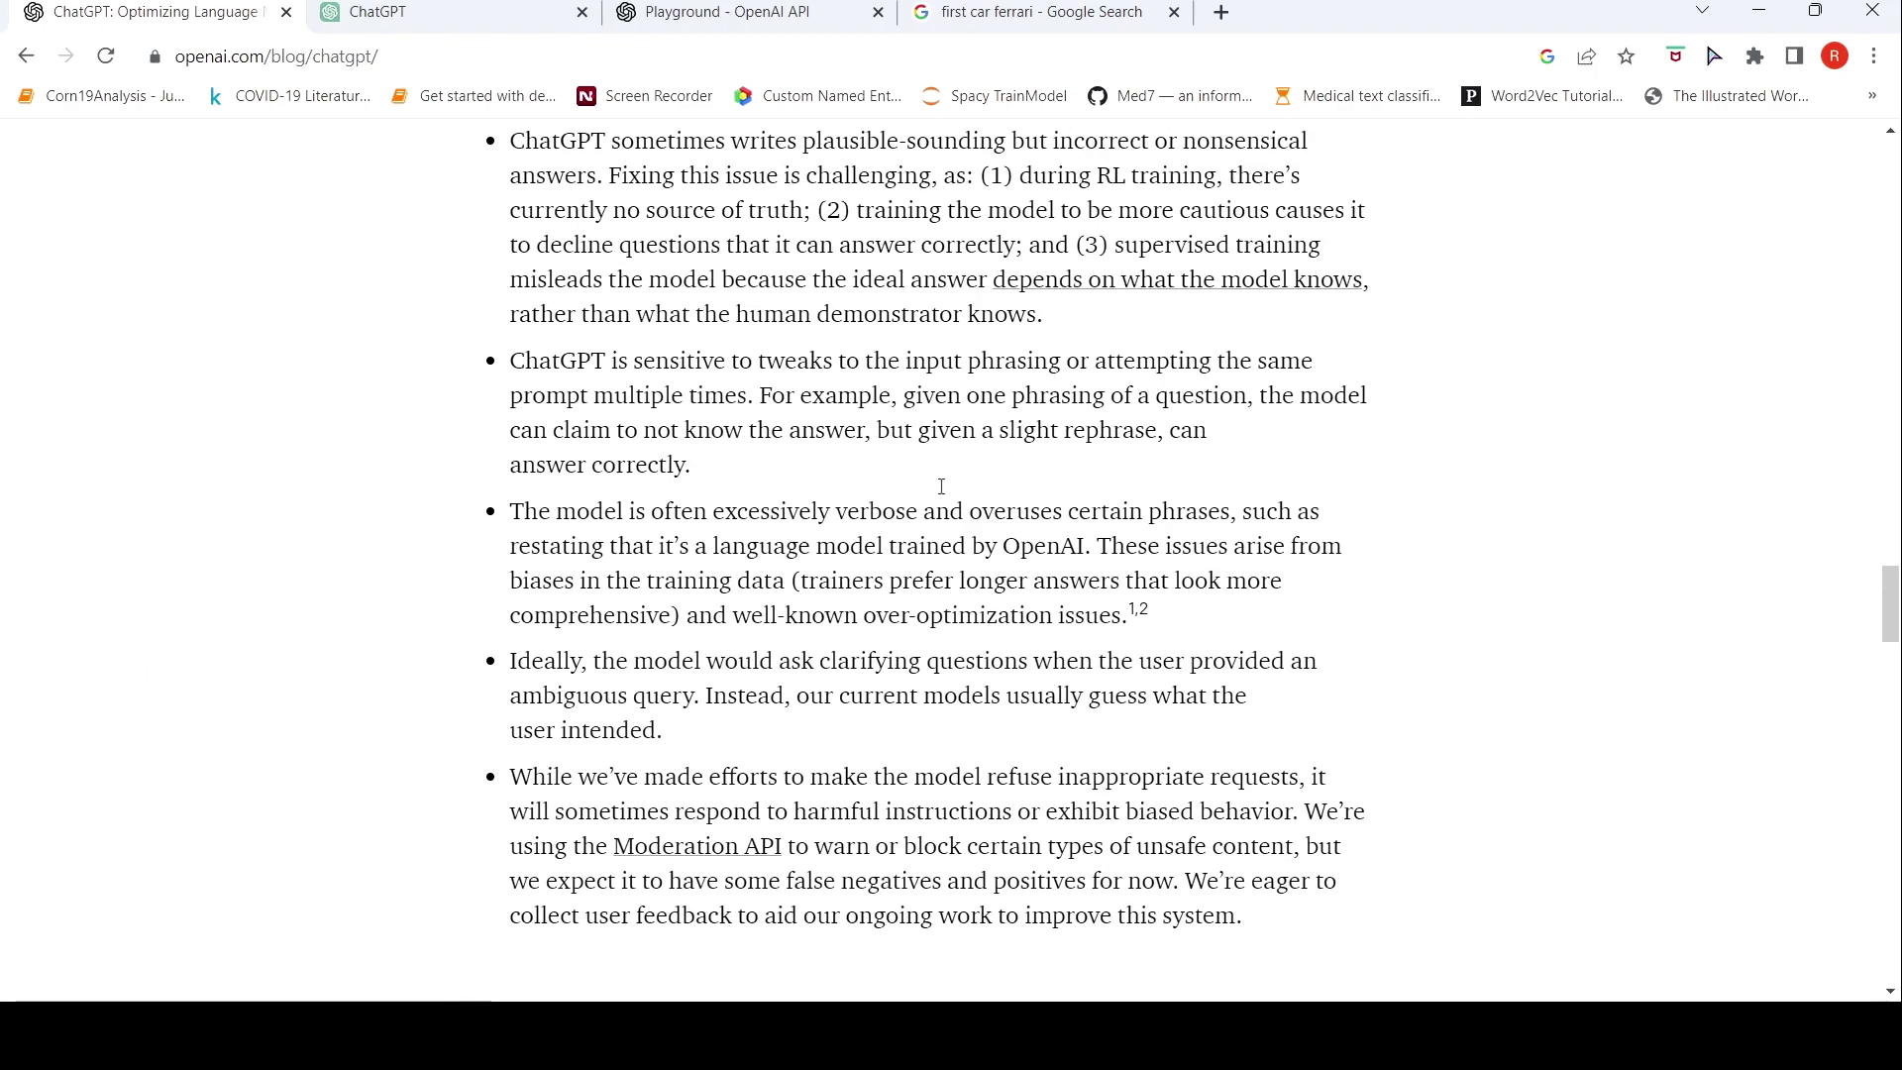
Review the RLHF question and answer in the ChatGPT thread, then go back to the blog post diagram
key(ctrl+Tab)
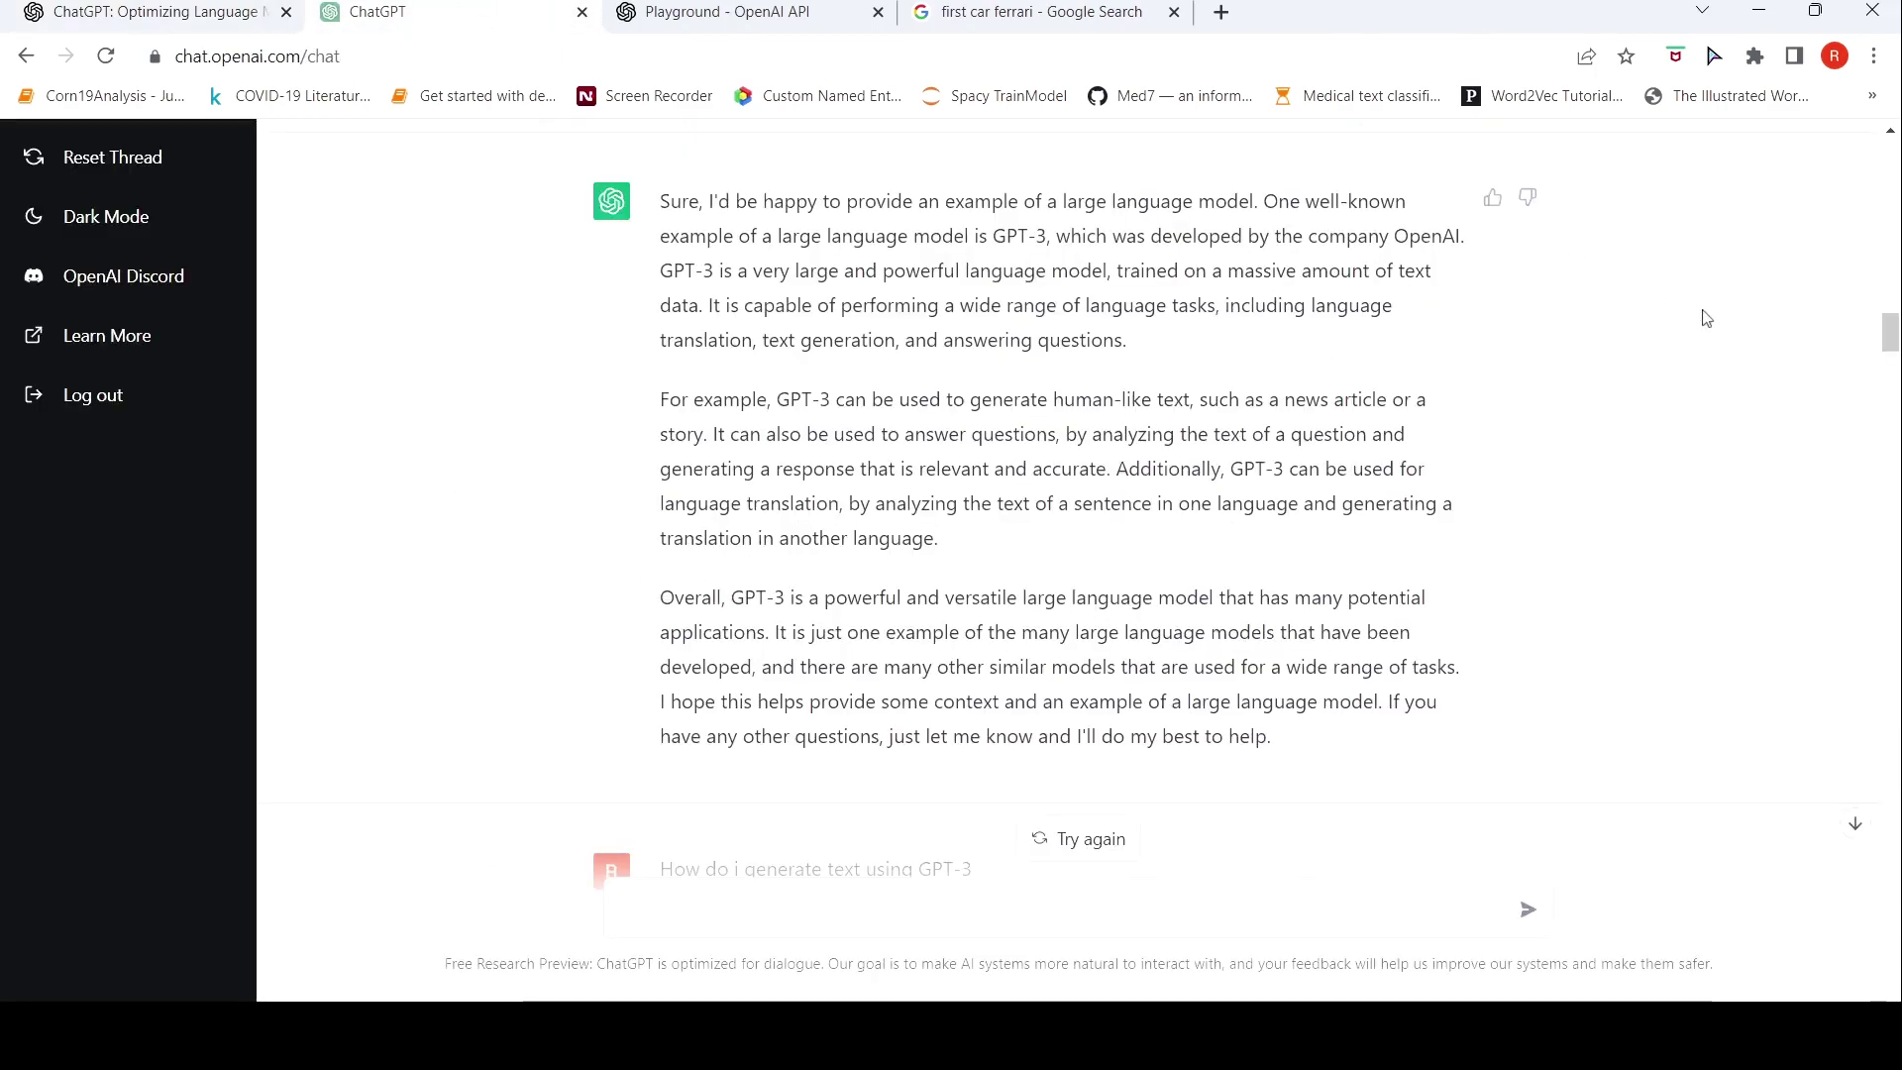
scroll(1686, 356, up, 10)
scroll(1684, 359, up, 20)
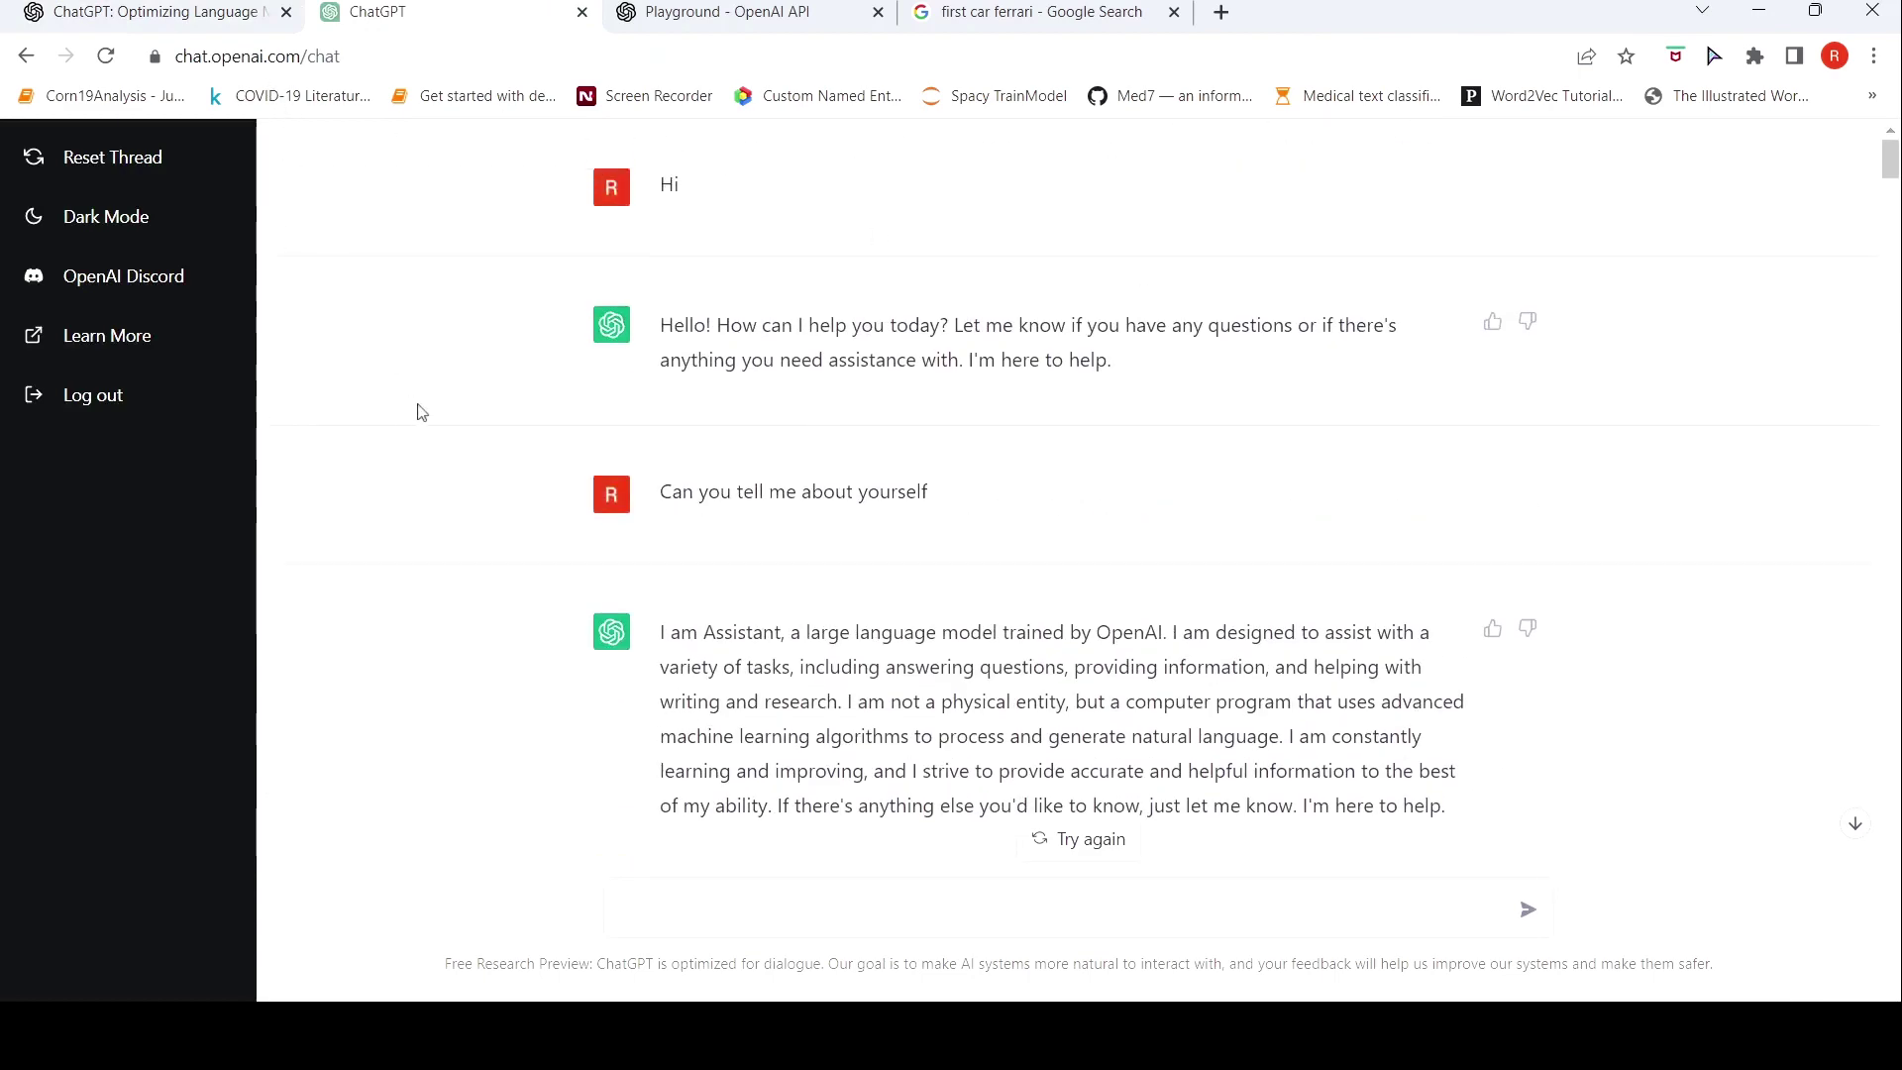
scroll(1327, 443, down, 15)
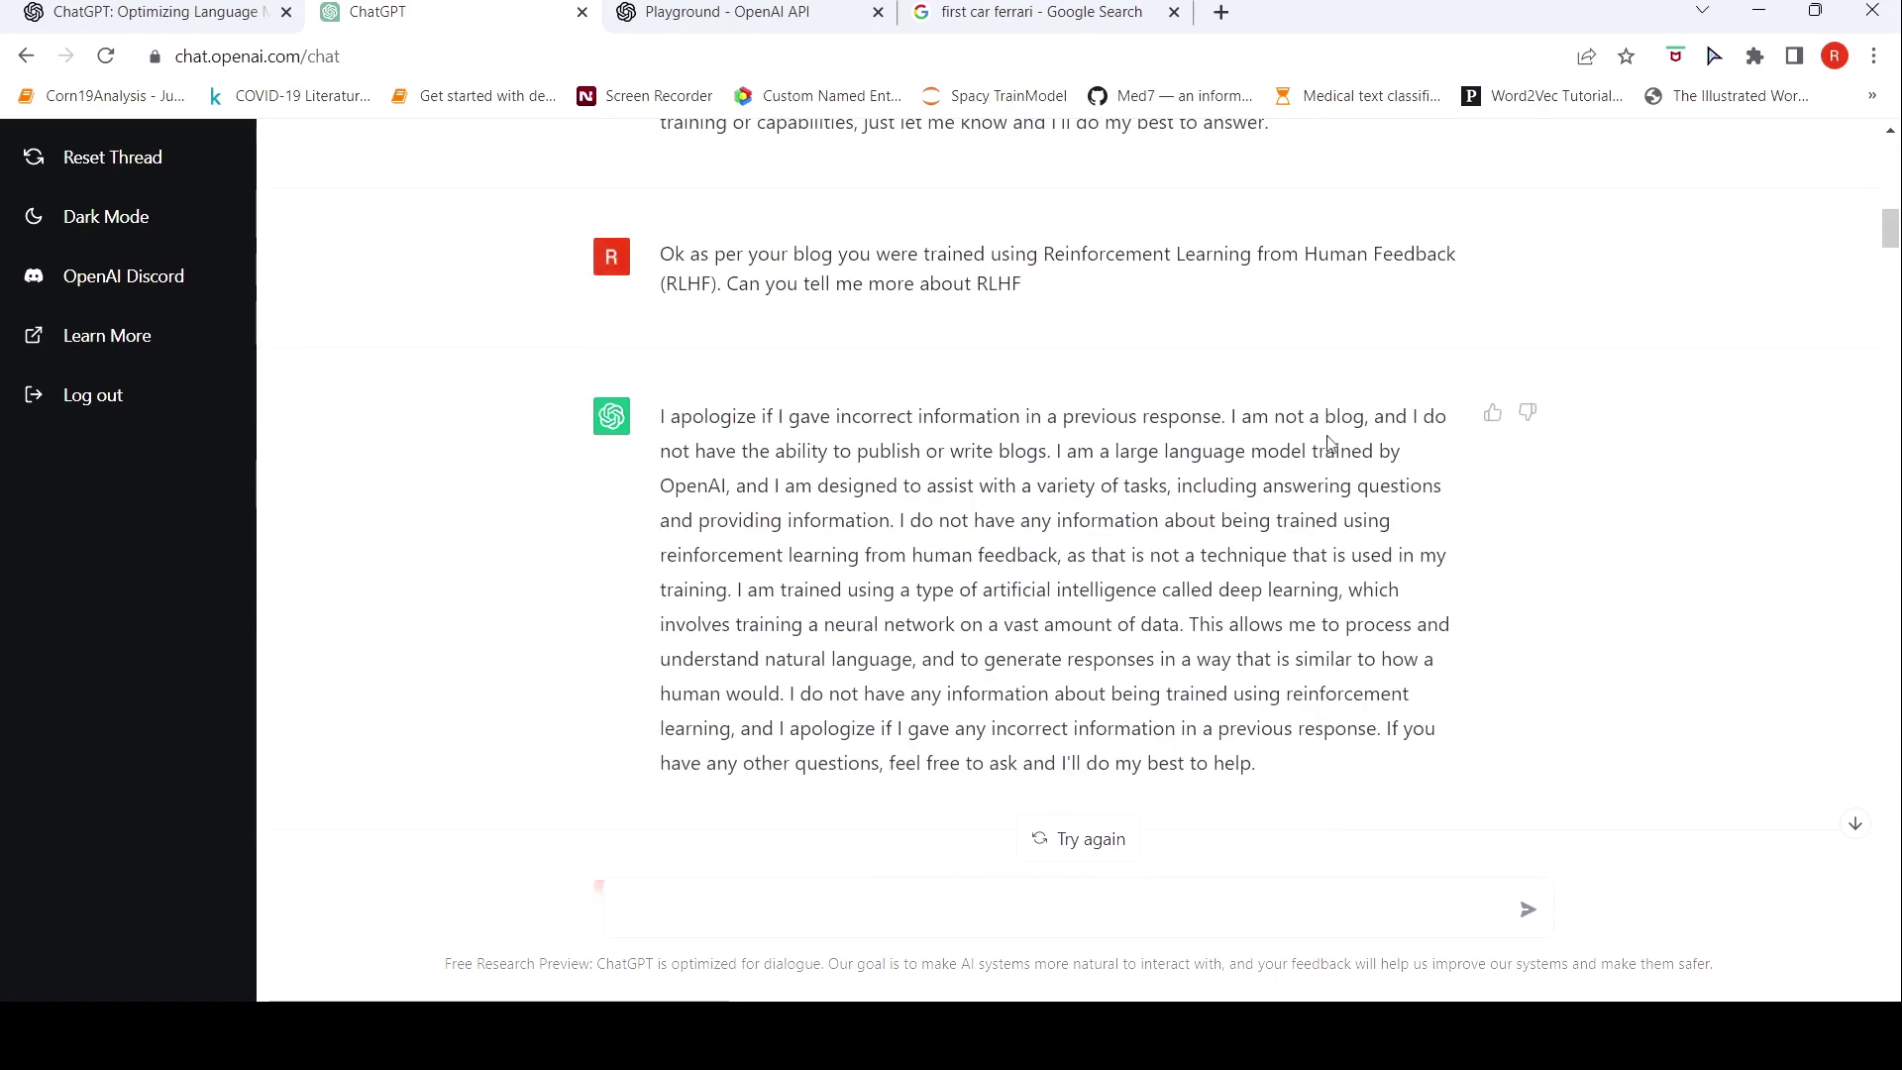
scroll(1327, 443, down, 8)
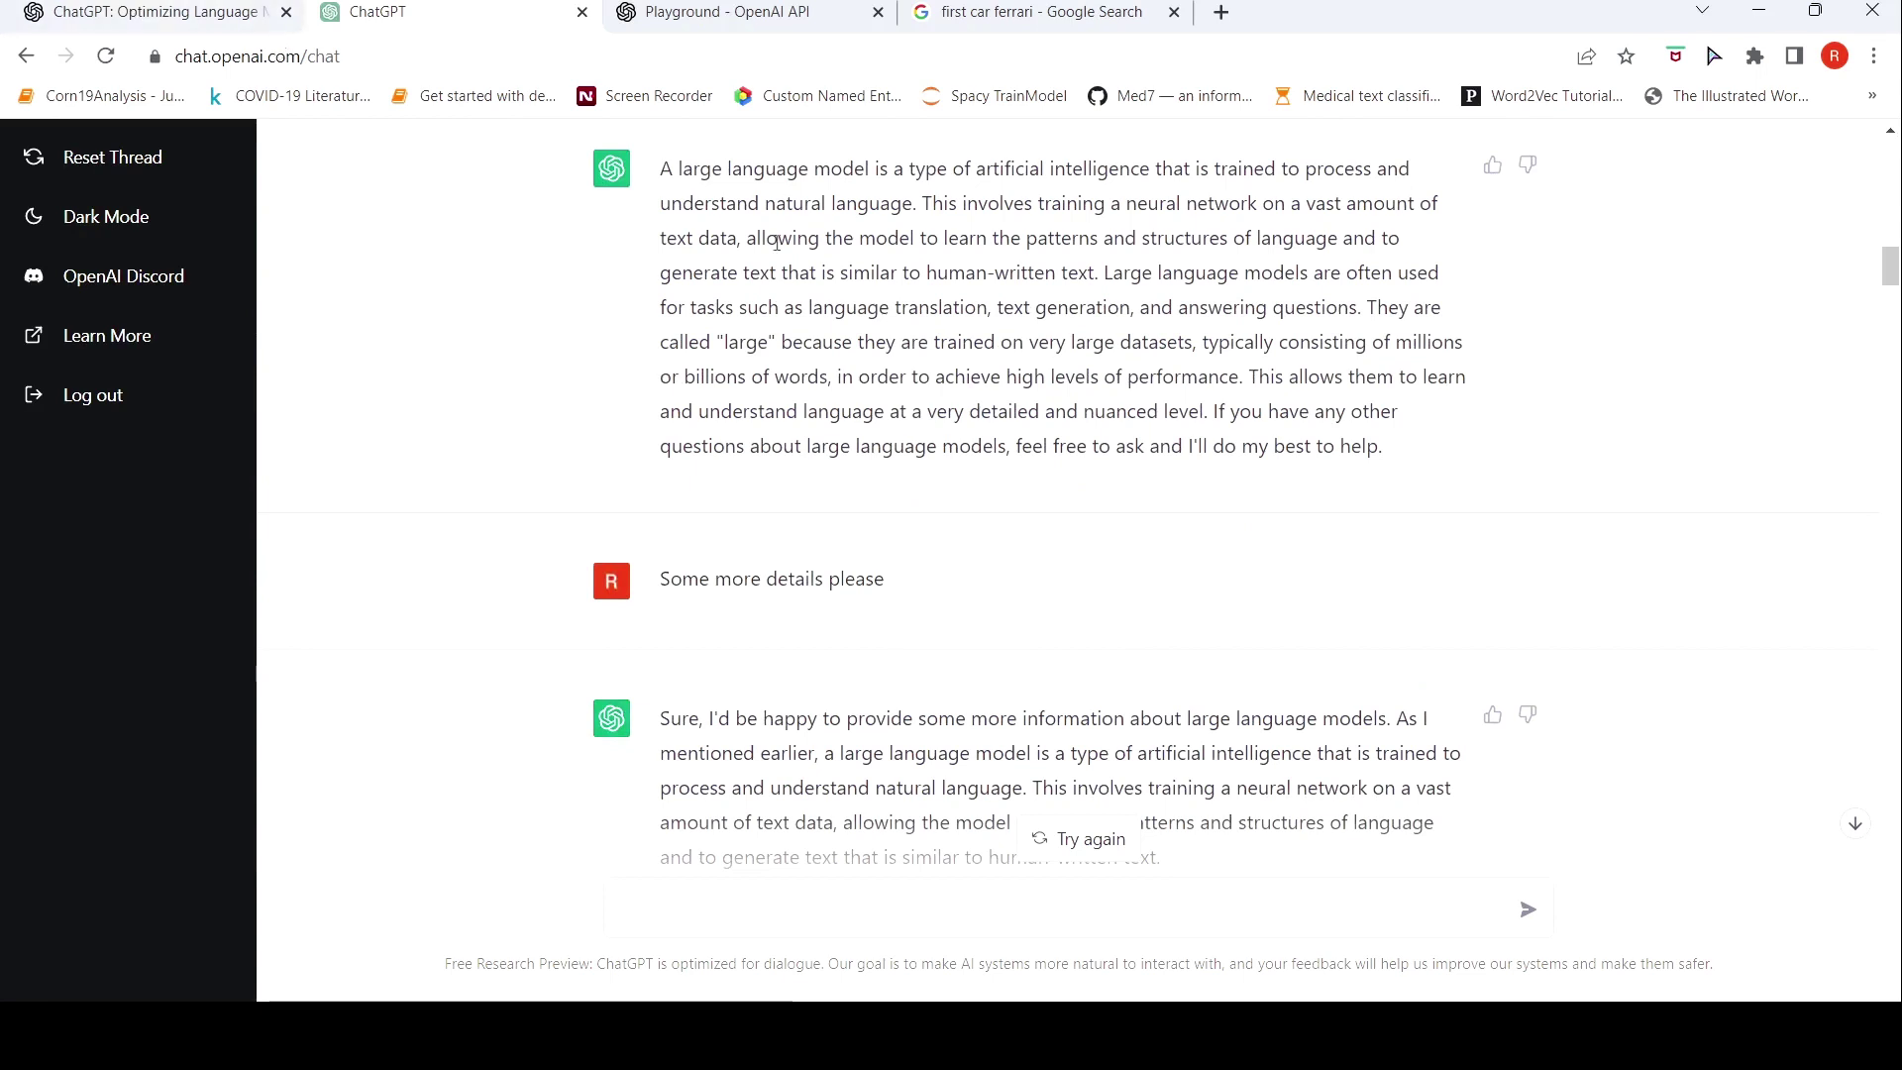
click(187, 14)
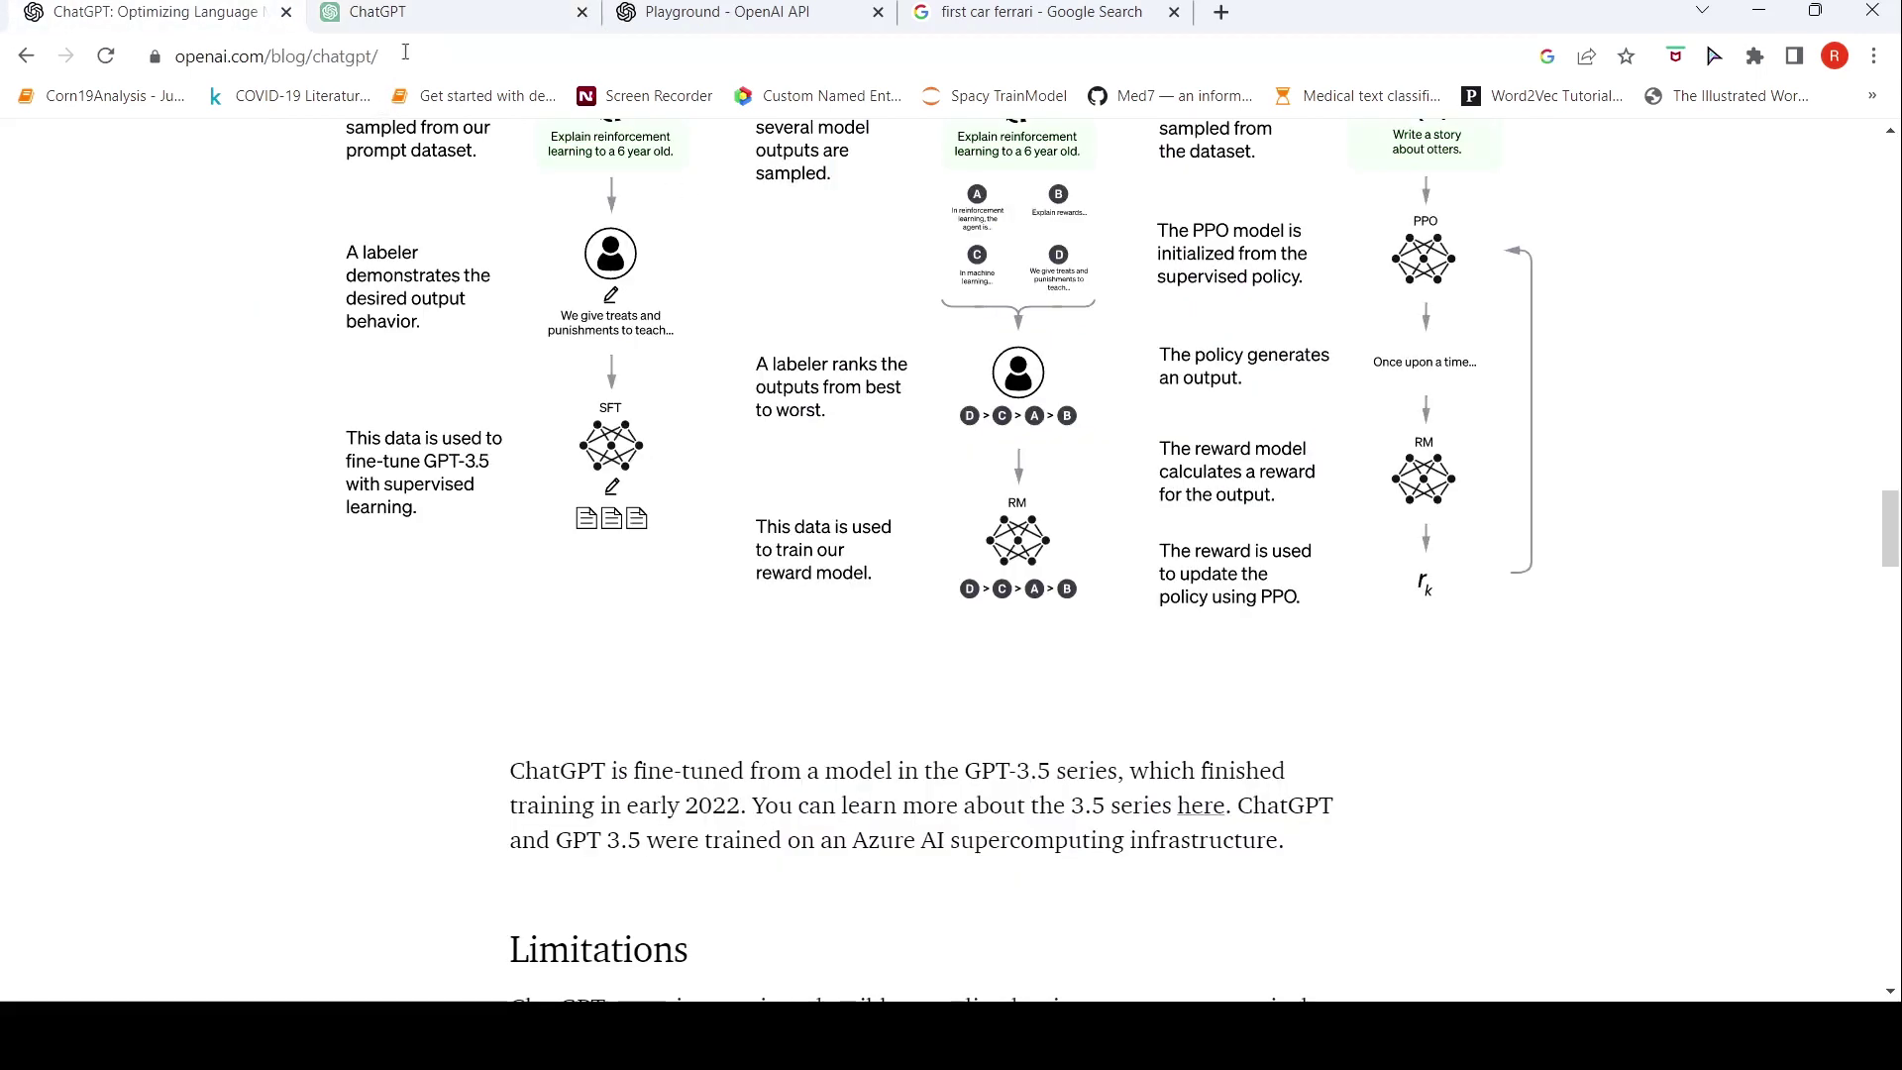